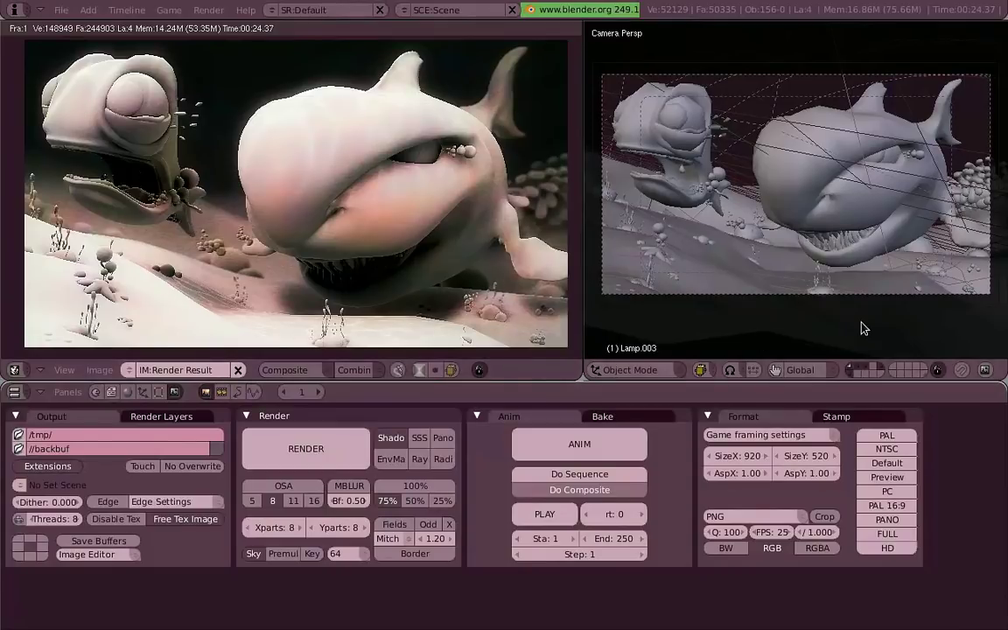
# Inspect the lamp/camera, left fish, shark and seabed scene layers one at a time
pyautogui.click(856, 373)
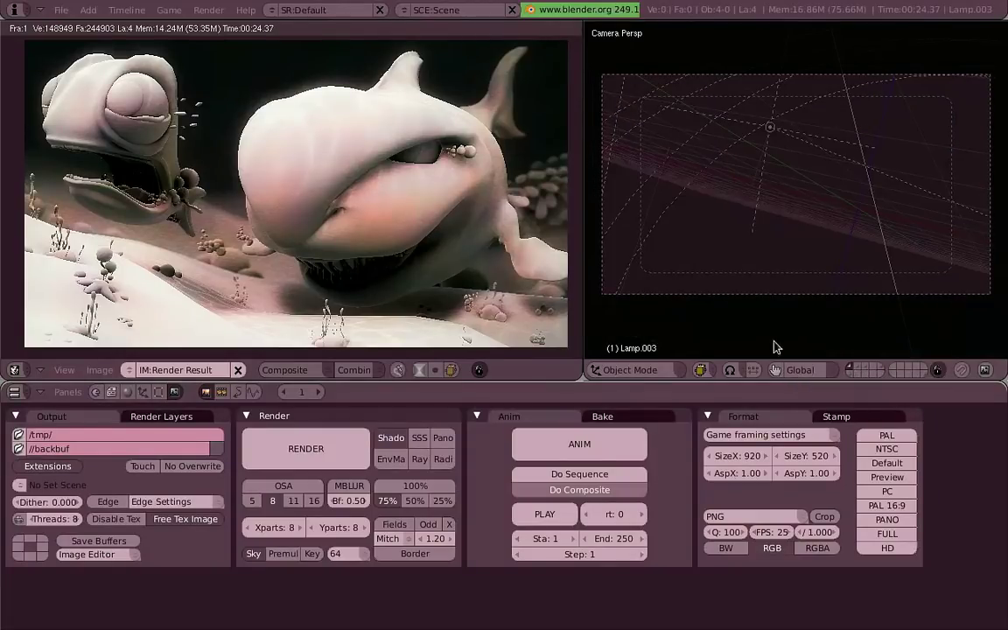
pyautogui.moveTo(711, 103); pyautogui.dragTo(879, 350, button='middle')
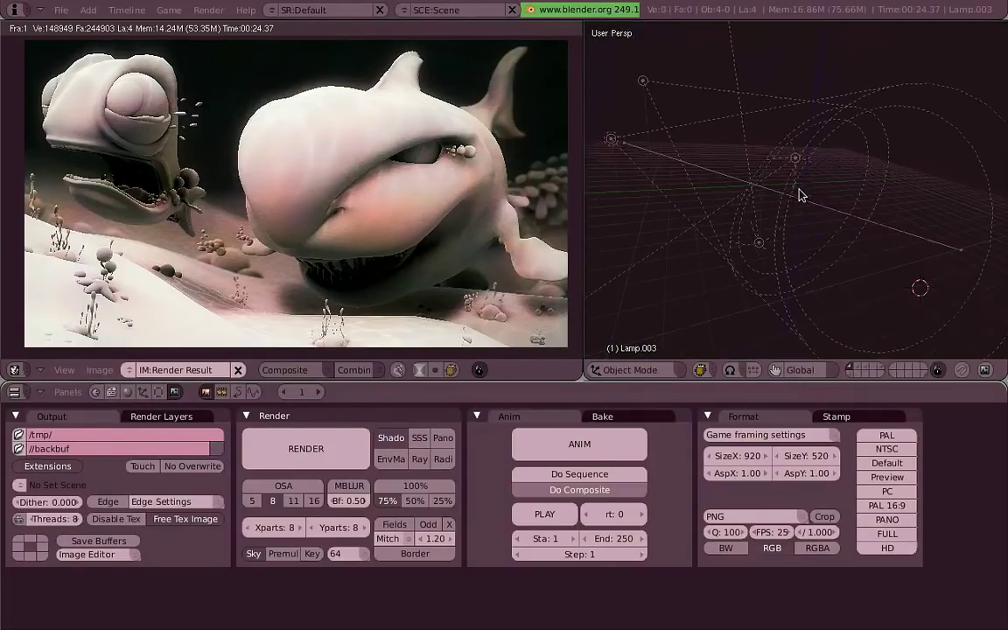
pyautogui.press('2')
pyautogui.moveTo(689, 232); pyautogui.dragTo(812, 235, button='middle')
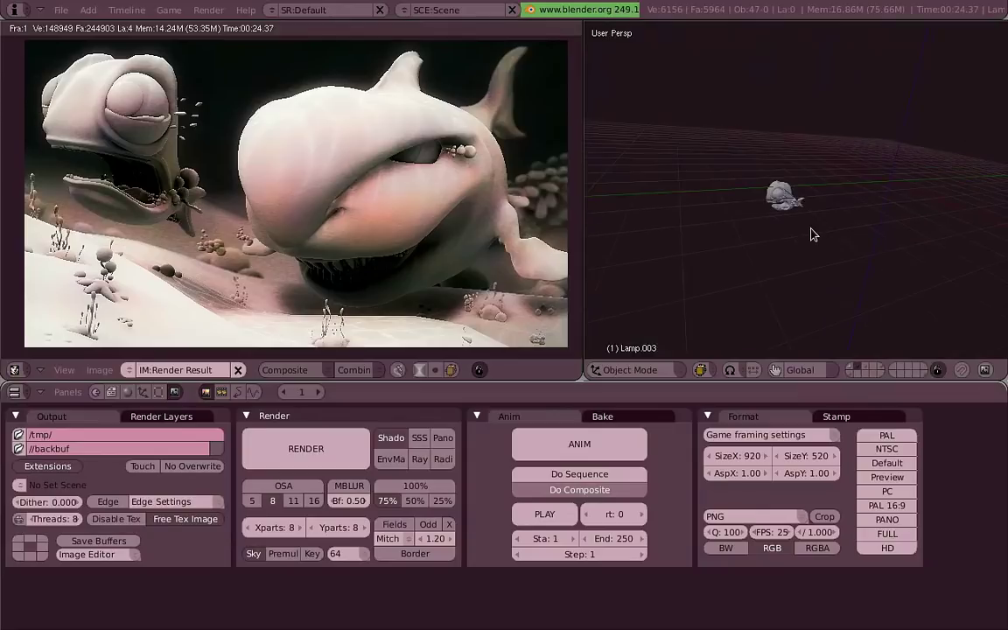
pyautogui.press('KP_0')
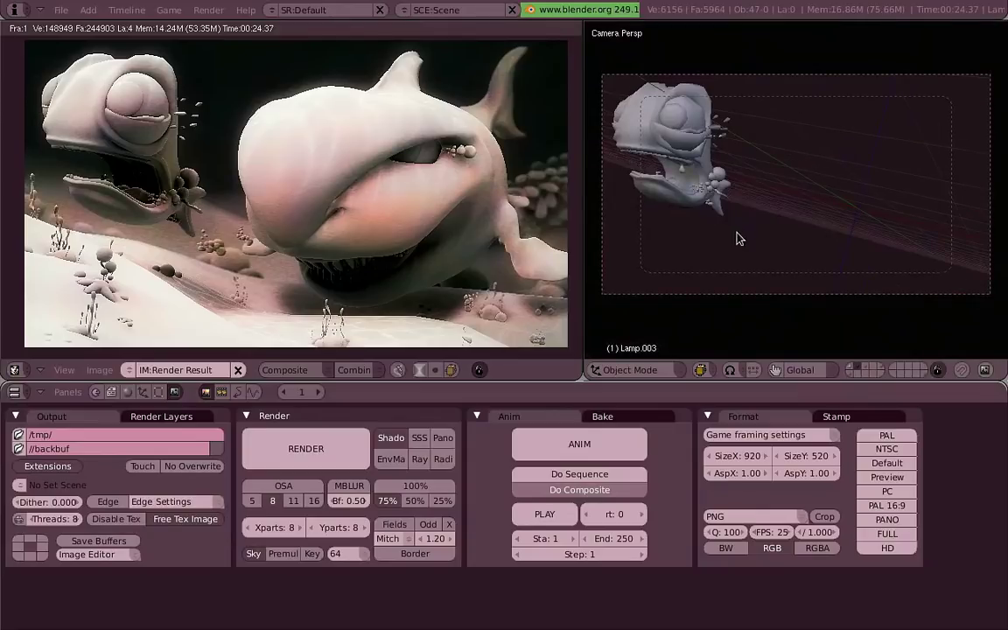
pyautogui.click(870, 369)
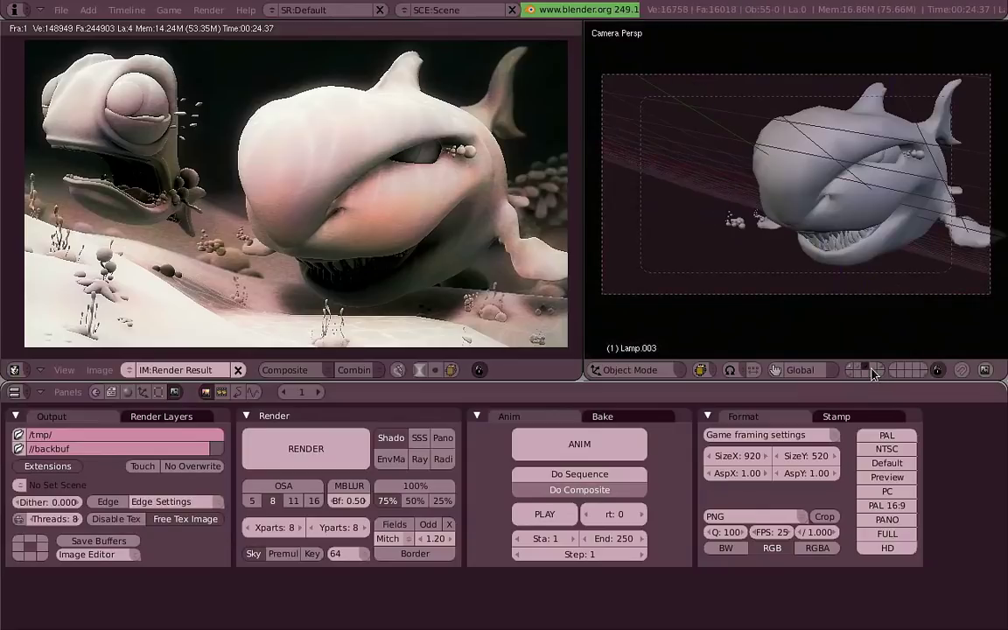
pyautogui.click(884, 369)
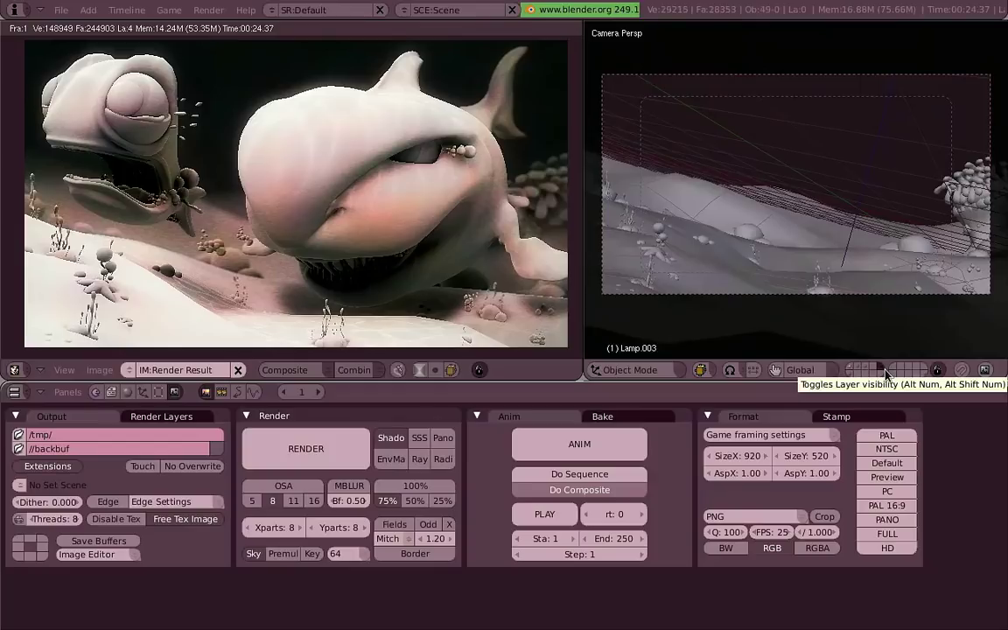
pyautogui.keyDown('shift'); pyautogui.scroll(-1, 922, 238); pyautogui.keyUp('shift')
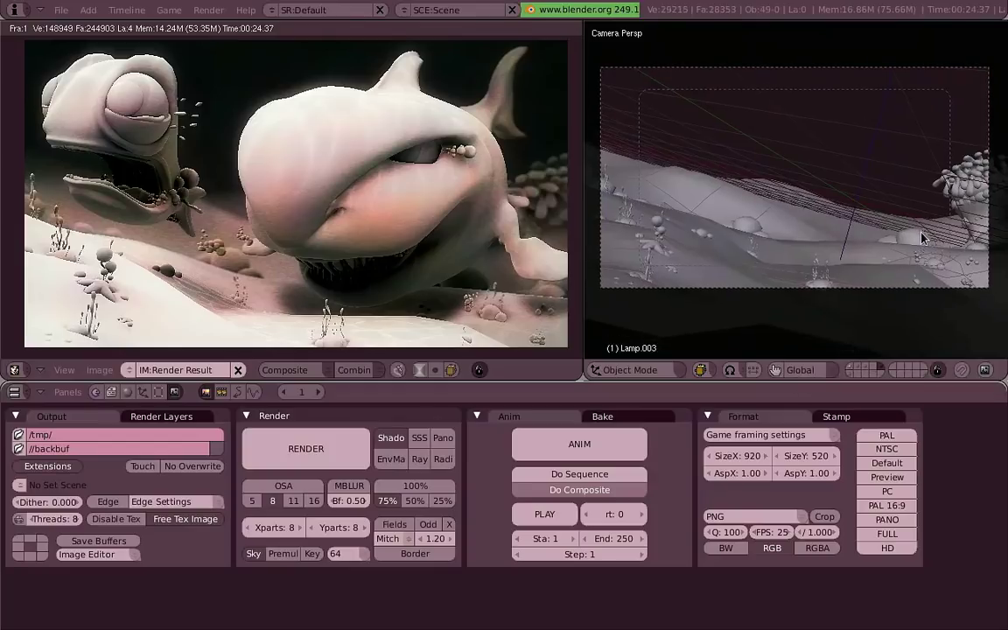
# Compare layer combinations, re-enable all scene layers, and bring up the Render Layers settings
pyautogui.click(879, 373)
pyautogui.keyDown('shift'); pyautogui.click(857, 371); pyautogui.keyUp('shift')
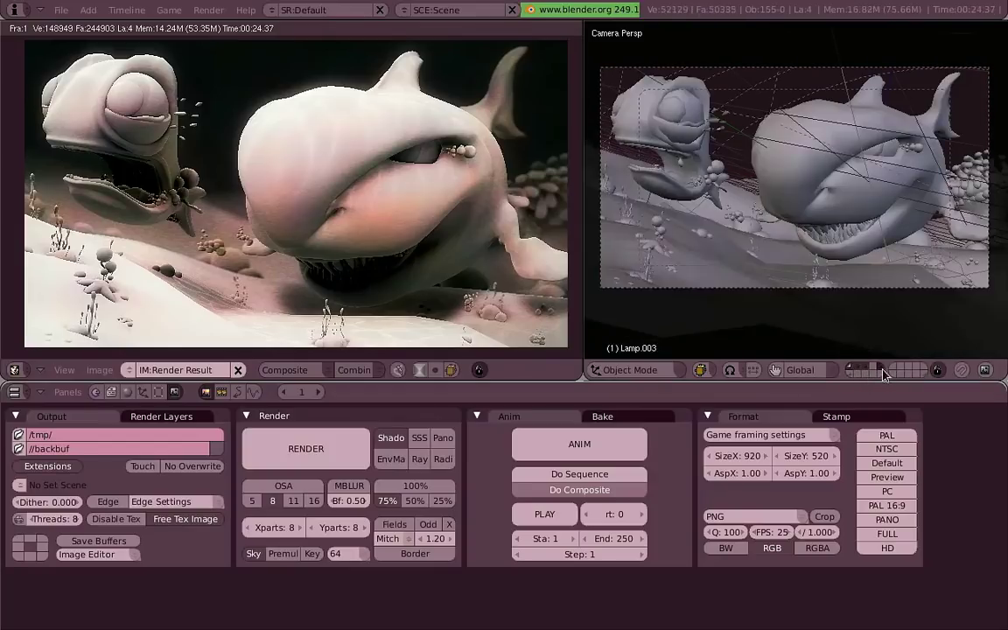
pyautogui.click(858, 375)
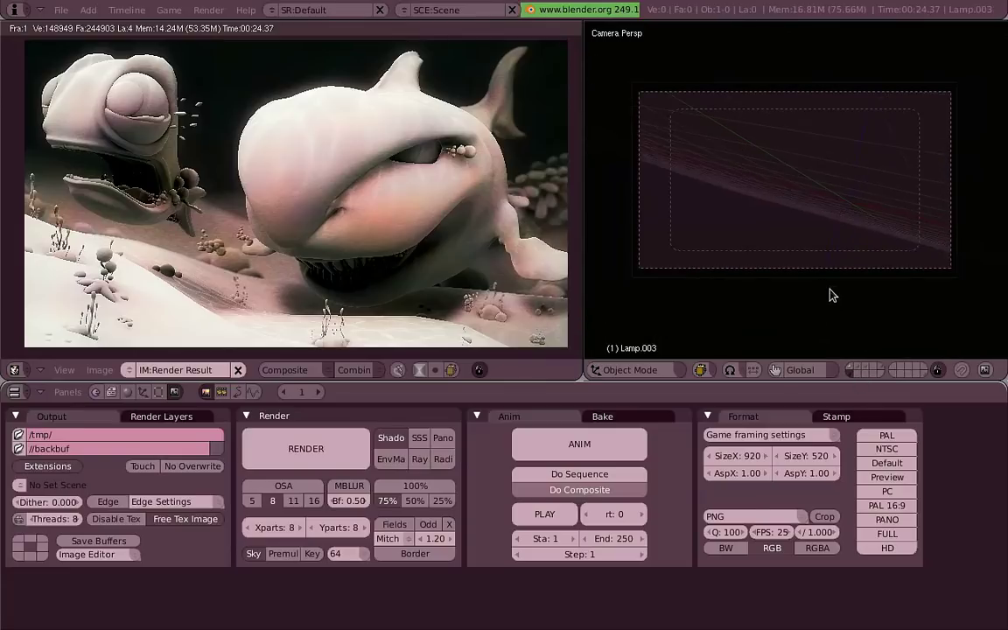
pyautogui.rightClick(828, 293)
pyautogui.keyDown('shift'); pyautogui.click(864, 372); pyautogui.keyUp('shift')
pyautogui.keyDown('shift'); pyautogui.click(863, 371); pyautogui.keyUp('shift')
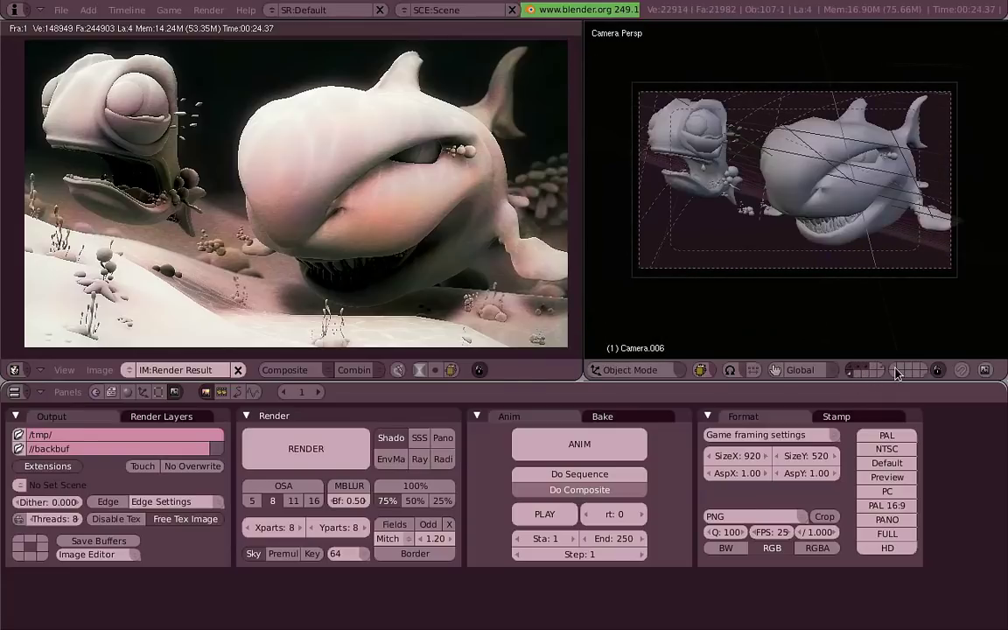
pyautogui.scroll(1, 855, 275)
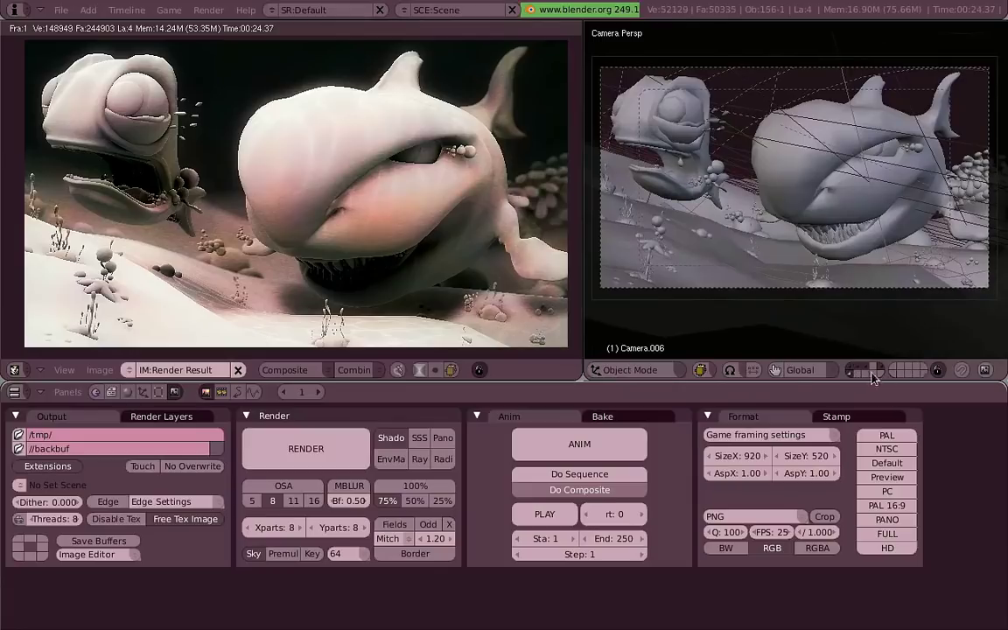
pyautogui.click(207, 421)
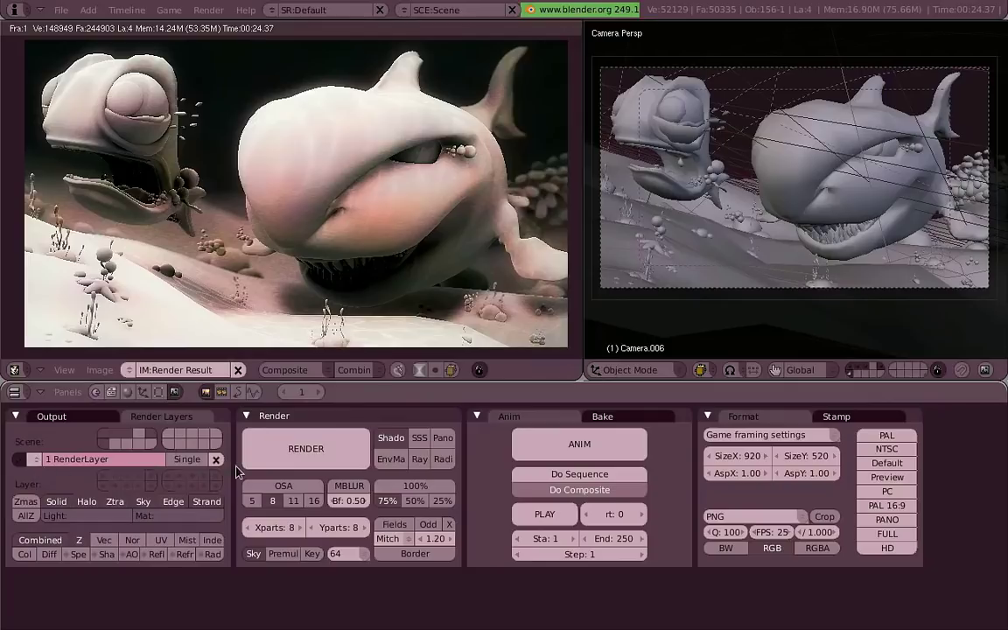
# Restrict the first render layer to scene layer 1, the fish's layer
pyautogui.click(36, 459)
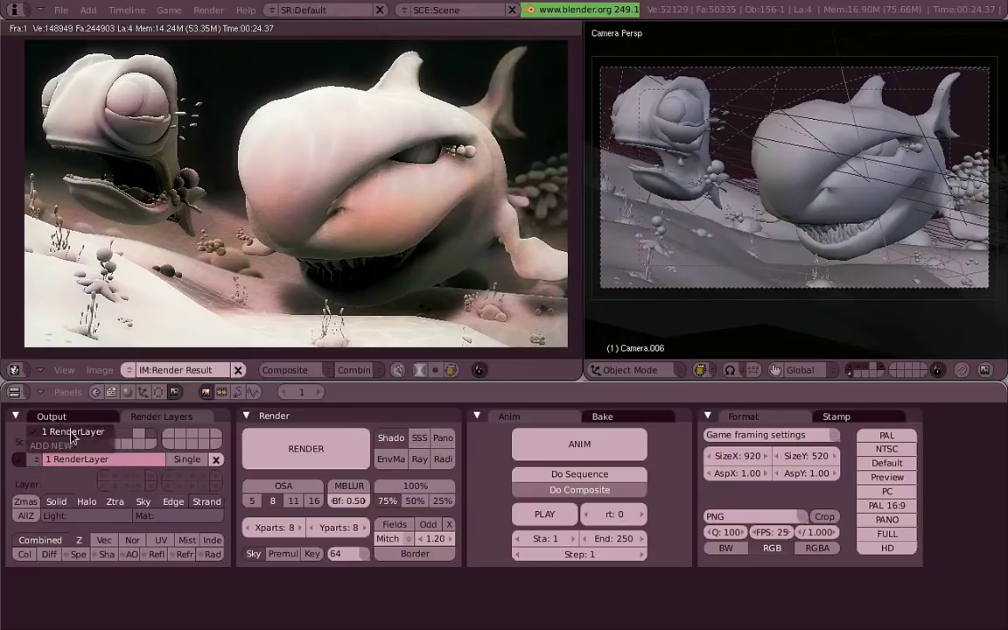
pyautogui.click(126, 466)
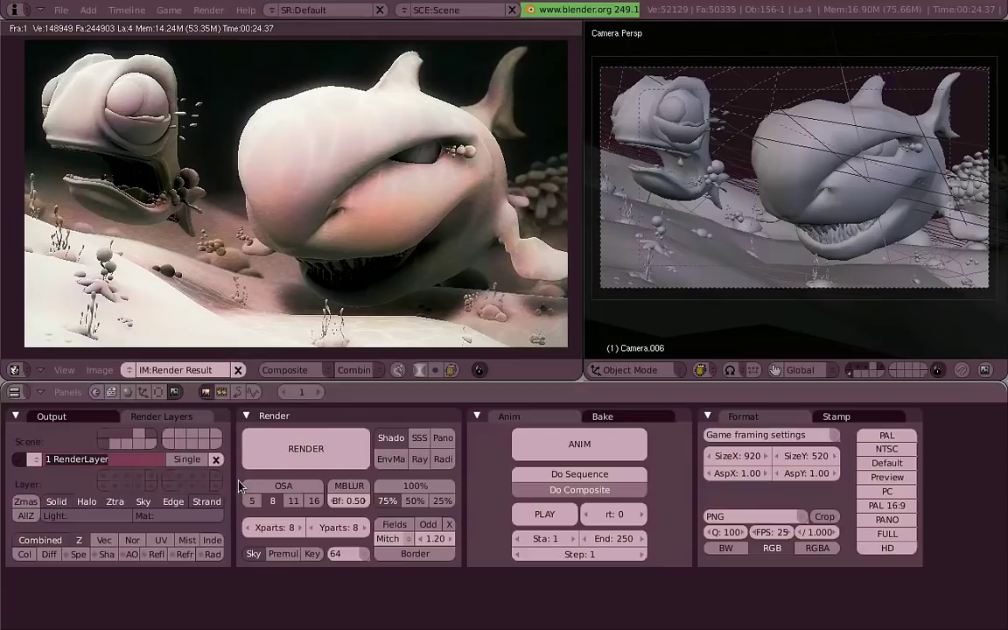
pyautogui.press('Return')
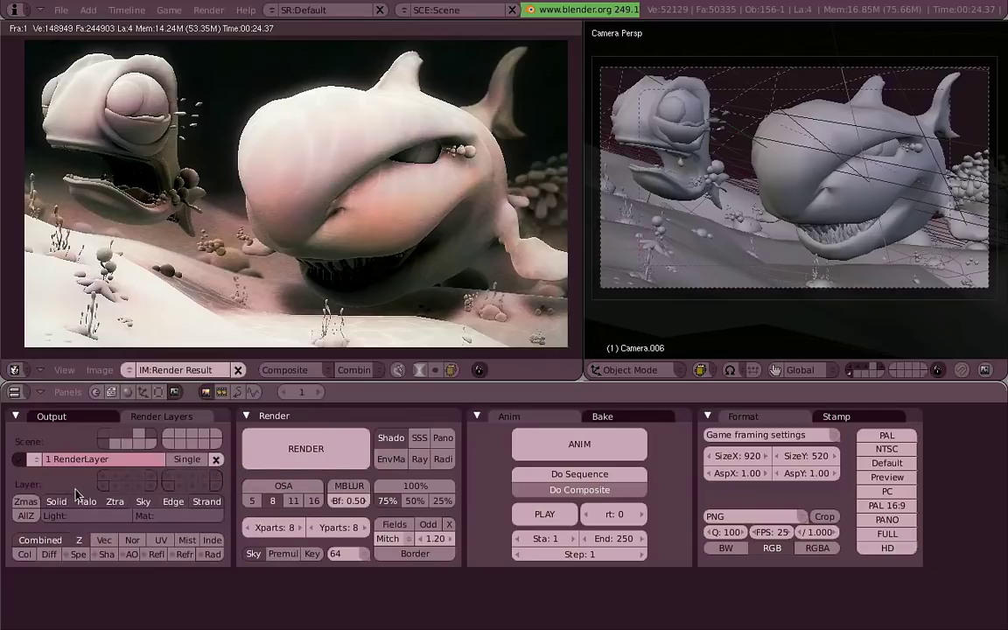
pyautogui.click(117, 478)
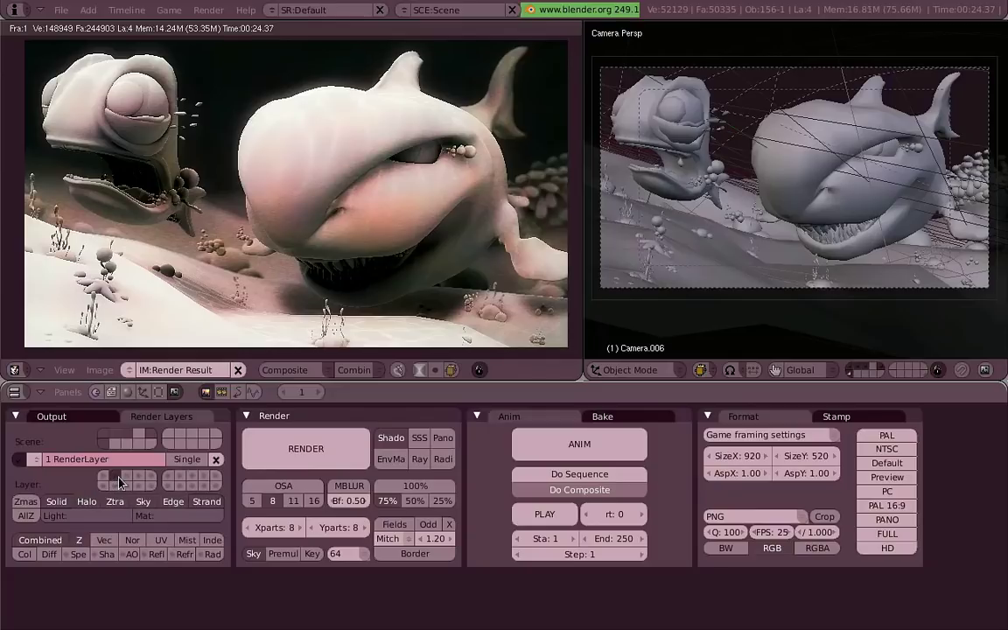
pyautogui.click(107, 479)
pyautogui.click(856, 371)
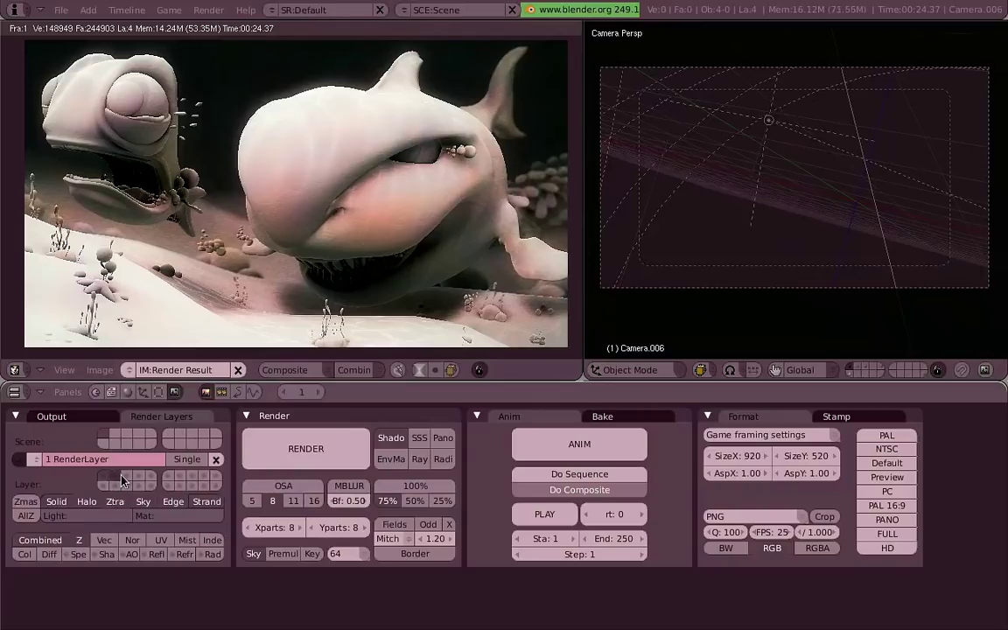
pyautogui.click(877, 371)
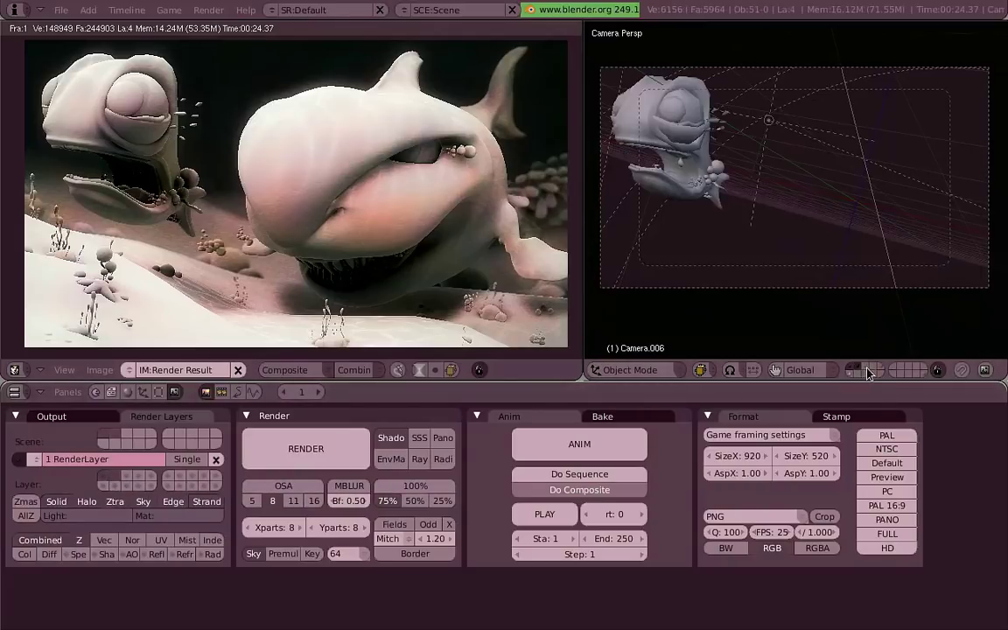
pyautogui.keyDown('shift'); pyautogui.click(883, 373); pyautogui.keyUp('shift')
pyautogui.keyDown('shift'); pyautogui.click(880, 373); pyautogui.keyUp('shift')
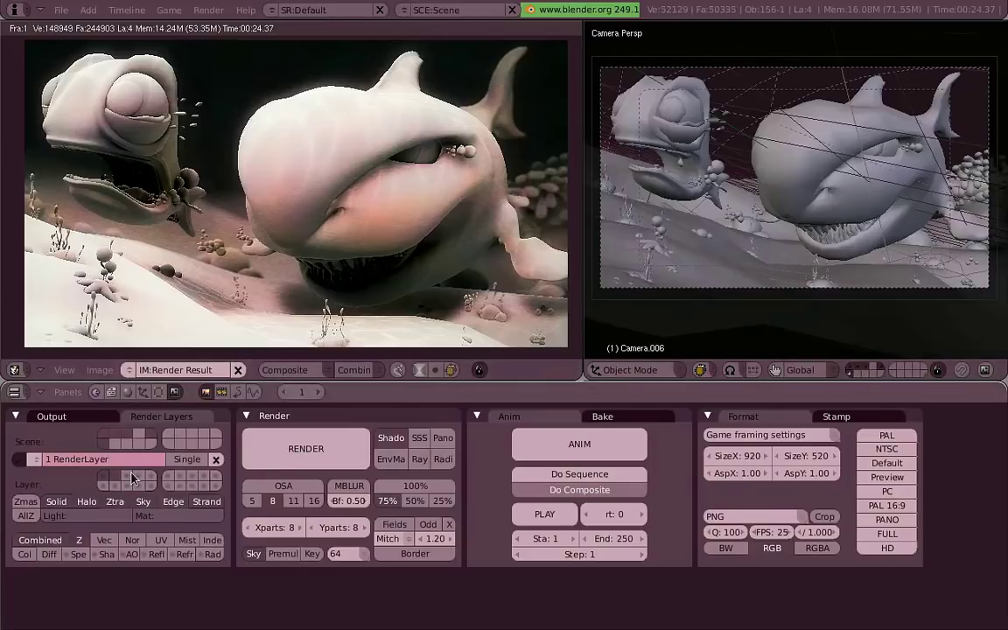
pyautogui.click(104, 477)
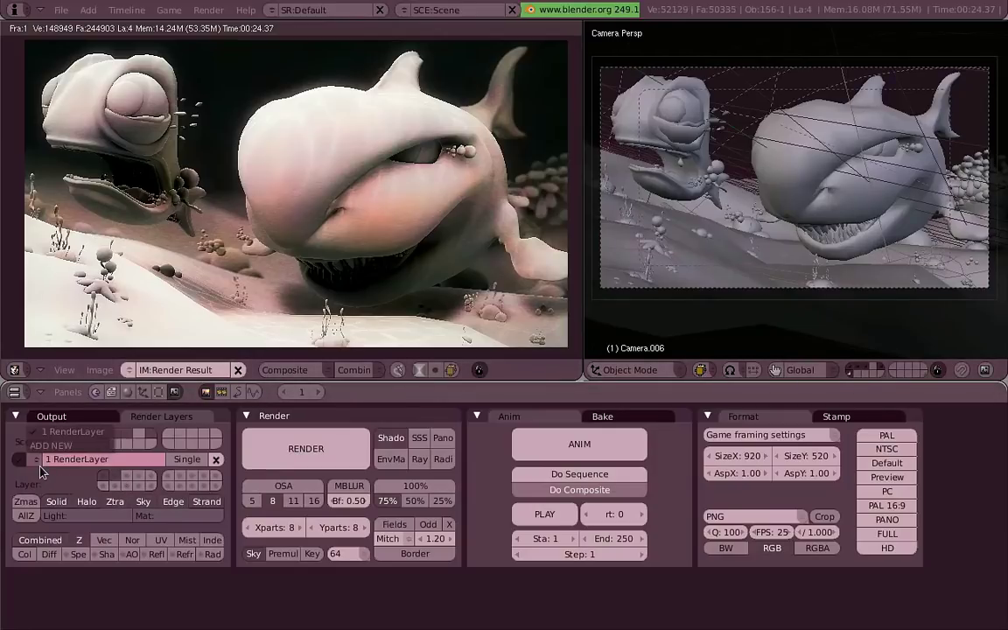
# Rename the render layer to Merlin and render it
pyautogui.click(87, 462)
pyautogui.write('Merlin')
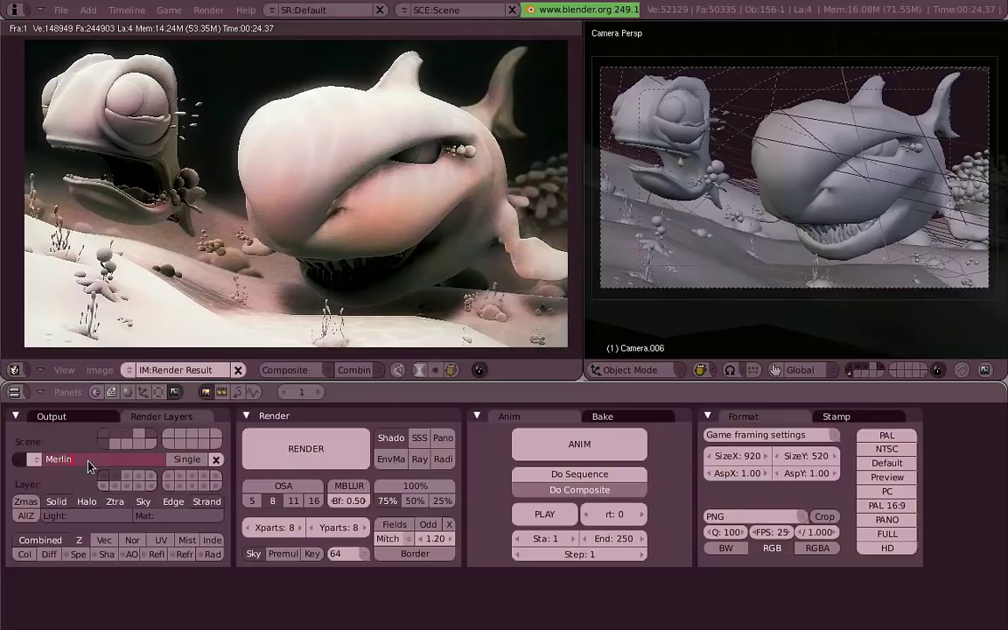
pyautogui.press('Return')
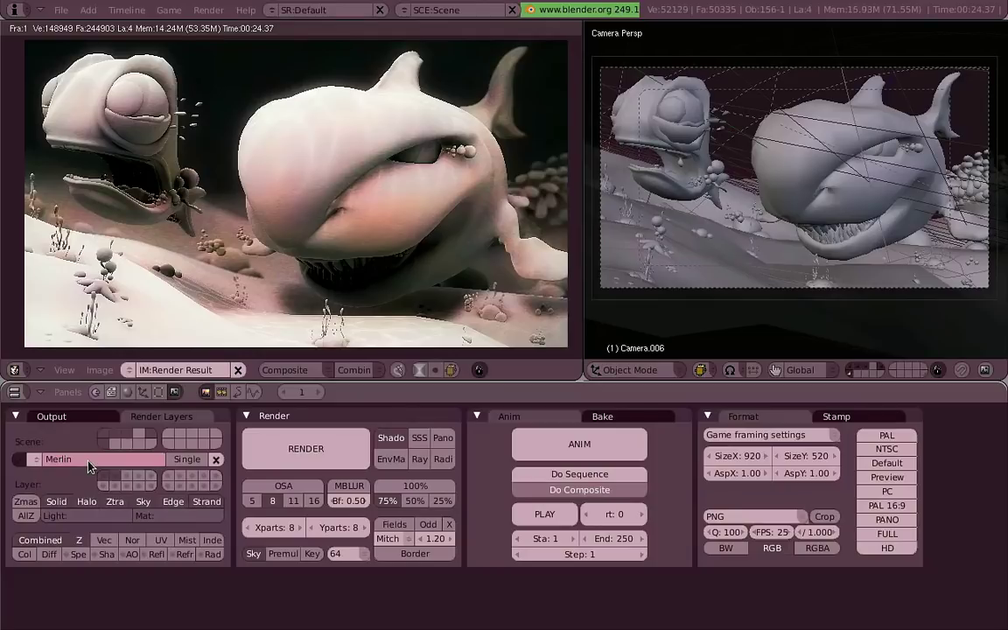
pyautogui.click(350, 457)
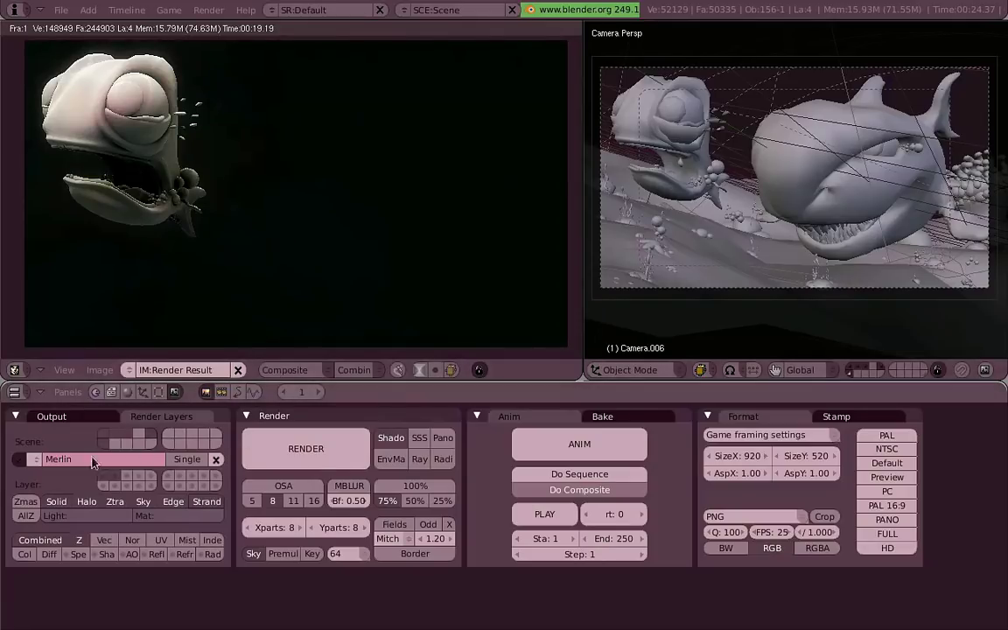
# Show the render's alpha as a checkerboard and add a new Tibolino render layer
pyautogui.click(35, 462)
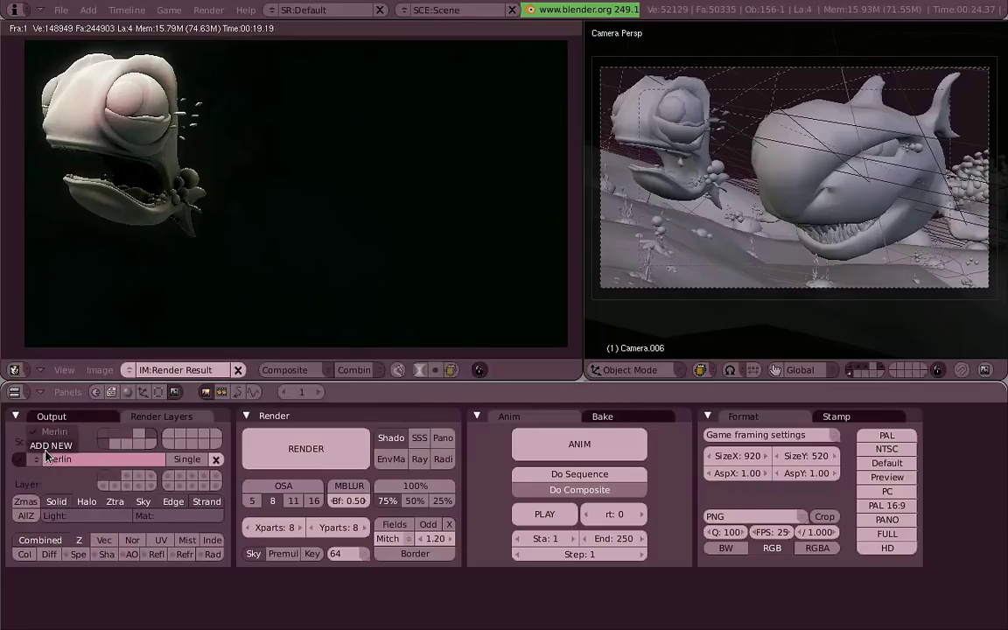
pyautogui.click(397, 371)
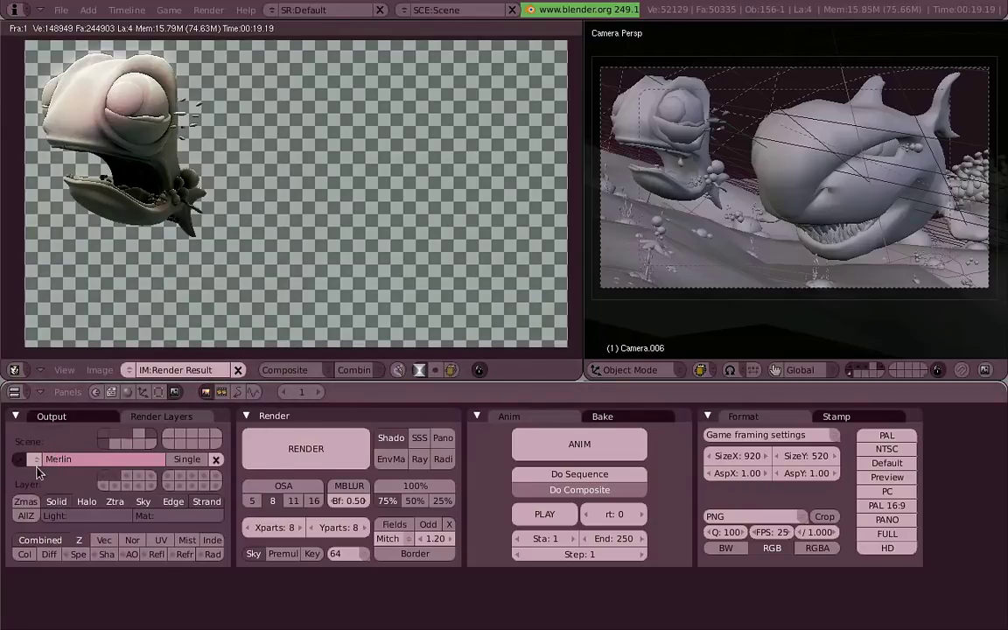
pyautogui.click(36, 460)
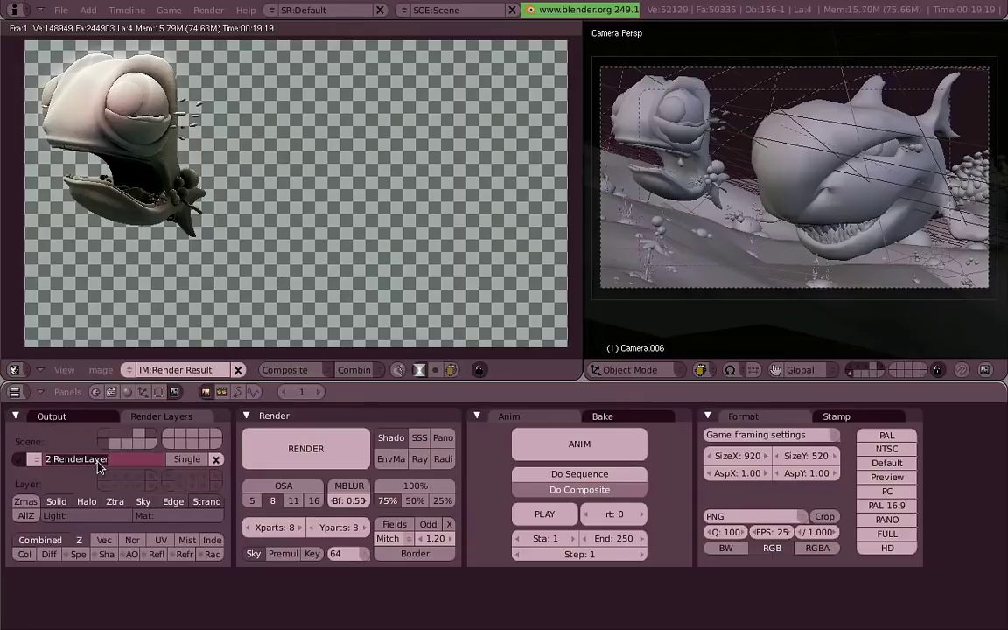
pyautogui.click(87, 415)
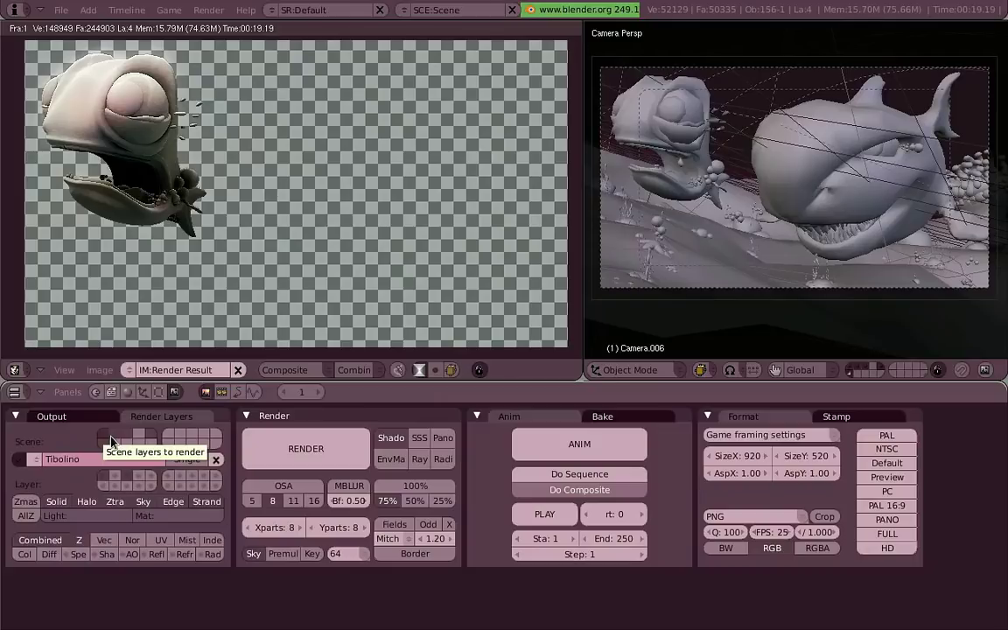
# Add a third render layer named Environment and render it with F12
pyautogui.click(40, 461)
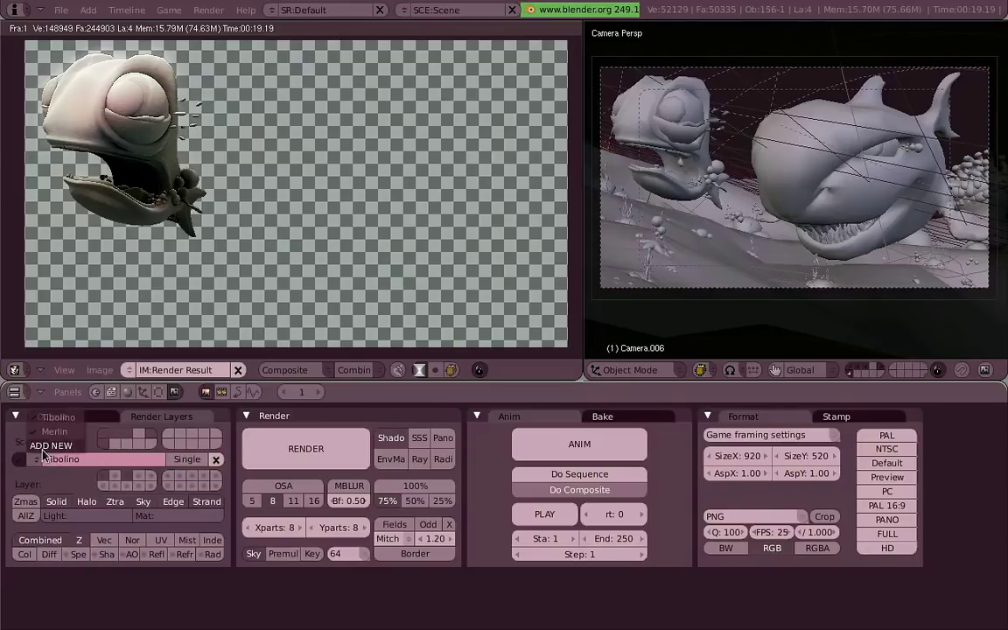
pyautogui.click(75, 468)
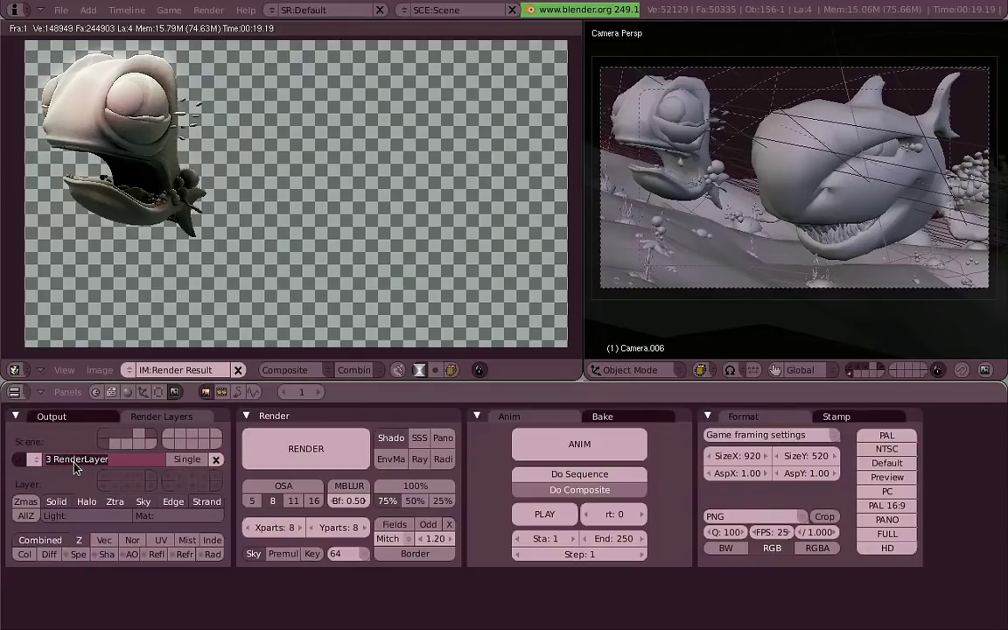
pyautogui.write('Environment')
pyautogui.press('Return')
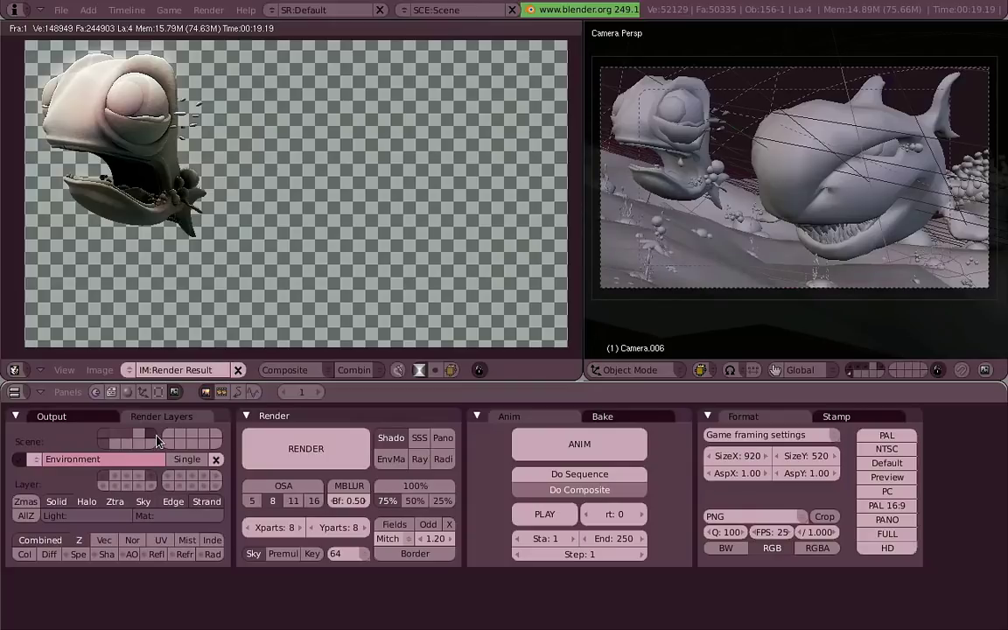
pyautogui.click(35, 459)
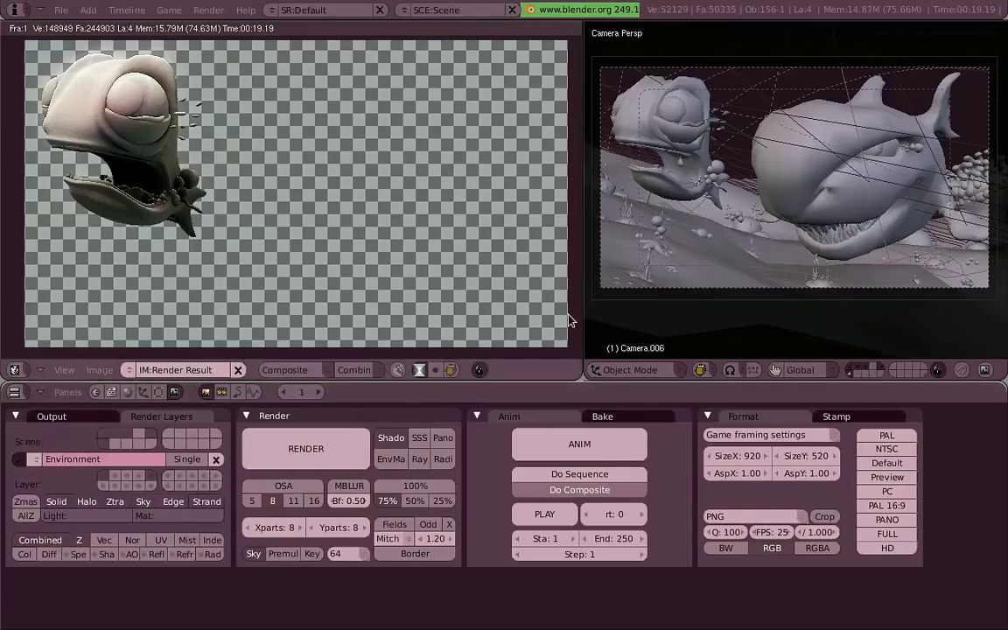
pyautogui.press('F12')
# Make a full-screen Node Editor with backdrop, framing Merlin, RGB Curves and Defocus nodes
pyautogui.hotkey('shift', 'F3')
pyautogui.hotkey('ctrl', 'Up')
pyautogui.press('Home')
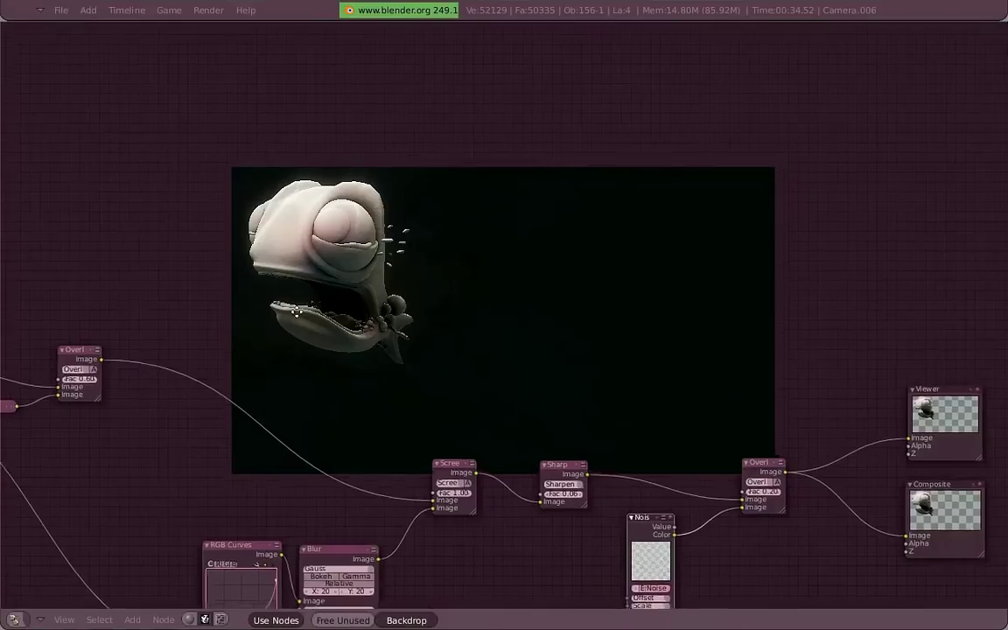
pyautogui.moveTo(296, 312); pyautogui.dragTo(745, 281, button='middle')
pyautogui.moveTo(276, 461)
pyautogui.mouseDown(button='middle')
pyautogui.moveTo(533, 311)
pyautogui.moveTo(621, 228)
pyautogui.mouseUp(button='middle')
pyautogui.scroll(3, 533, 311)
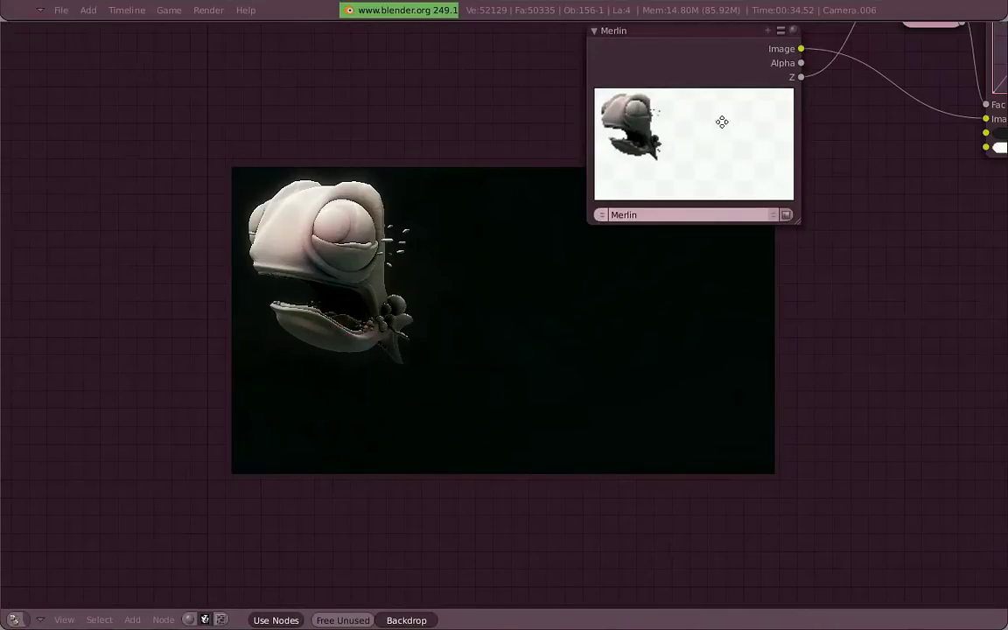
pyautogui.moveTo(722, 122); pyautogui.dragTo(664, 180, button='middle')
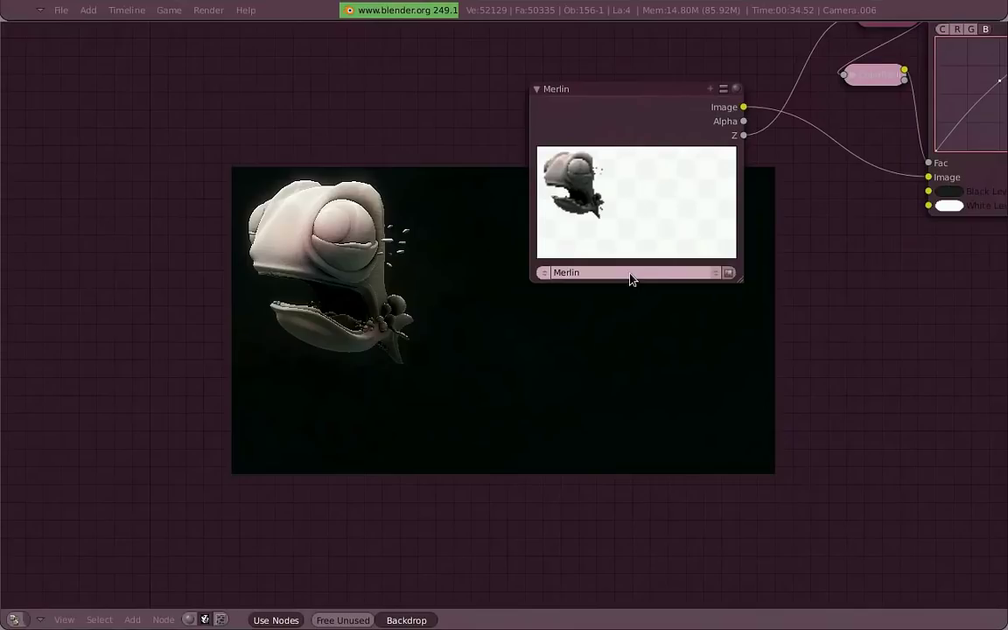
pyautogui.scroll(-2, 586, 185)
pyautogui.moveTo(587, 186)
pyautogui.mouseDown(button='middle')
pyautogui.moveTo(548, 213)
pyautogui.moveTo(270, 214)
pyautogui.mouseUp(button='middle')
pyautogui.moveTo(680, 214)
pyautogui.mouseDown(button='middle')
pyautogui.moveTo(698, 275)
pyautogui.moveTo(4, 281)
pyautogui.moveTo(918, 281)
pyautogui.moveTo(695, 251)
pyautogui.moveTo(766, 227)
pyautogui.mouseUp(button='middle')
# Duplicate the Merlin Render Layer node below it and set the copy to Tibolino
pyautogui.moveTo(736, 214); pyautogui.dragTo(687, 153)
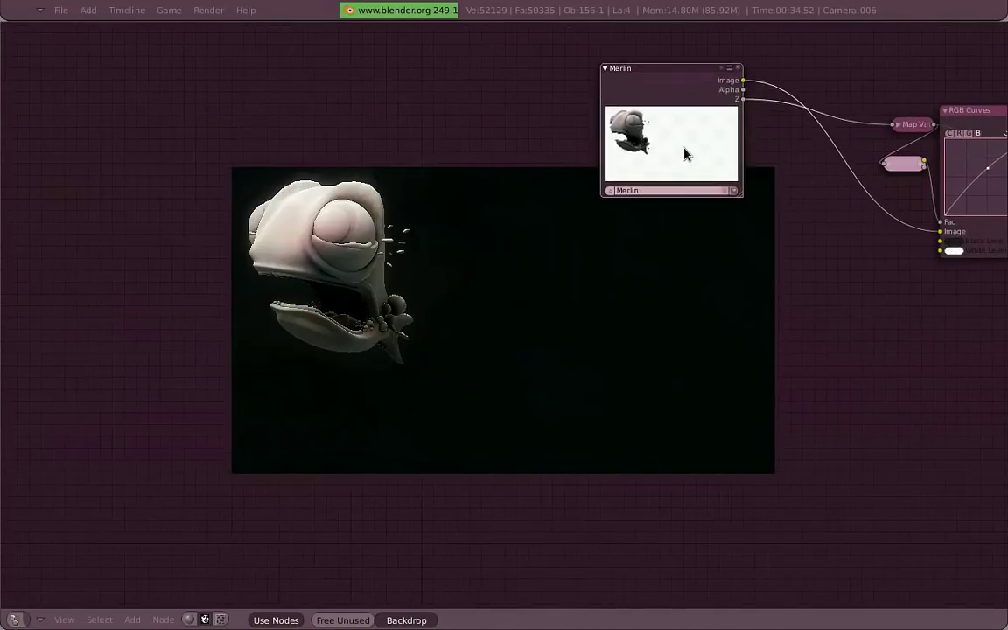
pyautogui.hotkey('shift', 'd')
pyautogui.click(688, 305)
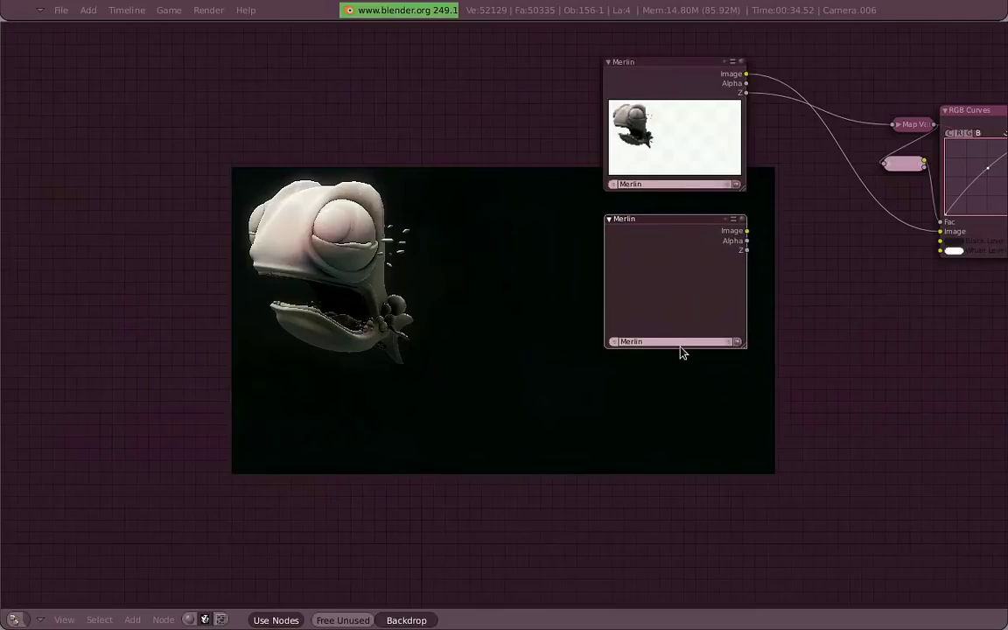
pyautogui.click(682, 343)
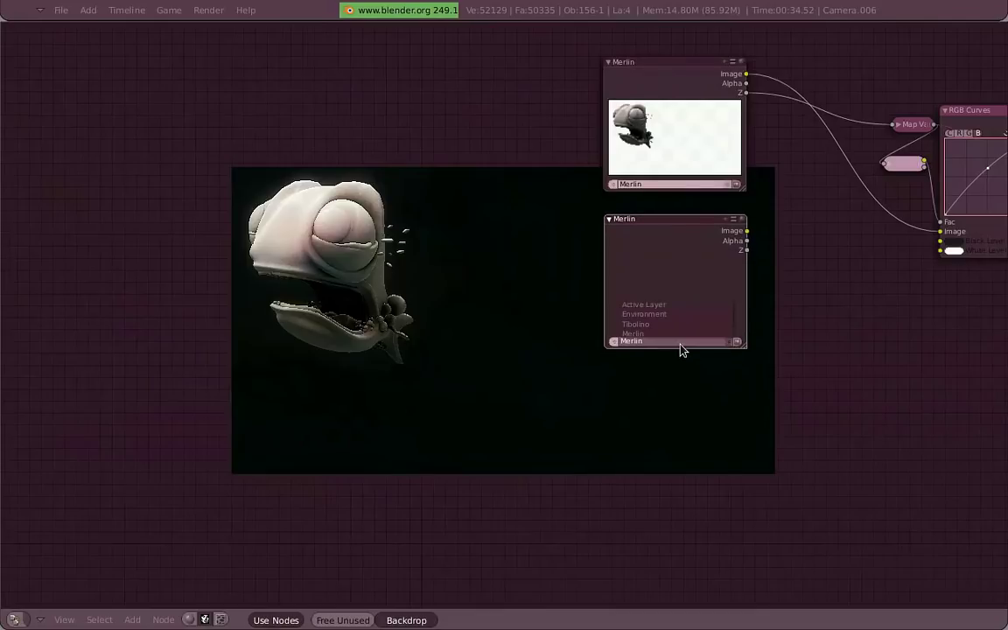
pyautogui.click(732, 324)
pyautogui.moveTo(732, 323); pyautogui.dragTo(729, 324)
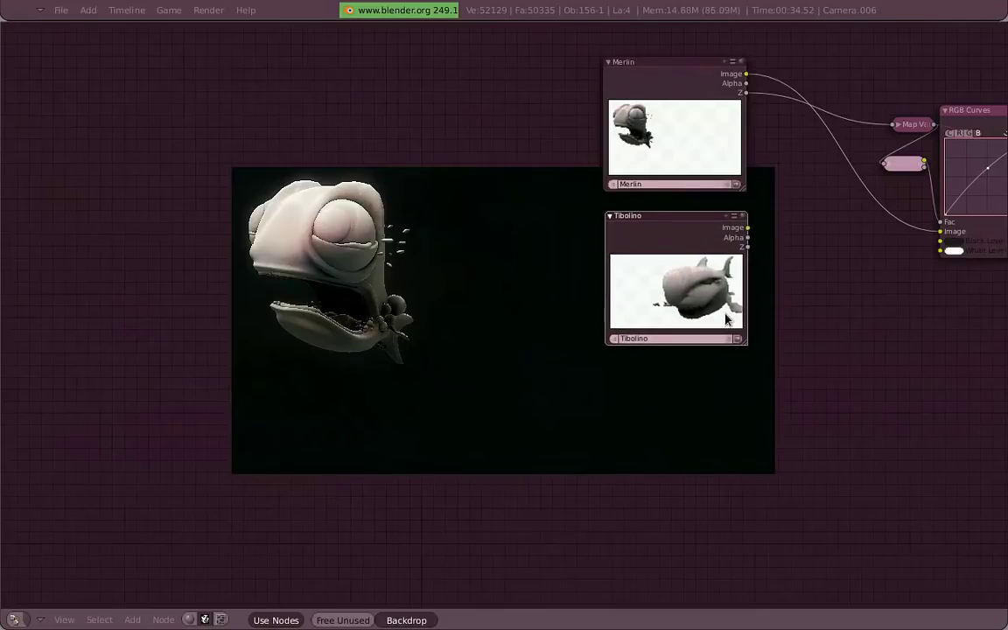
# Duplicate the Tibolino node below it and set the copy to Environment
pyautogui.hotkey('shift', 'd')
pyautogui.click(720, 426)
pyautogui.click(725, 498)
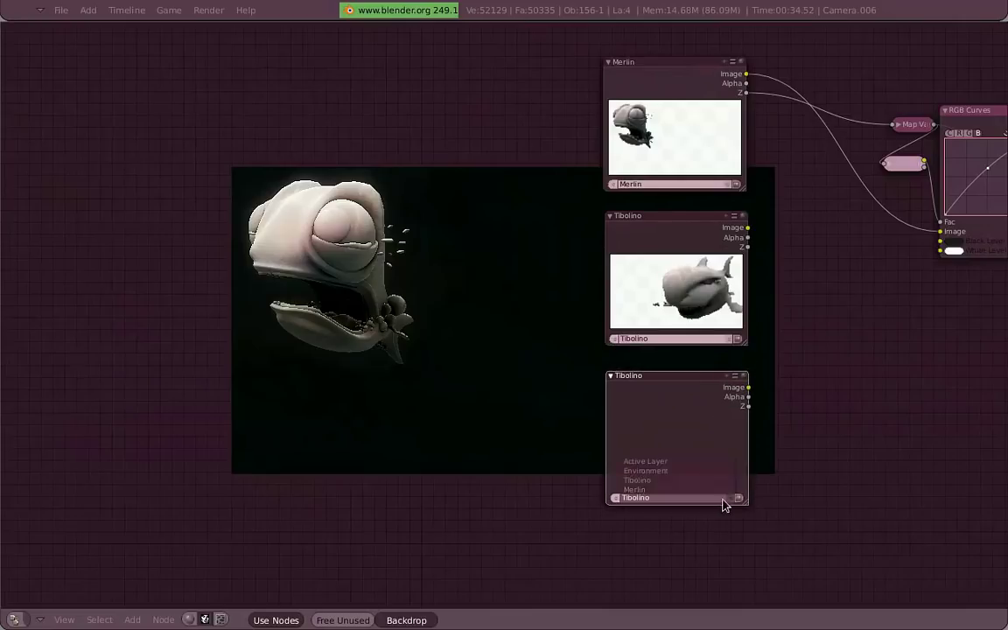
pyautogui.click(723, 473)
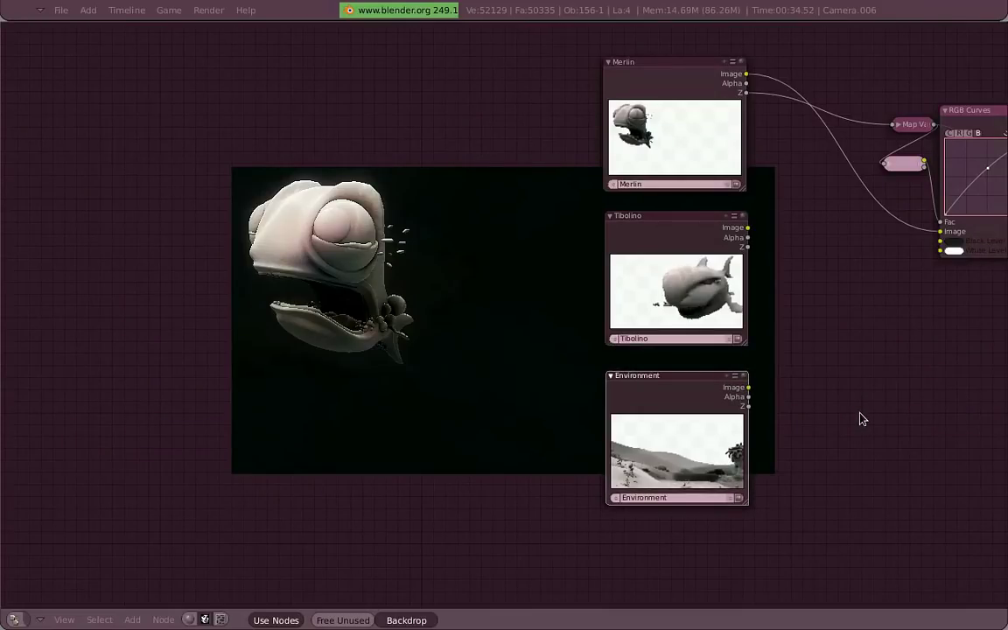
pyautogui.click(701, 317)
pyautogui.moveTo(700, 317); pyautogui.dragTo(661, 363, button='middle')
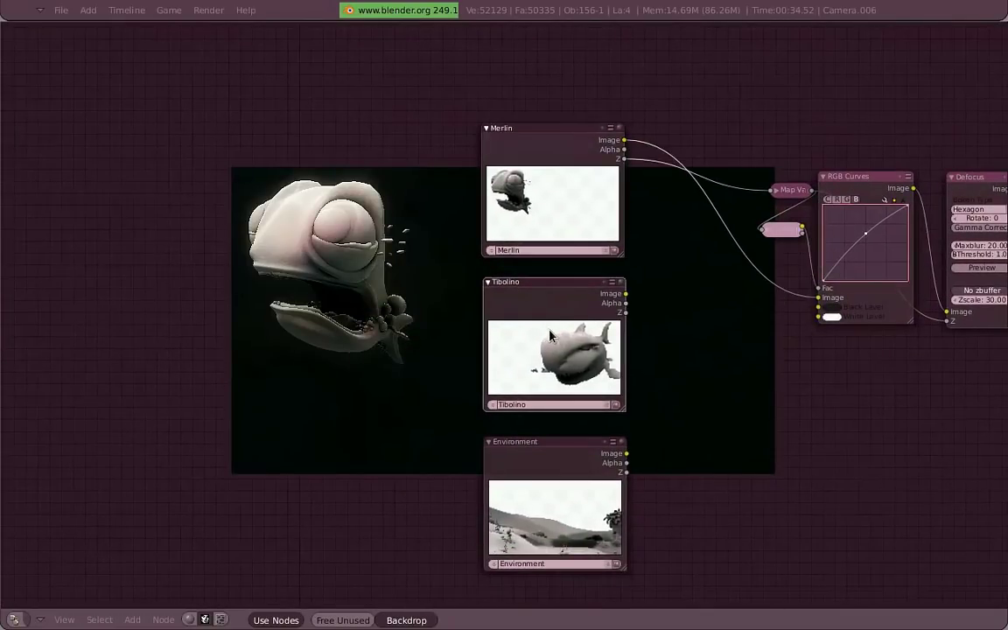
# Add a Z Combine node and wire Merlin and Tibolino's image and depth into it
pyautogui.press('g')
pyautogui.press('Escape')
pyautogui.hotkey('shift', 'a')
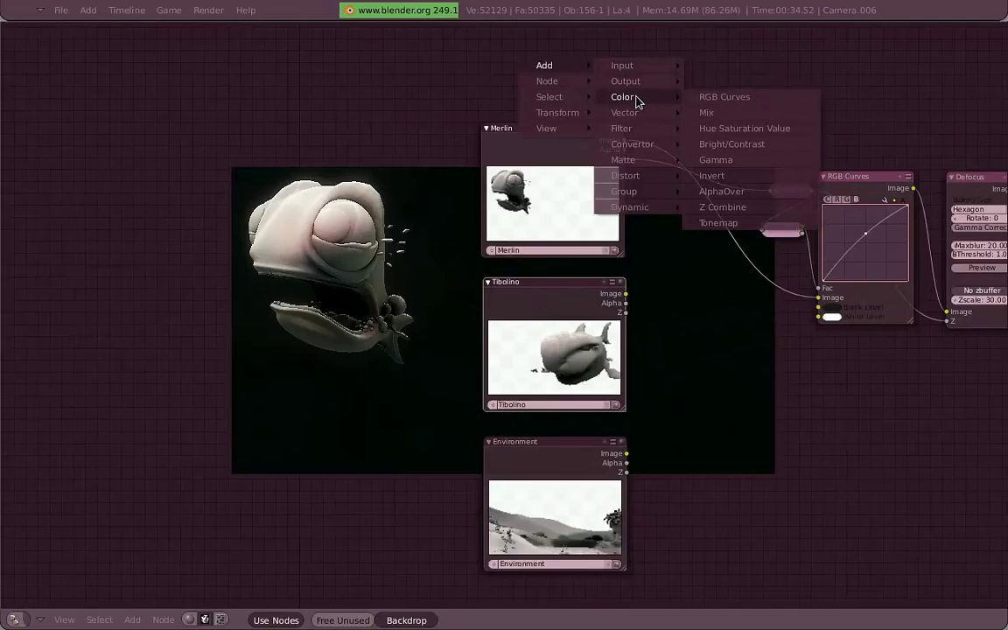
pyautogui.click(771, 216)
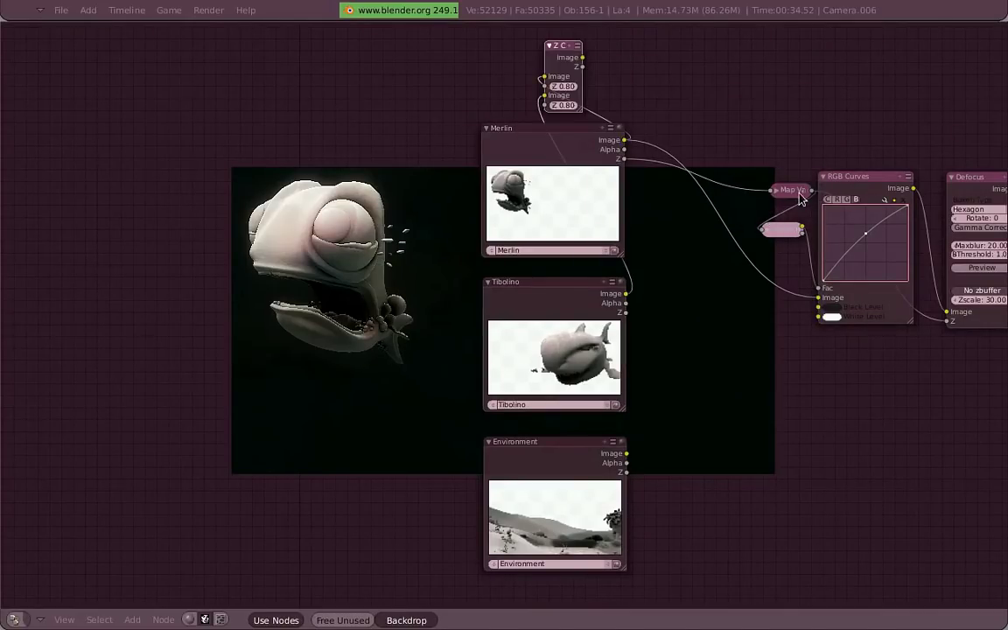
pyautogui.moveTo(798, 194); pyautogui.dragTo(787, 173)
pyautogui.press('h')
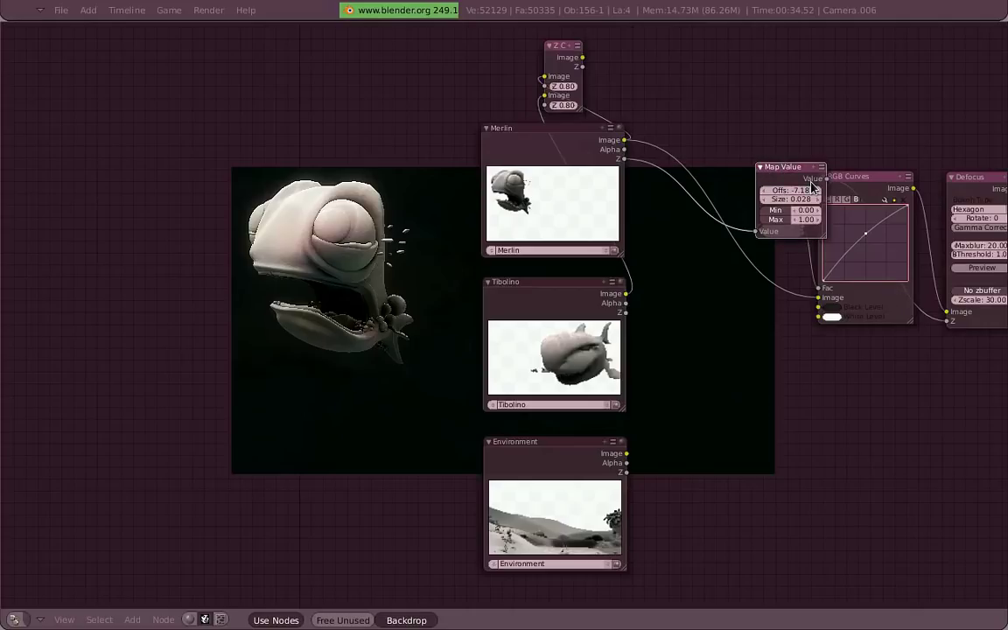
pyautogui.press('h')
pyautogui.moveTo(574, 63)
pyautogui.mouseDown()
pyautogui.moveTo(723, 245)
pyautogui.moveTo(720, 238)
pyautogui.mouseUp()
pyautogui.moveTo(626, 312)
pyautogui.mouseDown()
pyautogui.moveTo(690, 279)
pyautogui.moveTo(625, 159)
pyautogui.mouseUp()
# Rearrange the nodes and link Environment's image and depth into a second Z Combine
pyautogui.moveTo(720, 243); pyautogui.dragTo(680, 225)
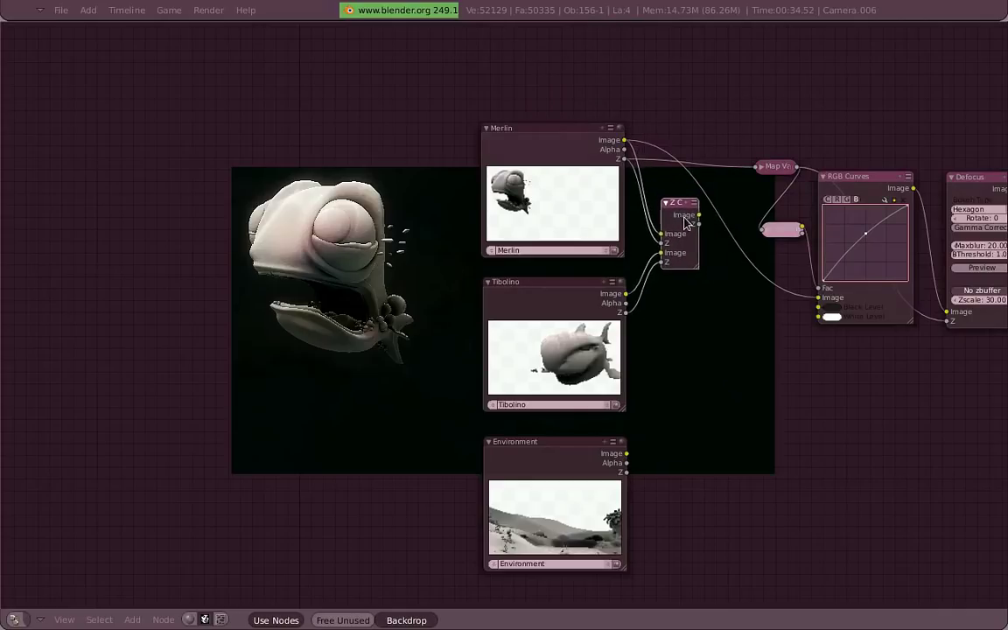
pyautogui.moveTo(596, 506); pyautogui.dragTo(443, 203)
pyautogui.moveTo(557, 246)
pyautogui.mouseDown()
pyautogui.moveTo(451, 251)
pyautogui.moveTo(425, 241)
pyautogui.mouseUp()
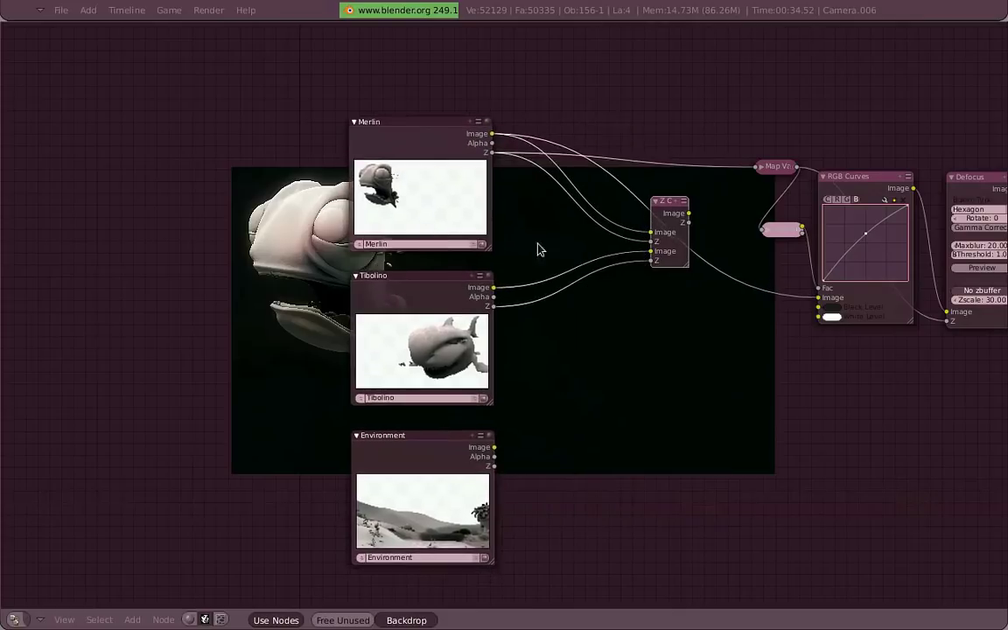
pyautogui.moveTo(672, 203)
pyautogui.mouseDown()
pyautogui.moveTo(591, 175)
pyautogui.moveTo(557, 180)
pyautogui.mouseUp()
pyautogui.keyDown('alt'); pyautogui.moveTo(570, 182); pyautogui.dragTo(487, 125, button='middle'); pyautogui.keyUp('alt')
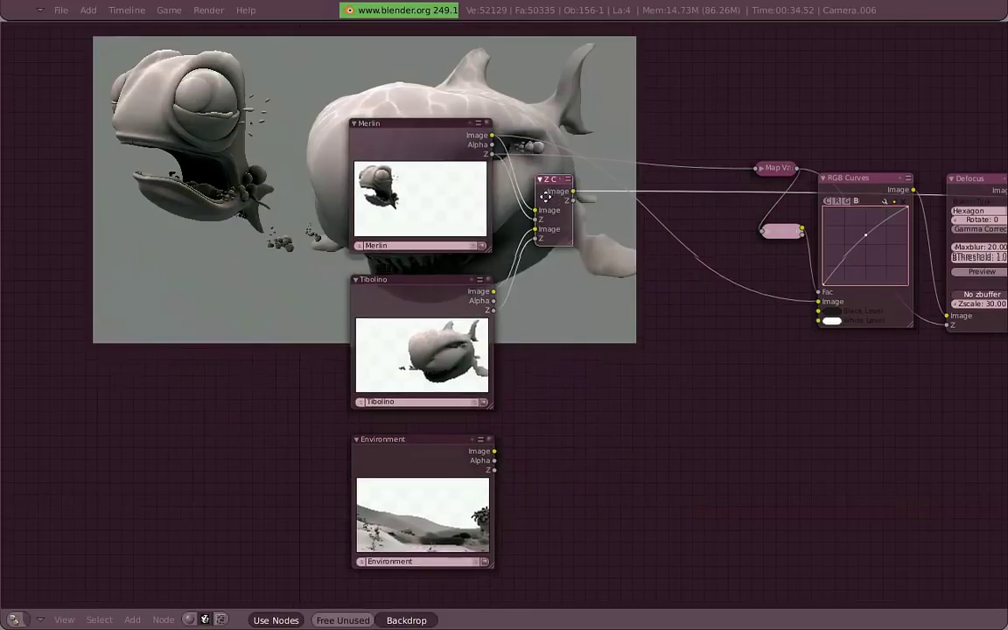
pyautogui.moveTo(557, 190); pyautogui.dragTo(525, 395, button='middle')
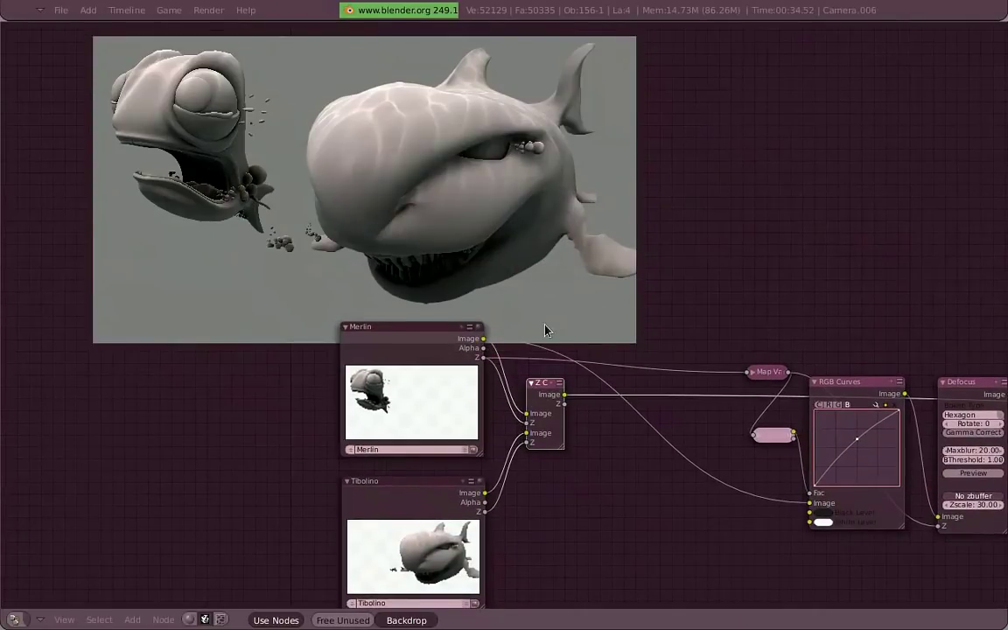
pyautogui.moveTo(554, 326); pyautogui.dragTo(642, 238, button='middle')
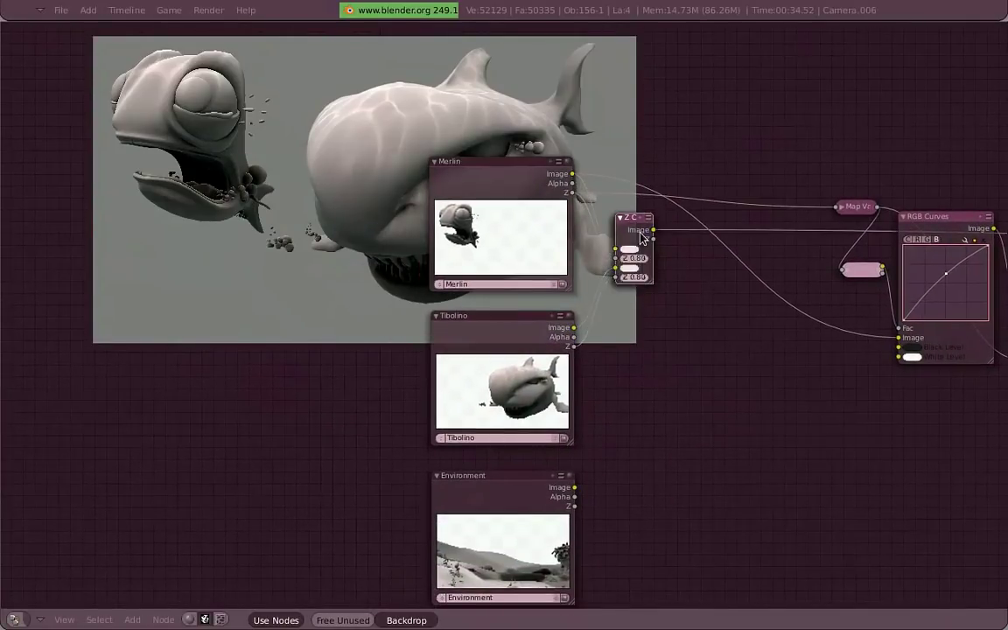
pyautogui.click(725, 323)
pyautogui.moveTo(574, 488); pyautogui.dragTo(703, 337)
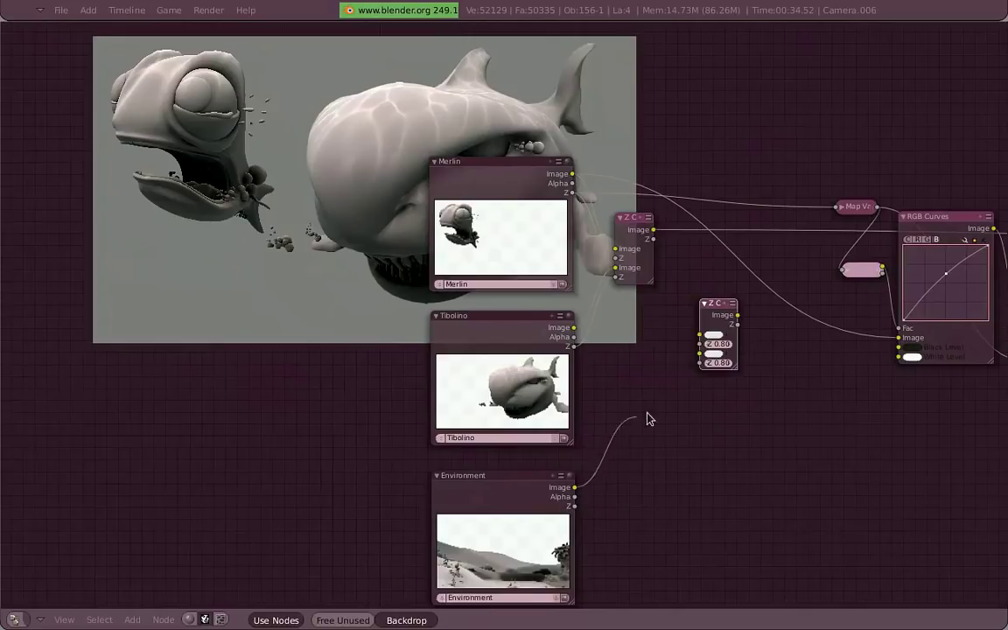
pyautogui.moveTo(575, 506)
pyautogui.mouseDown()
pyautogui.moveTo(702, 353)
pyautogui.moveTo(662, 241)
pyautogui.mouseUp()
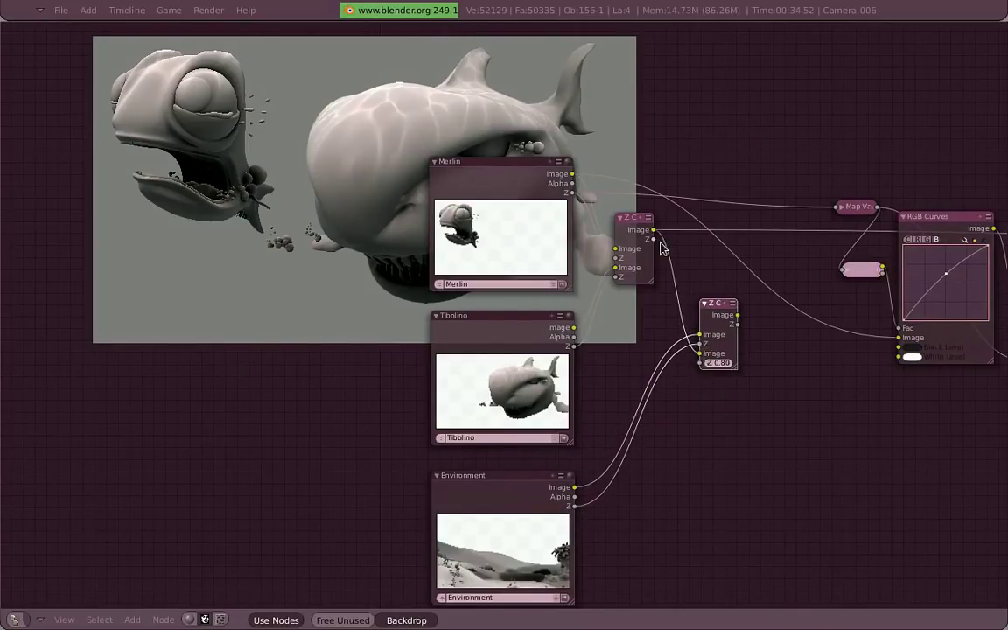
pyautogui.moveTo(642, 294)
pyautogui.mouseDown(button='middle')
pyautogui.moveTo(797, 339)
pyautogui.moveTo(861, 338)
pyautogui.mouseUp(button='middle')
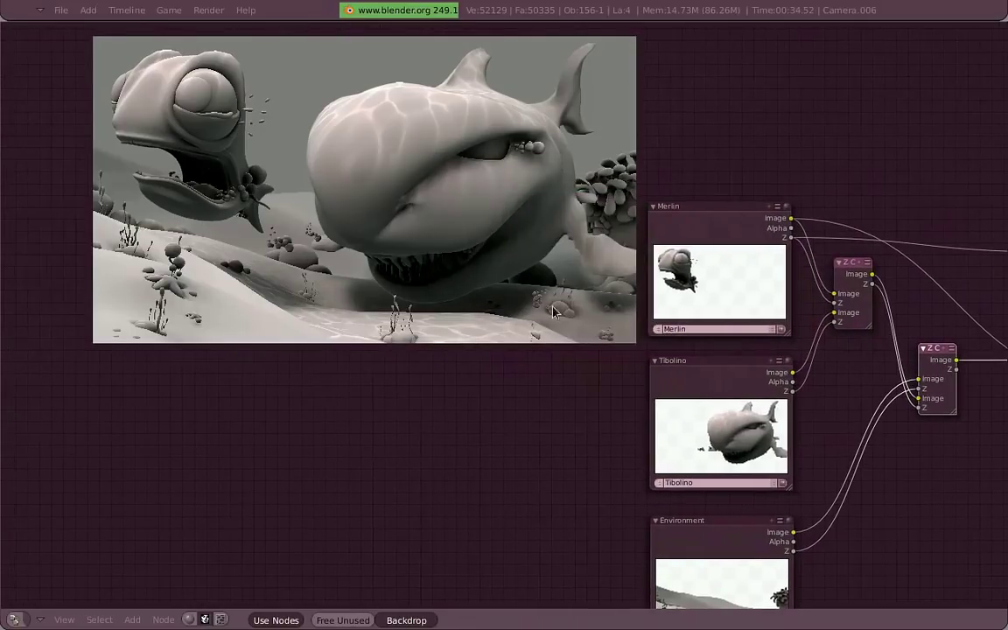
# Feed the combined scene depth into Map Value and preview the Overlay result
pyautogui.moveTo(553, 312); pyautogui.dragTo(417, 342, button='middle')
pyautogui.moveTo(615, 349); pyautogui.dragTo(456, 394, button='middle')
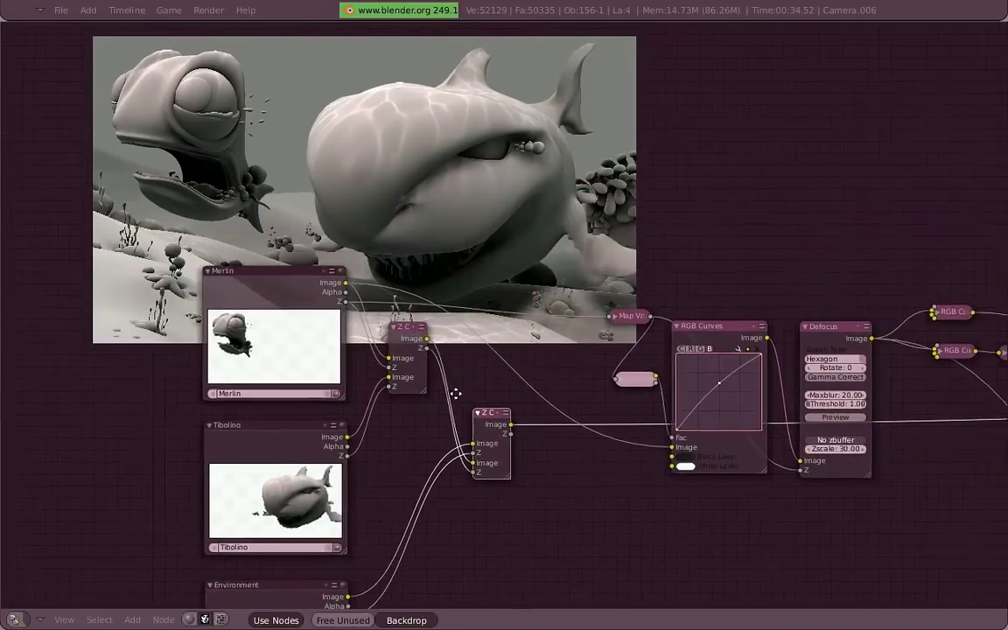
pyautogui.moveTo(637, 321); pyautogui.dragTo(597, 371, button='middle')
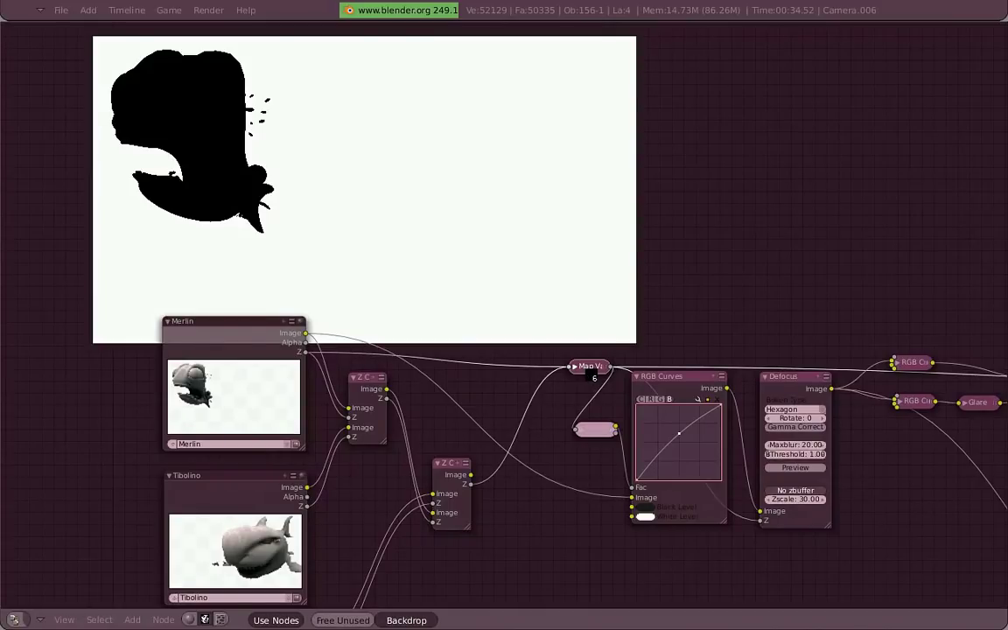
pyautogui.click(593, 376)
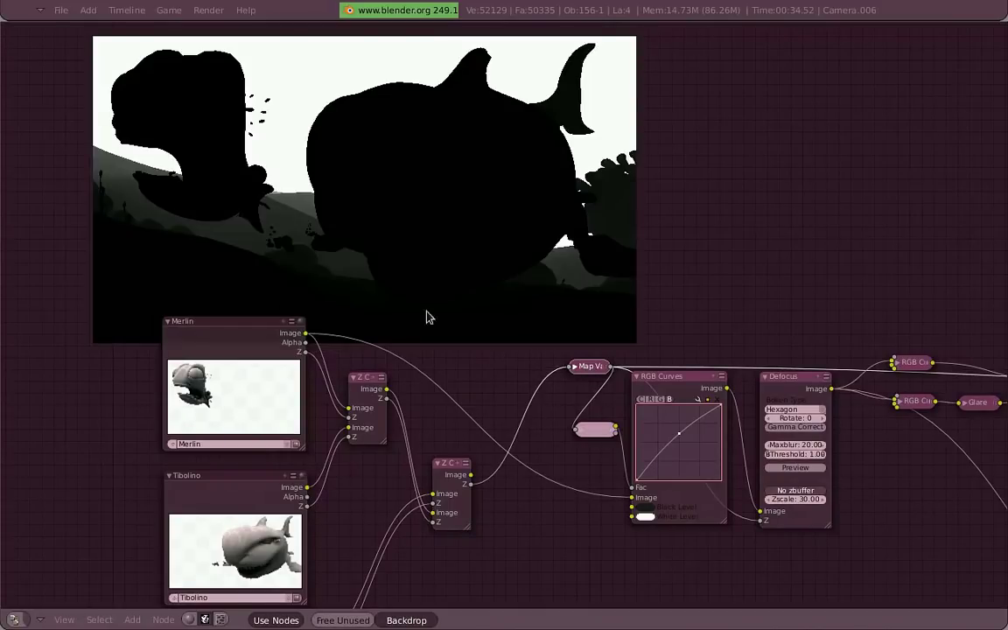
pyautogui.scroll(-1, 637, 262)
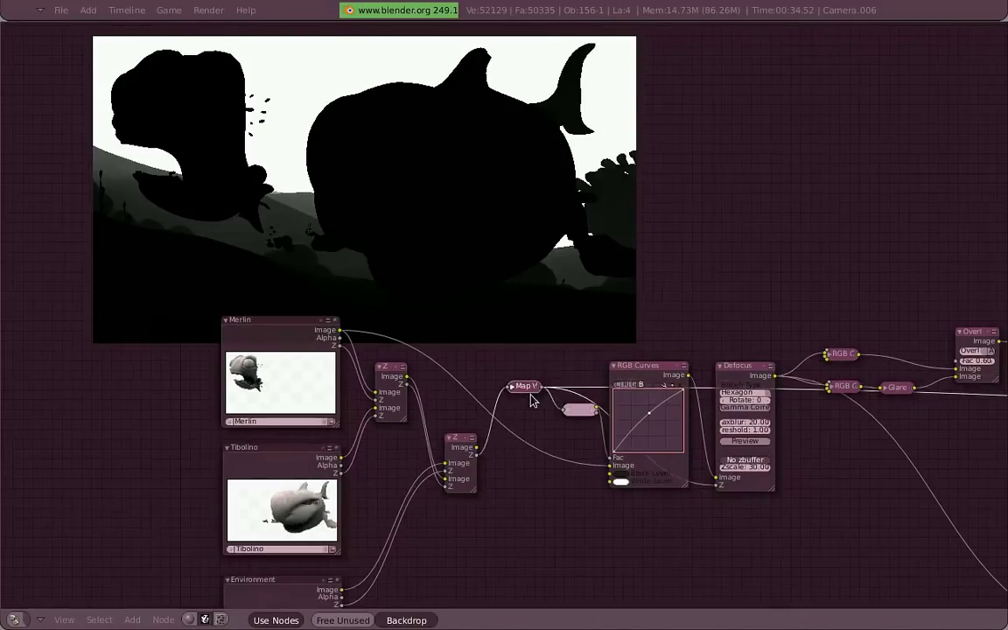
pyautogui.moveTo(588, 367); pyautogui.dragTo(323, 358, button='middle')
pyautogui.keyDown('ctrl'); pyautogui.keyDown('shift'); pyautogui.click(602, 354); pyautogui.keyUp('shift'); pyautogui.keyUp('ctrl')
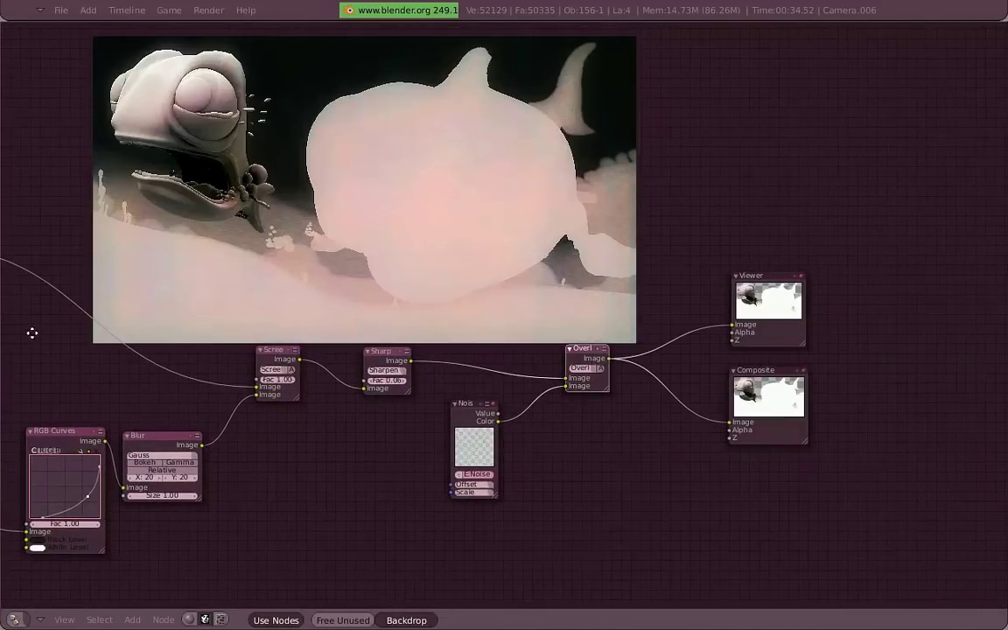
# Connect the Z-combined image into the RGB Curves node and preview its output
pyautogui.moveTo(32, 333); pyautogui.dragTo(661, 370, button='middle')
pyautogui.keyDown('ctrl'); pyautogui.keyDown('shift'); pyautogui.click(661, 370); pyautogui.keyUp('shift'); pyautogui.keyUp('ctrl')
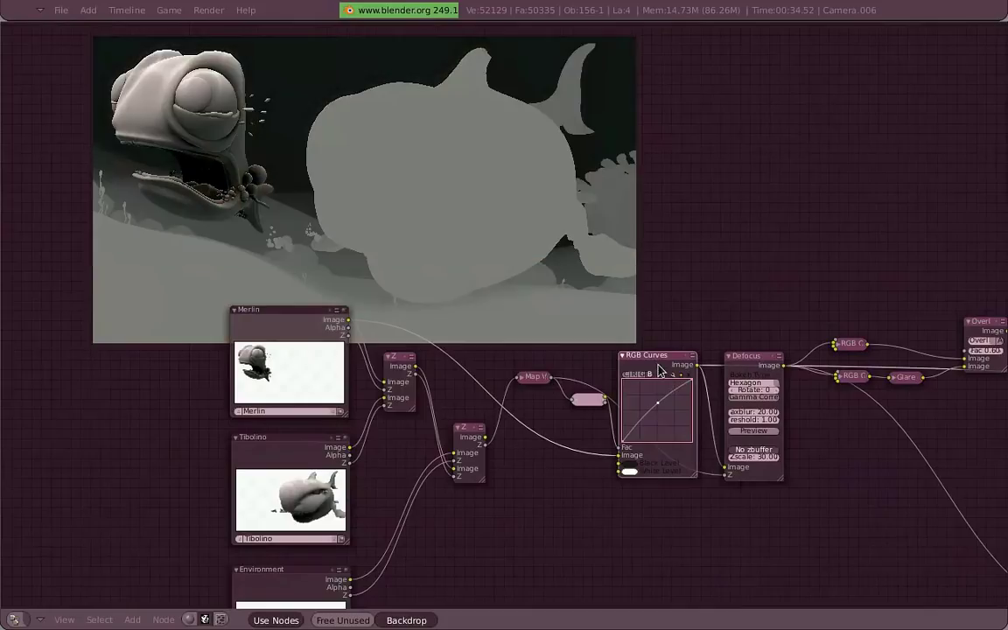
pyautogui.scroll(1, 574, 461)
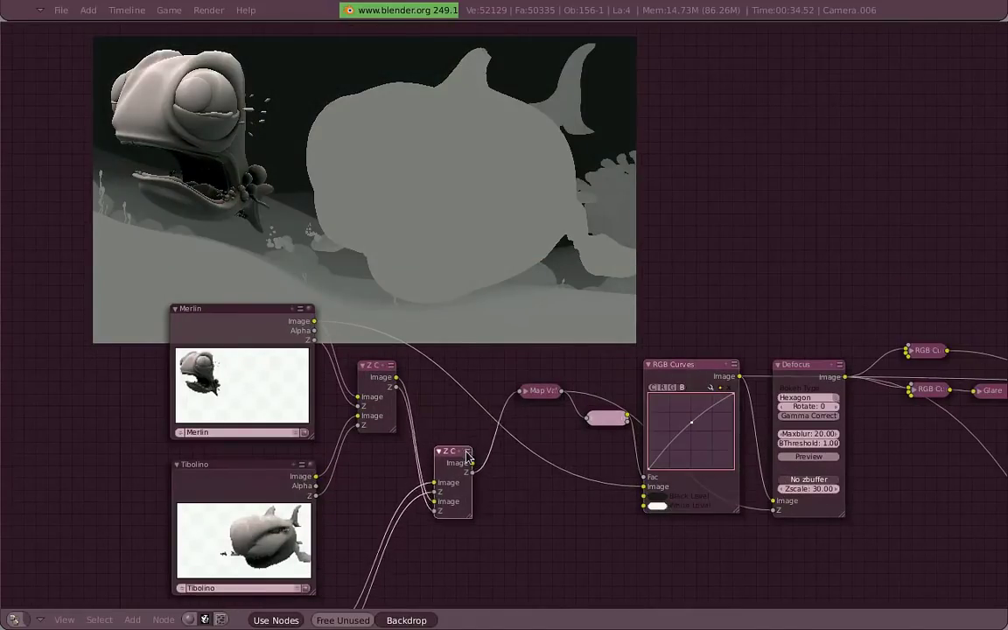
pyautogui.moveTo(481, 449); pyautogui.dragTo(463, 402, button='middle')
pyautogui.moveTo(462, 416); pyautogui.dragTo(625, 449)
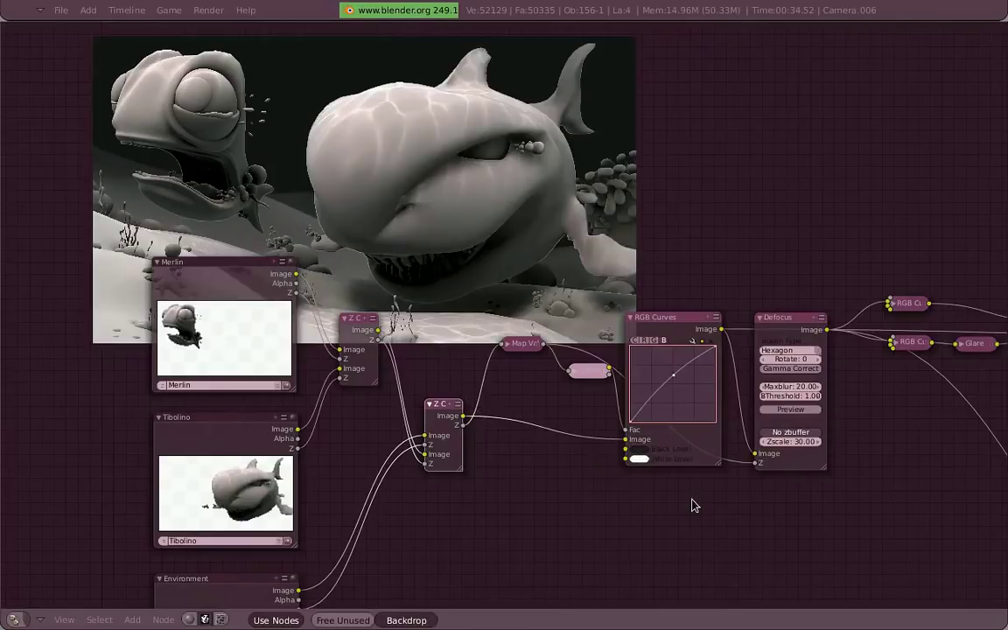
pyautogui.hscroll(3, 705, 497)
pyautogui.hscroll(3, 631, 460)
pyautogui.hscroll(2, 613, 427)
pyautogui.hscroll(5, 718, 417)
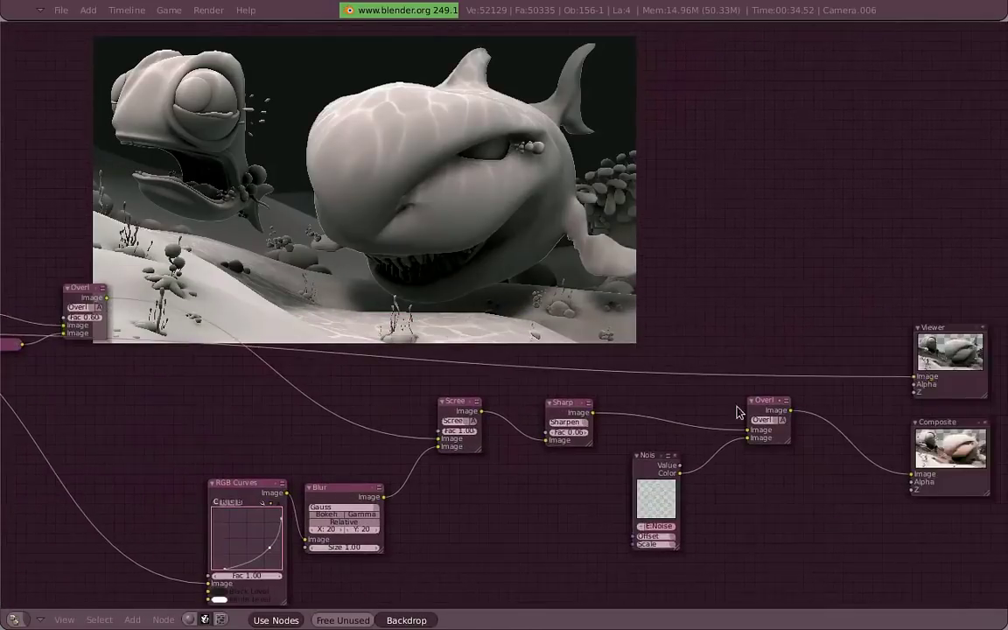
pyautogui.hscroll(4, 738, 413)
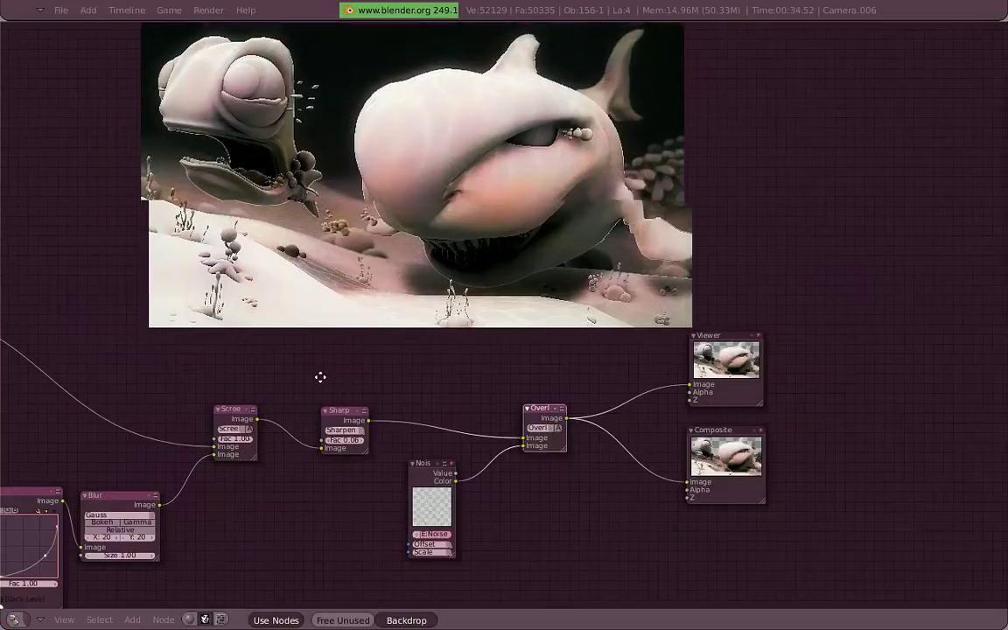
pyautogui.keyDown('alt'); pyautogui.moveTo(321, 377); pyautogui.dragTo(493, 395, button='middle'); pyautogui.keyUp('alt')
pyautogui.hscroll(-5, 684, 387)
pyautogui.hscroll(-2, 464, 377)
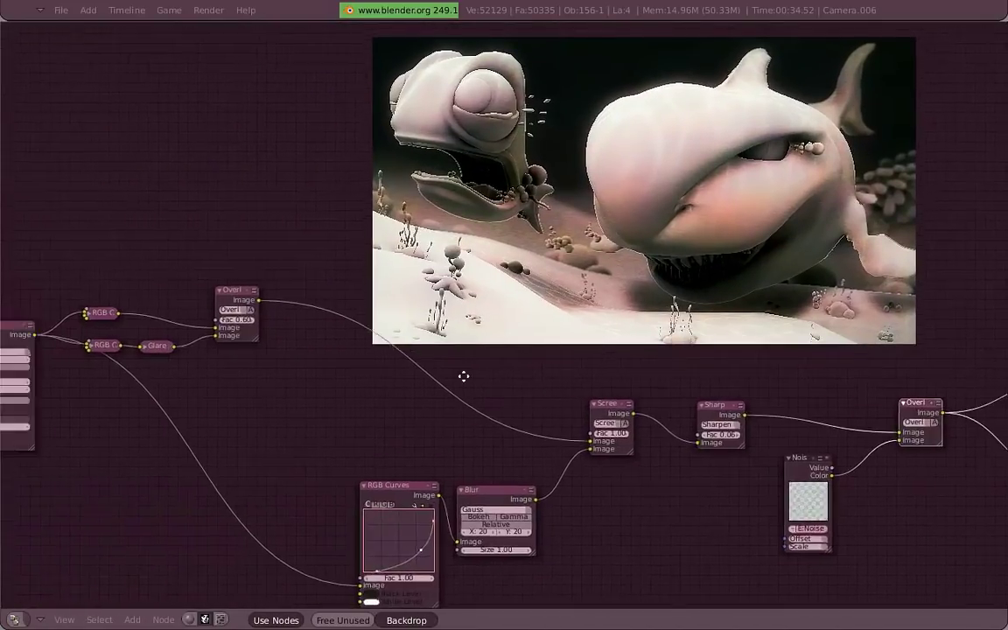
pyautogui.hscroll(-5, 569, 376)
pyautogui.hscroll(-3, 679, 375)
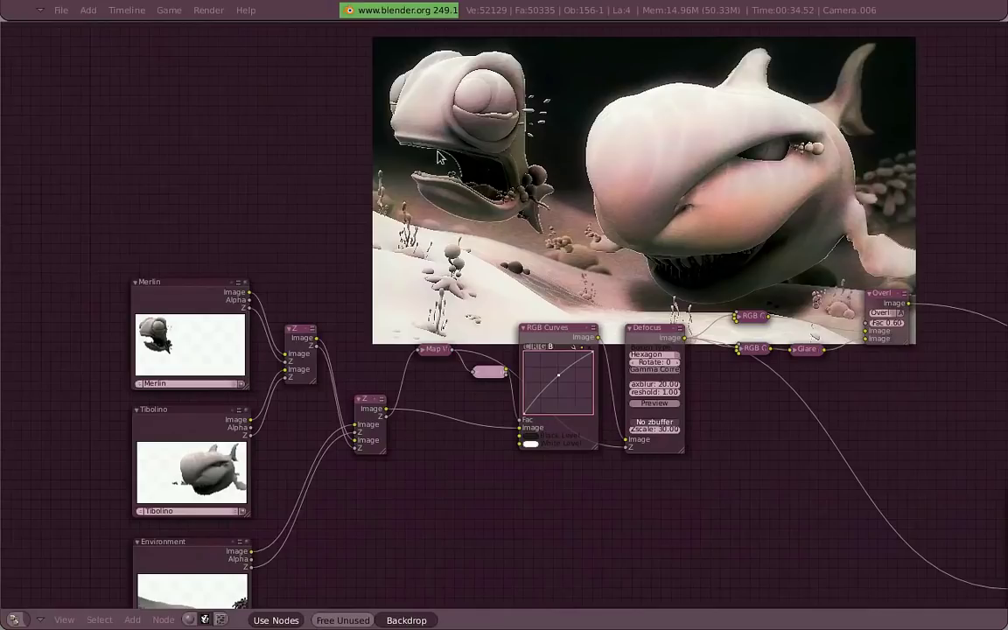
# Enable OSA anti-aliasing with FullSample in the Output settings
pyautogui.hotkey('ctrl', 'Up')
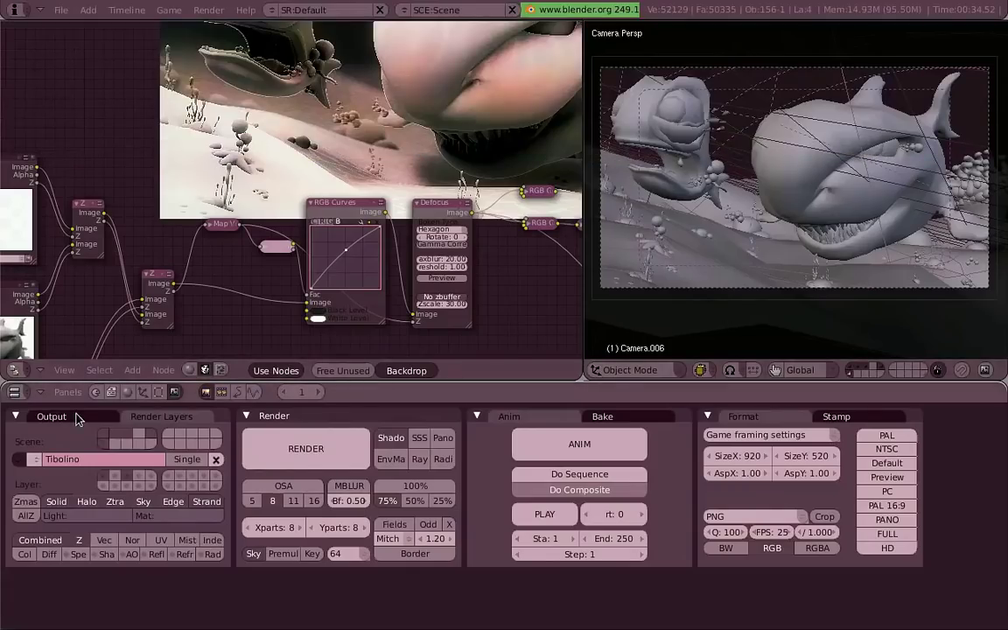
pyautogui.click(76, 421)
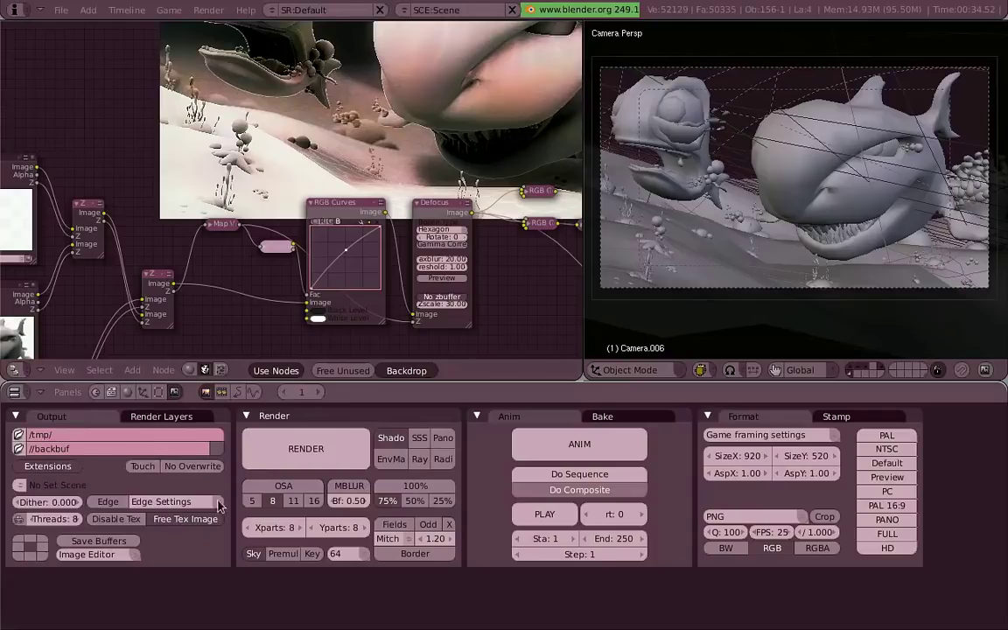
pyautogui.click(282, 488)
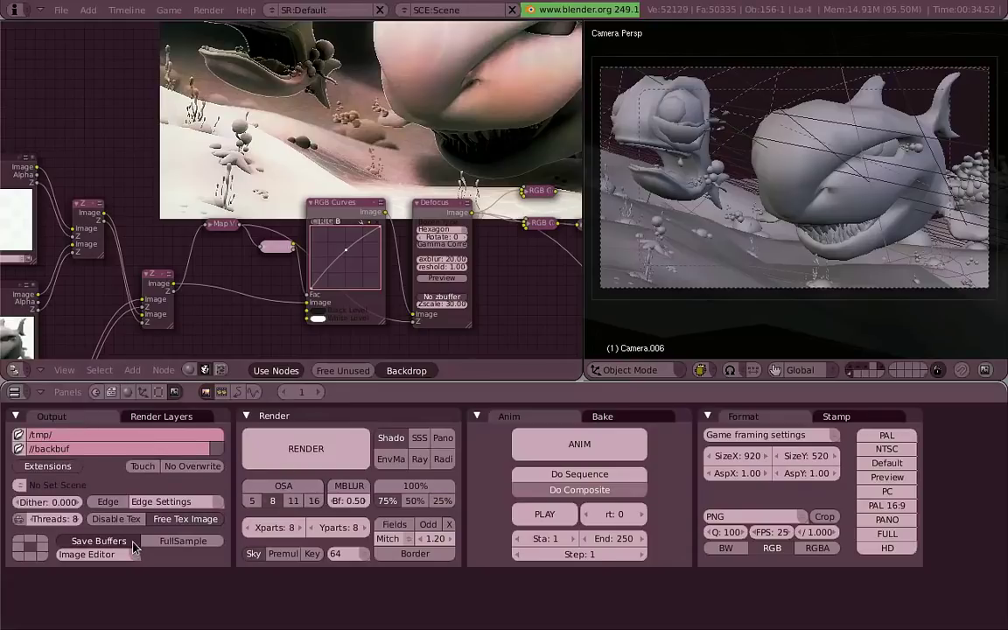
pyautogui.click(217, 548)
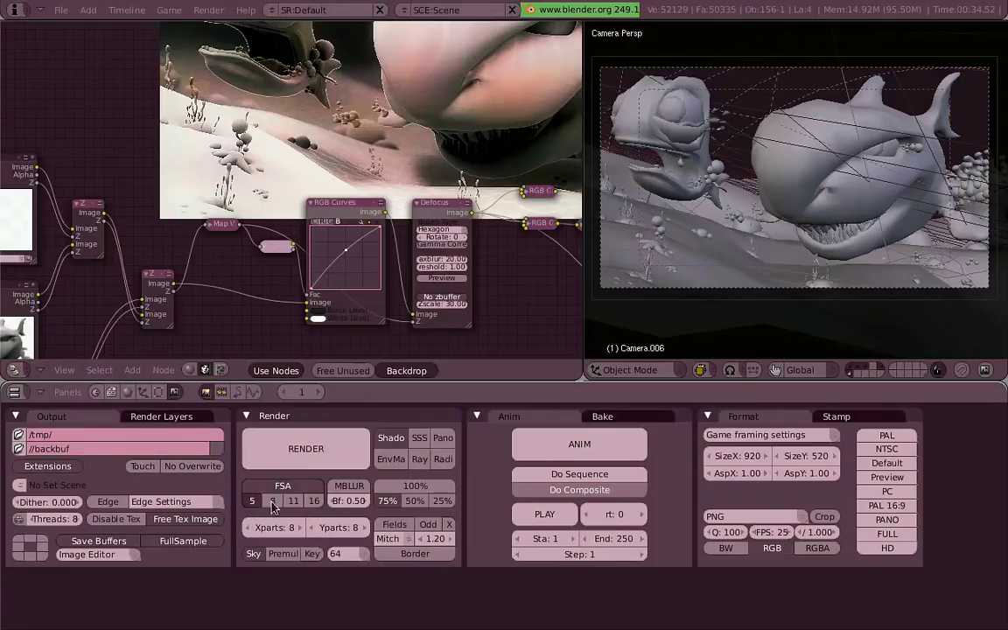
# Render the frame, inspect it, and restore the full-screen compositing node tree
pyautogui.click(307, 448)
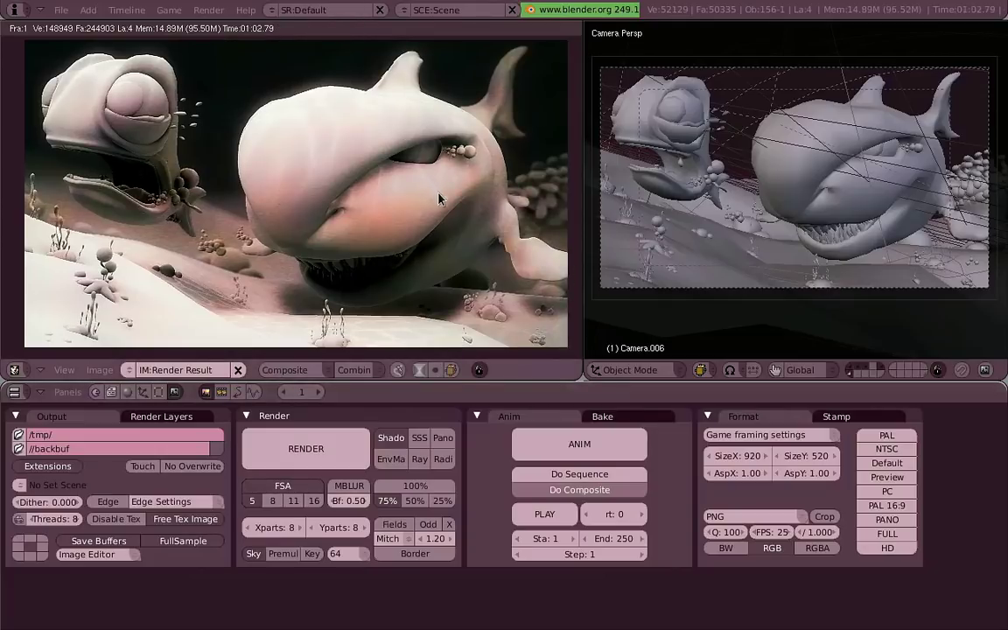
pyautogui.hotkey('ctrl', 'Up')
pyautogui.hotkey('ctrl', 'Up')
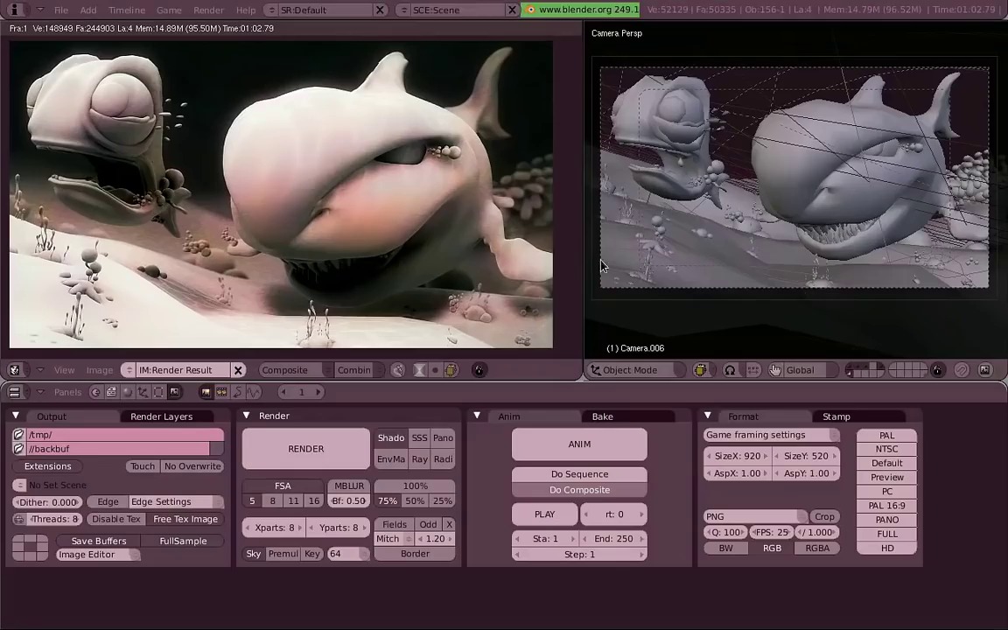
pyautogui.hotkey('shift', 'F3')
pyautogui.hotkey('ctrl', 'Up')
# Insert an RGB Curves node on Merlin's link and raise its red curve
pyautogui.moveTo(418, 313); pyautogui.dragTo(556, 454, button='middle')
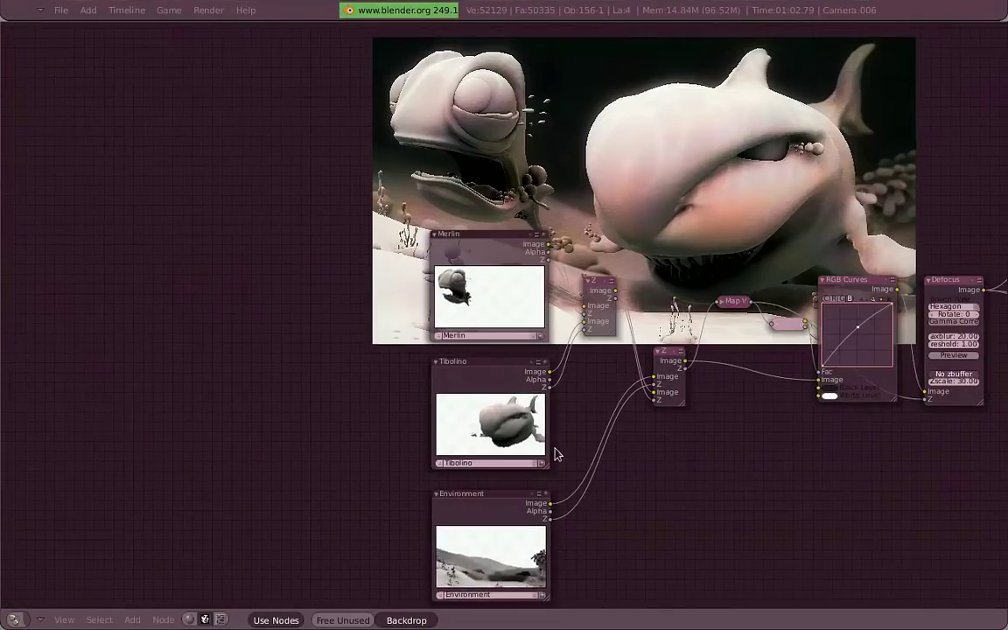
pyautogui.moveTo(371, 275)
pyautogui.mouseDown(button='middle')
pyautogui.moveTo(326, 301)
pyautogui.moveTo(252, 292)
pyautogui.mouseUp(button='middle')
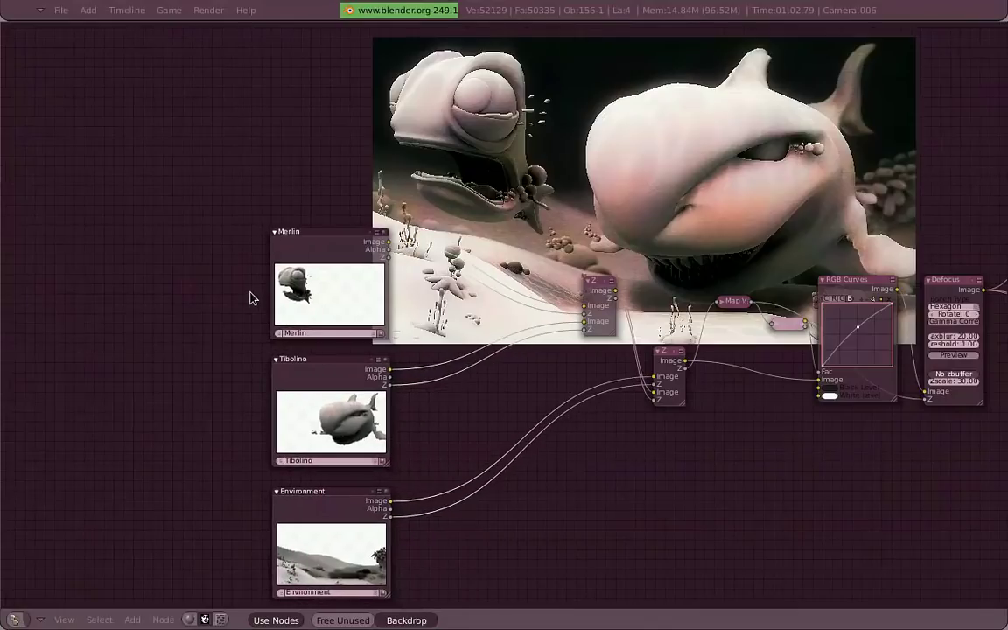
pyautogui.moveTo(522, 333); pyautogui.dragTo(375, 351, button='middle')
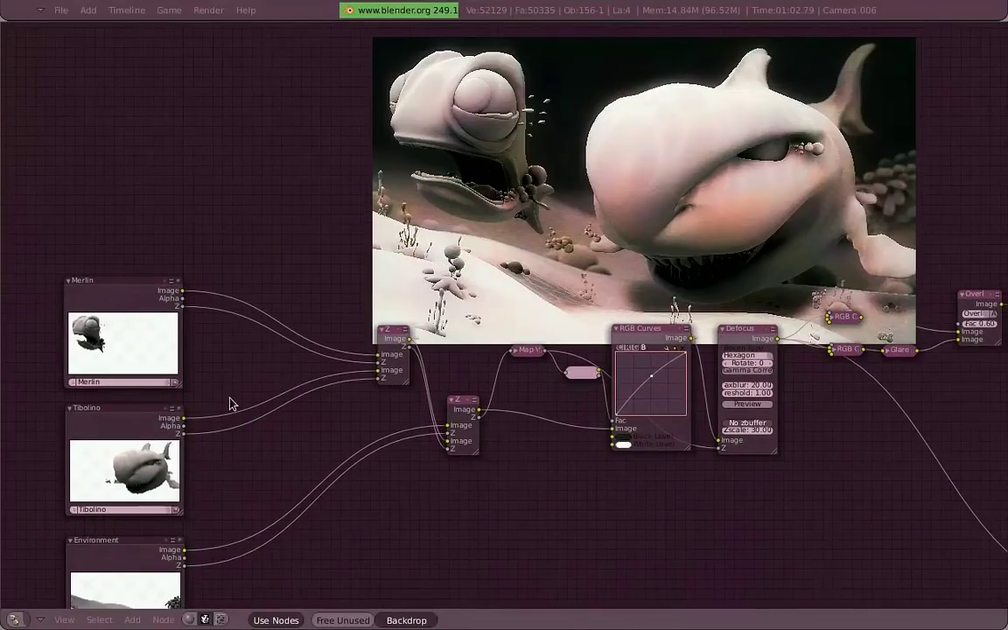
pyautogui.scroll(1, 167, 290)
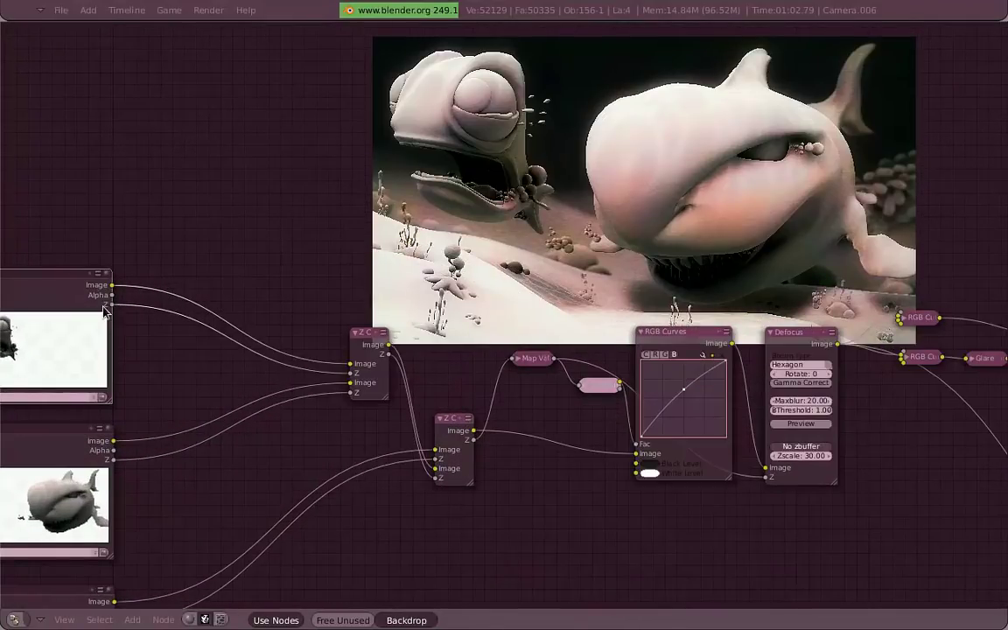
pyautogui.moveTo(104, 311); pyautogui.dragTo(186, 302, button='middle')
pyautogui.press('space')
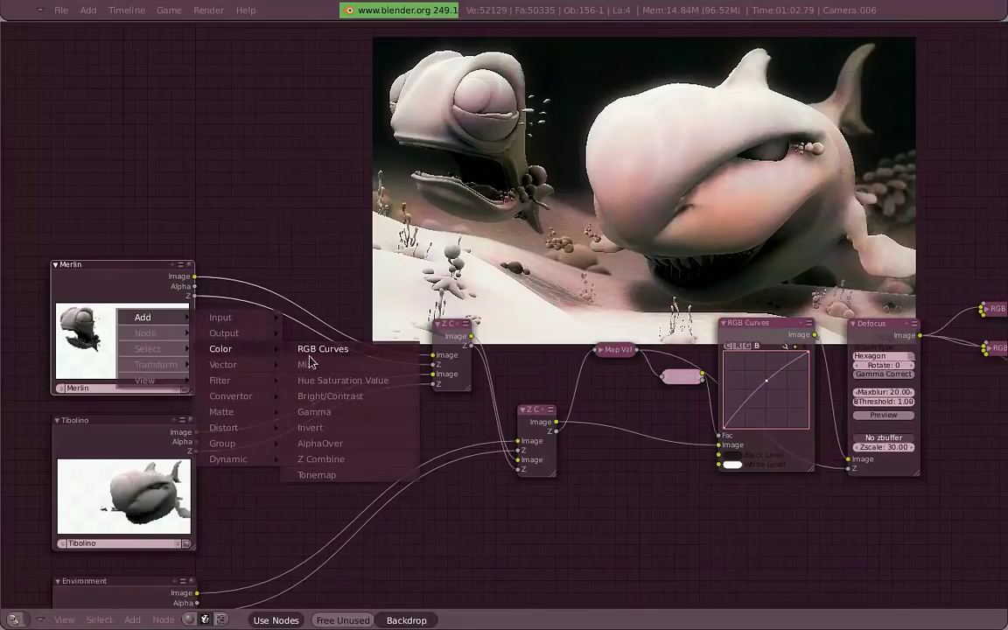
pyautogui.click(315, 350)
pyautogui.click(427, 364)
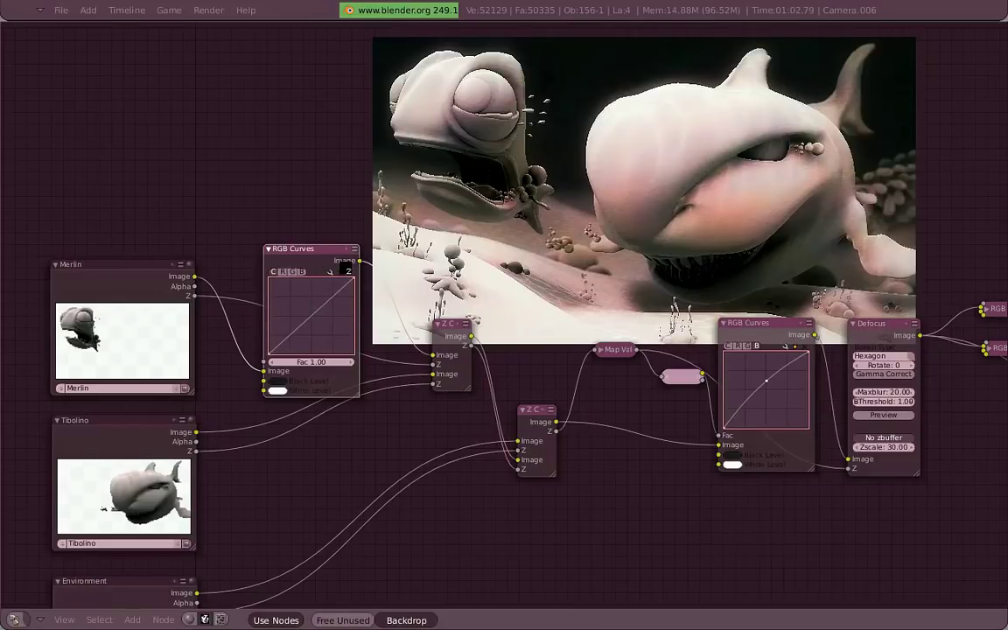
pyautogui.keyDown('ctrl'); pyautogui.keyDown('shift'); pyautogui.click(347, 269); pyautogui.keyUp('shift'); pyautogui.keyUp('ctrl')
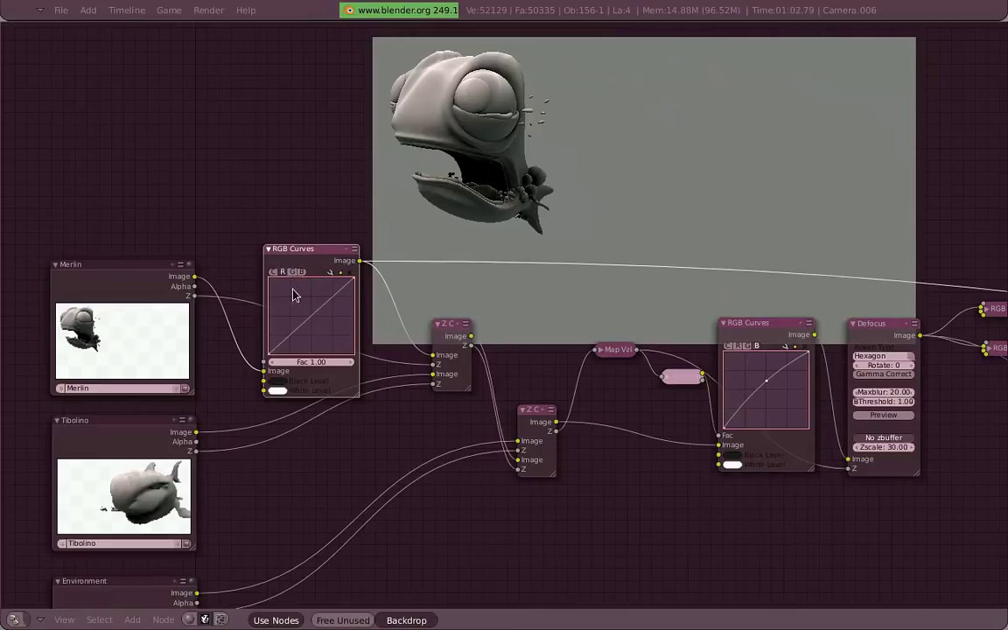
pyautogui.moveTo(303, 324); pyautogui.dragTo(306, 296)
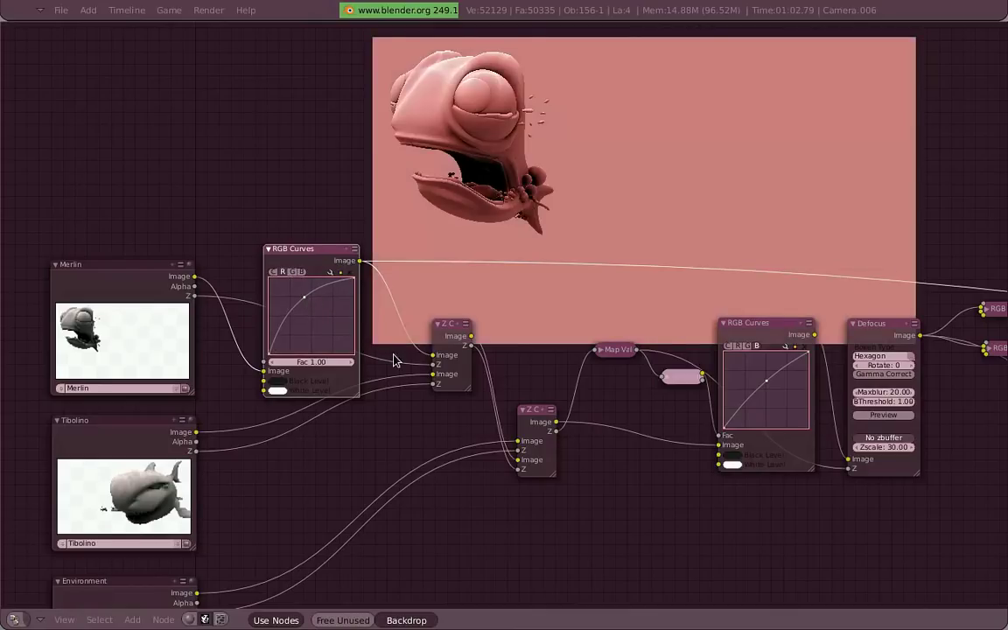
# Duplicate Merlin's curves node and place the copy beside the Tibolino node
pyautogui.moveTo(399, 362); pyautogui.dragTo(860, 418, button='middle')
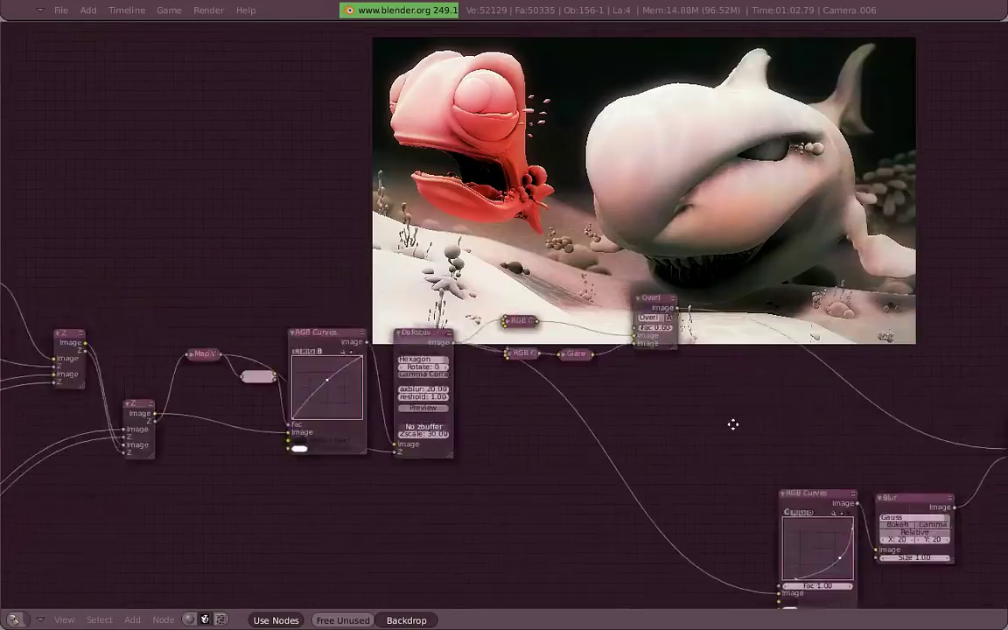
pyautogui.moveTo(731, 422); pyautogui.dragTo(292, 367, button='middle')
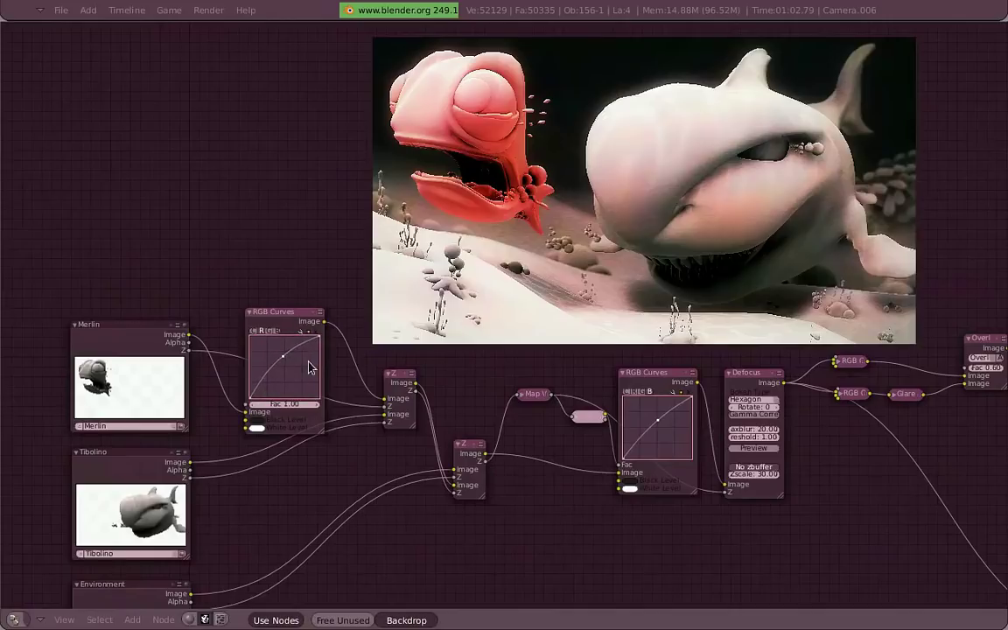
pyautogui.moveTo(373, 400); pyautogui.dragTo(391, 282, button='middle')
pyautogui.moveTo(345, 231); pyautogui.dragTo(340, 199)
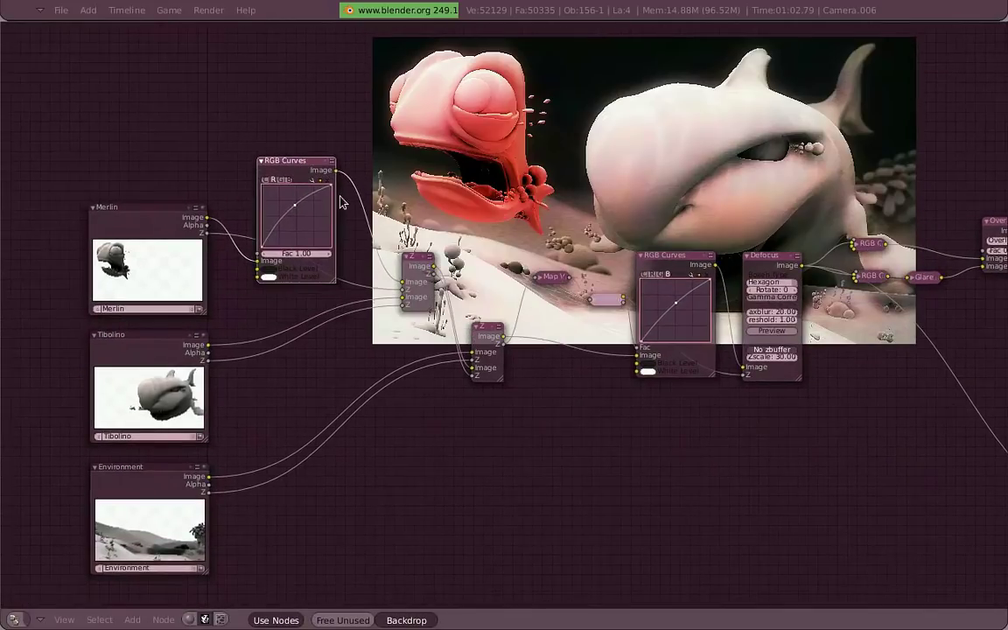
pyautogui.hotkey('shift', 'd')
pyautogui.click(336, 439)
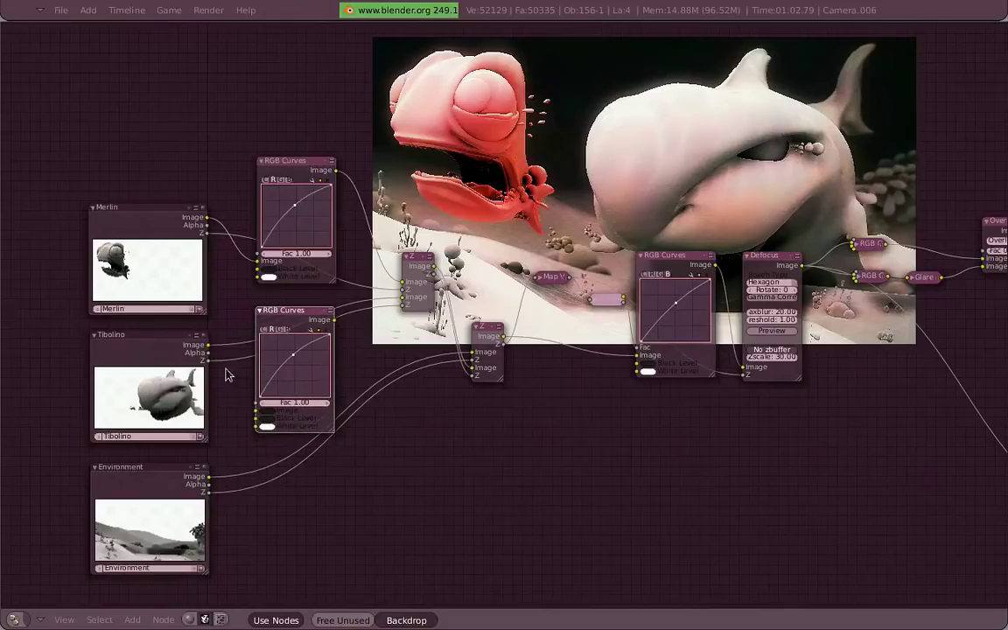
# Feed Tibolino's Image into the copied RGB Curves node and raise its blue curve
pyautogui.moveTo(234, 385); pyautogui.dragTo(263, 422)
pyautogui.click(316, 345)
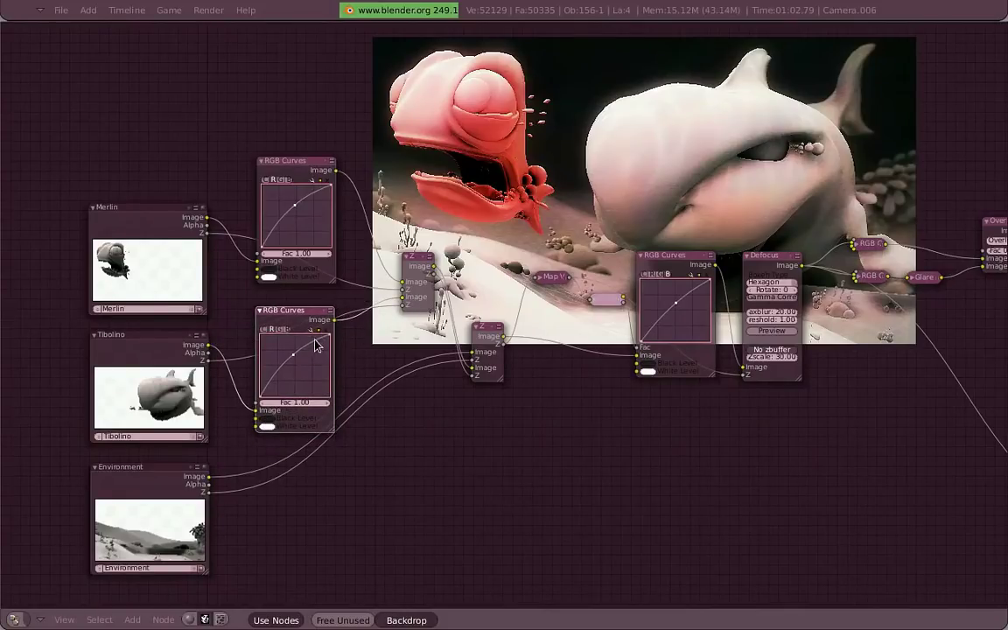
pyautogui.click(285, 329)
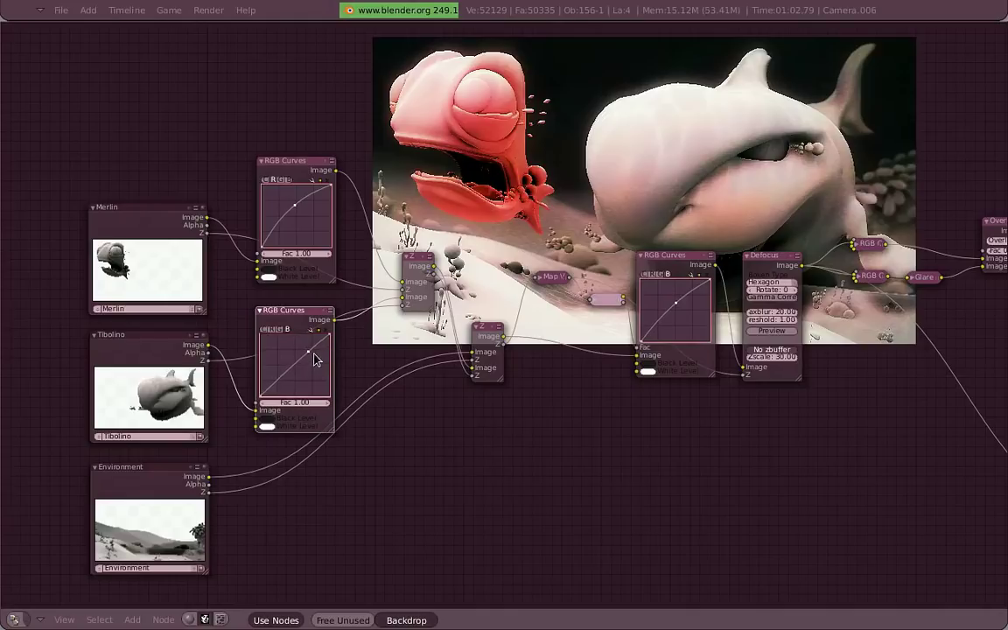
pyautogui.moveTo(314, 354); pyautogui.dragTo(311, 344)
# Duplicate the RGB Curves node again to make a third copy for Environment
pyautogui.keyDown('shift'); pyautogui.scroll(2, 760, 464); pyautogui.keyUp('shift')
pyautogui.keyDown('shift'); pyautogui.scroll(3, 772, 469); pyautogui.keyUp('shift')
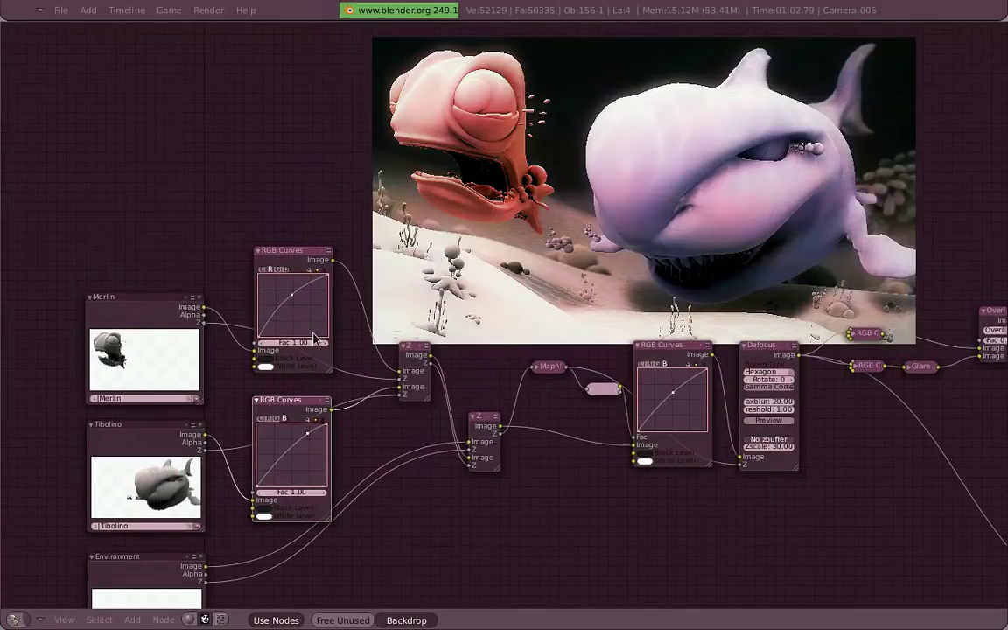
pyautogui.moveTo(376, 499); pyautogui.dragTo(386, 338, button='middle')
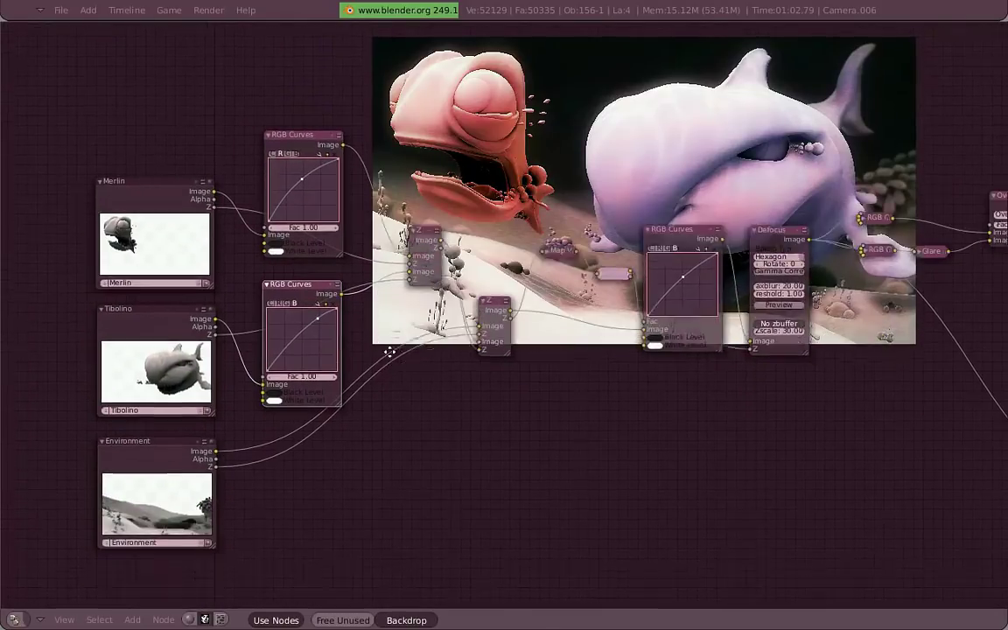
pyautogui.hotkey('shift', 'd')
# Place the third curves node, wiring Environment's Image into it and its output into Z Combine
pyautogui.click(298, 426)
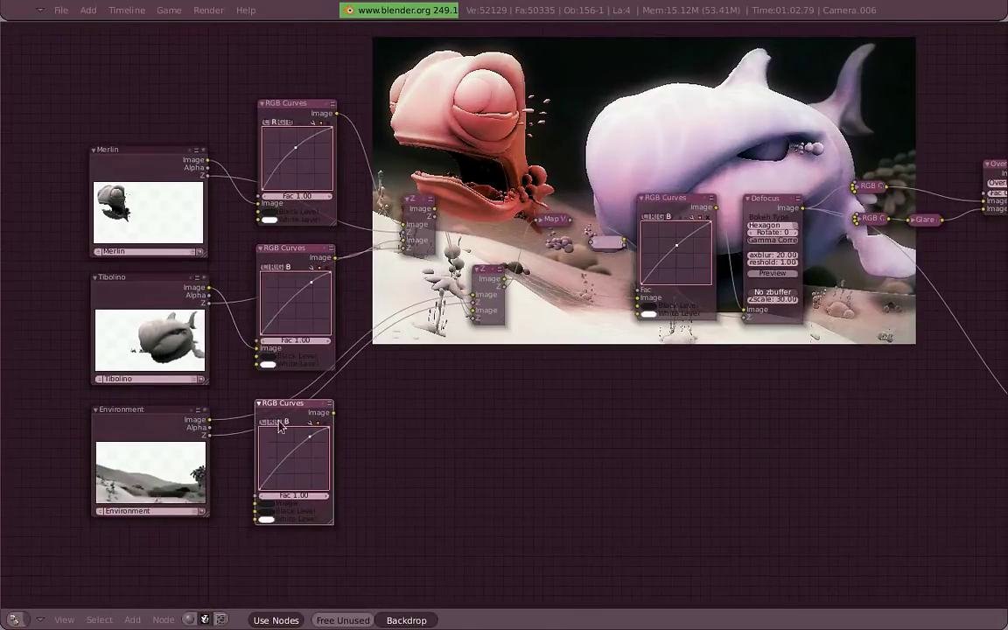
pyautogui.click(198, 408)
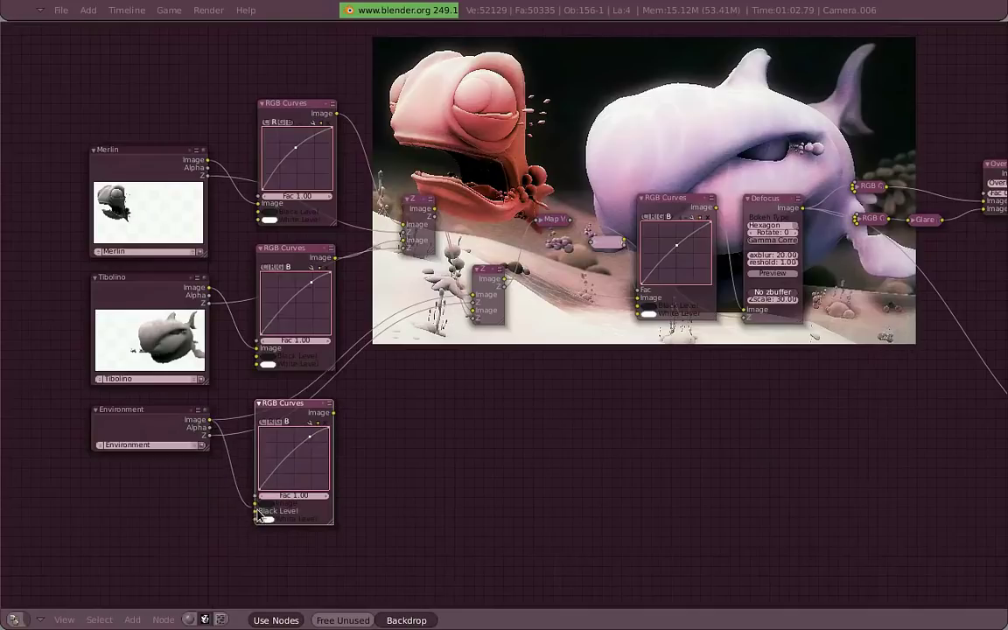
pyautogui.moveTo(209, 420); pyautogui.dragTo(256, 503)
pyautogui.moveTo(335, 412); pyautogui.dragTo(480, 300)
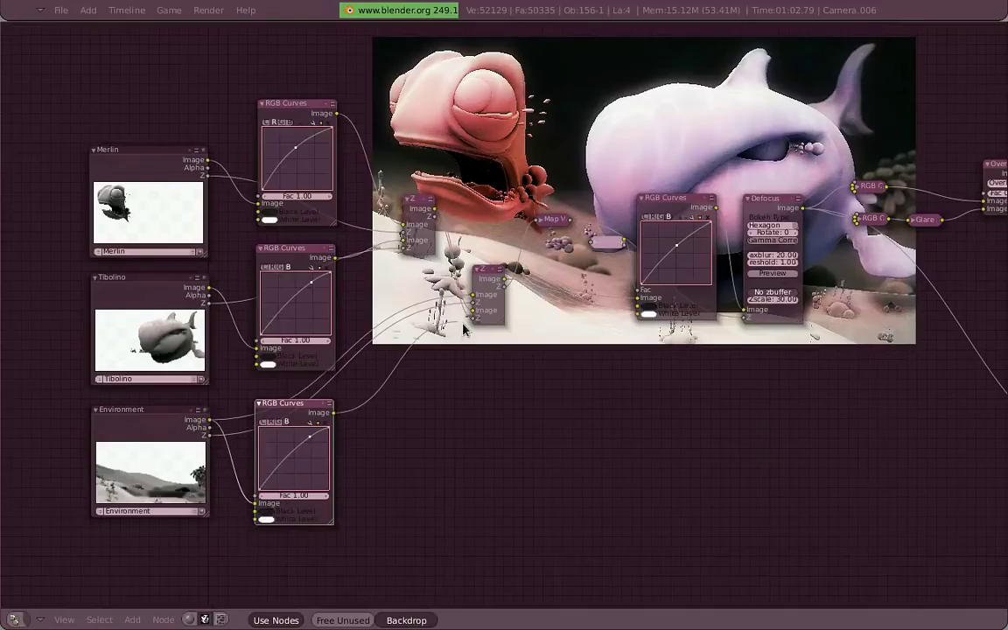
# Reset the Environment curve to straight, then lower the top end of its blue channel
pyautogui.click(318, 422)
pyautogui.click(348, 451)
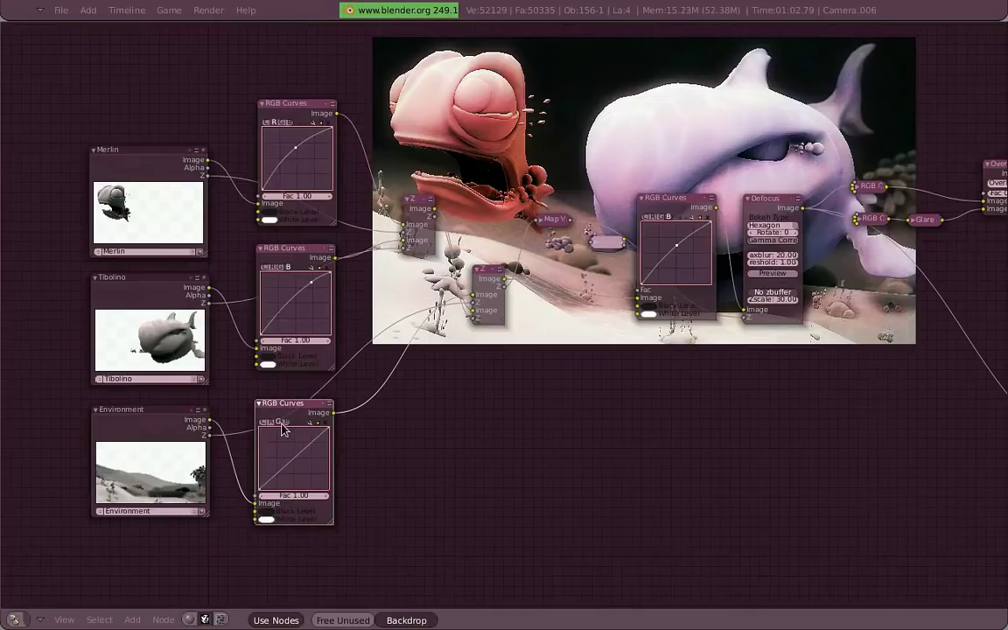
pyautogui.click(272, 422)
pyautogui.click(286, 424)
pyautogui.moveTo(345, 454); pyautogui.dragTo(712, 433)
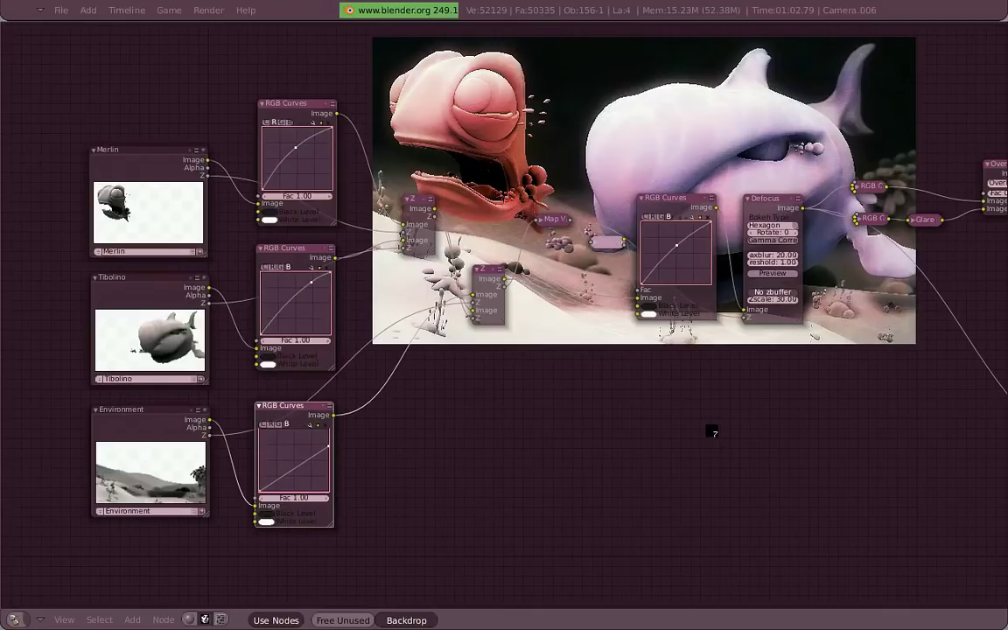
# Fine-tune Tibolino's blue curve and nudge a point on Merlin's red curve
pyautogui.moveTo(712, 433); pyautogui.dragTo(767, 566, button='middle')
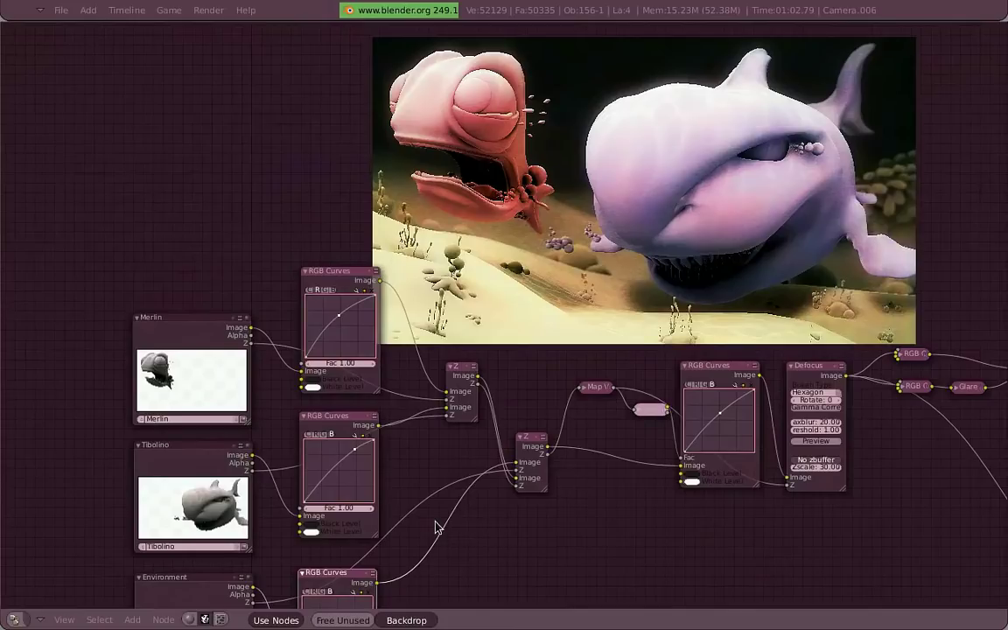
pyautogui.moveTo(432, 526)
pyautogui.mouseDown(button='middle')
pyautogui.moveTo(394, 415)
pyautogui.moveTo(286, 461)
pyautogui.mouseUp(button='middle')
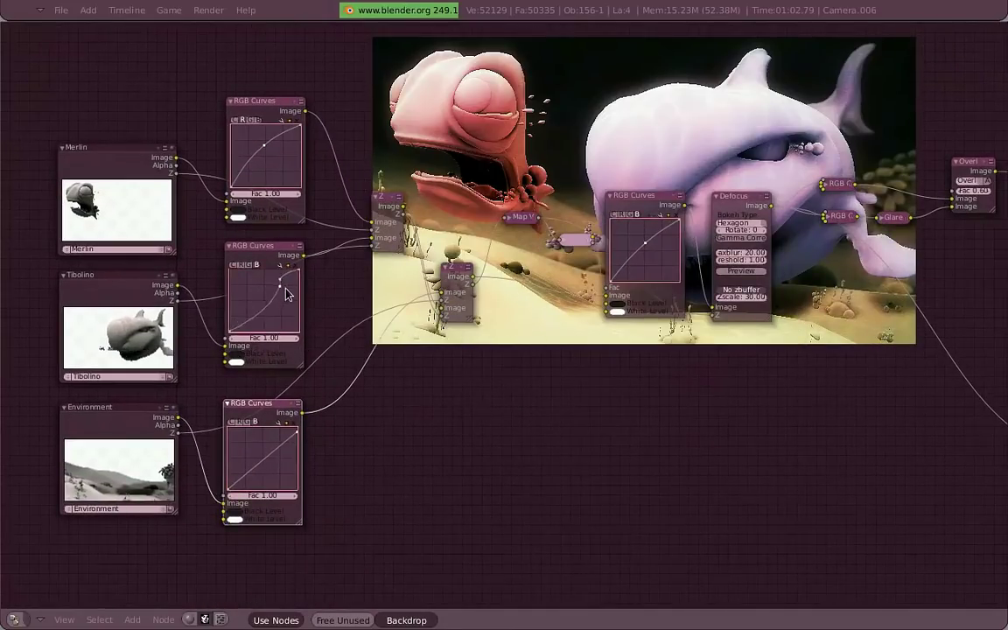
pyautogui.moveTo(280, 280); pyautogui.dragTo(288, 291)
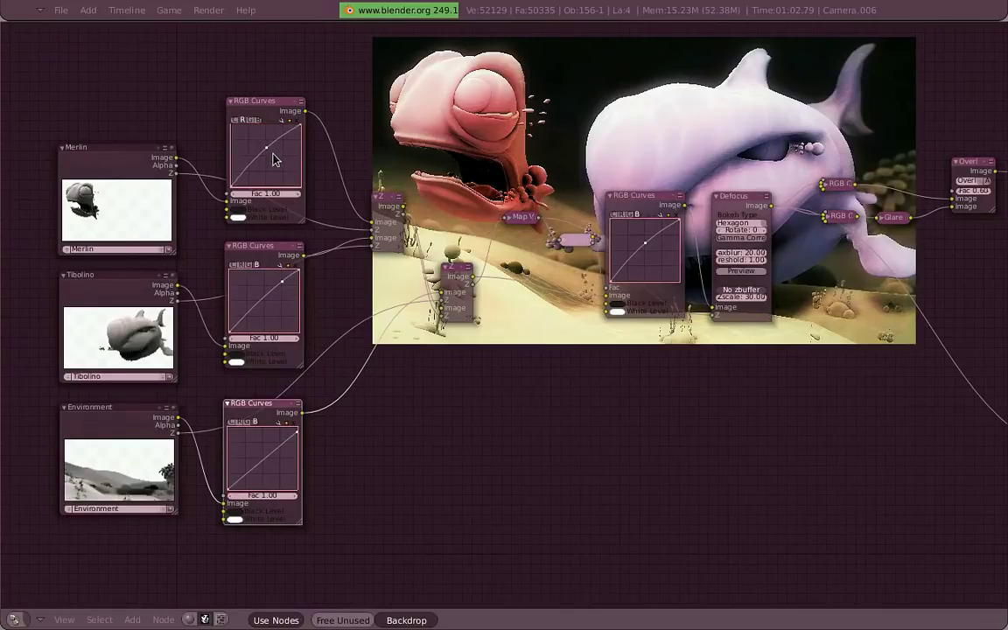
pyautogui.moveTo(275, 159); pyautogui.dragTo(277, 160)
# Reshape the Environment curve into an S-shape, bending the bottom up and top point down
pyautogui.moveTo(828, 484); pyautogui.dragTo(730, 625, button='middle')
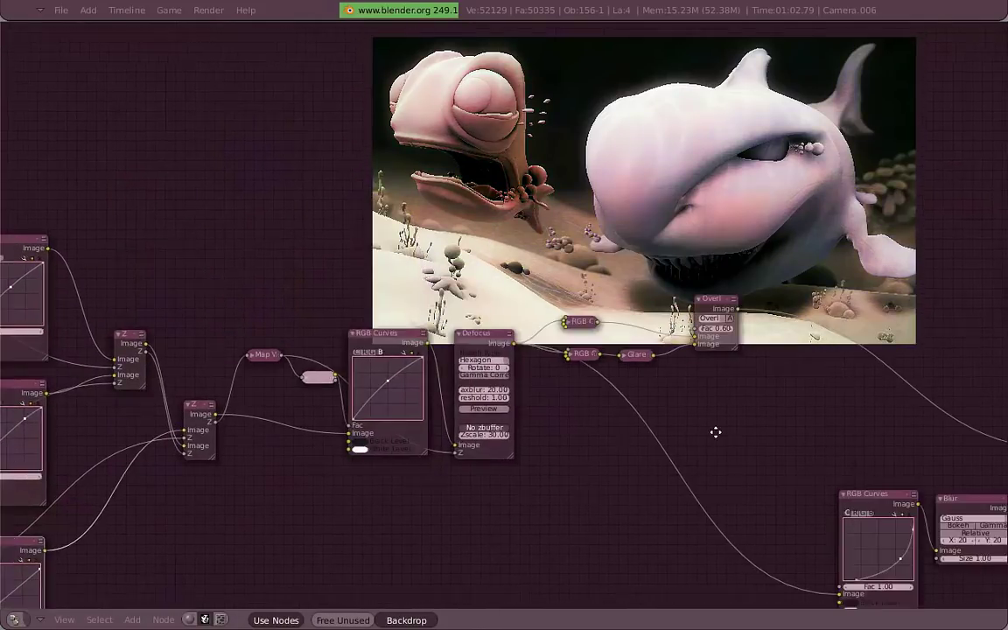
pyautogui.moveTo(828, 484)
pyautogui.mouseDown(button='middle')
pyautogui.moveTo(267, 426)
pyautogui.moveTo(754, 423)
pyautogui.mouseUp(button='middle')
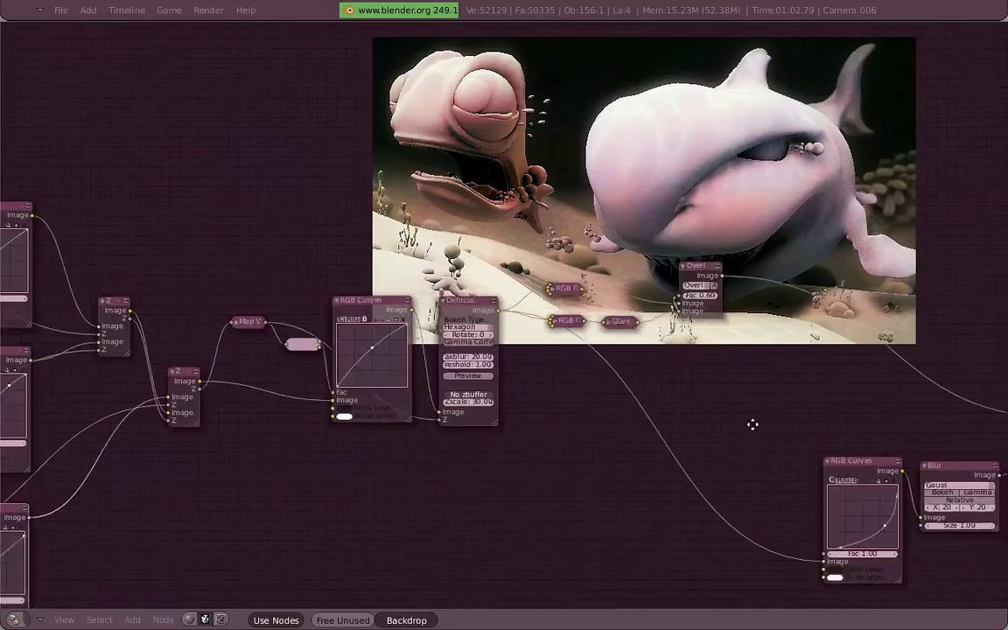
pyautogui.moveTo(201, 451); pyautogui.dragTo(407, 454, button='middle')
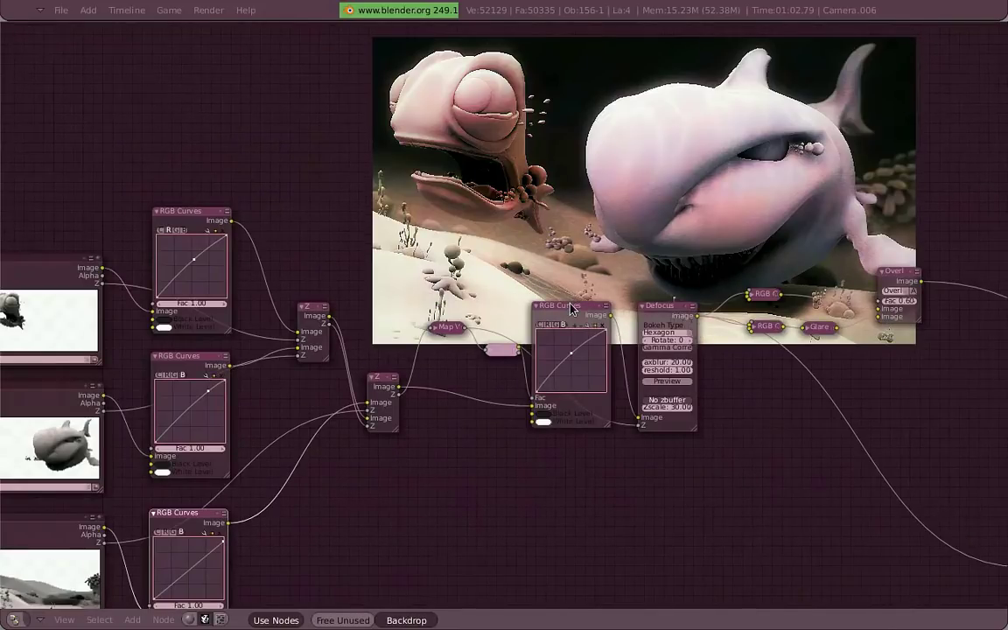
pyautogui.moveTo(974, 452)
pyautogui.mouseDown(button='middle')
pyautogui.moveTo(765, 457)
pyautogui.moveTo(720, 445)
pyautogui.moveTo(626, 341)
pyautogui.moveTo(846, 298)
pyautogui.mouseUp(button='middle')
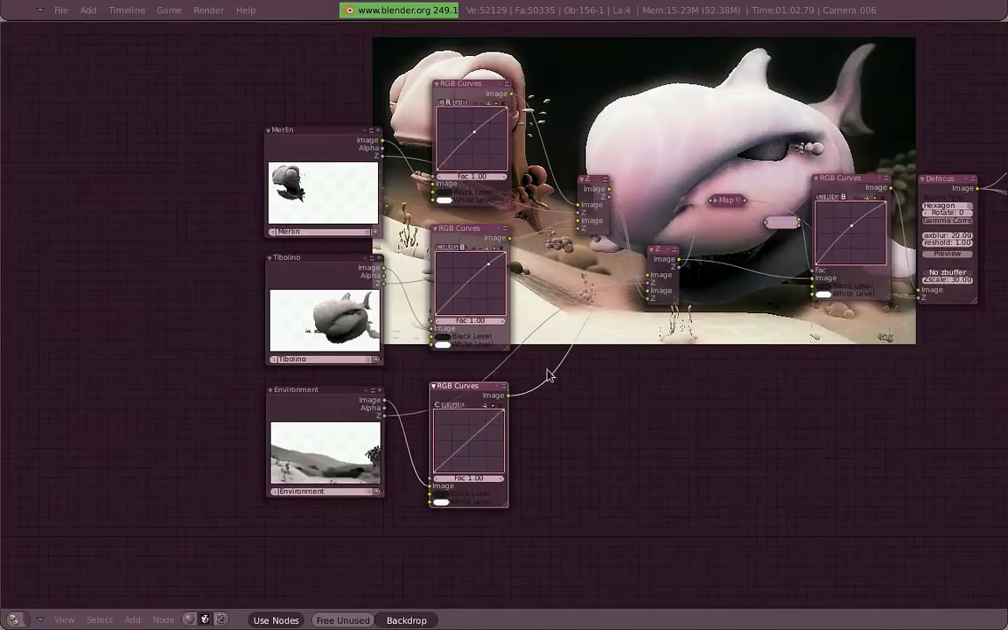
pyautogui.moveTo(700, 280); pyautogui.dragTo(596, 409, button='middle')
pyautogui.moveTo(479, 411); pyautogui.dragTo(435, 356, button='middle')
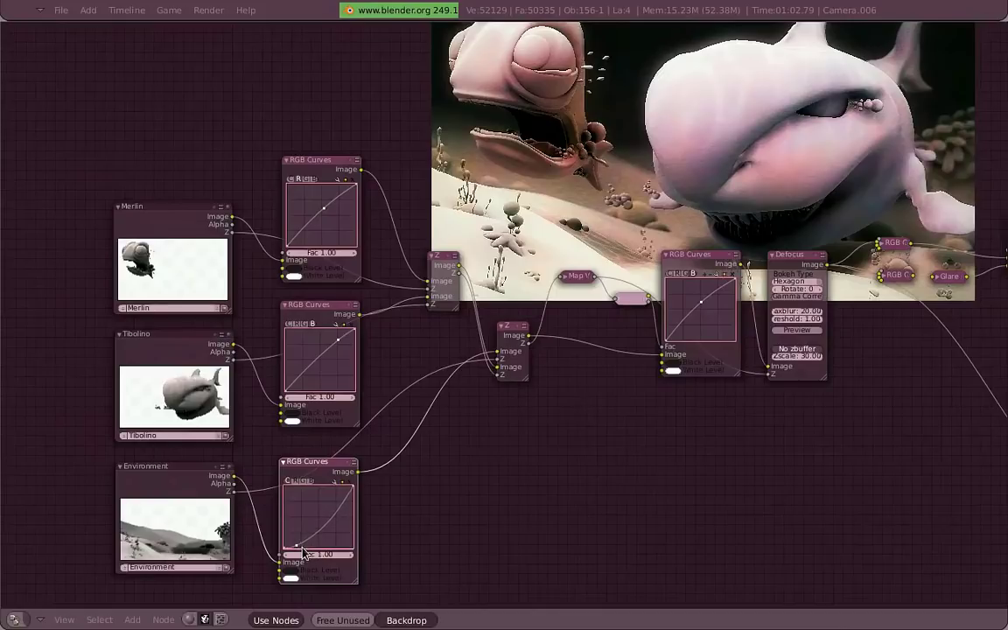
pyautogui.moveTo(323, 540)
pyautogui.mouseDown()
pyautogui.moveTo(346, 512)
pyautogui.moveTo(296, 549)
pyautogui.moveTo(297, 541)
pyautogui.mouseUp()
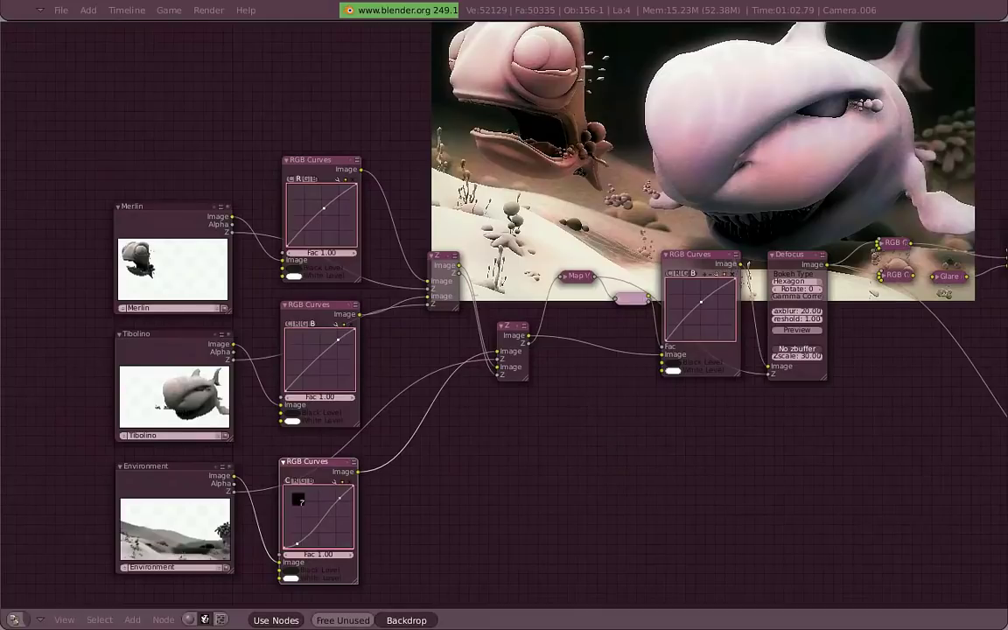
pyautogui.moveTo(347, 499); pyautogui.dragTo(351, 507)
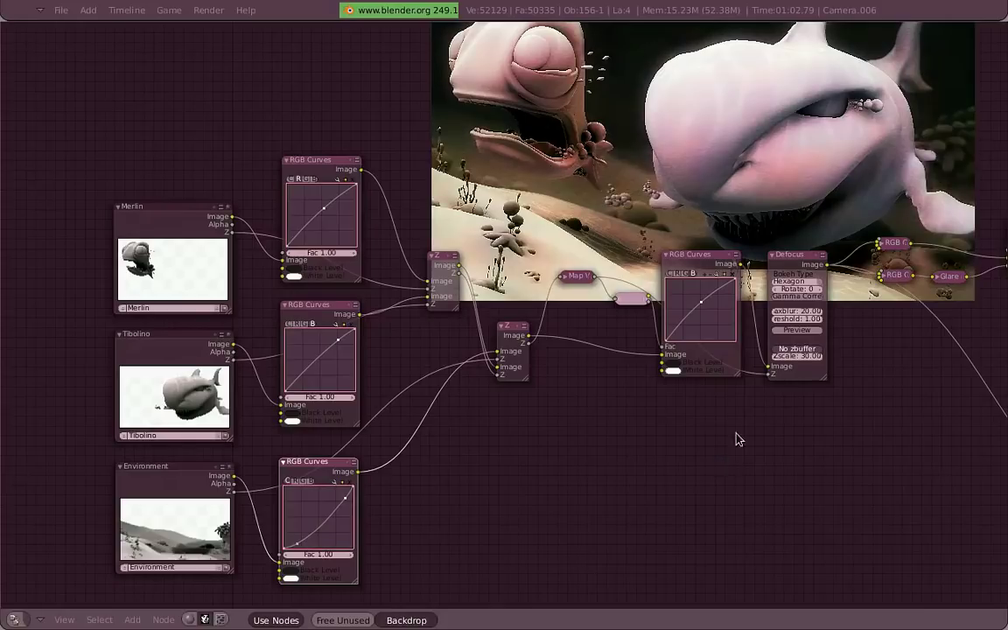
pyautogui.moveTo(738, 438); pyautogui.dragTo(632, 427, button='middle')
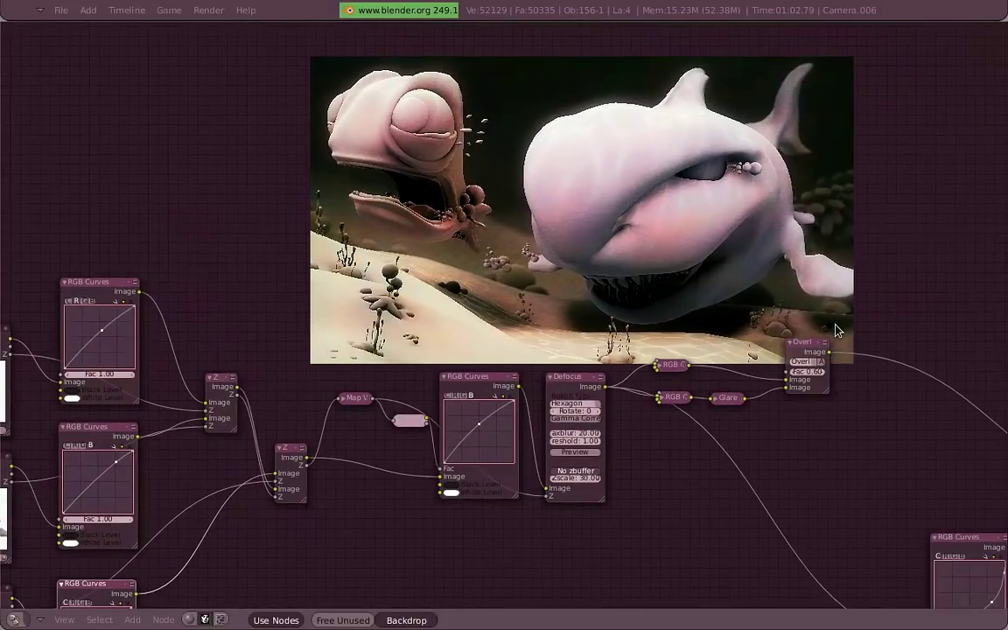
pyautogui.moveTo(849, 366)
pyautogui.mouseDown(button='middle')
pyautogui.moveTo(585, 362)
pyautogui.moveTo(264, 317)
pyautogui.mouseUp(button='middle')
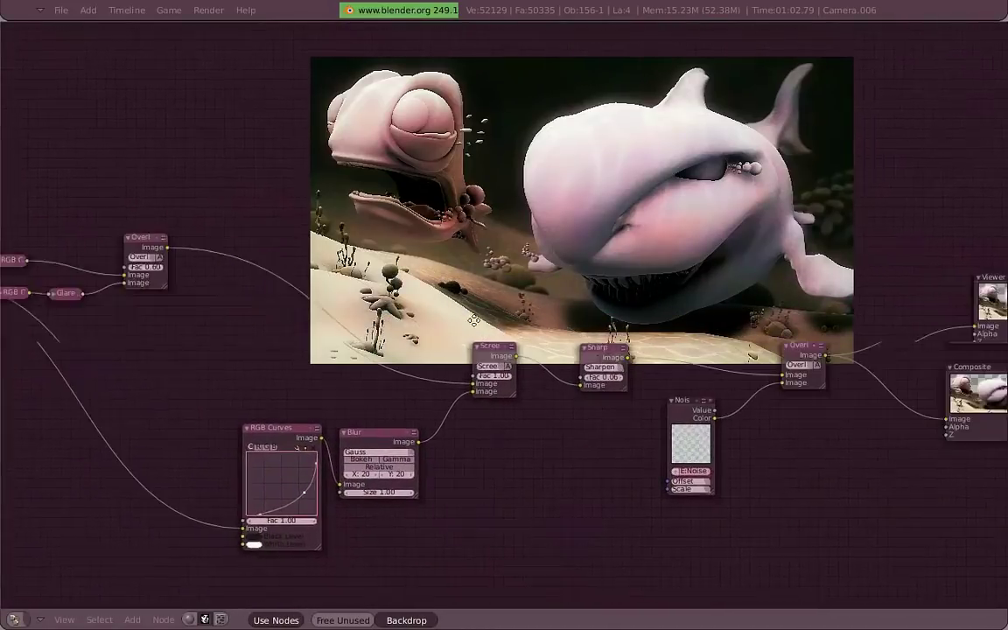
pyautogui.moveTo(722, 336); pyautogui.dragTo(725, 387, button='middle')
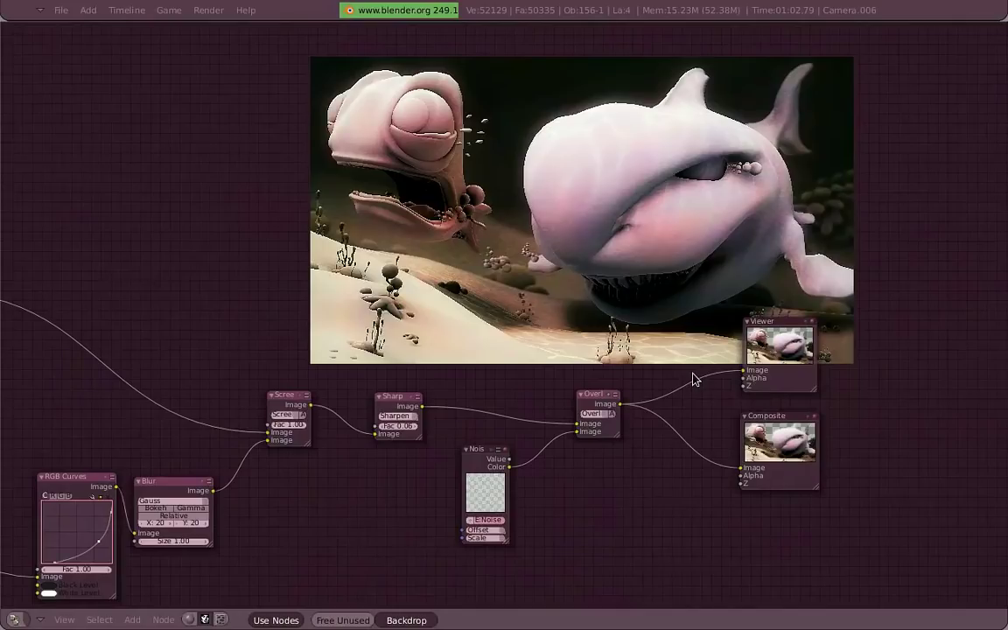
pyautogui.moveTo(613, 393)
pyautogui.mouseDown(button='middle')
pyautogui.moveTo(440, 366)
pyautogui.moveTo(415, 301)
pyautogui.mouseUp(button='middle')
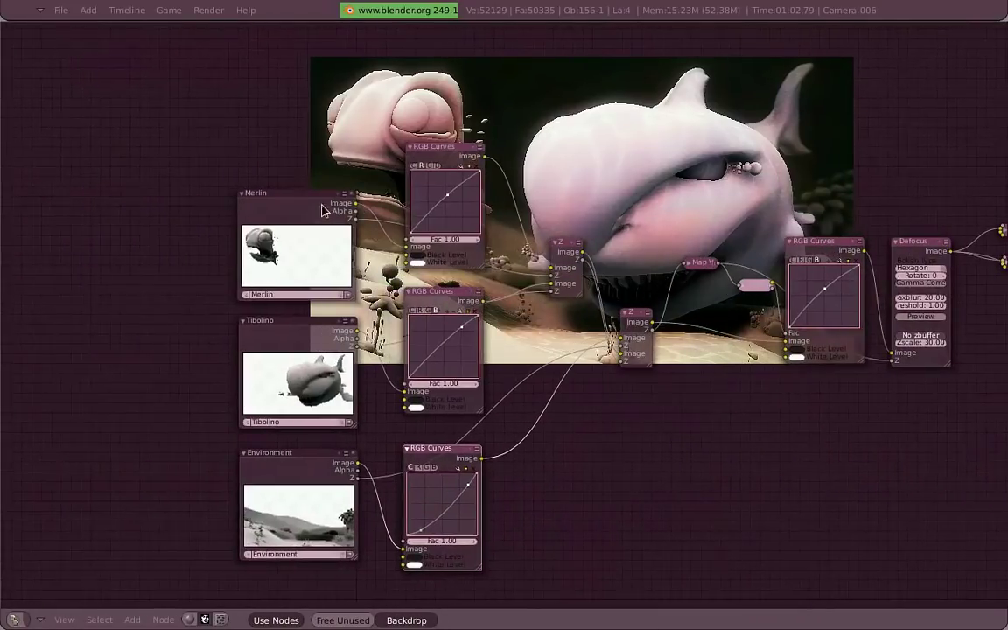
pyautogui.moveTo(280, 306); pyautogui.dragTo(177, 230, button='middle')
pyautogui.scroll(2, 177, 229)
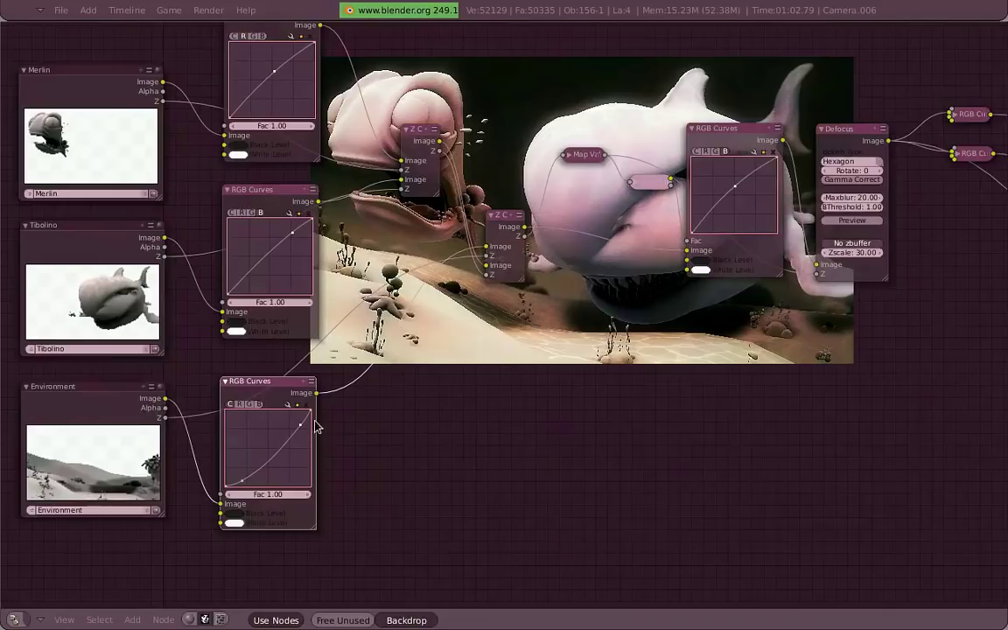
# Collapse the Merlin and Tibolino RGB Curves nodes and tuck them beside their render layers
pyautogui.moveTo(348, 217); pyautogui.dragTo(363, 249, button='middle')
pyautogui.click(288, 48)
pyautogui.press('h')
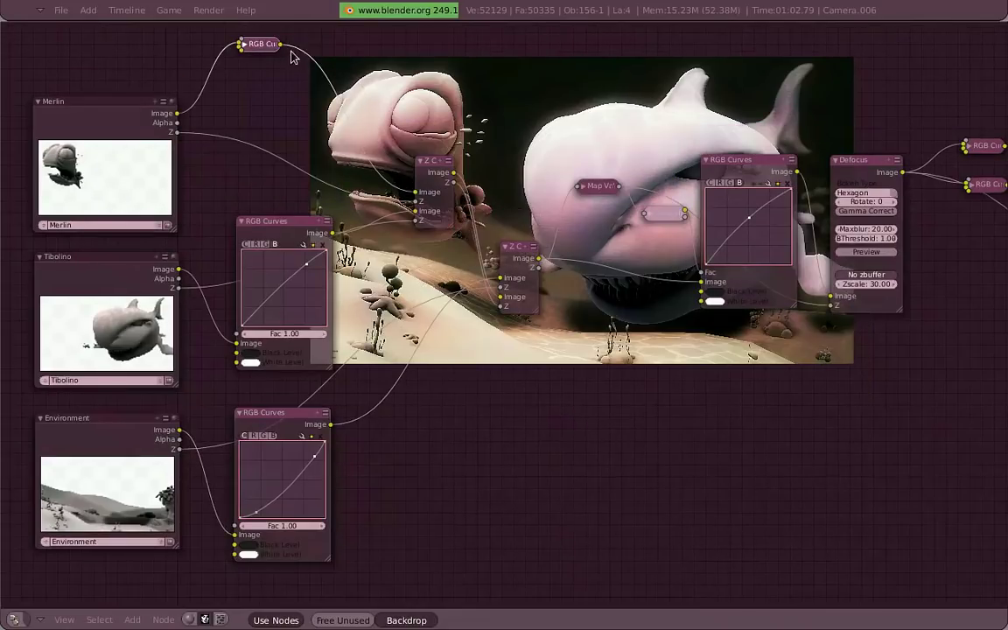
pyautogui.press('g')
pyautogui.click(322, 142)
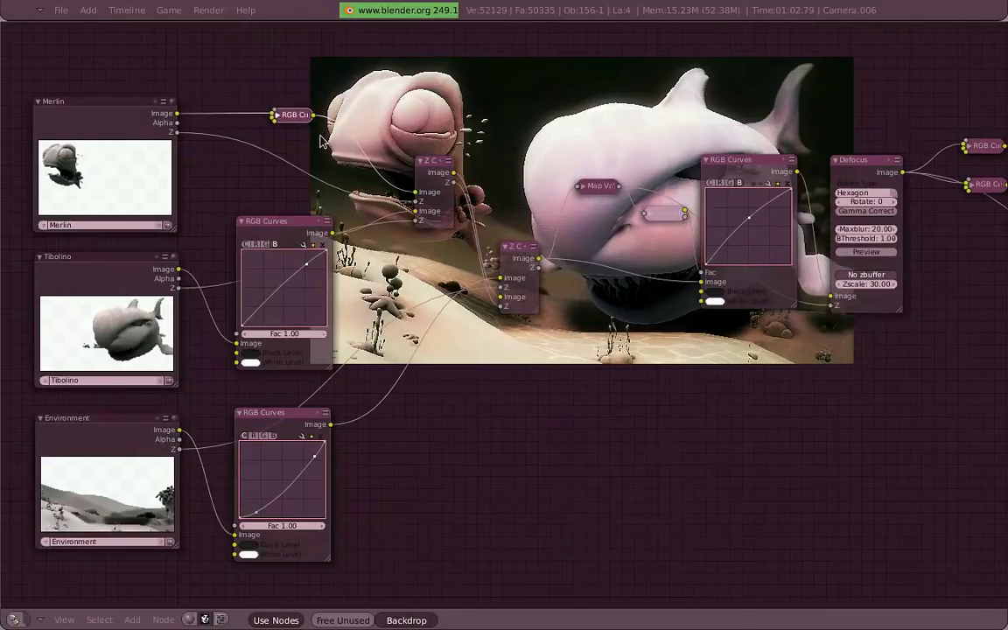
pyautogui.click(308, 238)
pyautogui.press('h')
pyautogui.press('g')
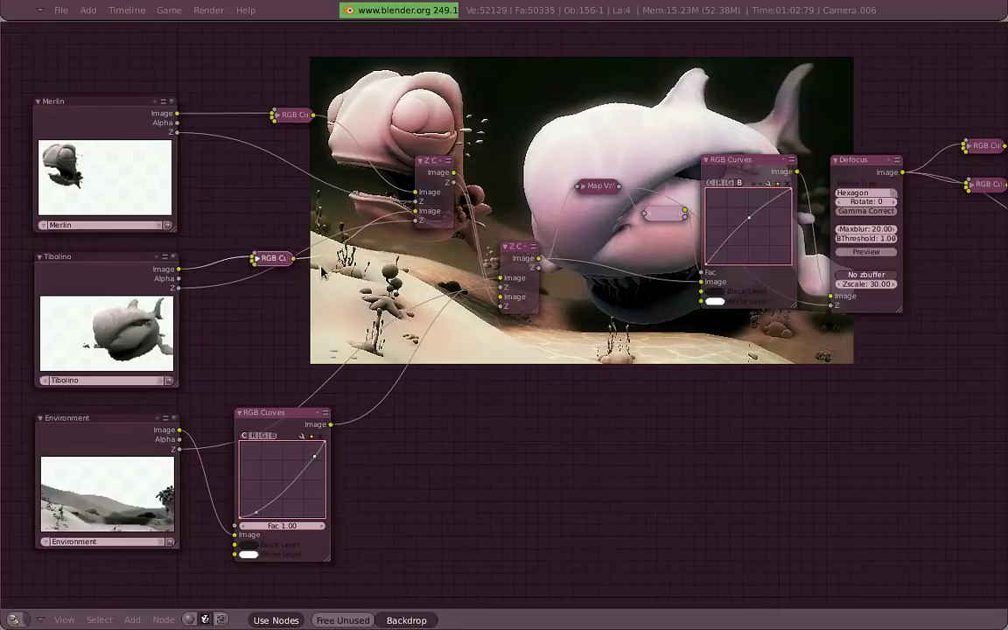
pyautogui.click(323, 266)
# Collapse the Environment curves node beside its layer and restore the split camera layout
pyautogui.click(299, 412)
pyautogui.press('h')
pyautogui.press('g')
pyautogui.click(316, 434)
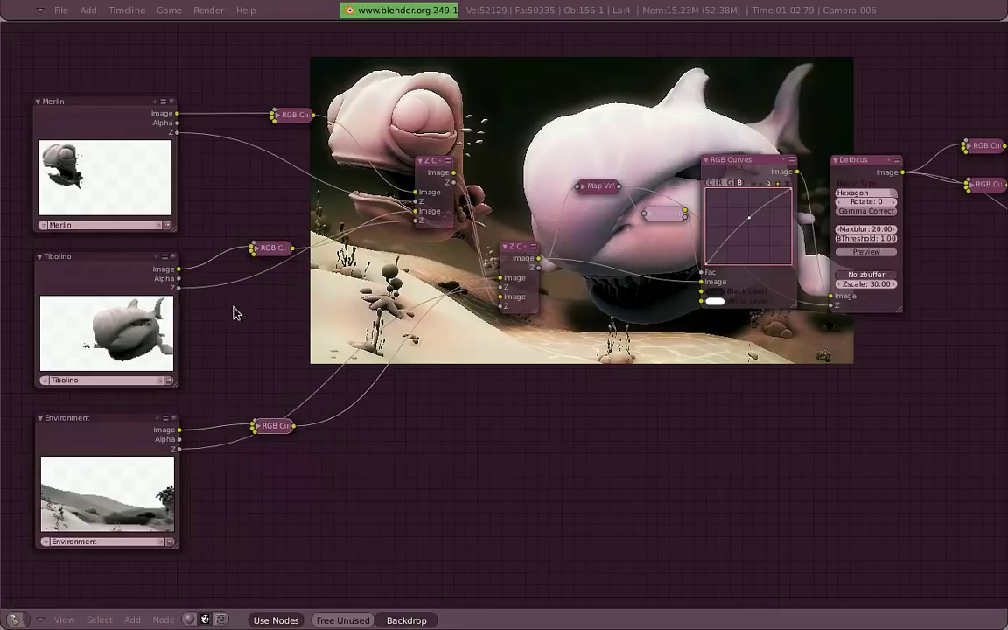
pyautogui.moveTo(234, 312); pyautogui.dragTo(295, 326, button='middle')
pyautogui.hotkey('ctrl', 'Up')
# Bring up the Merlin render layer's settings in the Render Layers panel
pyautogui.scroll(2, 224, 199)
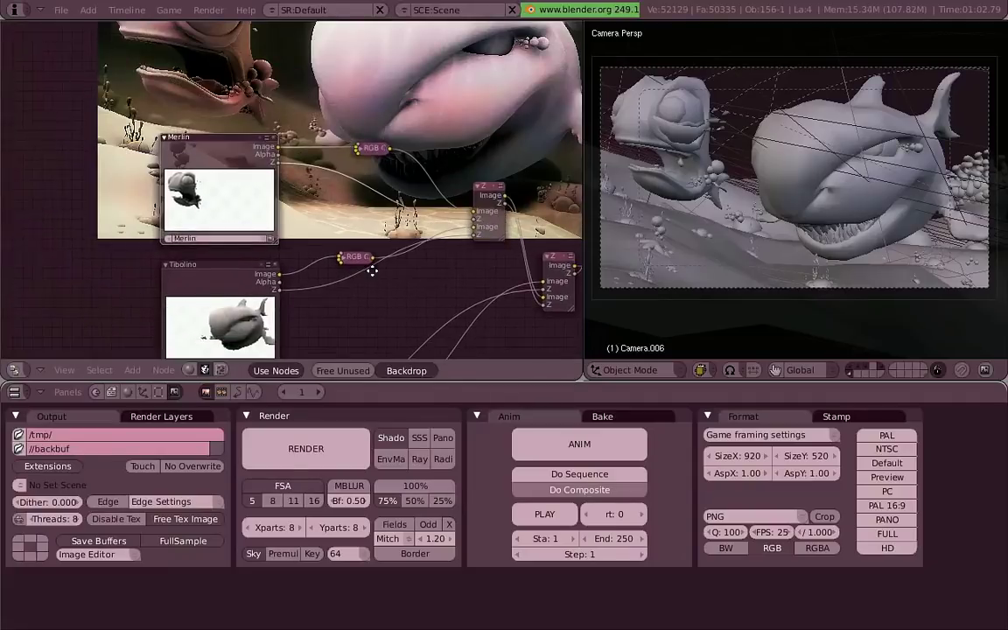
pyautogui.scroll(2, 224, 200)
pyautogui.scroll(2, 224, 199)
pyautogui.moveTo(259, 197); pyautogui.dragTo(329, 201, button='middle')
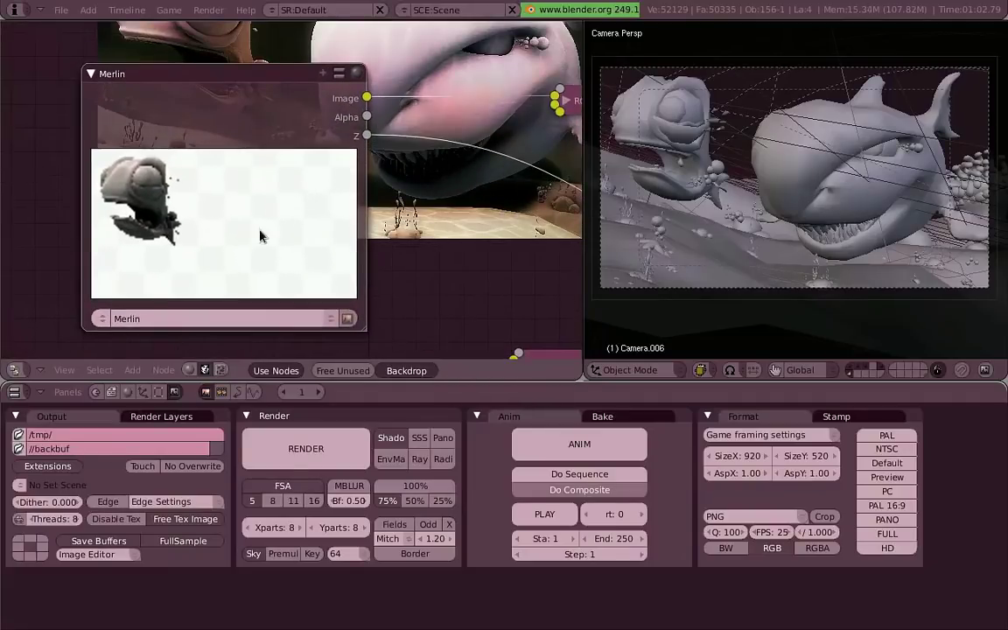
pyautogui.click(193, 422)
pyautogui.scroll(-2, 328, 234)
pyautogui.moveTo(250, 355); pyautogui.dragTo(247, 265, button='middle')
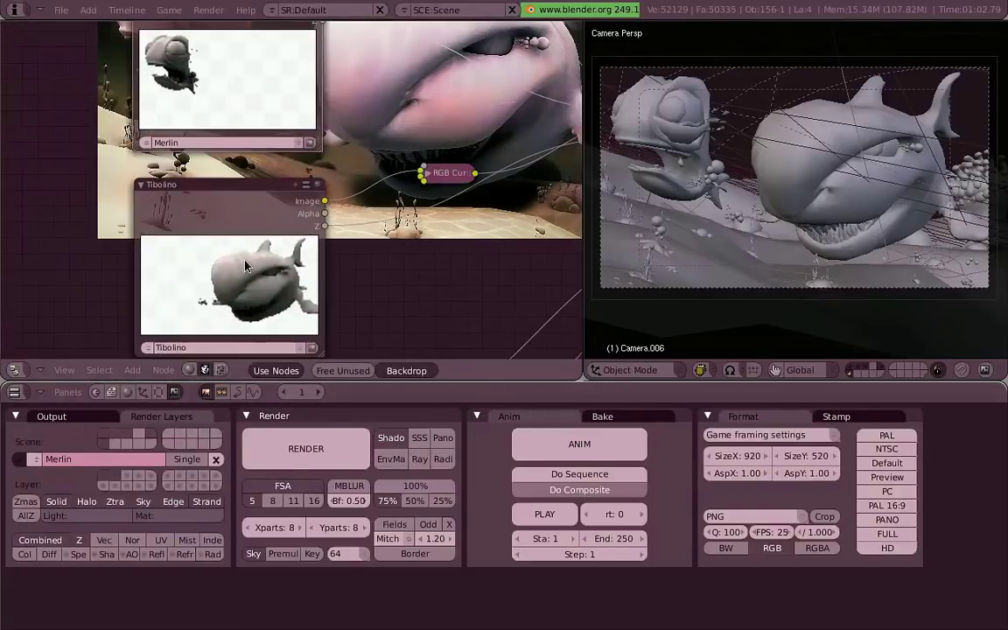
pyautogui.click(221, 71)
pyautogui.moveTo(382, 201)
pyautogui.mouseDown(button='middle')
pyautogui.moveTo(368, 332)
pyautogui.moveTo(328, 342)
pyautogui.mouseUp(button='middle')
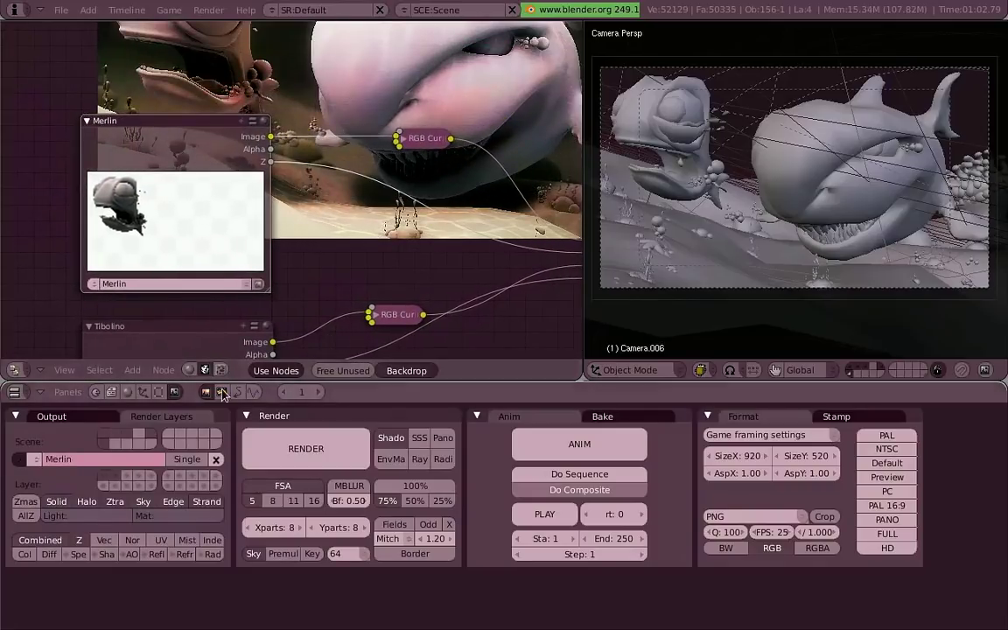
# Turn on Merlin's Vector and Normal passes, briefly trying UV, then enable Mist
pyautogui.click(103, 540)
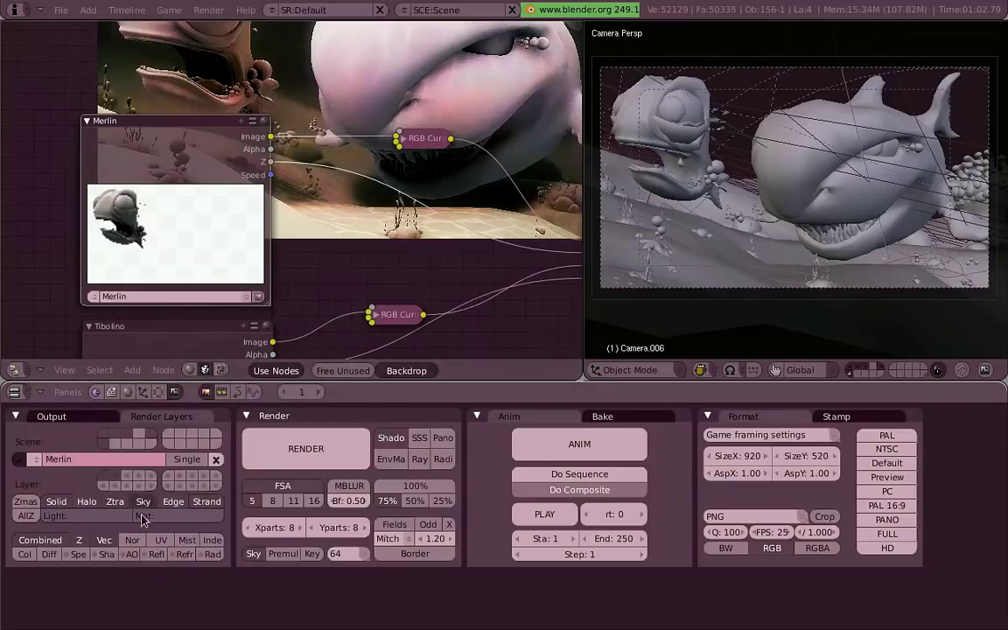
pyautogui.click(132, 541)
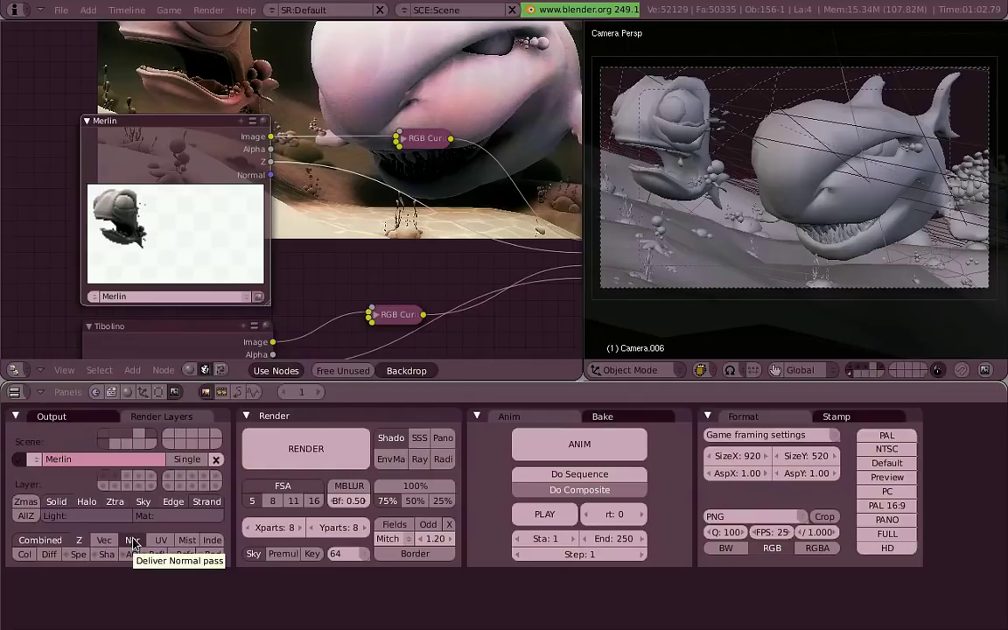
pyautogui.click(161, 541)
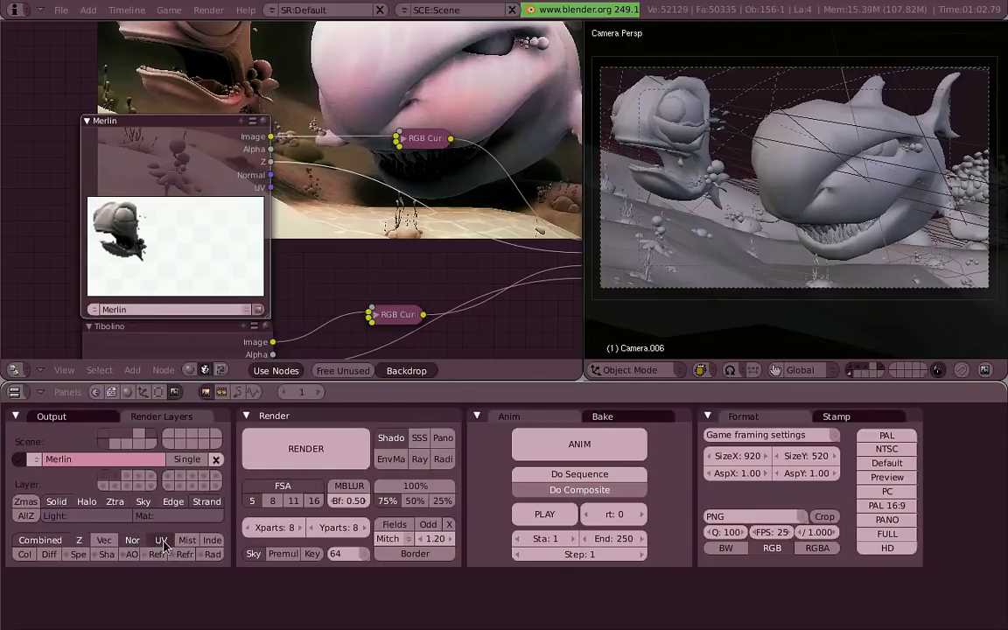
pyautogui.click(163, 543)
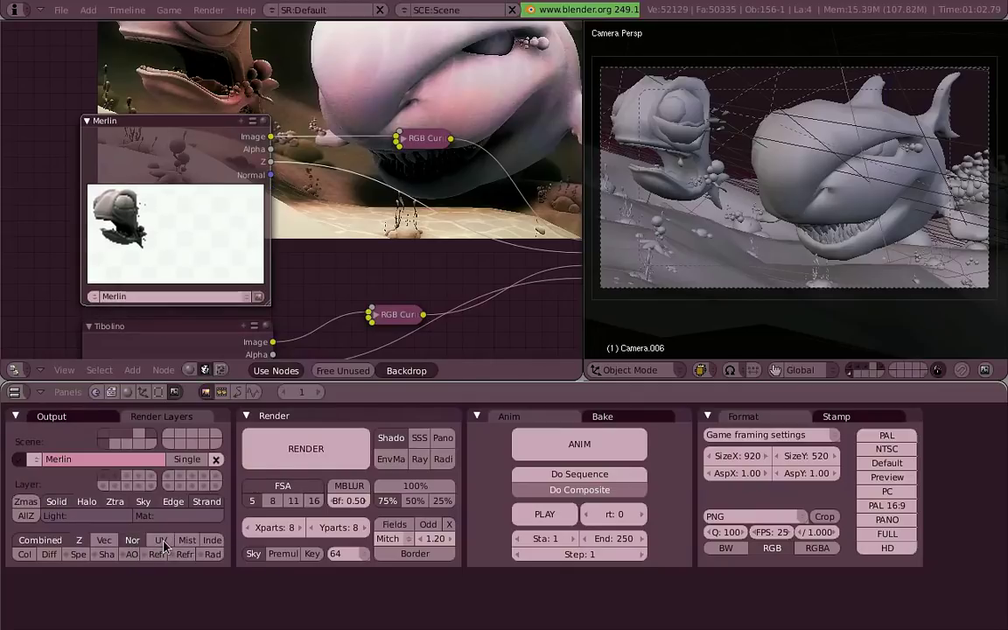
pyautogui.click(191, 544)
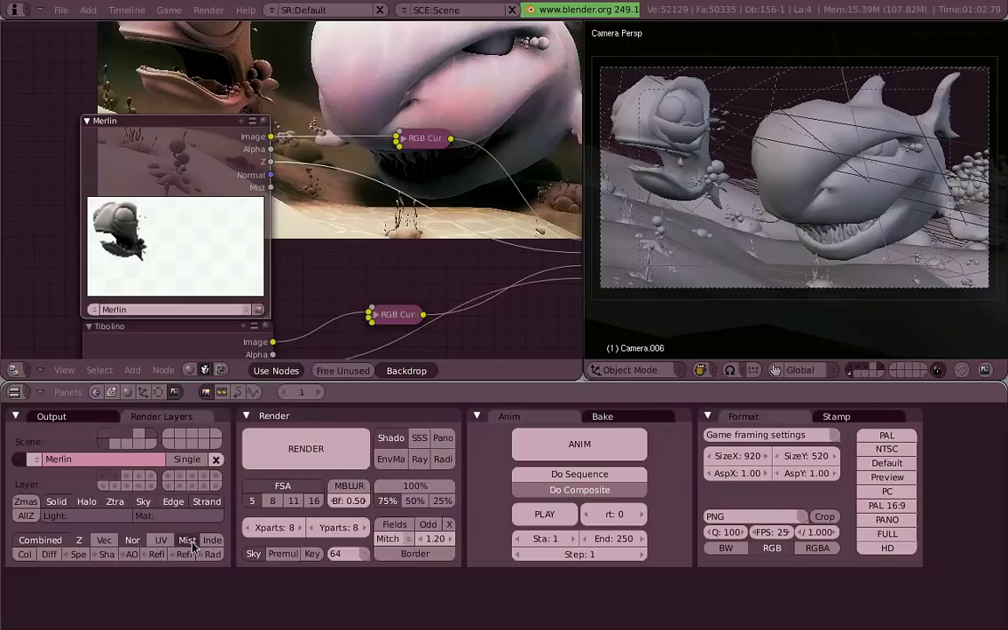
# Check the world's mist, stars and physics settings, then return to render settings
pyautogui.press('F6')
pyautogui.press('F8')
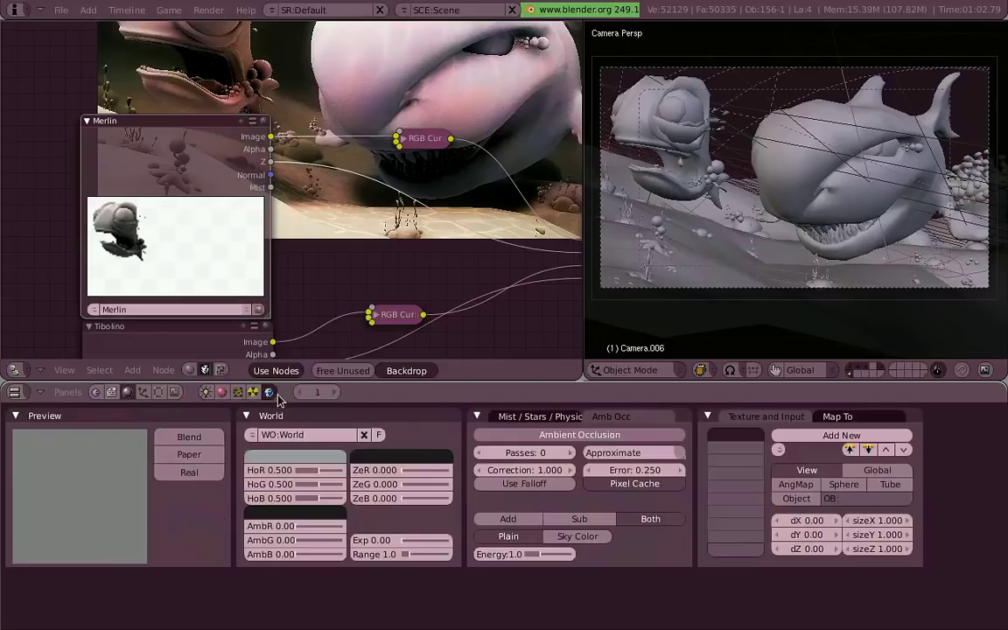
pyautogui.click(558, 419)
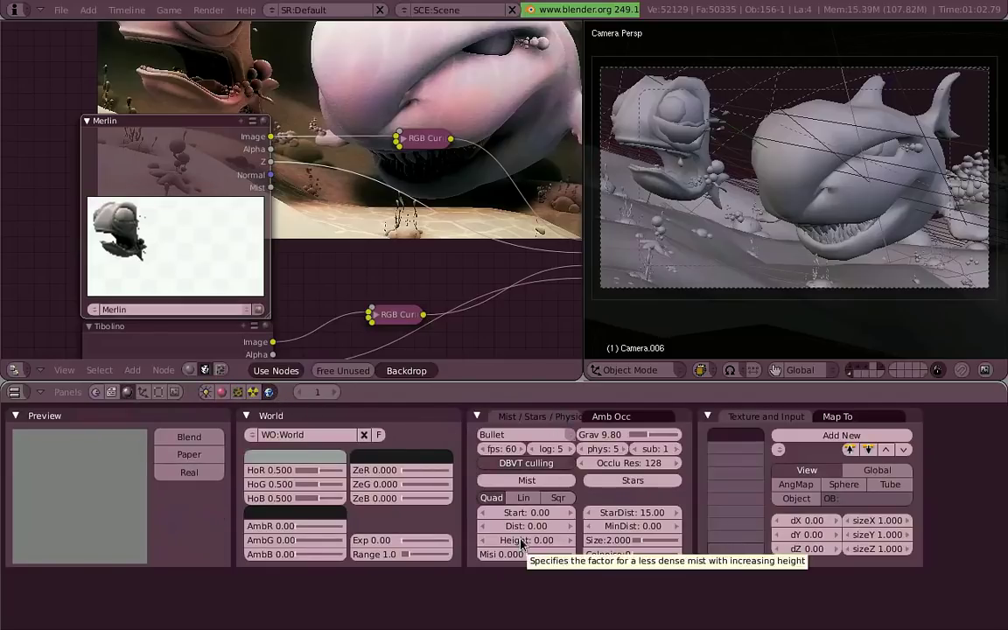
pyautogui.press('F10')
# Try the IndexOB, Col, Diff, Spec and Shadow passes in turn, leaving them off
pyautogui.click(196, 542)
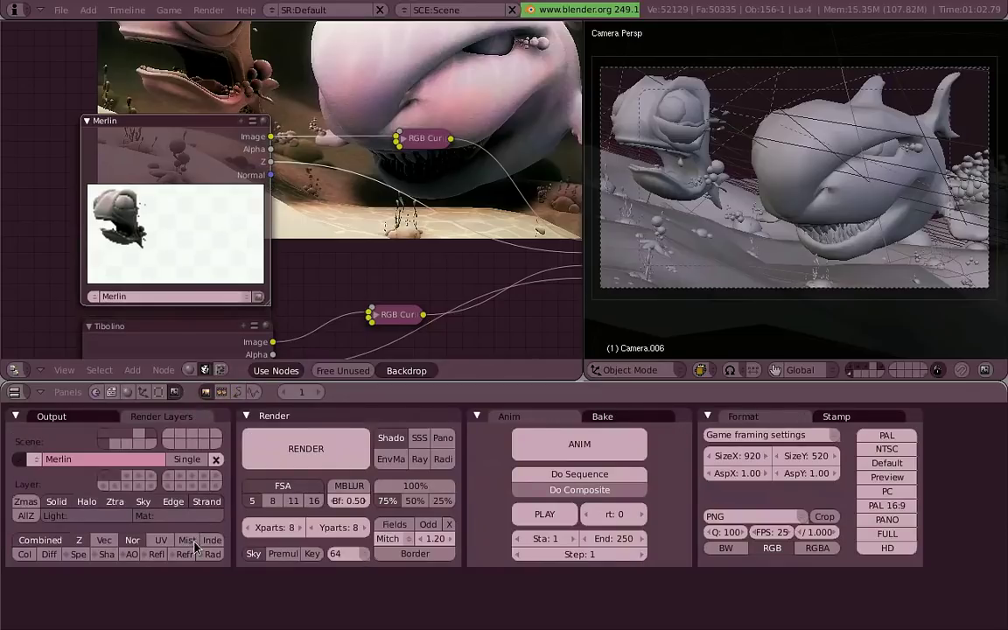
pyautogui.click(218, 543)
pyautogui.click(218, 543)
pyautogui.click(30, 555)
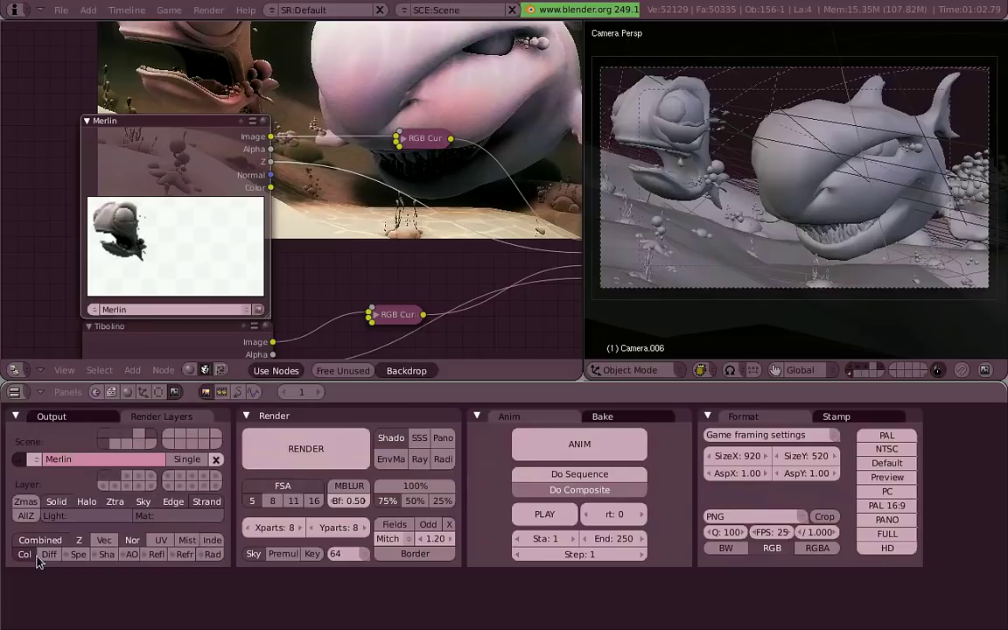
pyautogui.click(35, 556)
pyautogui.click(50, 556)
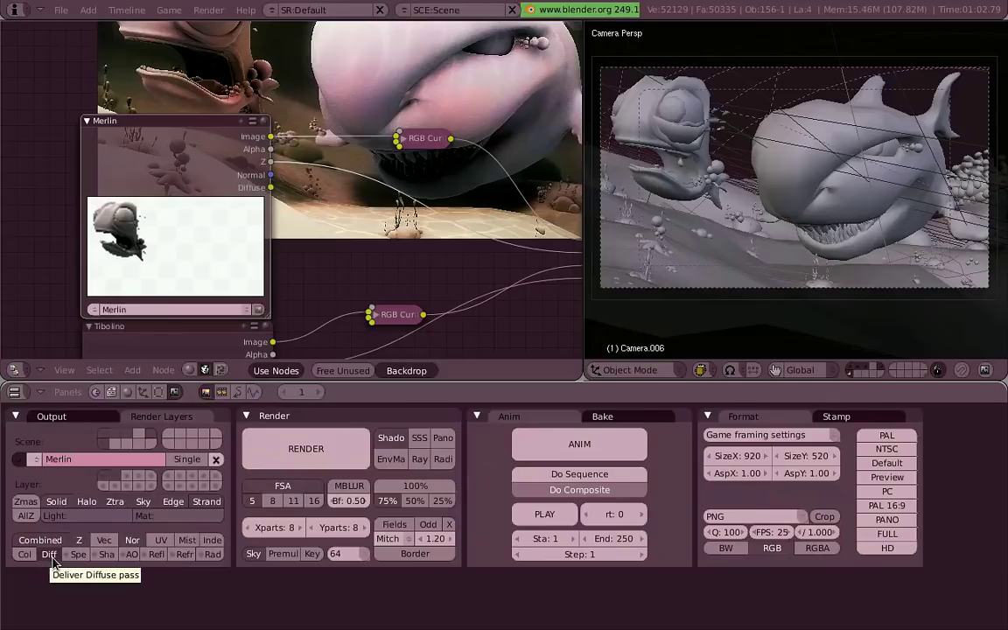
pyautogui.click(51, 556)
pyautogui.click(79, 555)
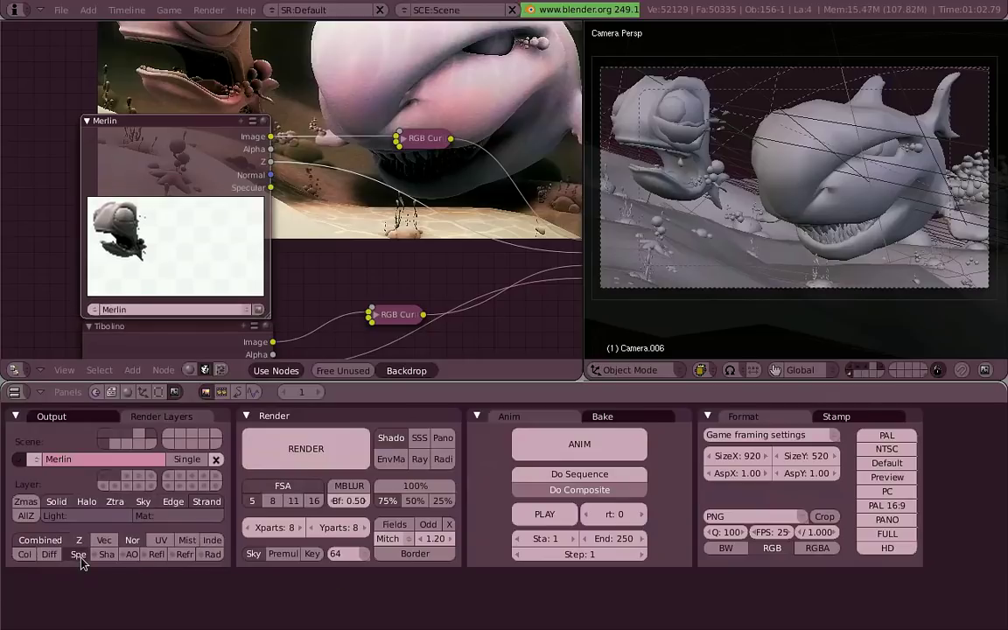
pyautogui.click(79, 556)
pyautogui.click(106, 556)
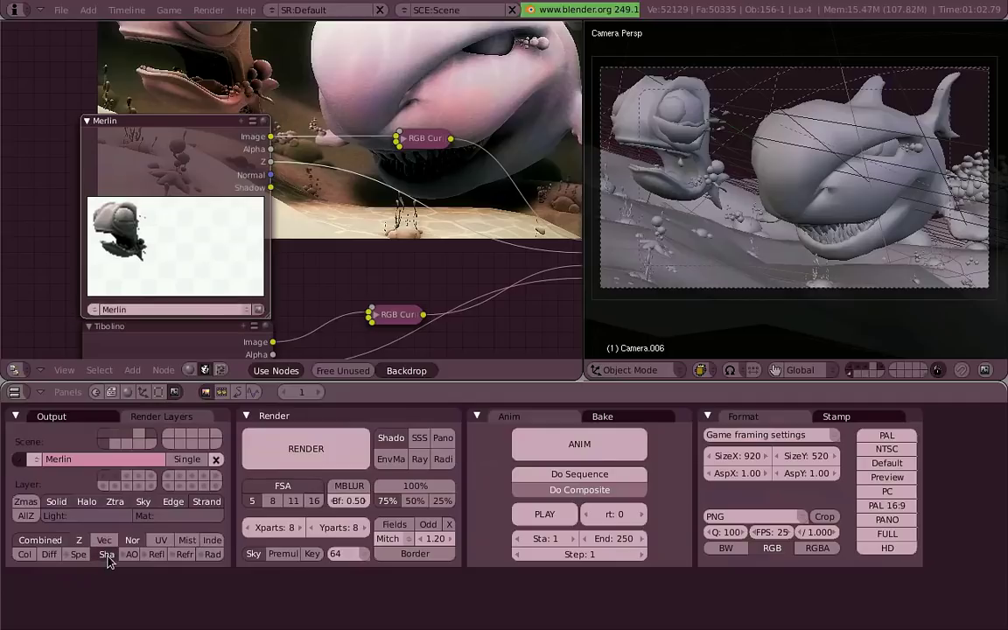
pyautogui.click(107, 556)
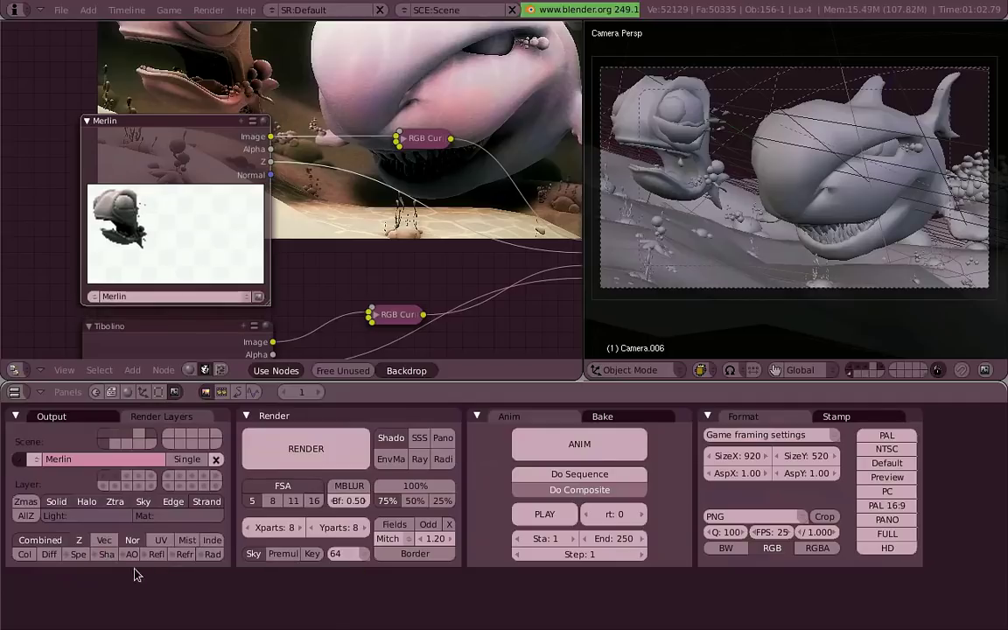
# Enable the AO pass, then briefly try the Reflection and Radiosity passes
pyautogui.click(134, 557)
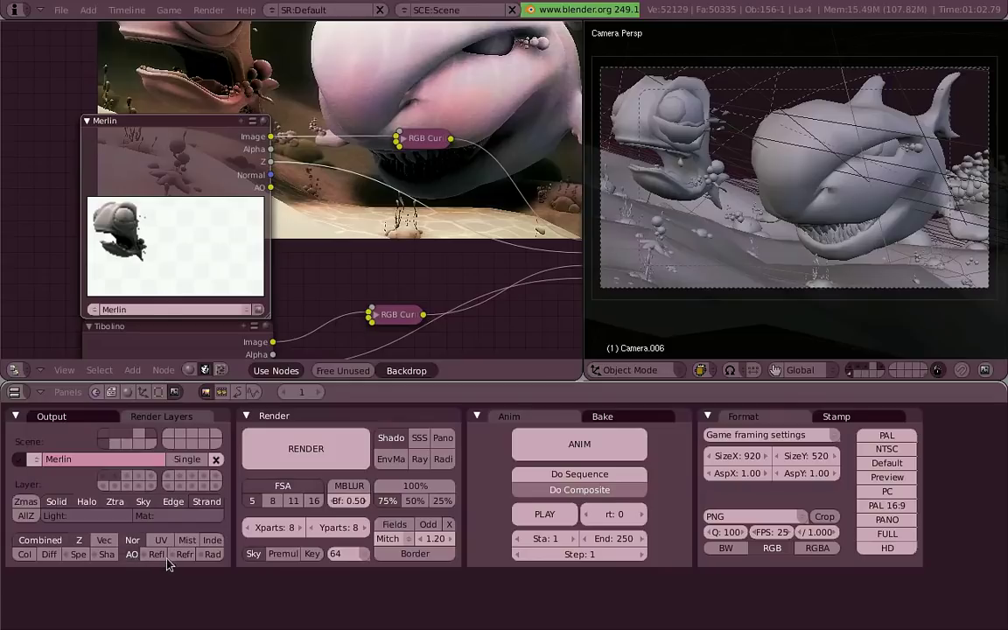
pyautogui.click(156, 555)
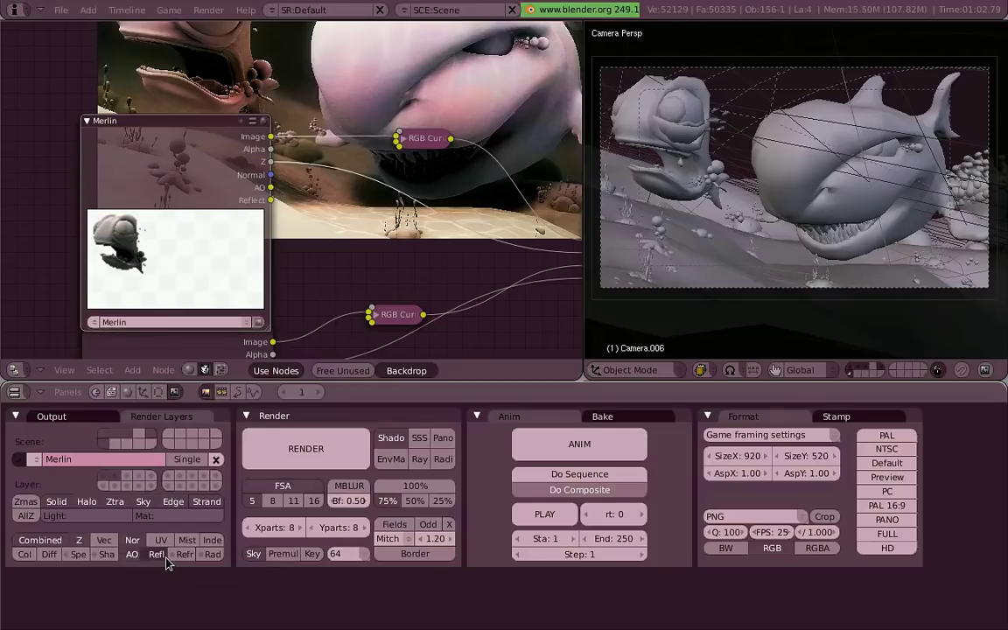
pyautogui.click(157, 555)
pyautogui.click(185, 555)
pyautogui.click(185, 555)
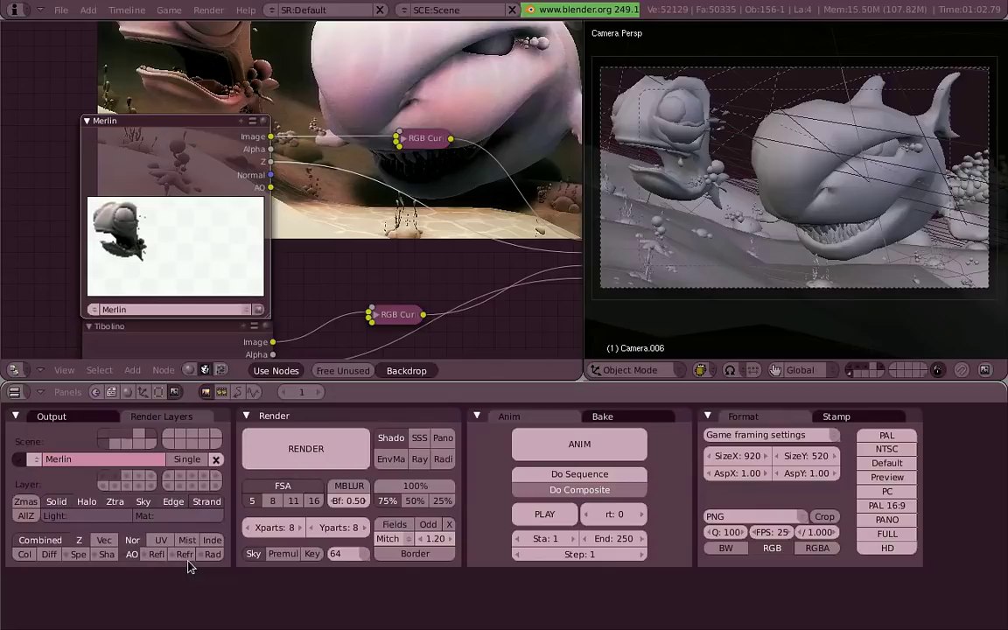
pyautogui.click(213, 555)
# Turn off Radiosity, render with F12, view the result full-screen, then return to the nodes
pyautogui.click(218, 560)
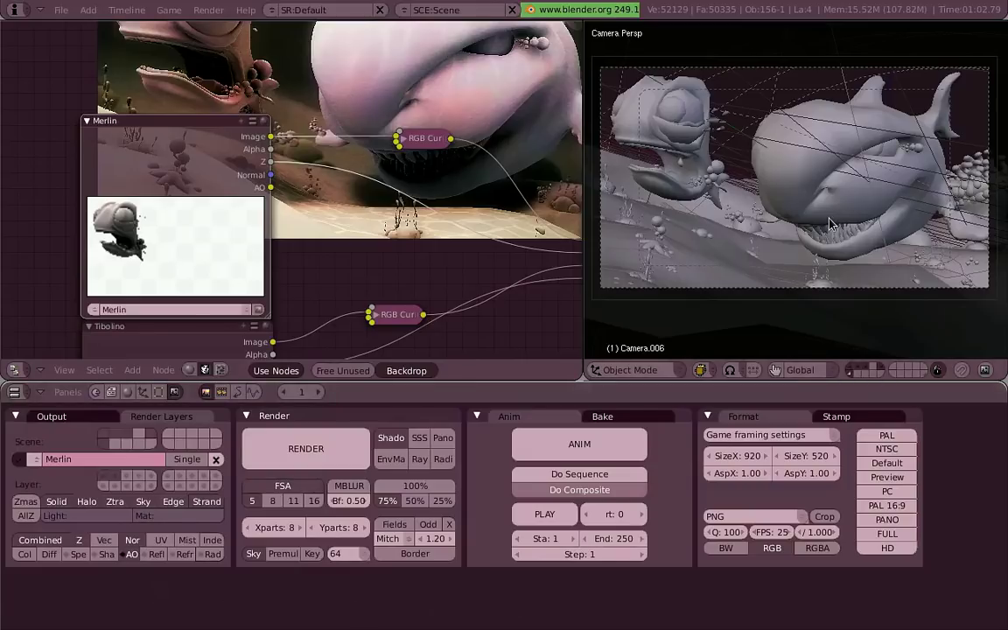
pyautogui.press('F12')
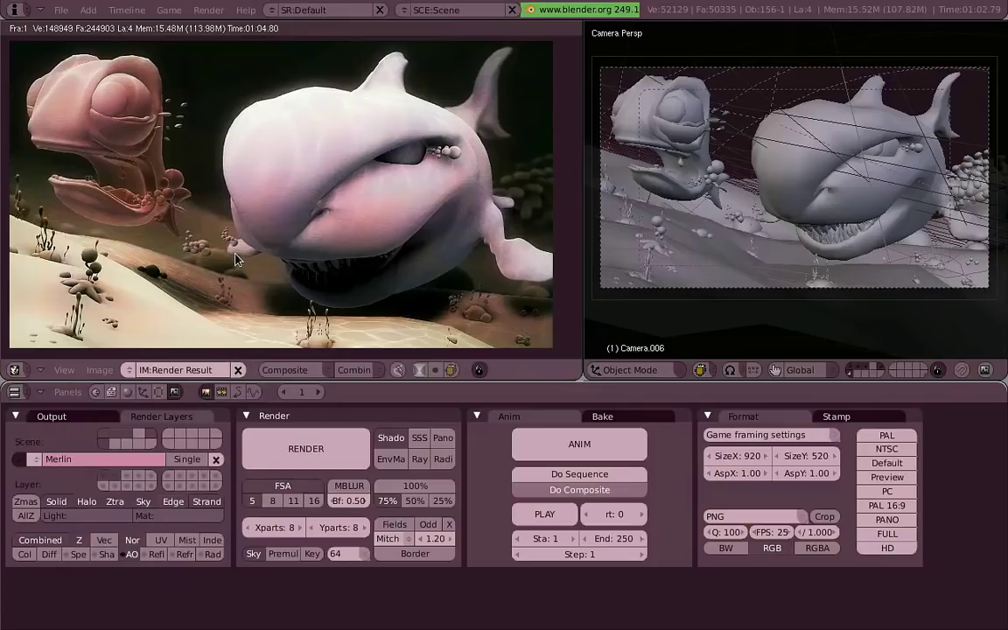
pyautogui.hotkey('ctrl', 'Up')
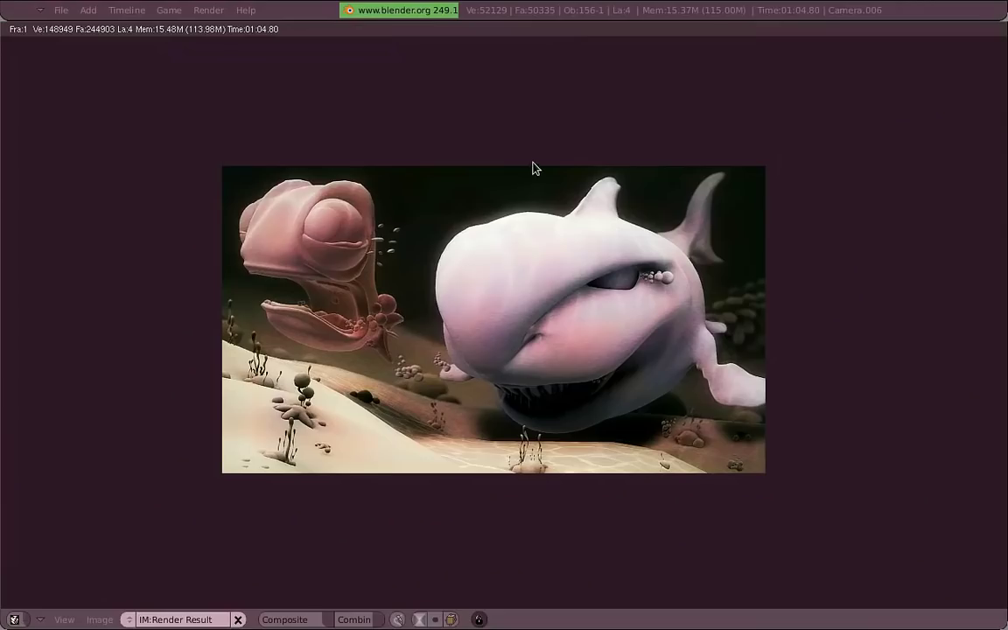
pyautogui.hotkey('shift', 'F3')
pyautogui.moveTo(408, 247); pyautogui.dragTo(375, 267)
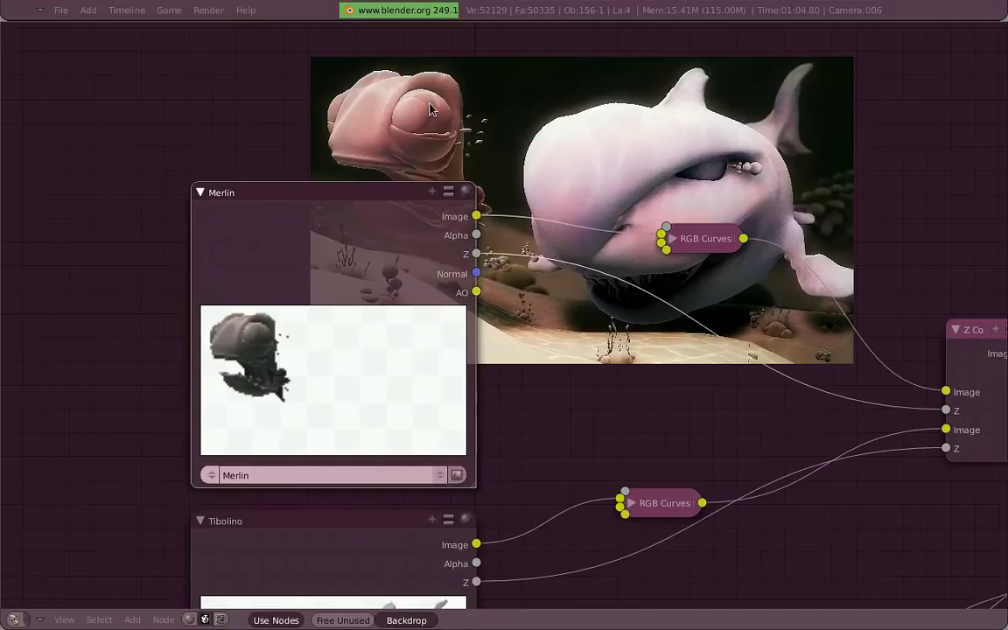
# Add a Viewer node and connect Merlin's AO output to it
pyautogui.hotkey('shift', 'a')
pyautogui.click(592, 129)
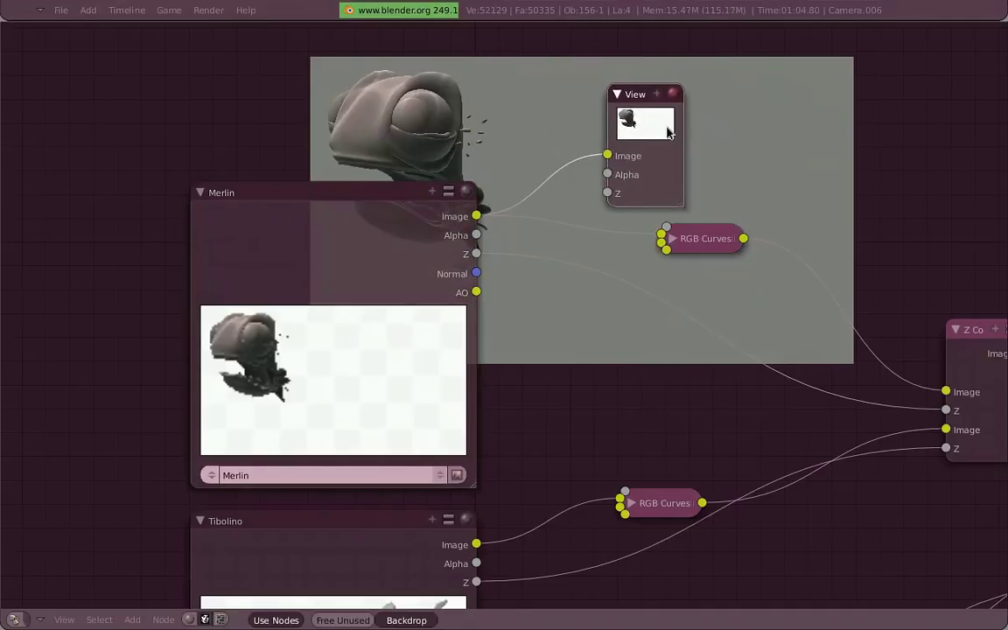
pyautogui.click(654, 168)
pyautogui.moveTo(655, 168); pyautogui.dragTo(603, 290, button='middle')
pyautogui.moveTo(425, 413); pyautogui.dragTo(613, 267)
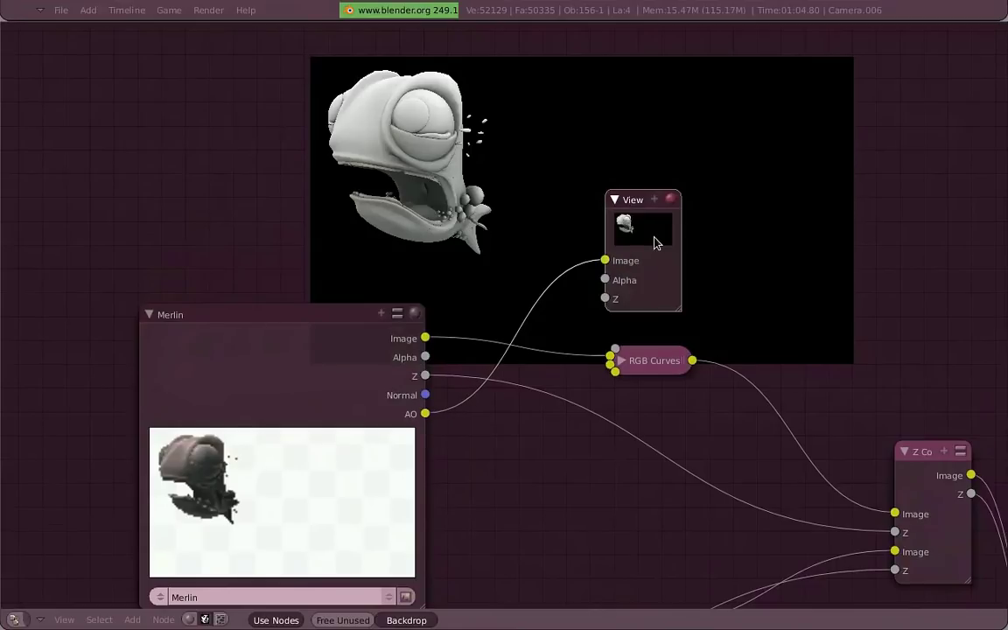
pyautogui.moveTo(655, 238); pyautogui.dragTo(670, 234)
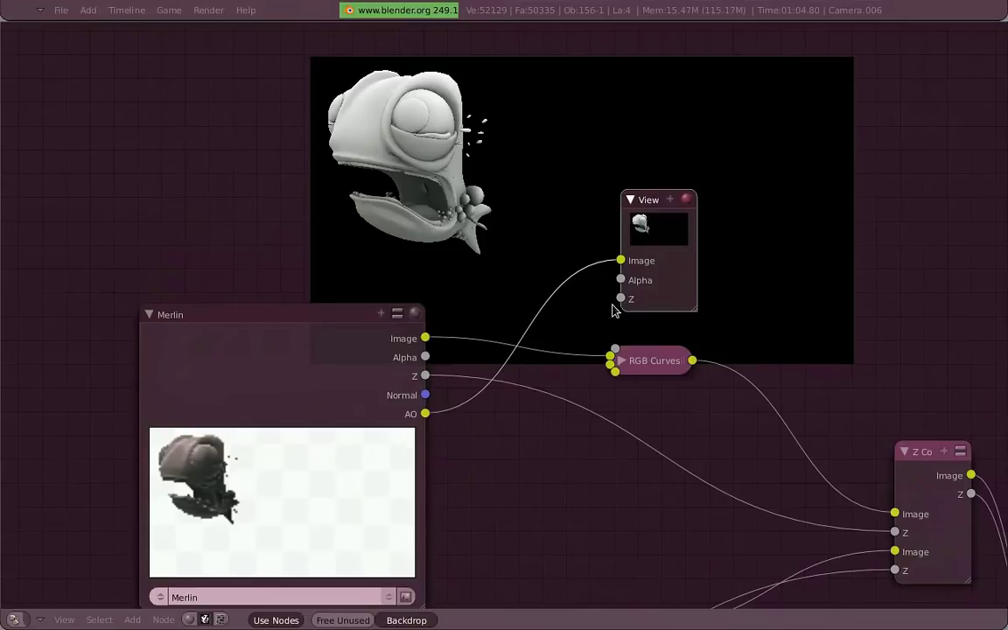
pyautogui.moveTo(612, 311); pyautogui.dragTo(572, 244, button='middle')
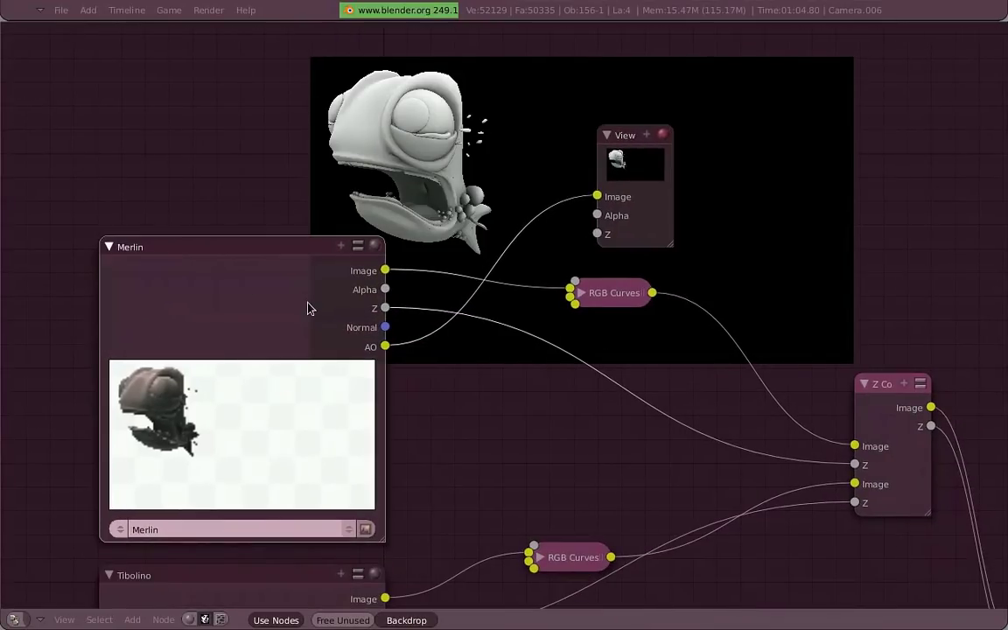
# Add a Mix node set to Multiply below the curves node and preview it
pyautogui.hotkey('shift', 'a')
pyautogui.click(434, 344)
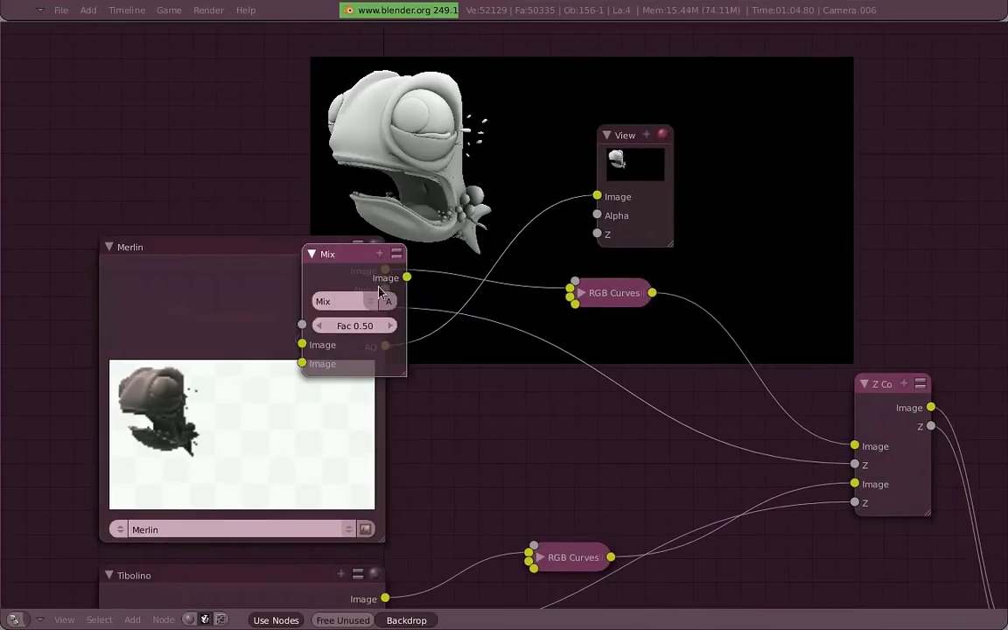
pyautogui.click(620, 403)
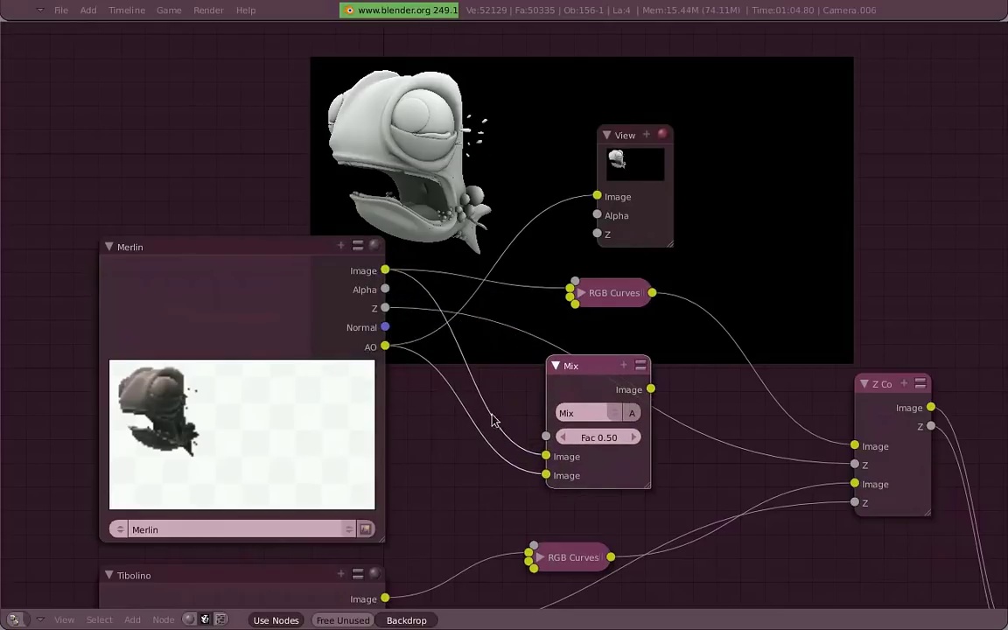
pyautogui.click(574, 429)
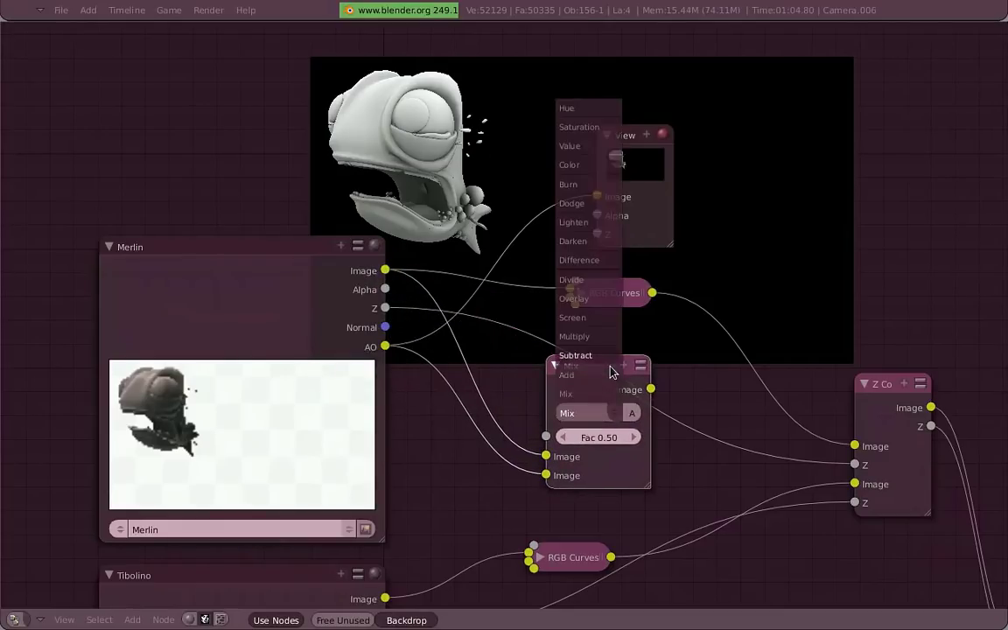
pyautogui.click(591, 302)
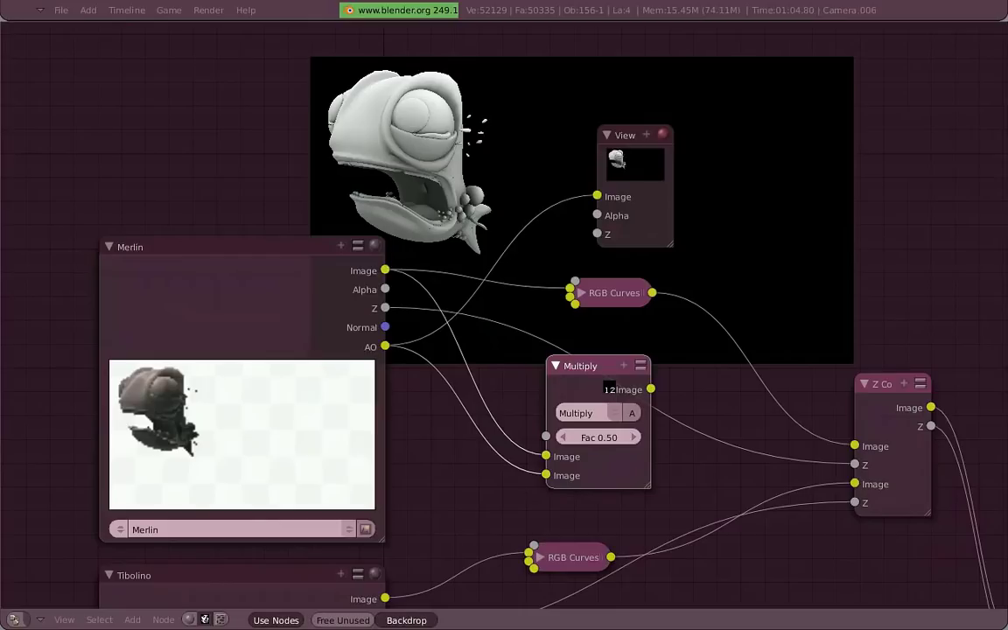
pyautogui.keyDown('ctrl'); pyautogui.keyDown('shift'); pyautogui.click(553, 360); pyautogui.keyUp('shift'); pyautogui.keyUp('ctrl')
# Test the Multiply Fac at 1.00 and 0.00, then set it back to 1.00
pyautogui.click(600, 437)
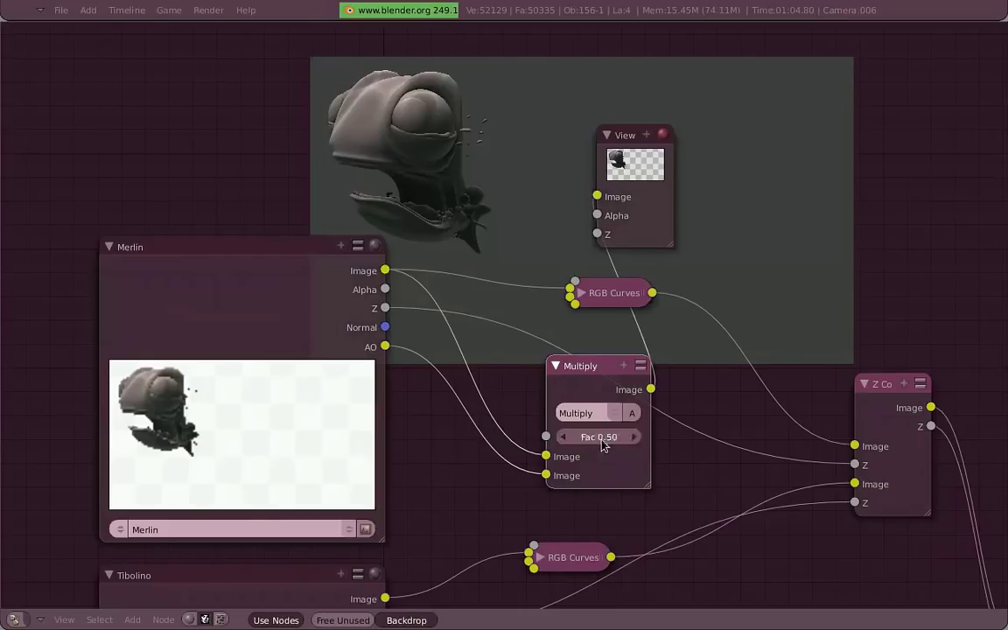
pyautogui.write('1')
pyautogui.press('Return')
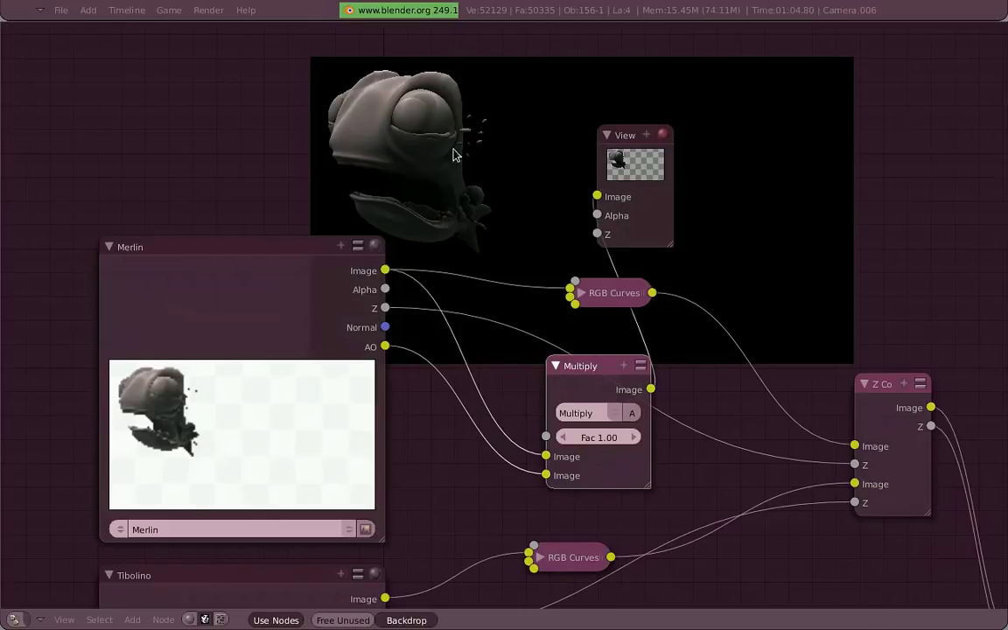
pyautogui.click(614, 442)
pyautogui.write('0')
pyautogui.press('Return')
pyautogui.moveTo(608, 445); pyautogui.dragTo(723, 409)
# Compare the AO pass and the Multiply result in the viewer, adjusting the blend factor
pyautogui.moveTo(385, 346); pyautogui.dragTo(597, 196)
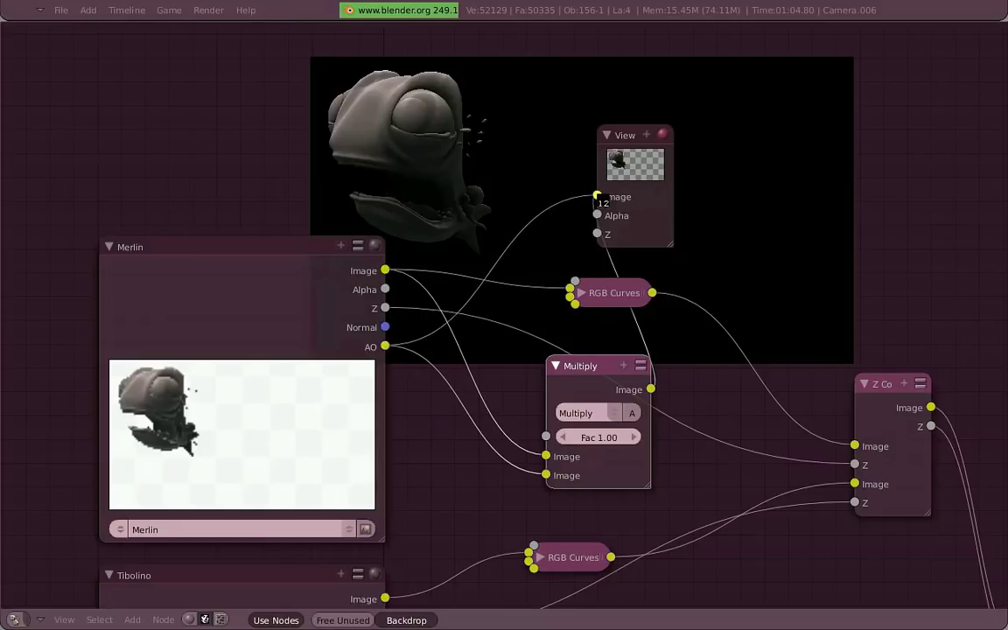
pyautogui.click(640, 175)
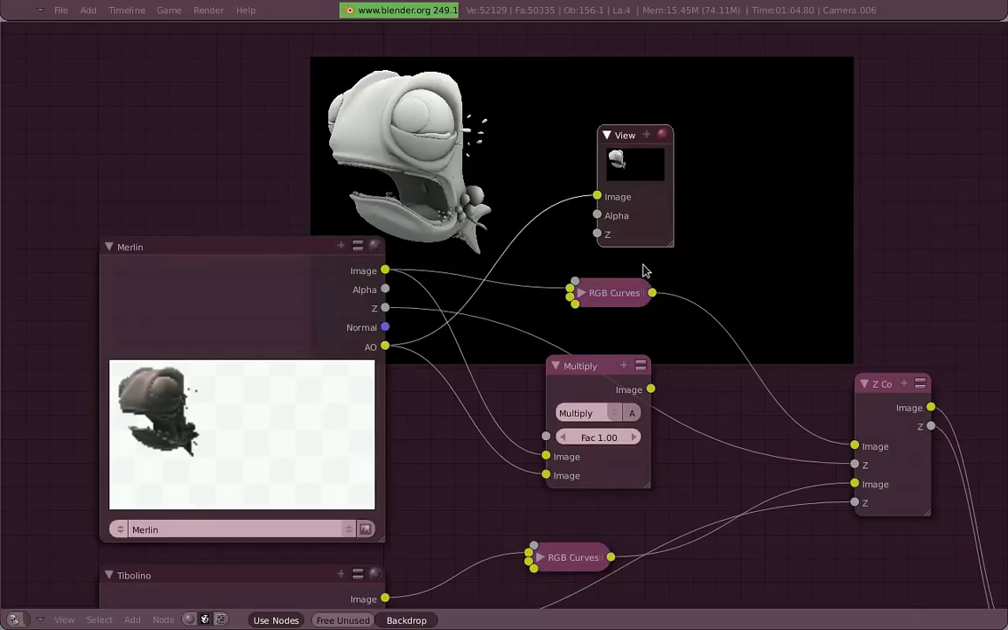
pyautogui.scroll(-2, 645, 271)
pyautogui.moveTo(592, 279); pyautogui.dragTo(547, 325, button='middle')
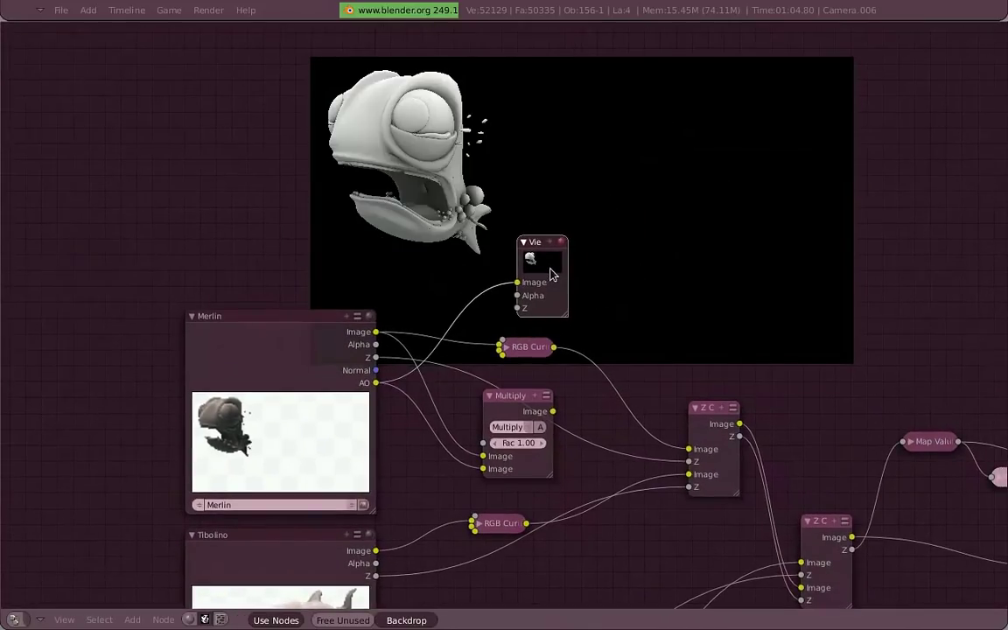
pyautogui.moveTo(551, 275); pyautogui.dragTo(610, 274)
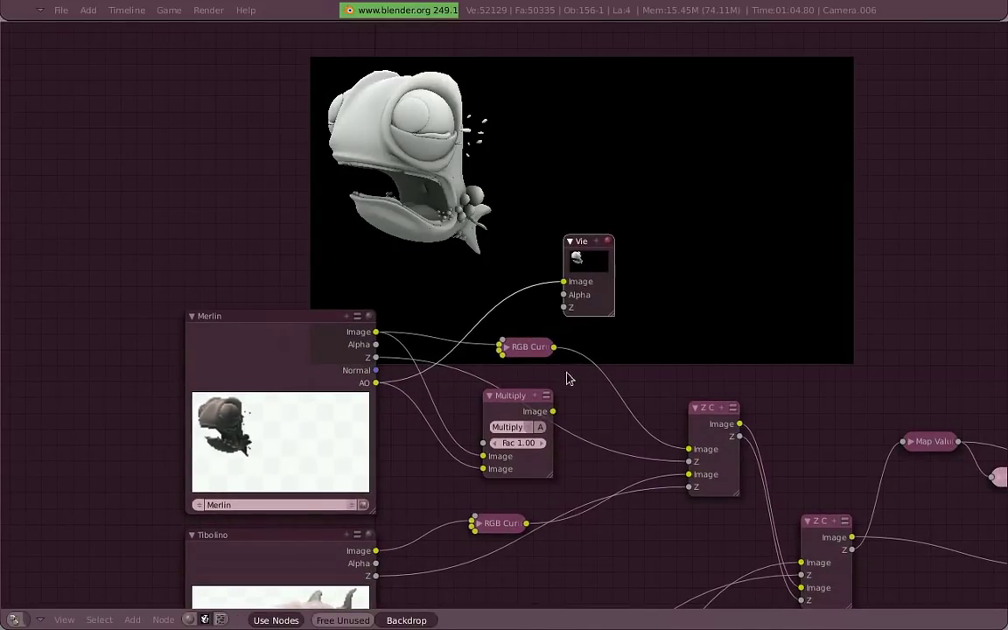
pyautogui.keyDown('ctrl'); pyautogui.keyDown('shift'); pyautogui.click(534, 412); pyautogui.keyUp('shift'); pyautogui.keyUp('ctrl')
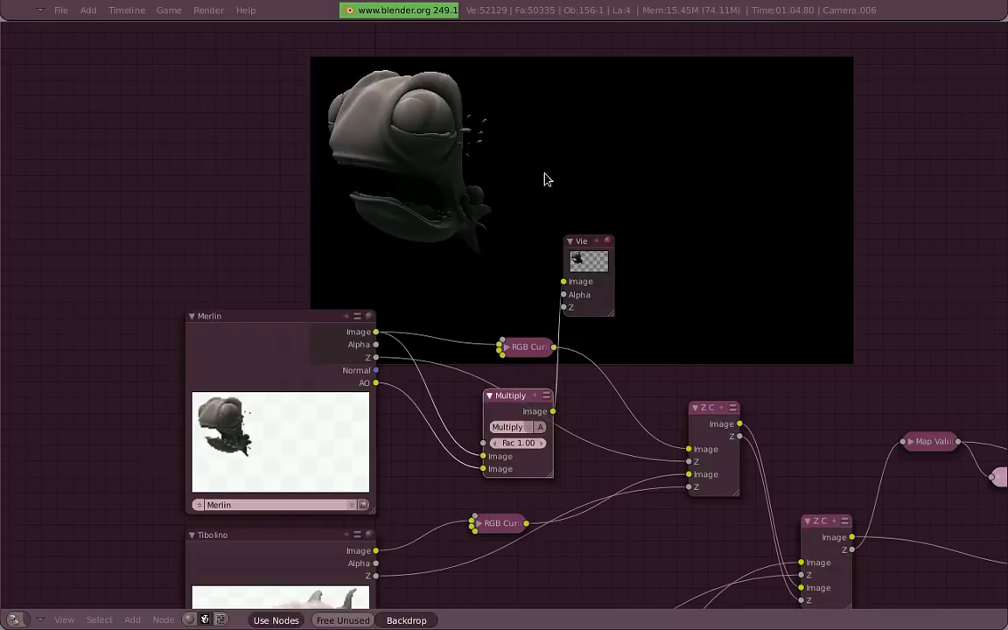
pyautogui.moveTo(524, 444)
pyautogui.mouseDown()
pyautogui.moveTo(503, 444)
pyautogui.moveTo(656, 291)
pyautogui.mouseUp()
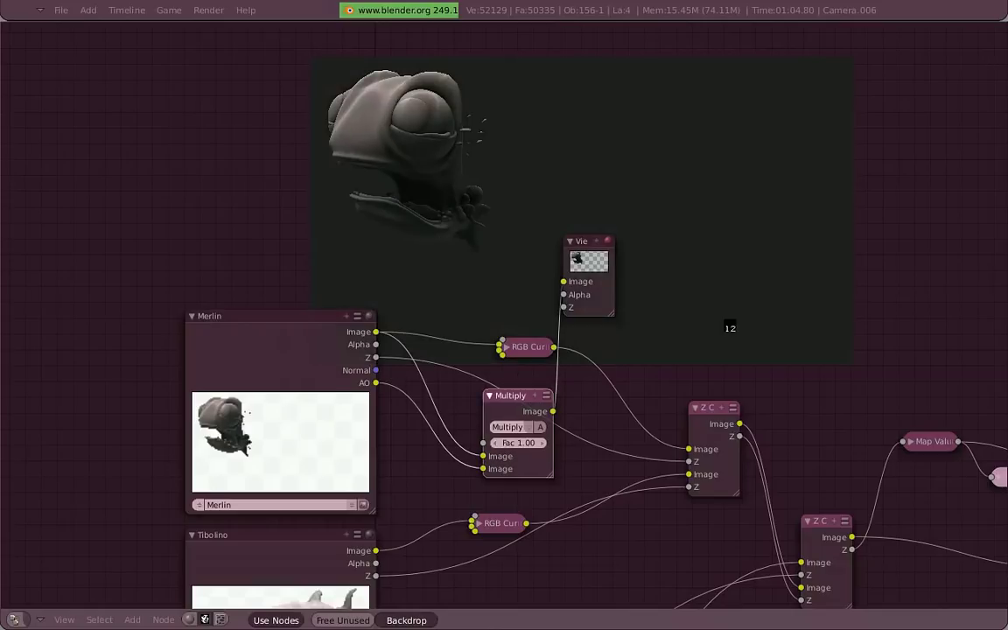
pyautogui.moveTo(375, 357); pyautogui.dragTo(564, 281)
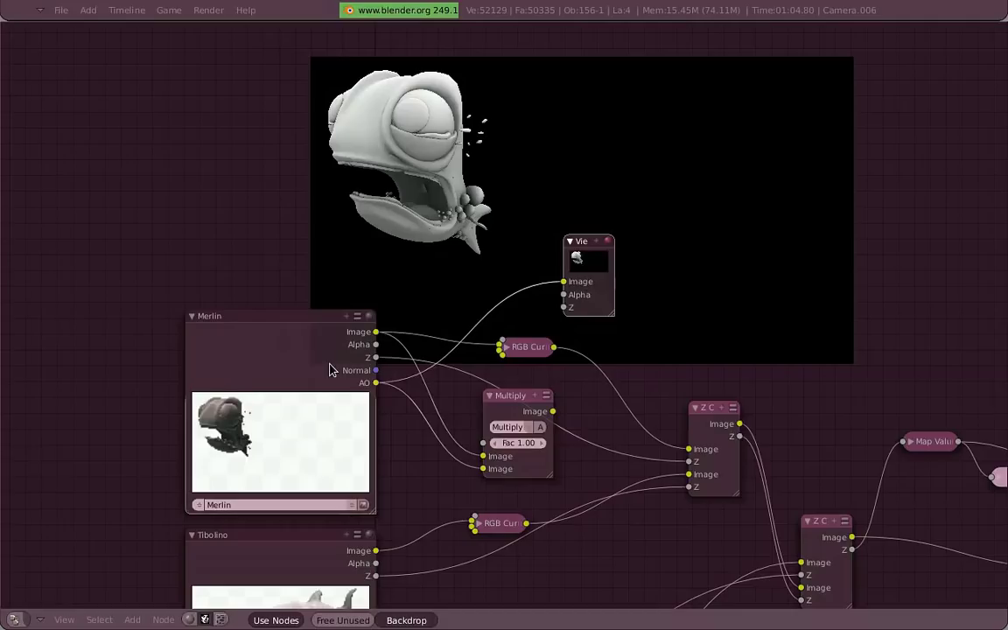
# Move the Multiply, Z Combine and RGB Curves nodes aside and shift the Merlin node up-left
pyautogui.press('b')
pyautogui.moveTo(723, 565); pyautogui.dragTo(506, 379)
pyautogui.press('g')
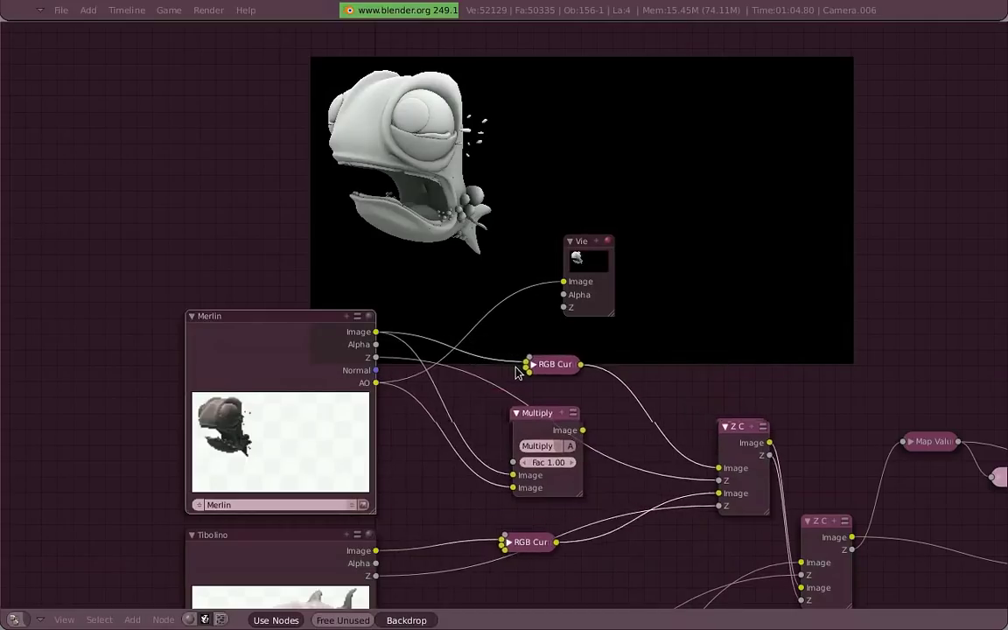
pyautogui.click(484, 378)
pyautogui.scroll(2, 248, 400)
pyautogui.moveTo(247, 400); pyautogui.dragTo(220, 330)
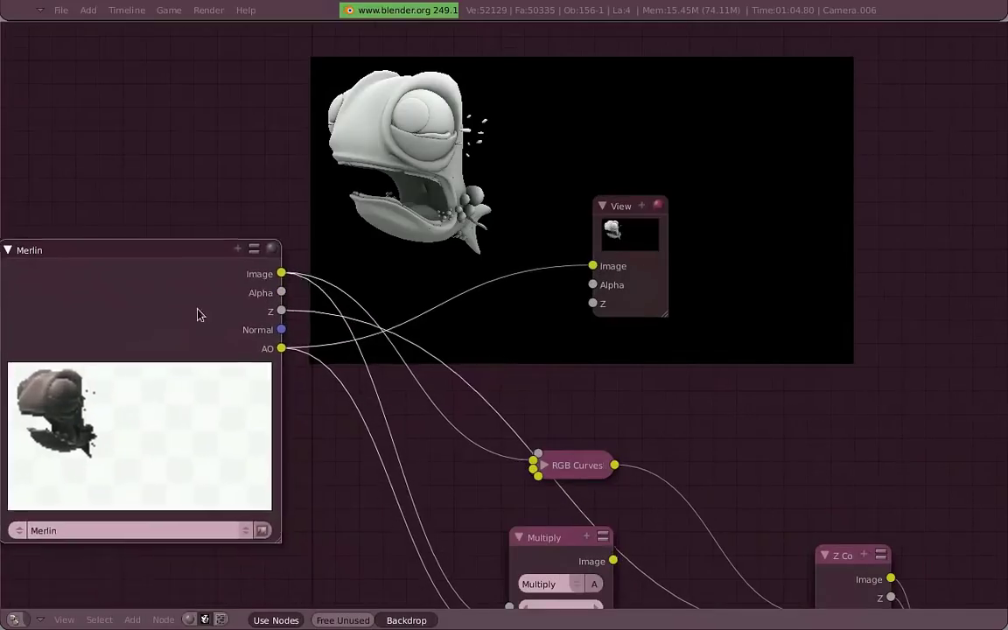
pyautogui.press('space')
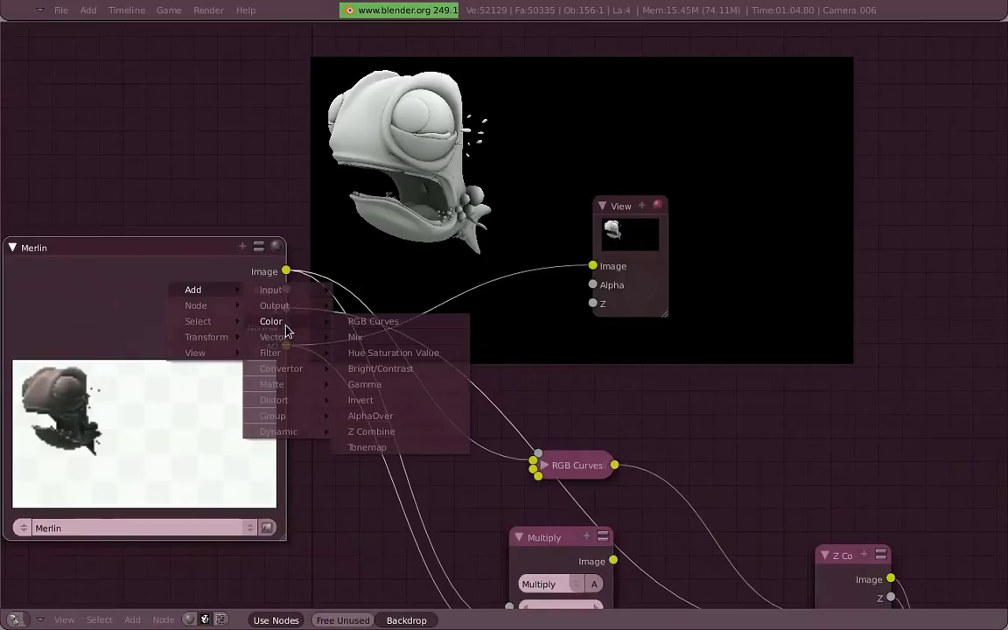
pyautogui.moveTo(281, 368)
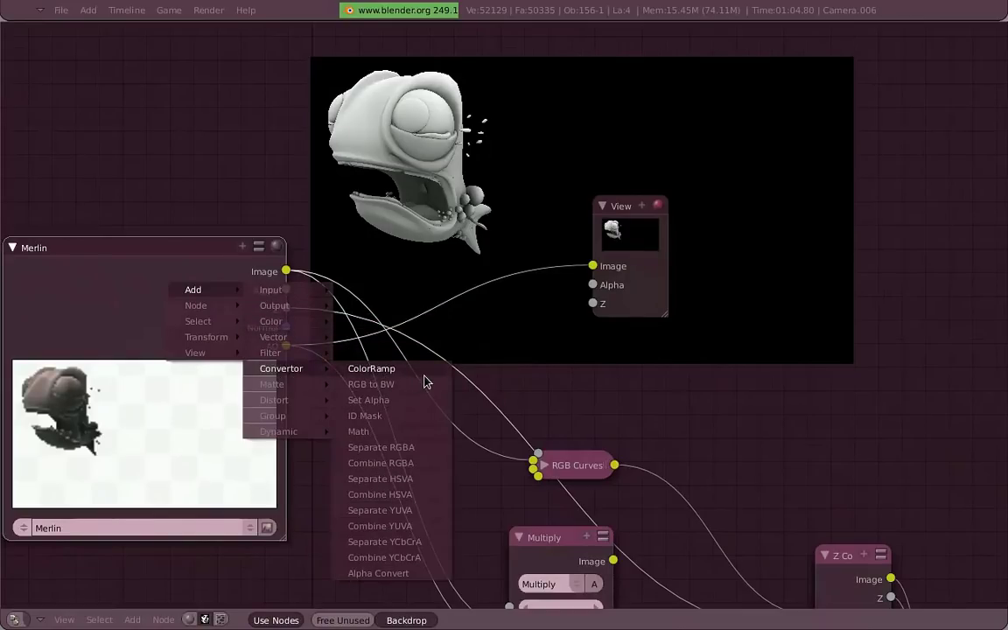
# Place the ColorRamp node fed by Merlin's alpha and route its output to the Viewer
pyautogui.press('Escape')
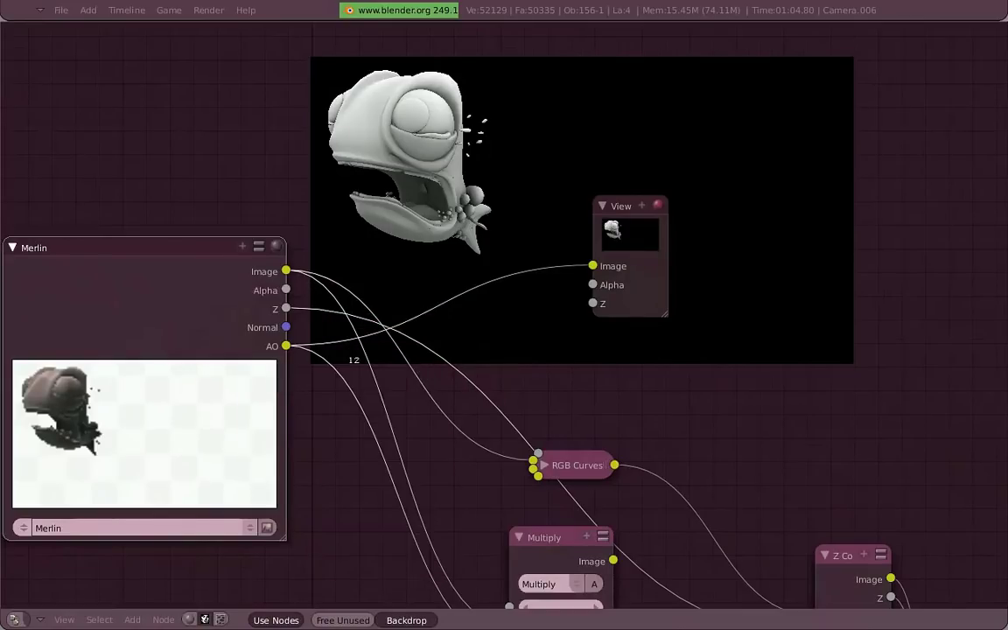
pyautogui.moveTo(348, 353); pyautogui.dragTo(513, 198)
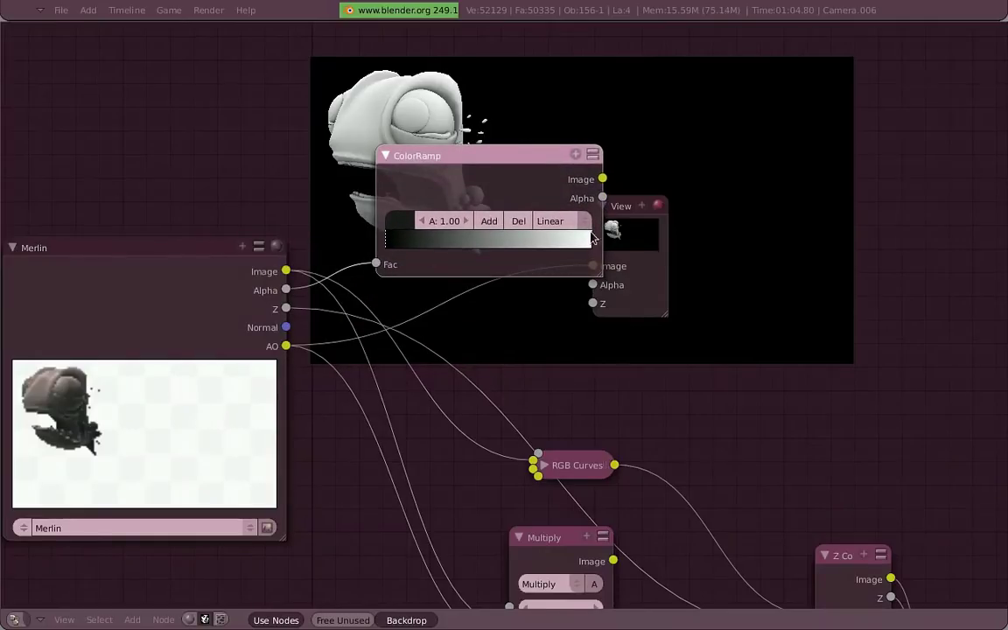
pyautogui.moveTo(640, 258); pyautogui.dragTo(571, 352, button='middle')
pyautogui.moveTo(571, 352); pyautogui.dragTo(669, 317)
pyautogui.moveTo(534, 271); pyautogui.dragTo(621, 325)
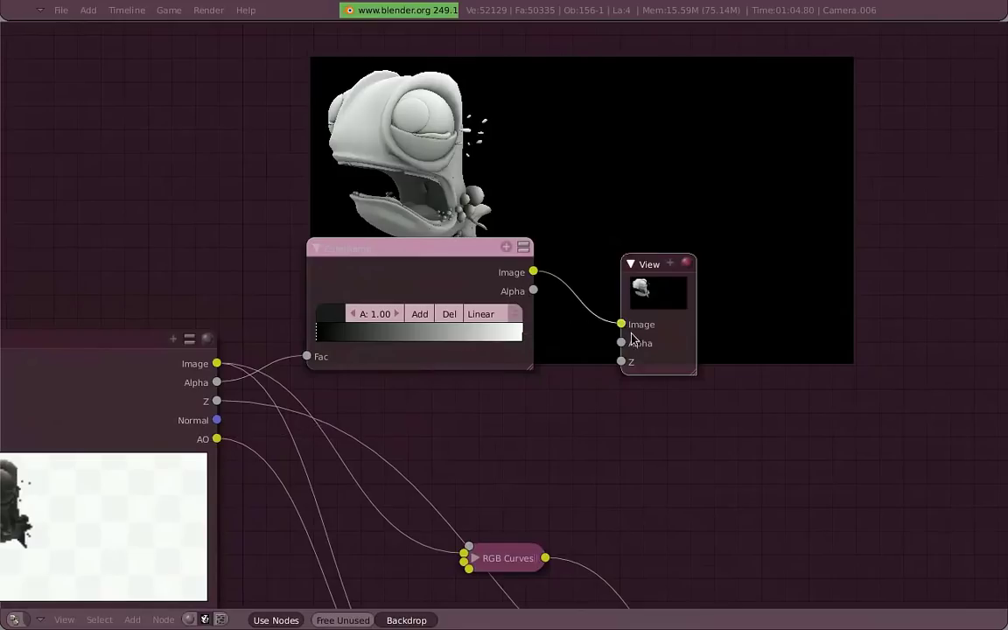
pyautogui.moveTo(482, 231); pyautogui.dragTo(514, 307, button='middle')
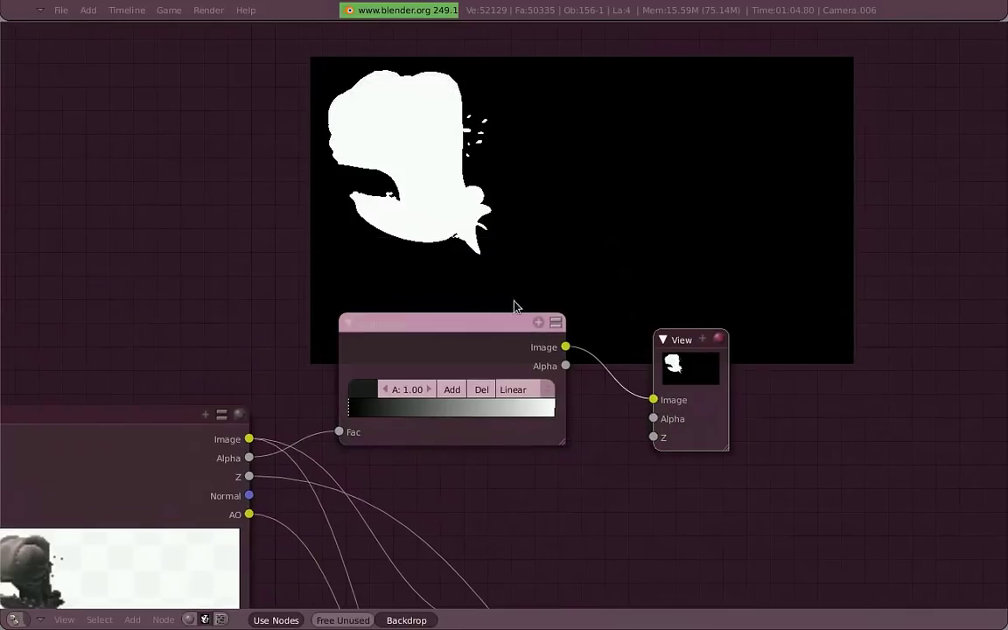
# Invert the ramp so the viewer shows a black fish silhouette on white
pyautogui.moveTo(365, 415); pyautogui.dragTo(660, 438)
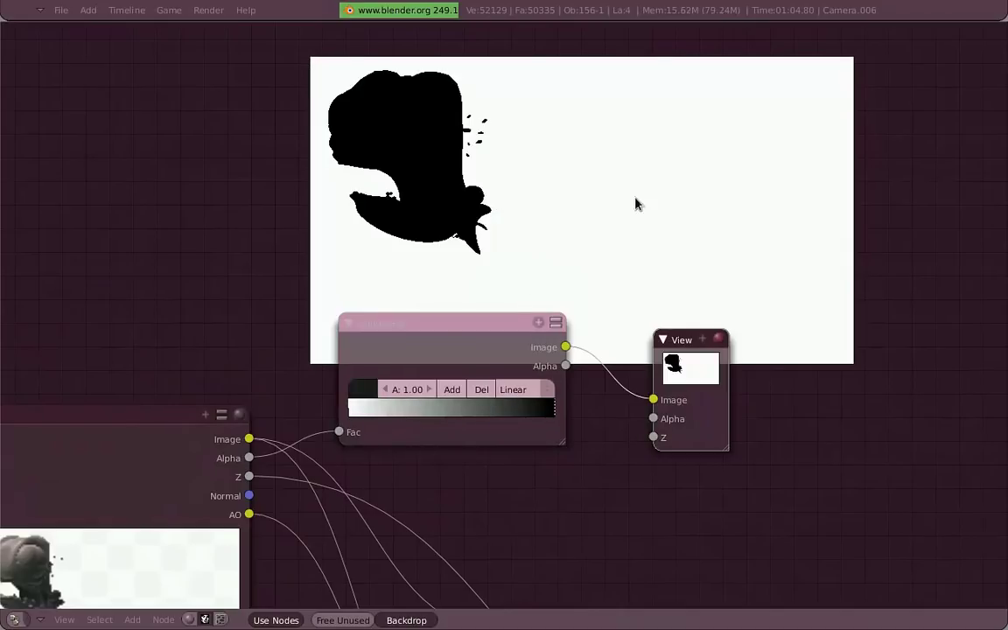
pyautogui.moveTo(446, 350); pyautogui.dragTo(480, 241, button='middle')
pyautogui.moveTo(477, 230); pyautogui.dragTo(455, 216)
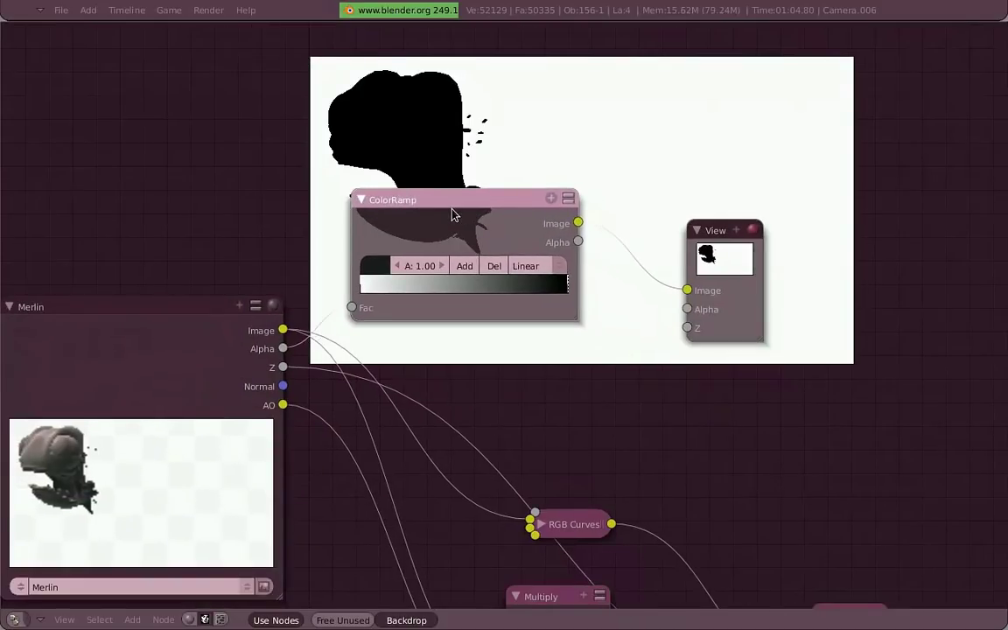
pyautogui.press('space')
# Add a Mix node below the Viewer and set its blend type to Add
pyautogui.click(617, 249)
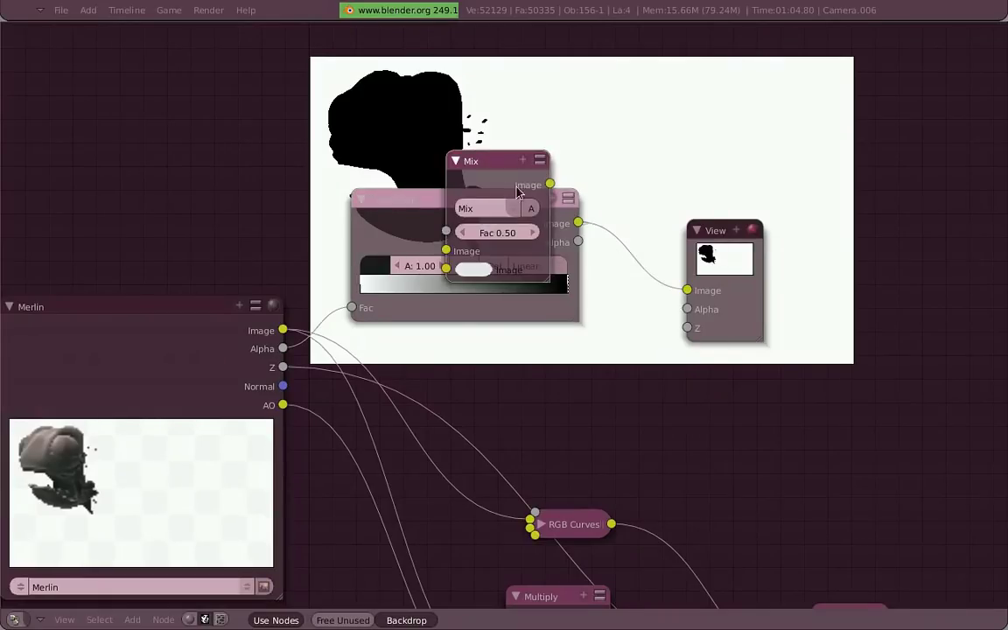
pyautogui.click(707, 359)
pyautogui.moveTo(744, 280); pyautogui.dragTo(910, 282)
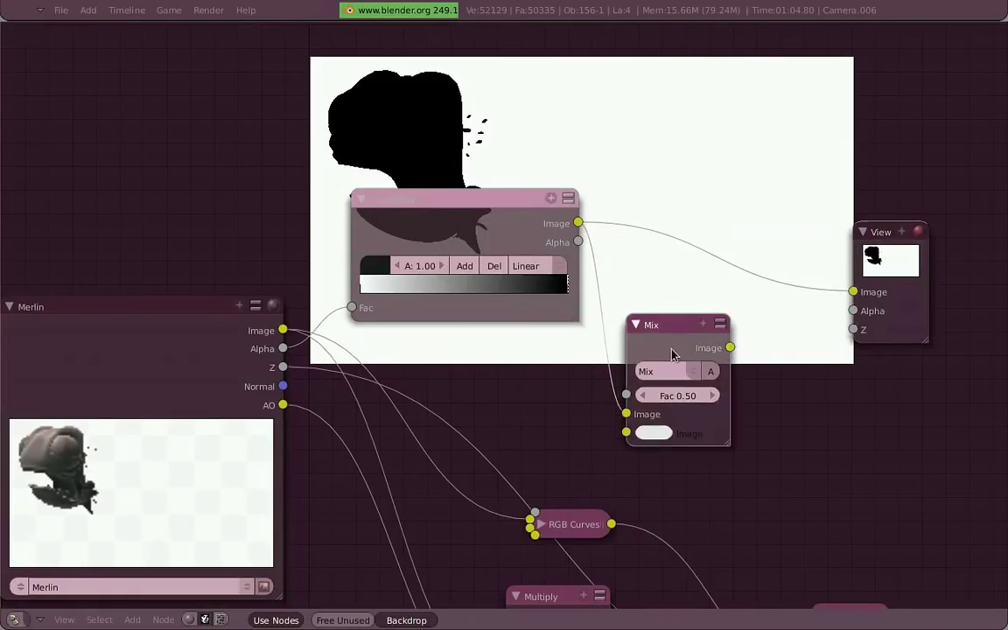
pyautogui.moveTo(681, 375); pyautogui.dragTo(739, 344)
pyautogui.click(740, 344)
pyautogui.click(731, 304)
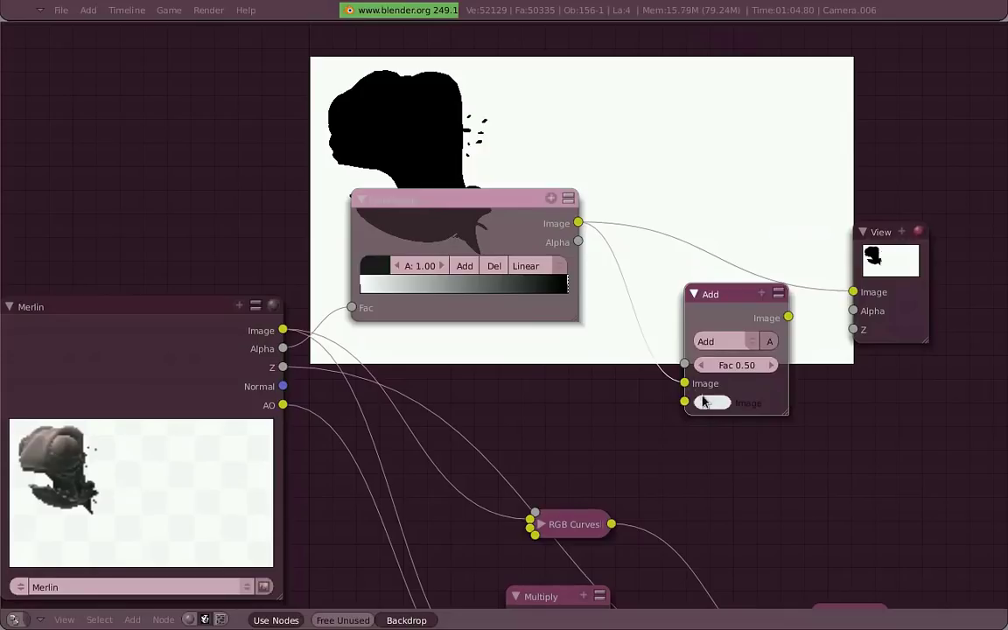
# Wire the AO pass into Add at Fac 1.00, hide unused sockets, and view the result
pyautogui.moveTo(685, 401)
pyautogui.mouseDown()
pyautogui.moveTo(429, 426)
pyautogui.moveTo(283, 406)
pyautogui.mouseUp()
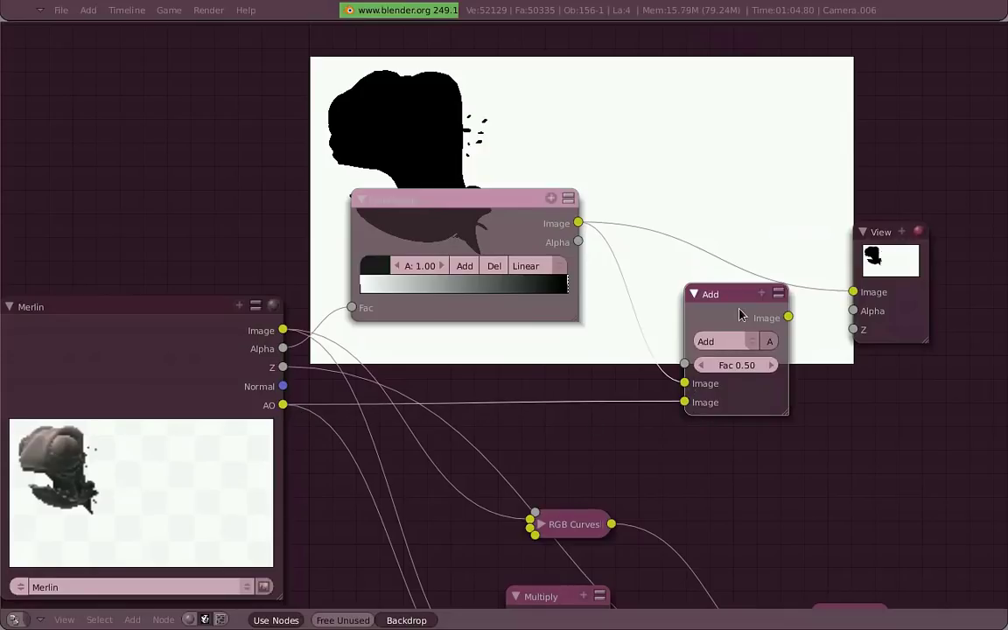
pyautogui.moveTo(336, 214); pyautogui.dragTo(291, 305, button='middle')
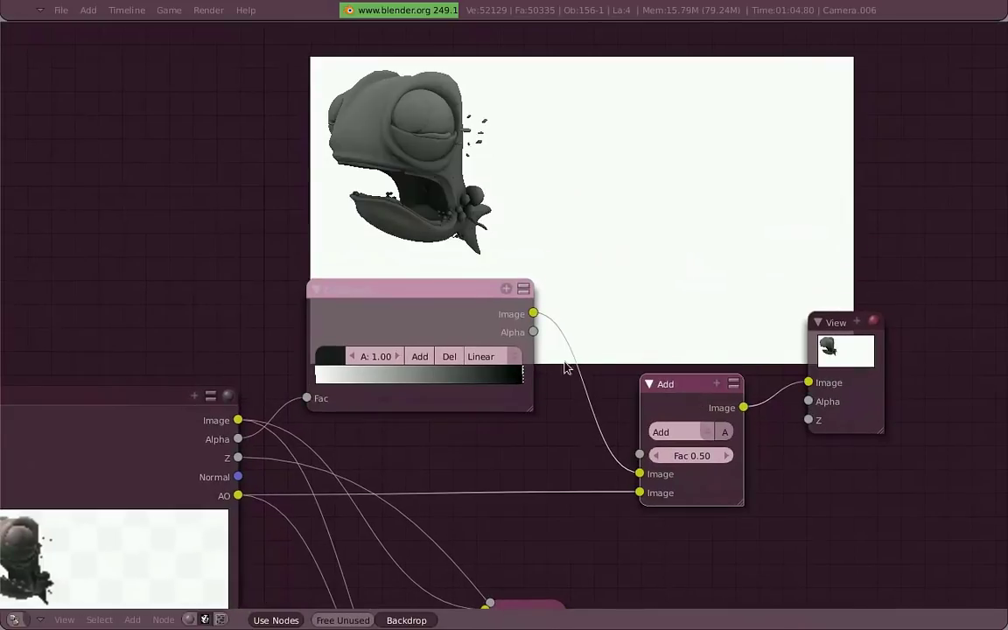
pyautogui.moveTo(705, 466); pyautogui.dragTo(705, 407)
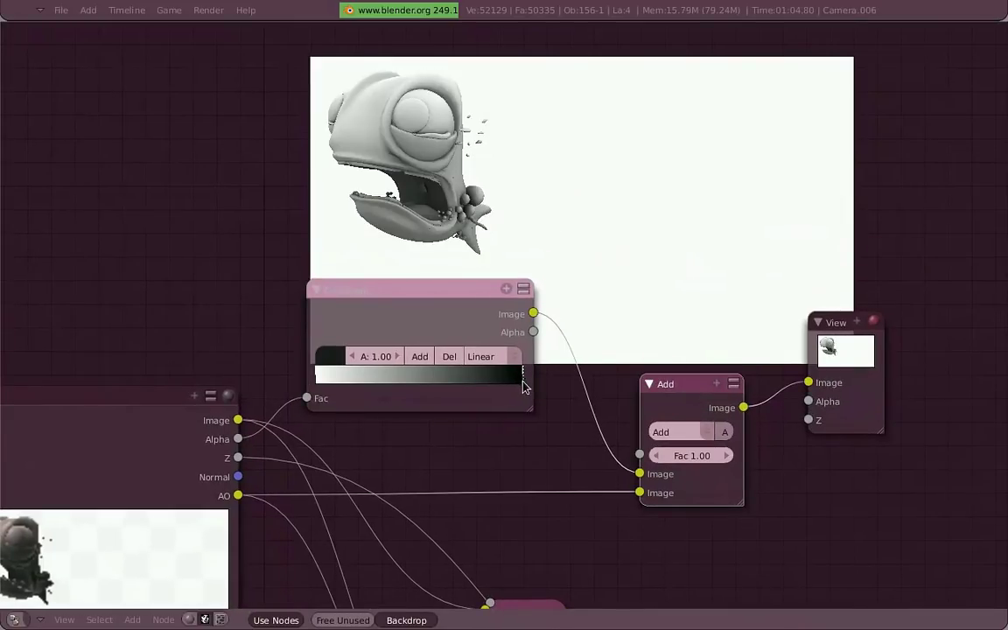
pyautogui.moveTo(522, 376); pyautogui.dragTo(432, 376)
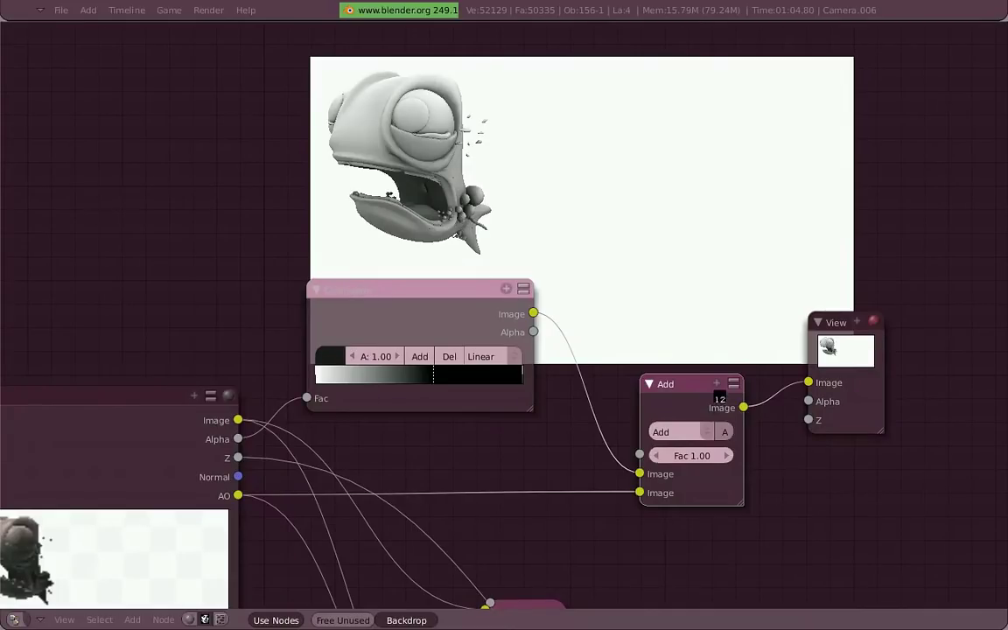
pyautogui.hotkey('ctrl', 'h')
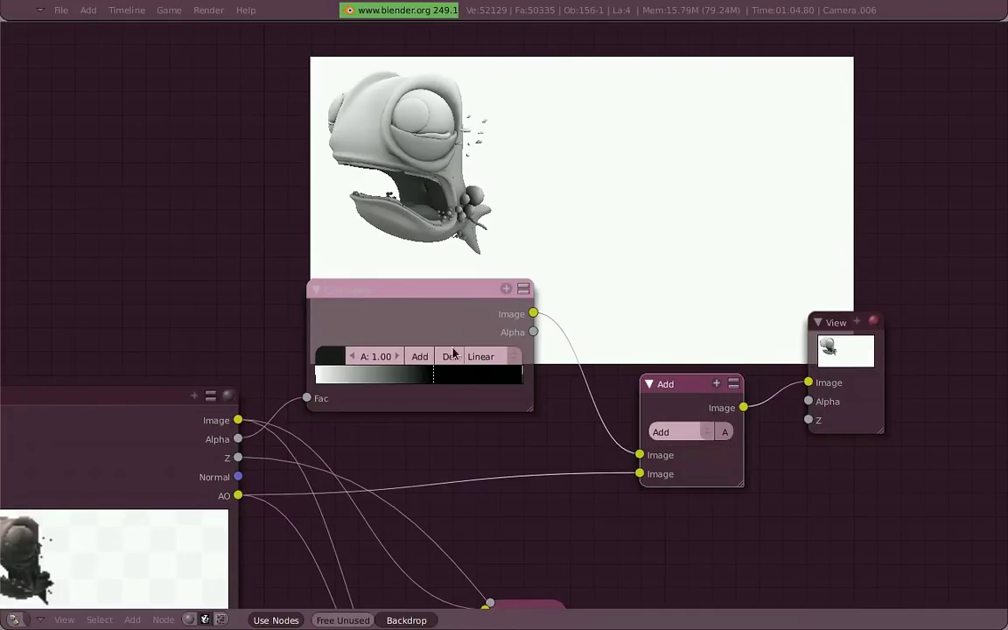
pyautogui.click(451, 354)
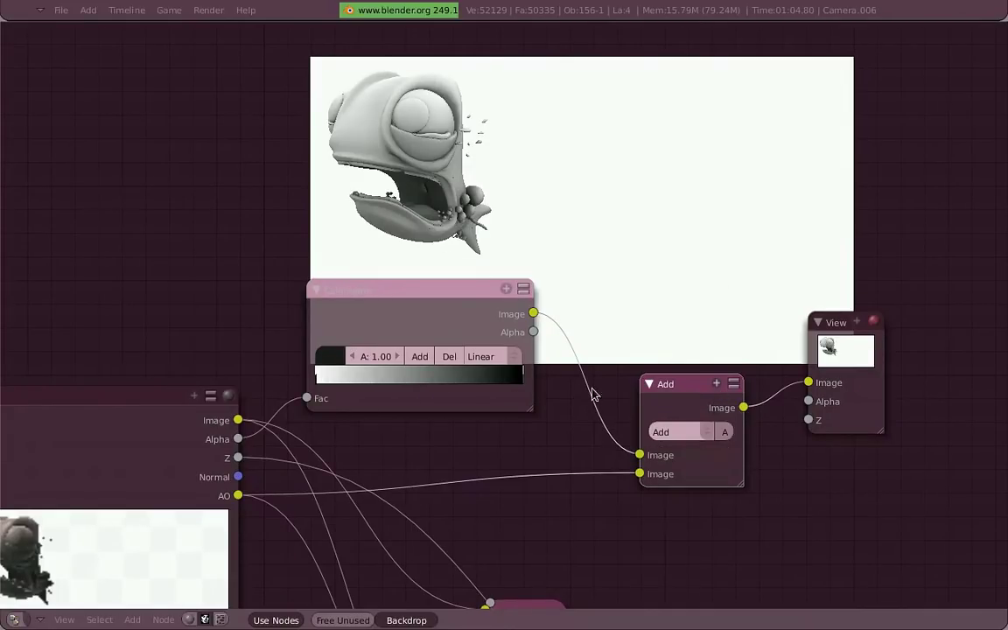
pyautogui.keyDown('ctrl'); pyautogui.keyDown('shift'); pyautogui.click(461, 319); pyautogui.keyUp('shift'); pyautogui.keyUp('ctrl')
pyautogui.keyDown('ctrl'); pyautogui.keyDown('shift'); pyautogui.click(691, 390); pyautogui.keyUp('shift'); pyautogui.keyUp('ctrl')
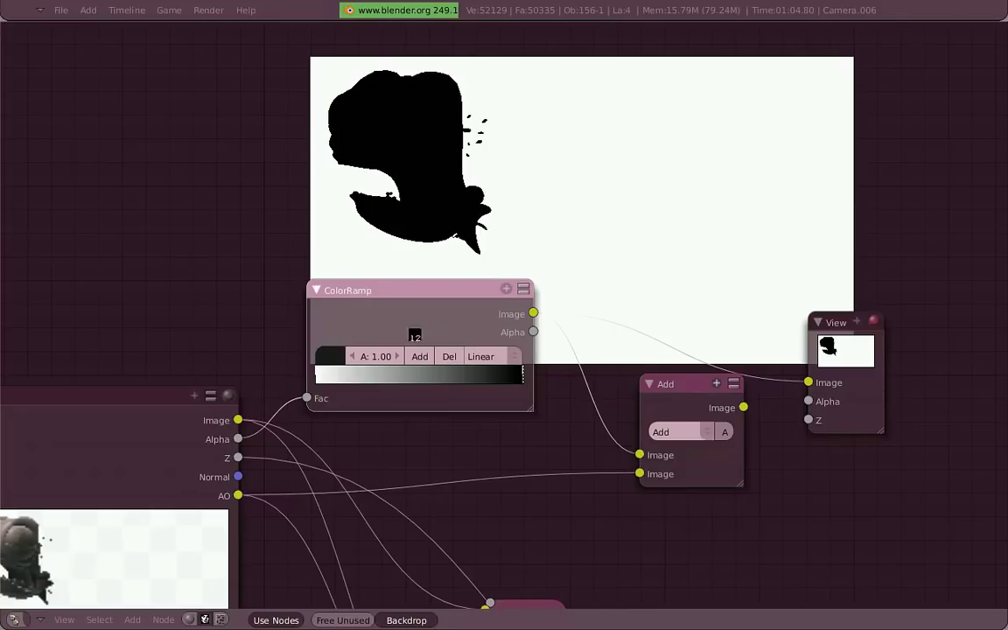
# Collapse the ColorRamp and Add nodes, regroup them by Multiply, and feed Add into its second image
pyautogui.click(321, 291)
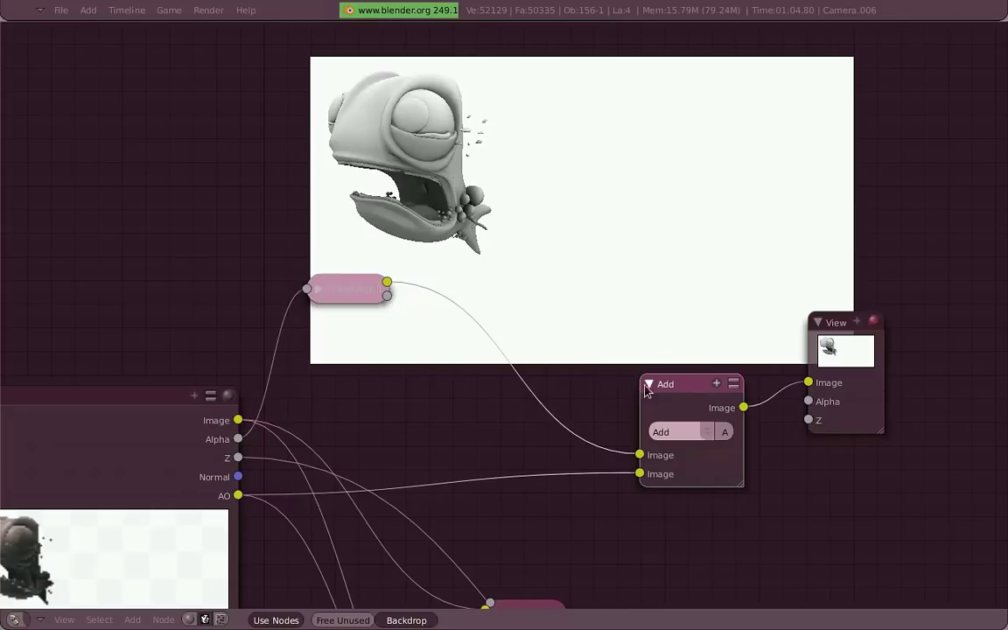
pyautogui.click(648, 383)
pyautogui.moveTo(687, 388)
pyautogui.mouseDown()
pyautogui.moveTo(381, 378)
pyautogui.moveTo(349, 353)
pyautogui.mouseUp()
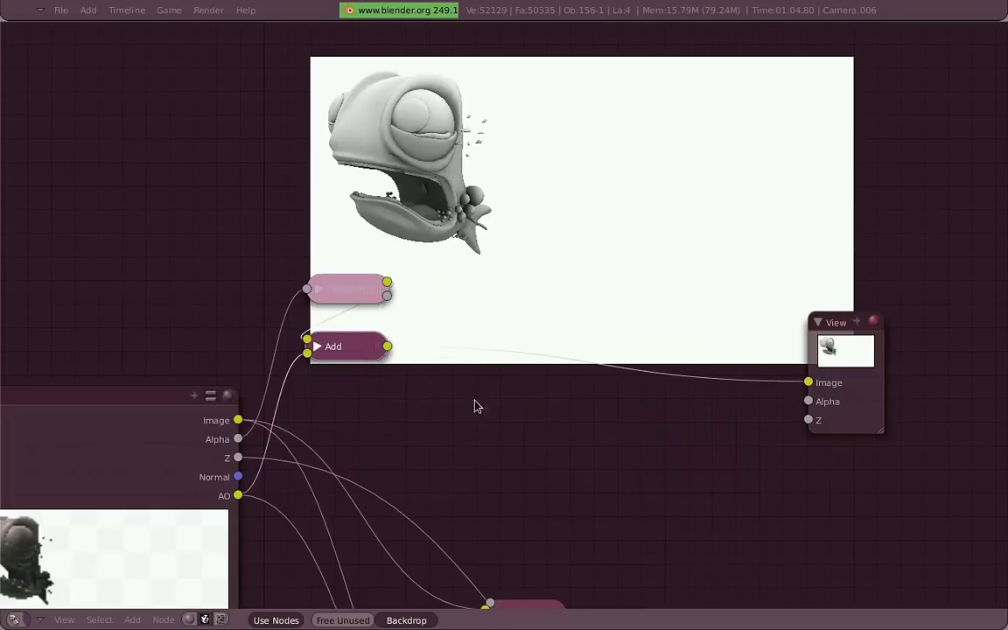
pyautogui.moveTo(475, 406); pyautogui.dragTo(394, 207, button='middle')
pyautogui.moveTo(447, 524); pyautogui.dragTo(473, 158)
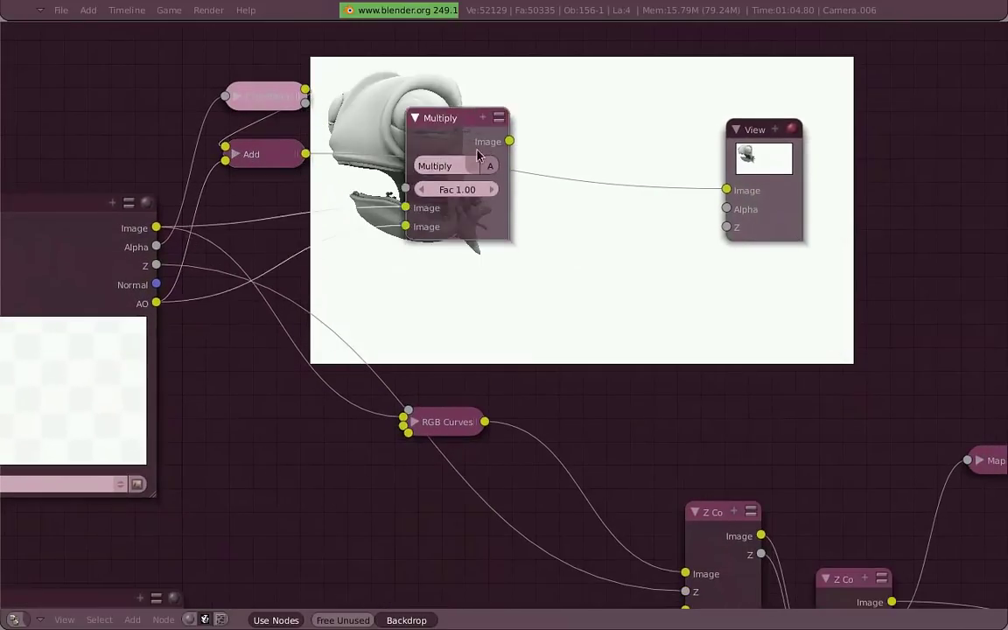
pyautogui.moveTo(477, 171)
pyautogui.mouseDown(button='middle')
pyautogui.moveTo(515, 378)
pyautogui.moveTo(474, 431)
pyautogui.mouseUp(button='middle')
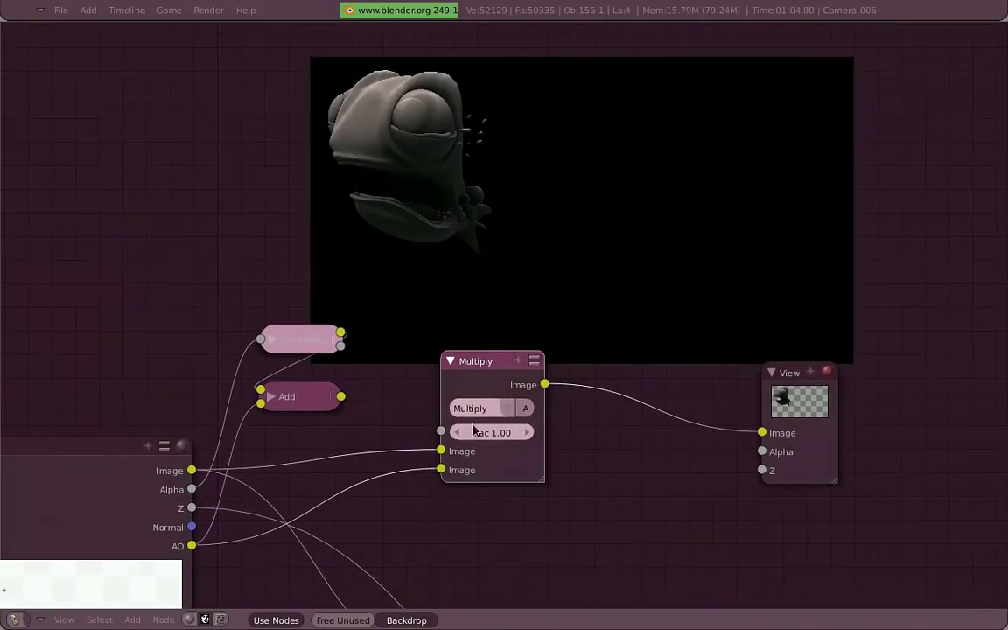
pyautogui.moveTo(341, 397); pyautogui.dragTo(440, 470)
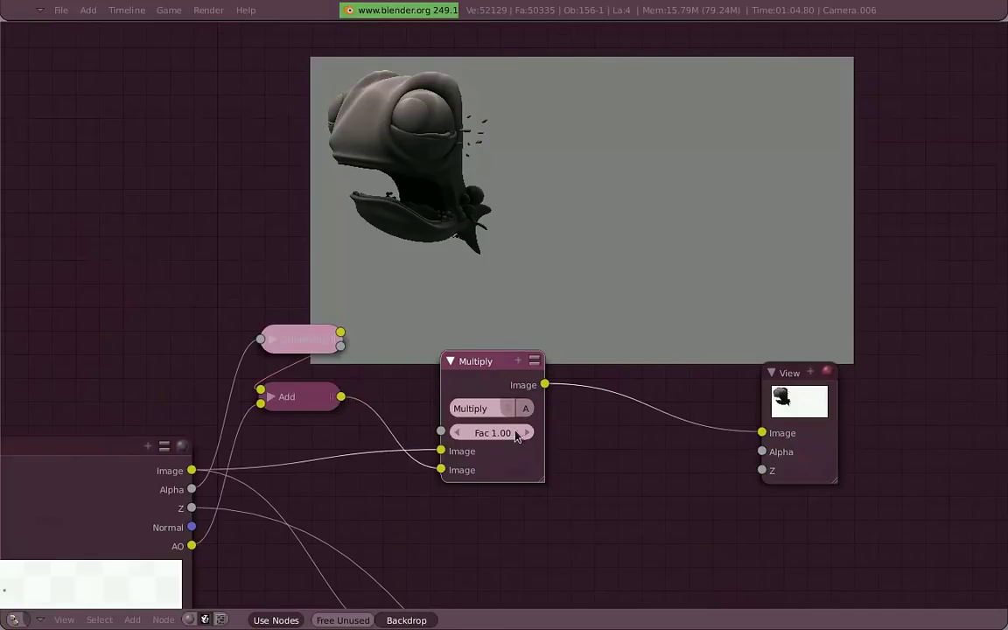
# Try Multiply factors 0.29 and 0.67, settle on 1.00, and relink Add's output into Multiply
pyautogui.moveTo(516, 438); pyautogui.dragTo(396, 395)
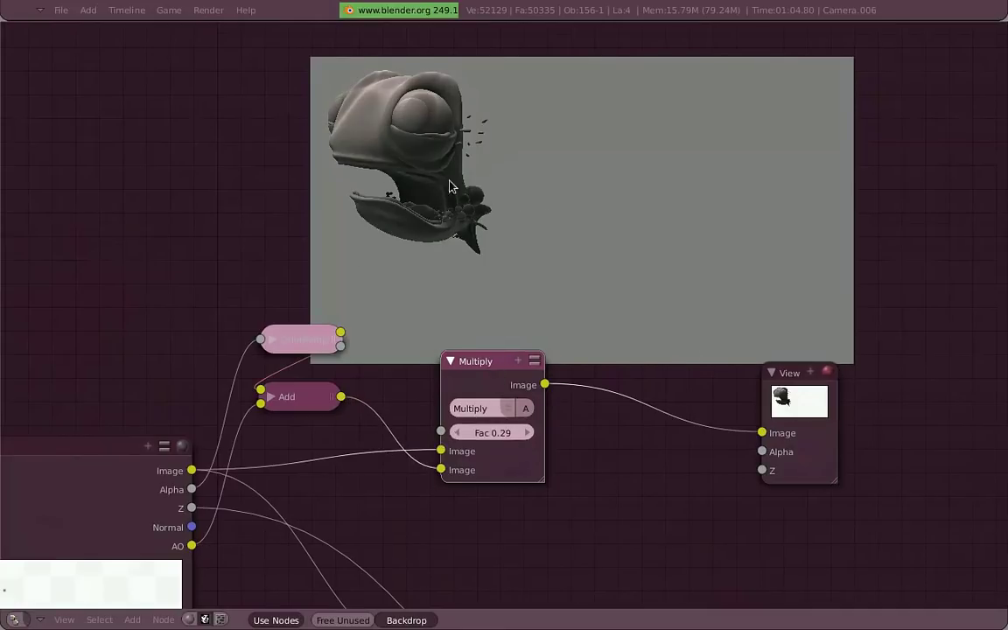
pyautogui.moveTo(531, 436); pyautogui.dragTo(596, 437)
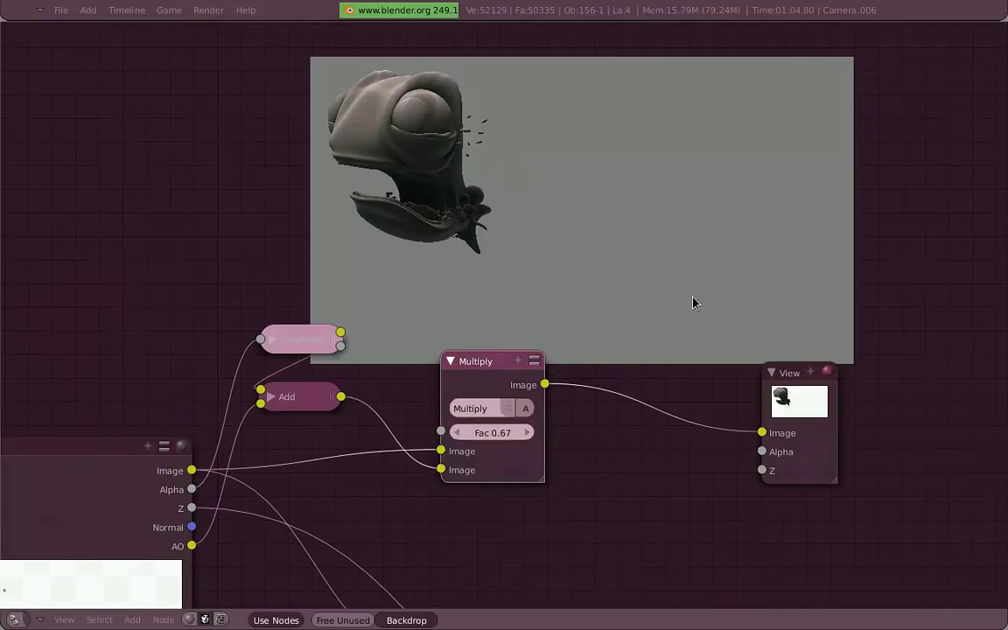
pyautogui.moveTo(497, 444); pyautogui.dragTo(688, 290)
pyautogui.moveTo(503, 395); pyautogui.dragTo(627, 401)
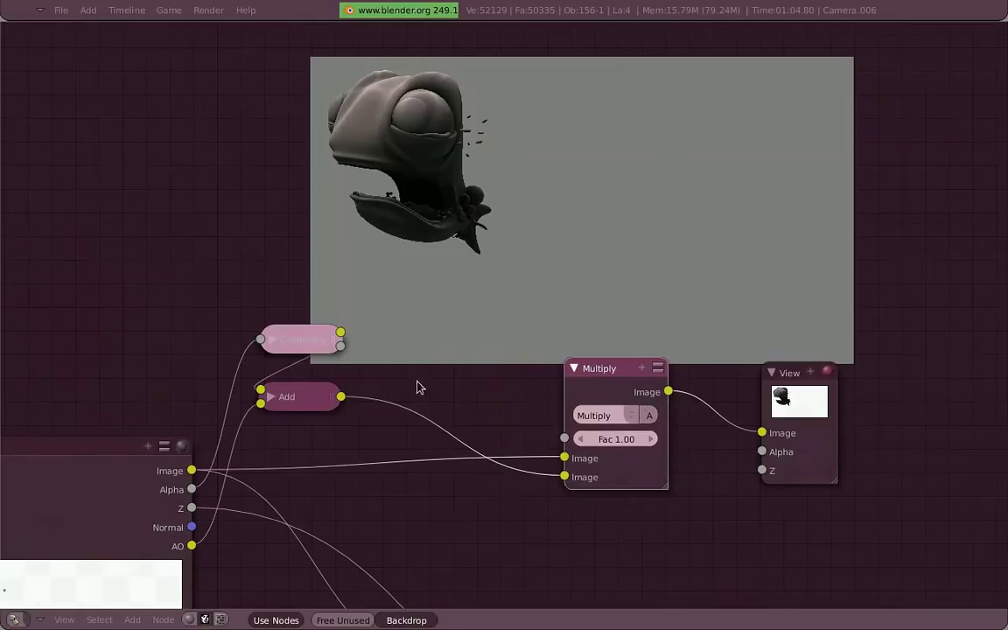
pyautogui.keyDown('ctrl'); pyautogui.keyDown('shift'); pyautogui.moveTo(297, 406); pyautogui.dragTo(292, 403); pyautogui.keyUp('shift'); pyautogui.keyUp('ctrl')
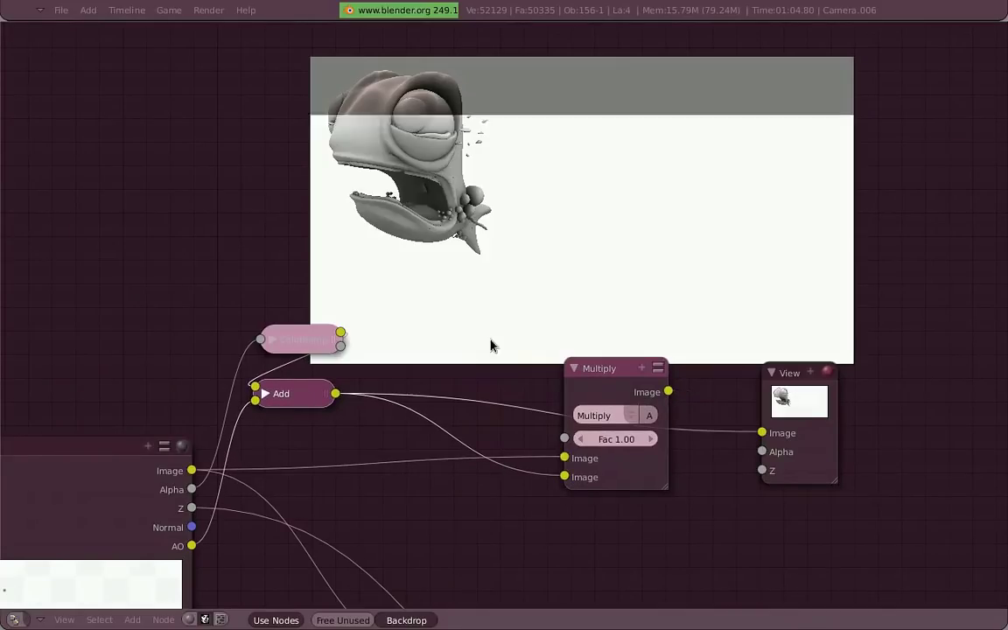
# Add an RGB Curves node beside Add and shift the Multiply and Viewer nodes right
pyautogui.hotkey('shift', 'a')
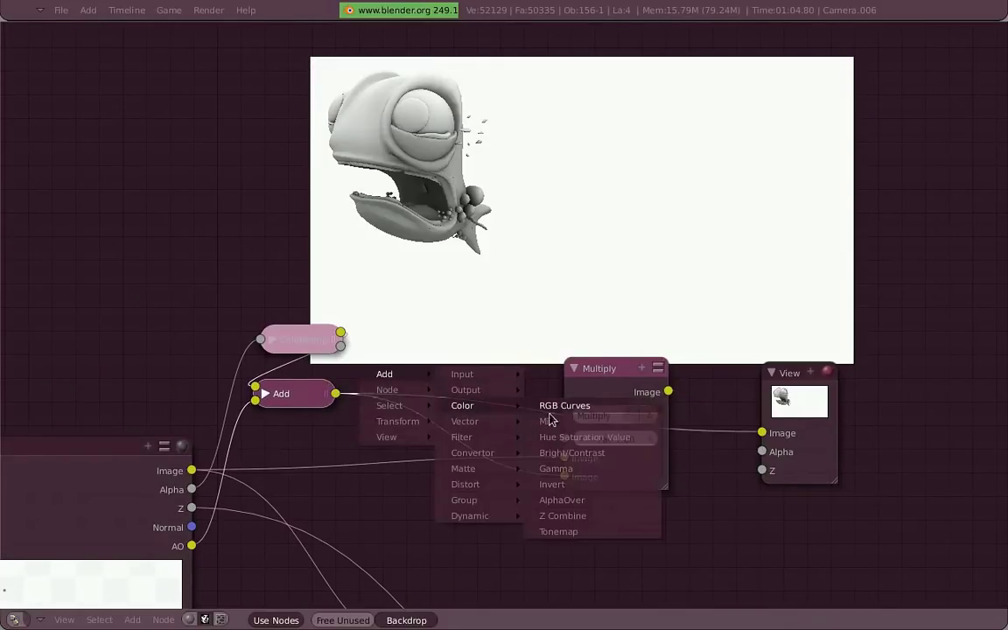
pyautogui.click(523, 406)
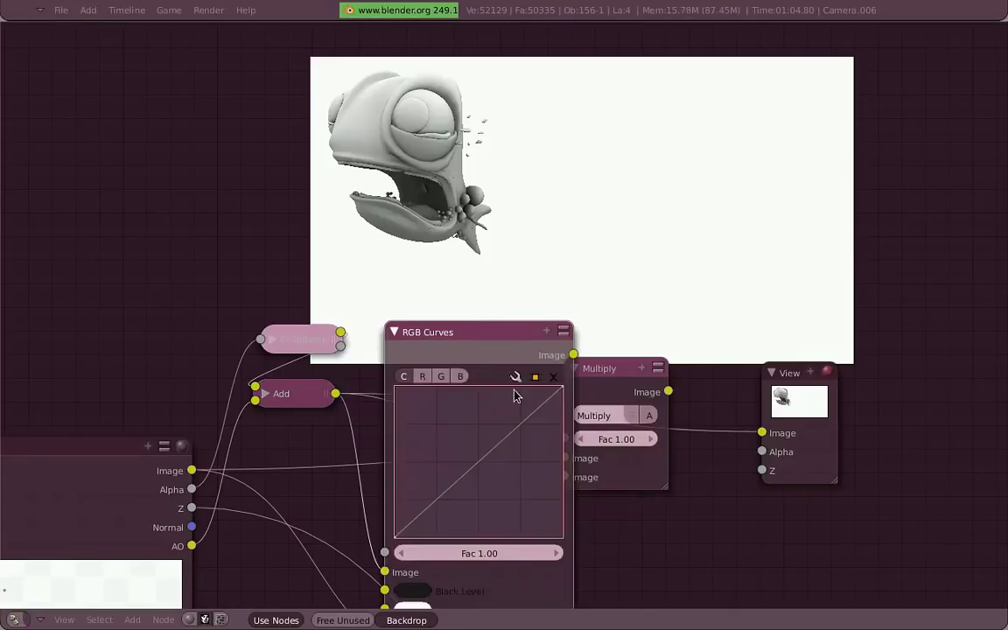
pyautogui.scroll(-2, 471, 165)
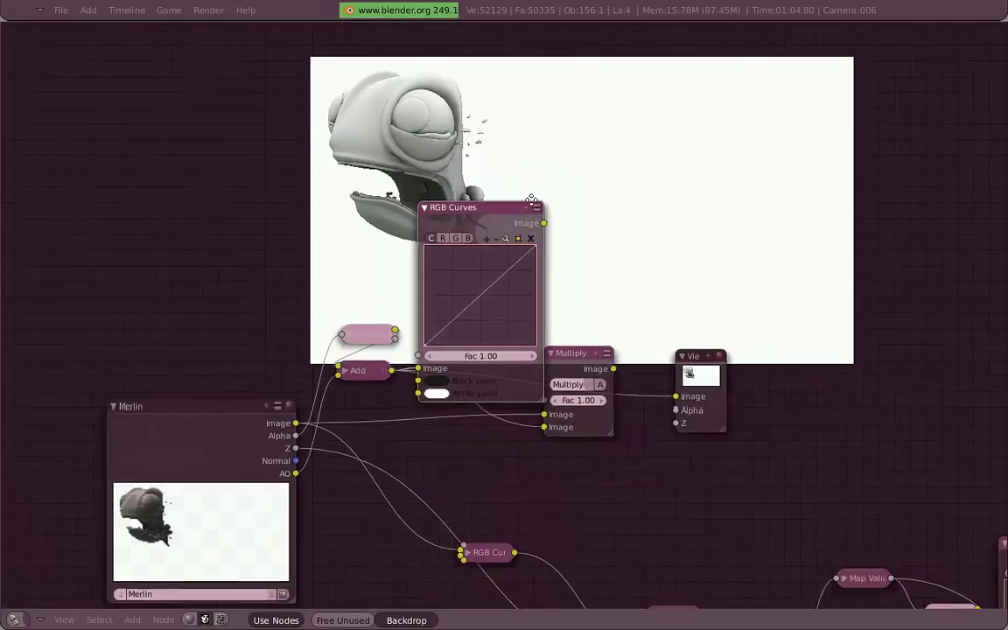
pyautogui.moveTo(471, 164); pyautogui.dragTo(366, 232, button='middle')
pyautogui.moveTo(351, 277)
pyautogui.mouseDown()
pyautogui.moveTo(407, 299)
pyautogui.moveTo(396, 287)
pyautogui.mouseUp()
pyautogui.moveTo(533, 411); pyautogui.dragTo(633, 410)
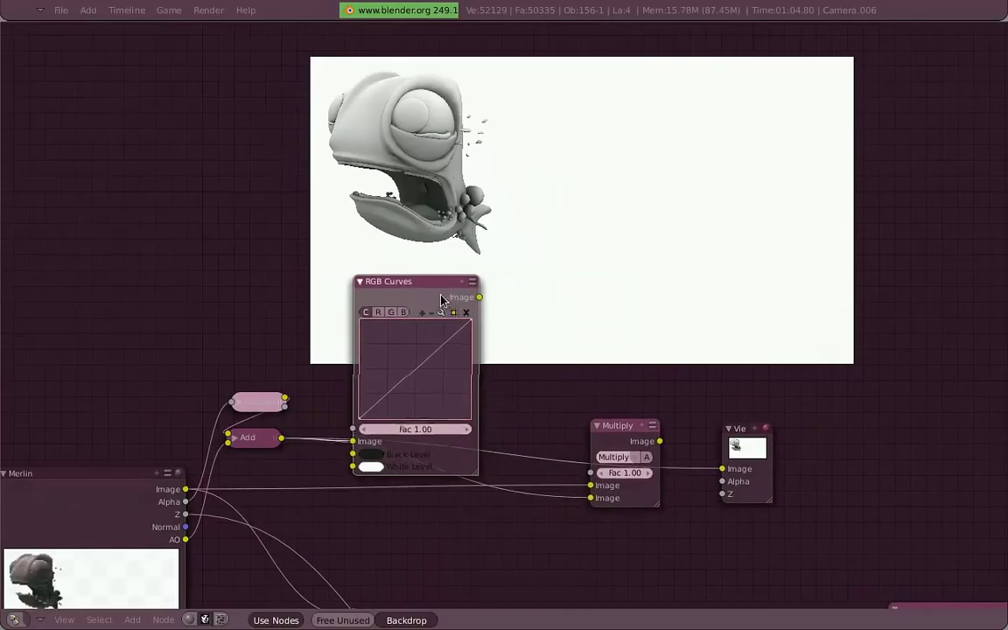
pyautogui.moveTo(449, 304)
pyautogui.mouseDown()
pyautogui.moveTo(423, 287)
pyautogui.moveTo(591, 498)
pyautogui.mouseUp()
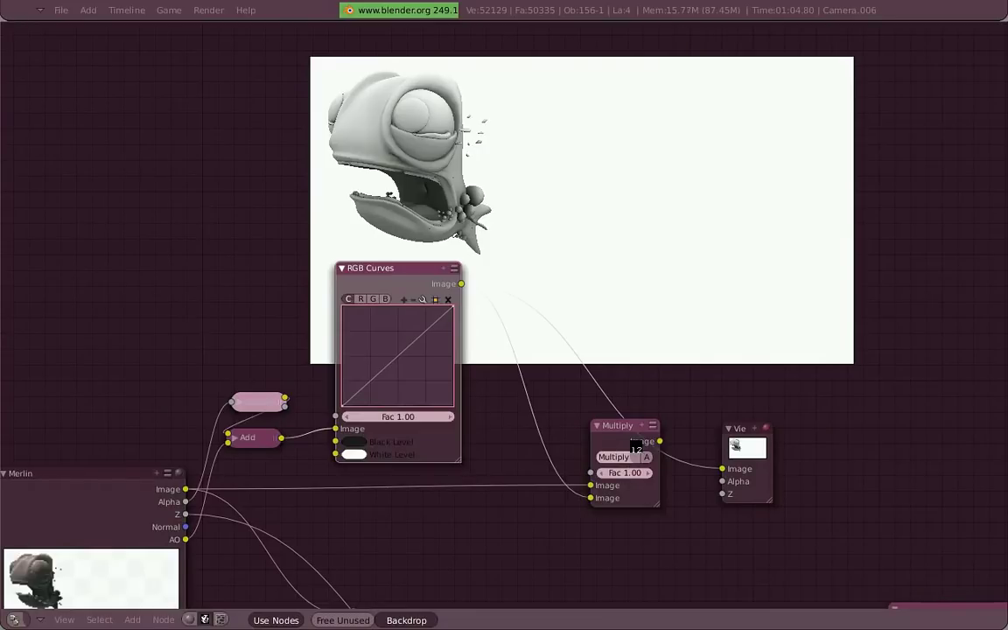
pyautogui.moveTo(599, 360); pyautogui.dragTo(573, 367, button='middle')
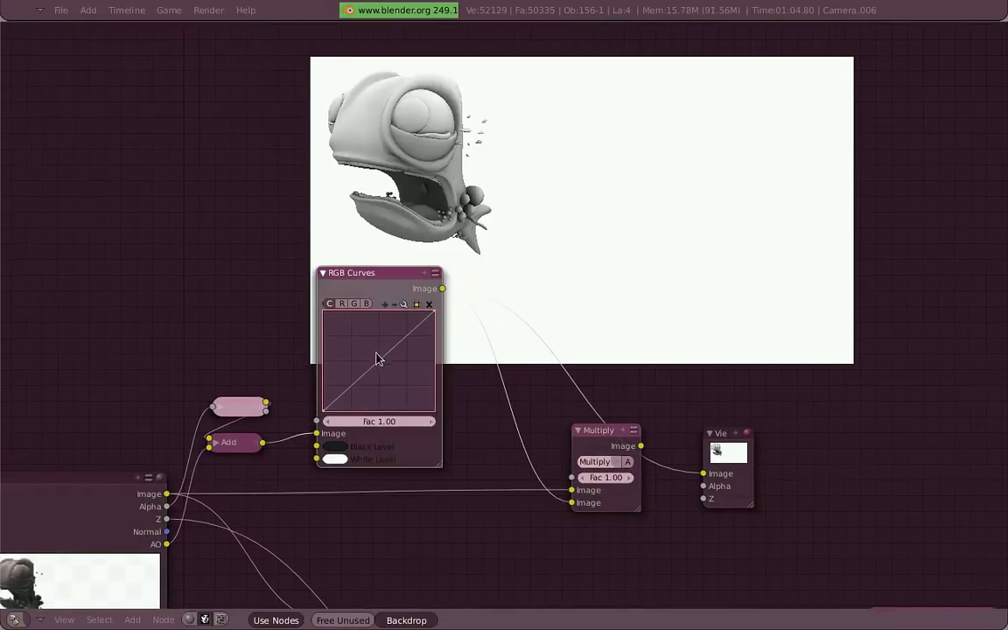
# Disconnect Multiply's second image input and bow the blue channel curve upward
pyautogui.moveTo(572, 502); pyautogui.dragTo(443, 438)
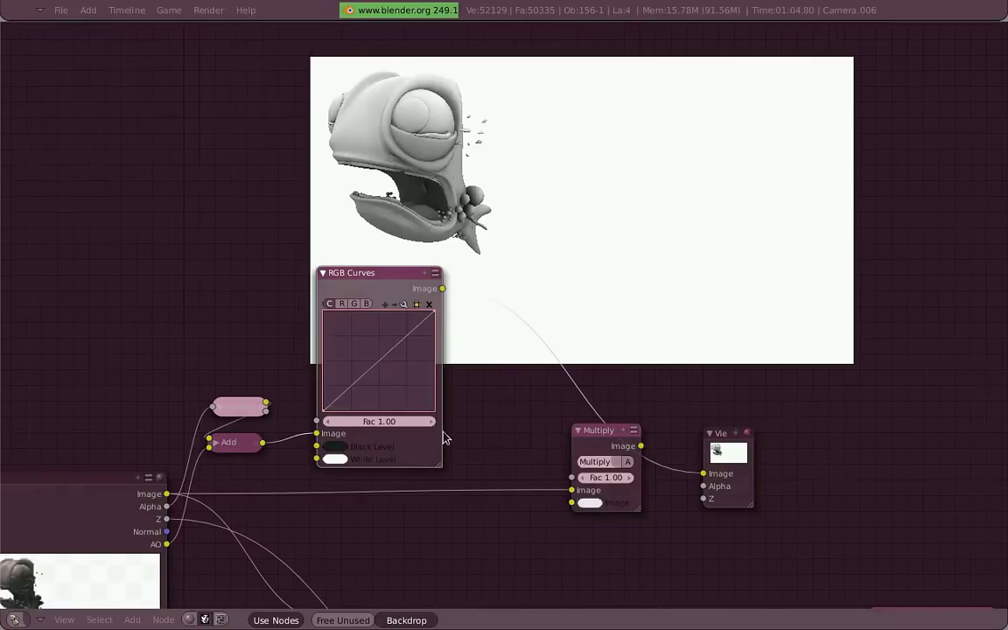
pyautogui.moveTo(394, 348)
pyautogui.mouseDown()
pyautogui.moveTo(395, 382)
pyautogui.moveTo(357, 329)
pyautogui.moveTo(387, 340)
pyautogui.mouseUp()
pyautogui.click(341, 303)
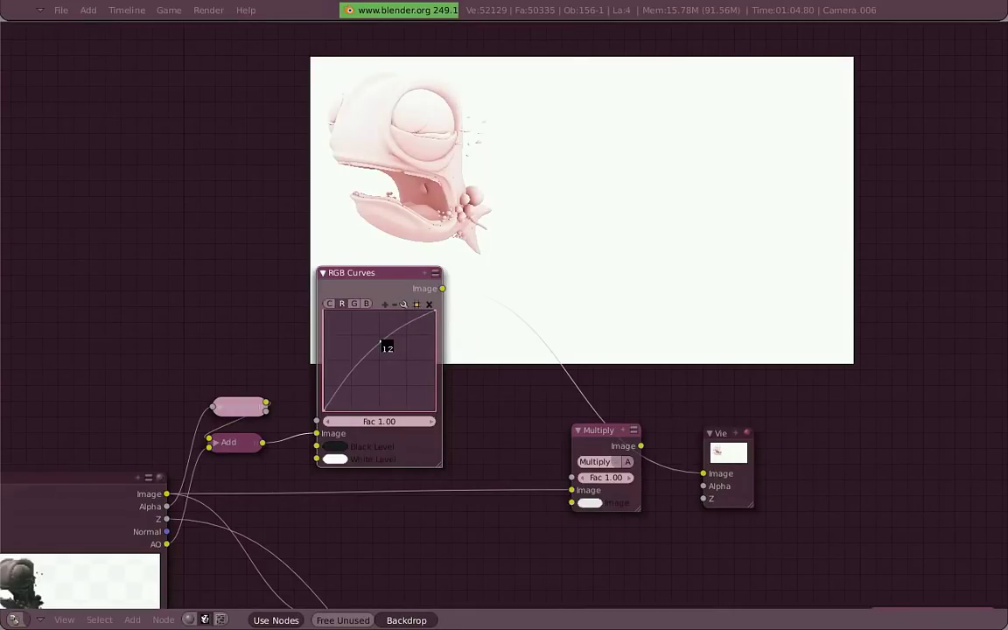
pyautogui.click(366, 304)
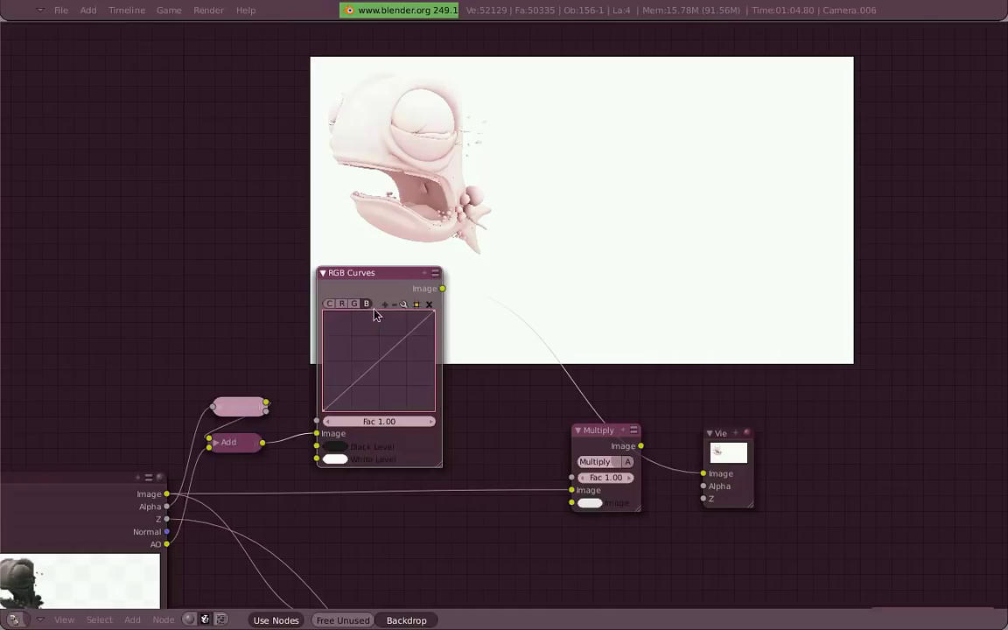
pyautogui.moveTo(429, 315); pyautogui.dragTo(401, 311)
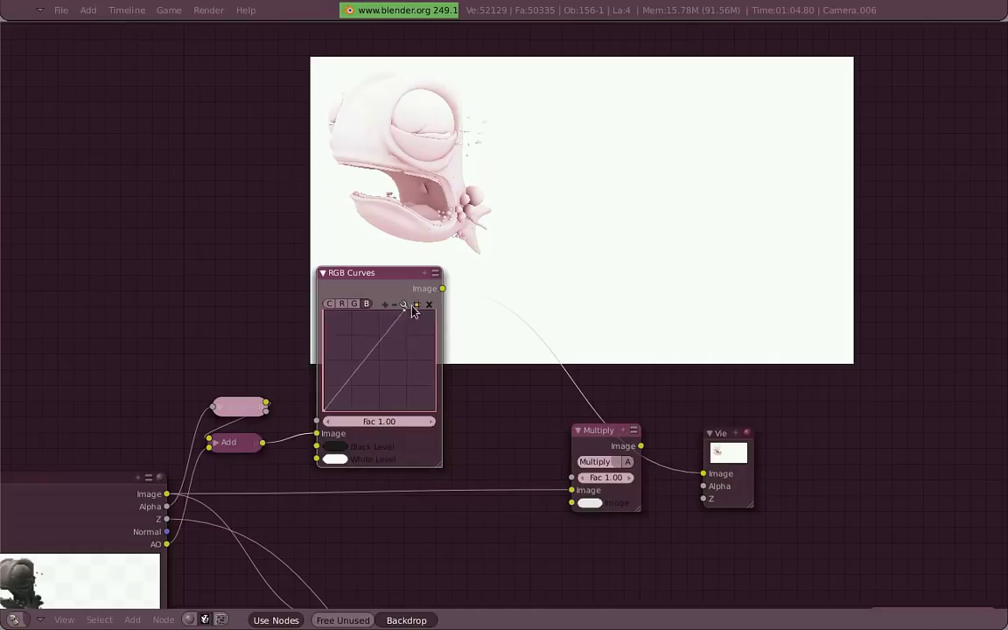
pyautogui.moveTo(366, 357); pyautogui.dragTo(364, 350)
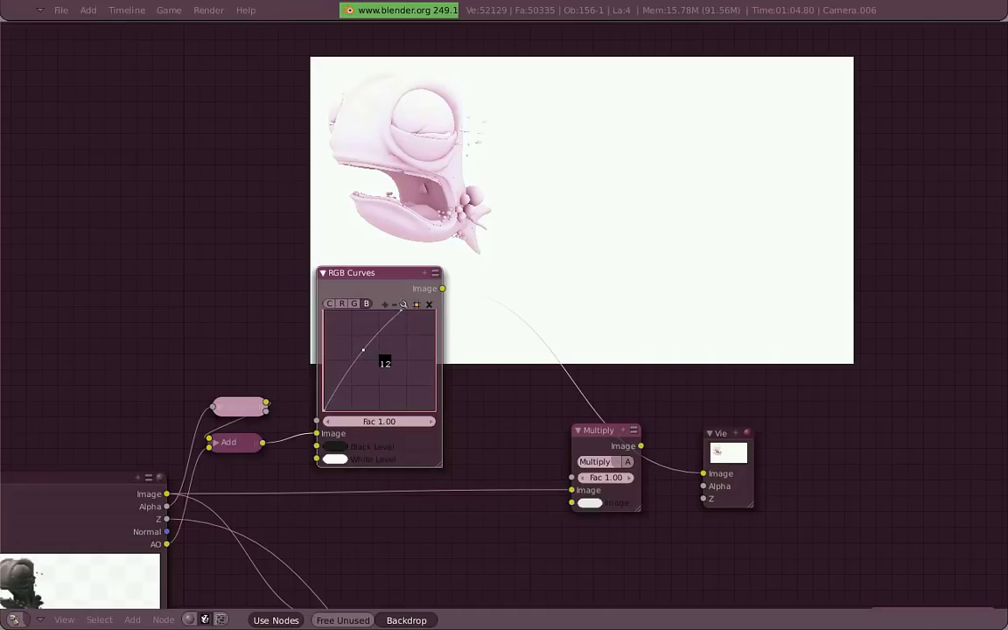
pyautogui.moveTo(411, 321); pyautogui.dragTo(454, 331)
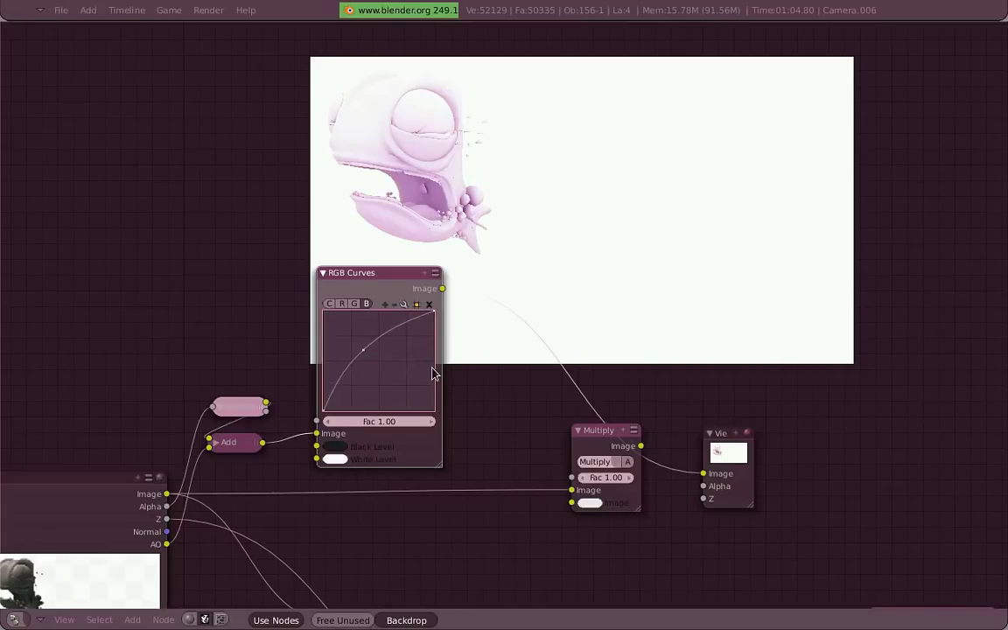
pyautogui.moveTo(337, 418)
pyautogui.mouseDown()
pyautogui.moveTo(330, 406)
pyautogui.moveTo(362, 389)
pyautogui.moveTo(318, 407)
pyautogui.mouseUp()
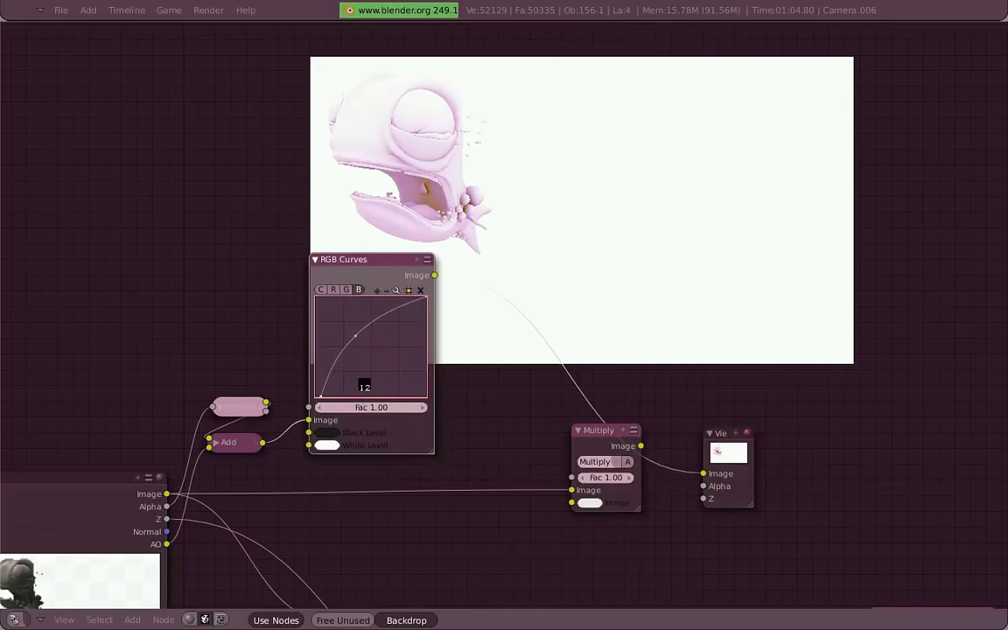
pyautogui.moveTo(344, 274); pyautogui.dragTo(361, 289)
pyautogui.moveTo(348, 420)
pyautogui.mouseDown()
pyautogui.moveTo(357, 417)
pyautogui.moveTo(344, 417)
pyautogui.mouseUp()
pyautogui.moveTo(382, 356); pyautogui.dragTo(398, 359)
# Bend the green and red channel curves upward to warm the render
pyautogui.click(362, 305)
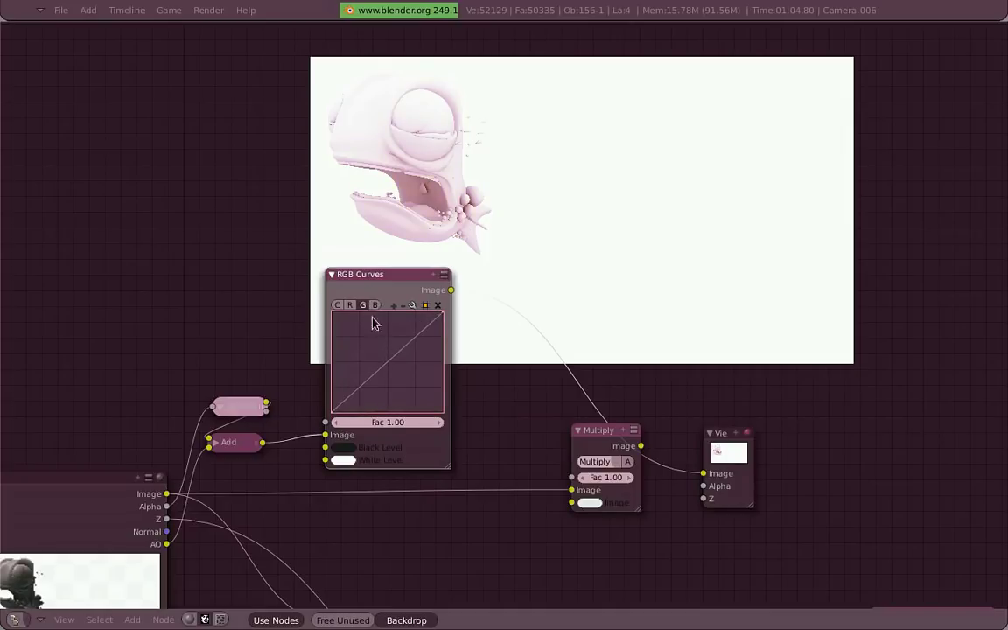
pyautogui.moveTo(374, 322); pyautogui.dragTo(411, 385)
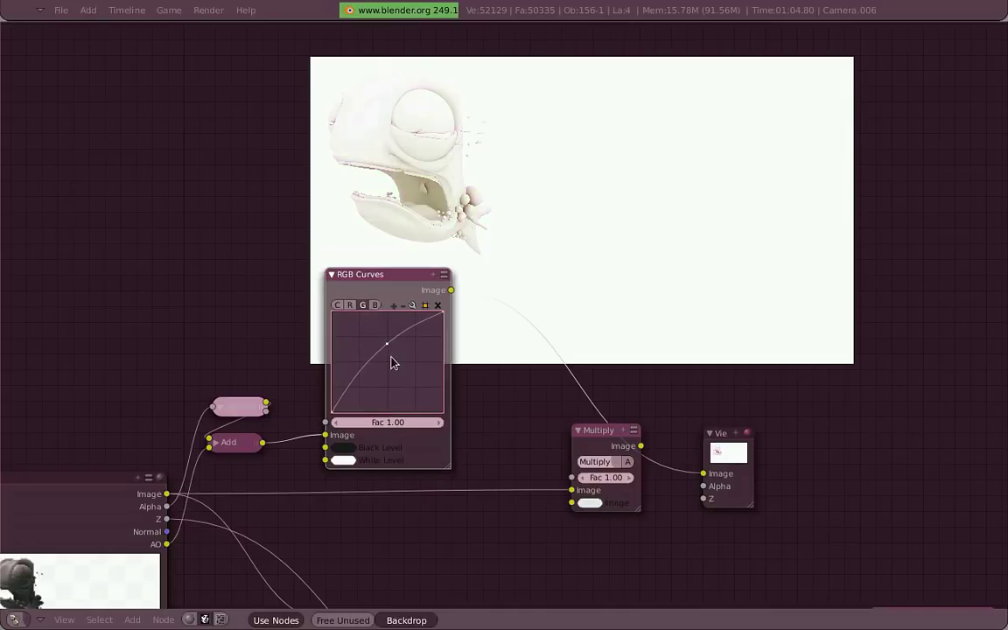
pyautogui.moveTo(401, 351); pyautogui.dragTo(420, 386)
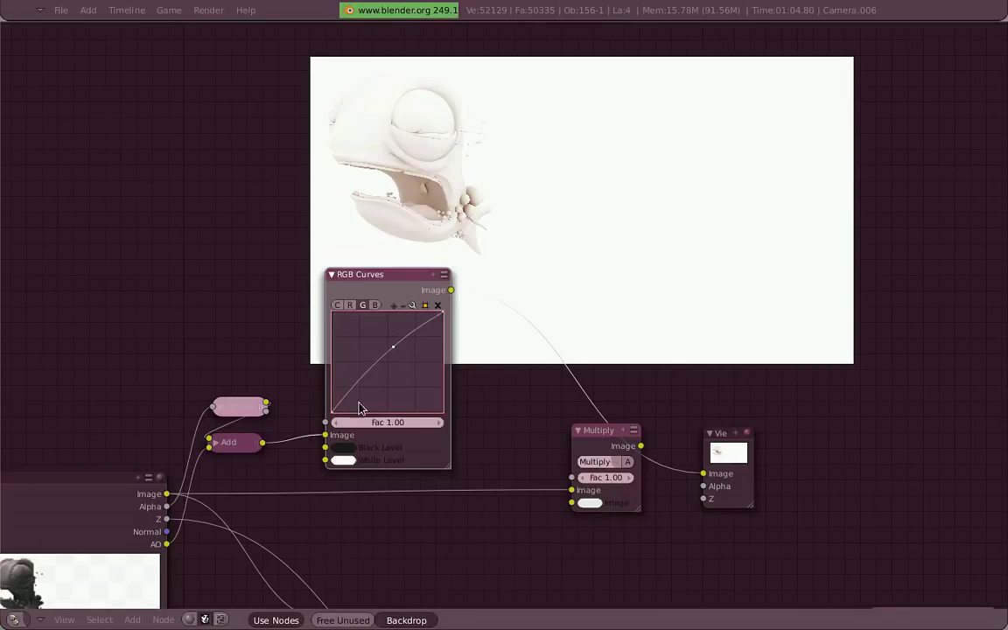
pyautogui.click(350, 305)
pyautogui.moveTo(387, 322); pyautogui.dragTo(428, 386)
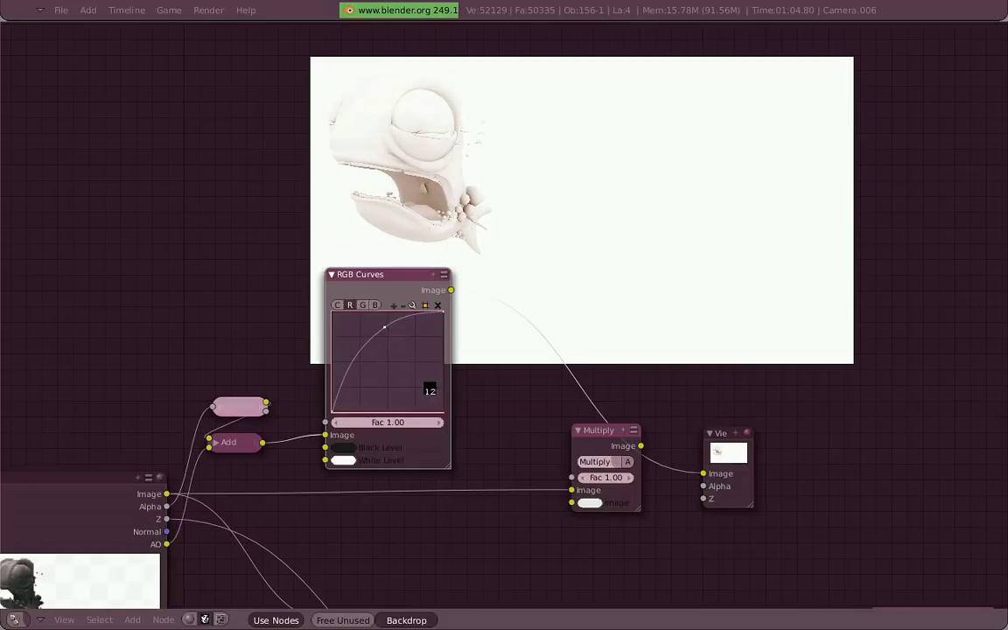
pyautogui.moveTo(394, 338); pyautogui.dragTo(436, 399)
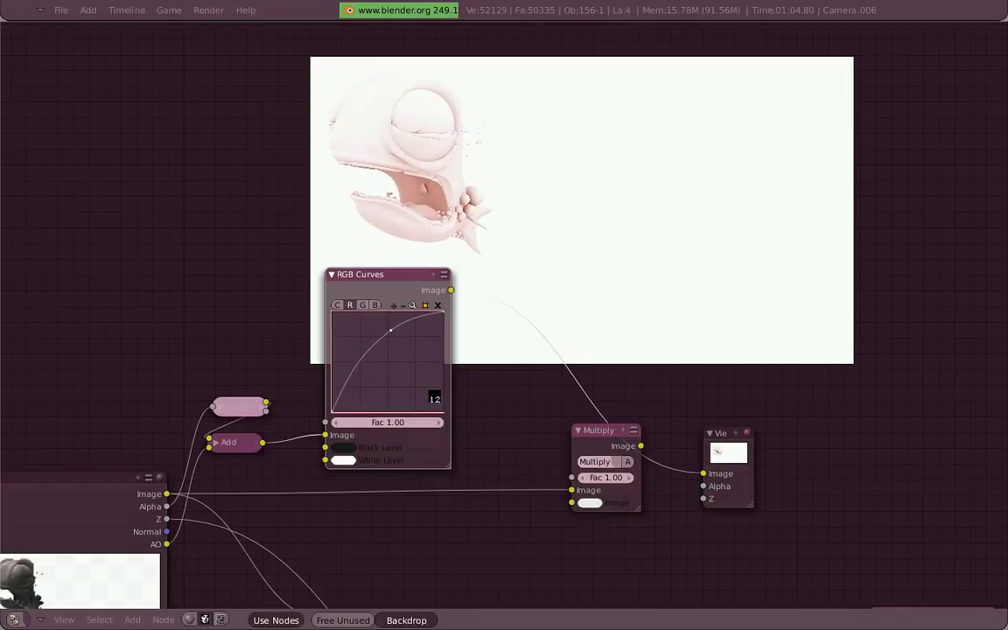
# Give the combined curve an S-shape and feed the curves output into Multiply's second image
pyautogui.click(337, 305)
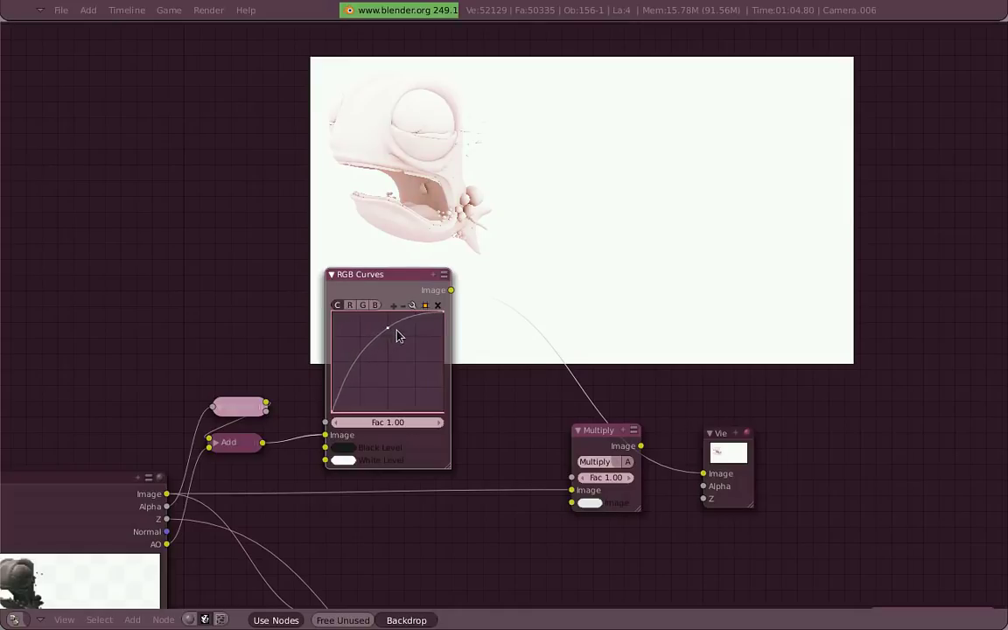
pyautogui.moveTo(399, 331); pyautogui.dragTo(415, 394)
pyautogui.moveTo(351, 380); pyautogui.dragTo(350, 387)
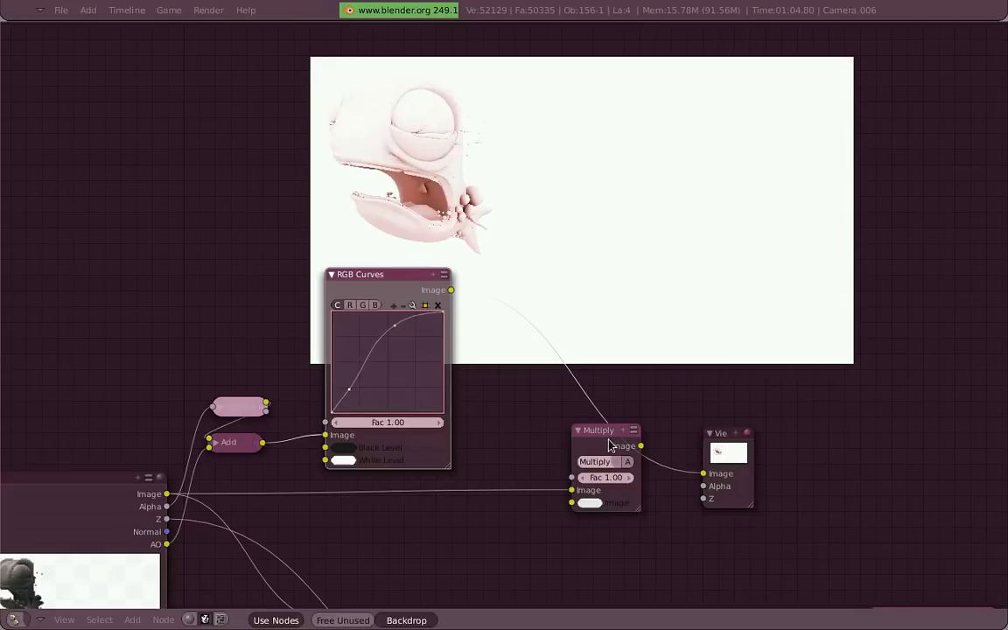
pyautogui.moveTo(610, 445)
pyautogui.mouseDown()
pyautogui.moveTo(479, 308)
pyautogui.moveTo(572, 502)
pyautogui.mouseUp()
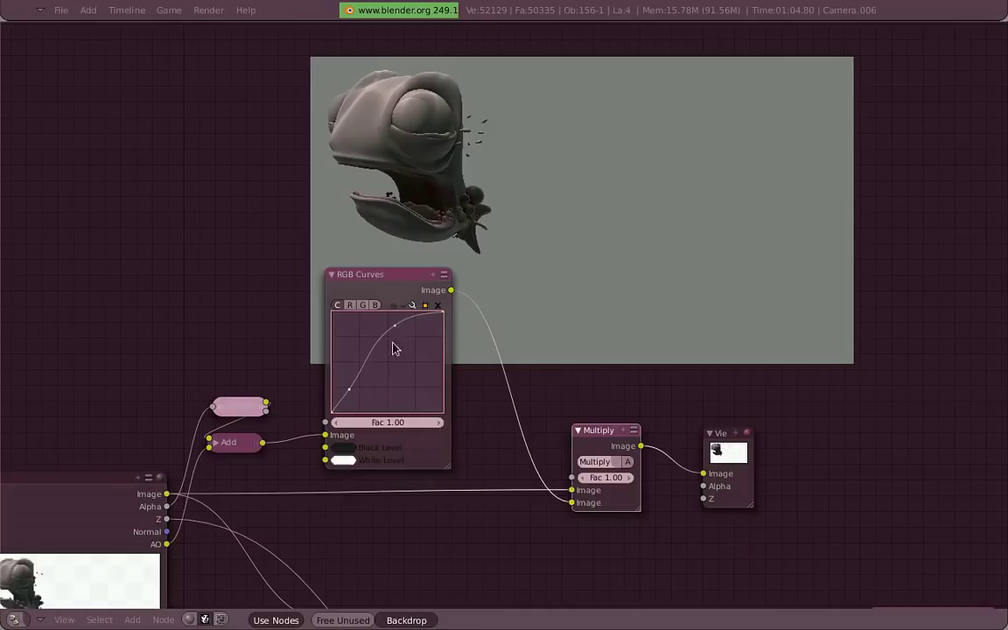
# Steepen the combined curve, flatten the red curve, and raise the Multiply factor to 2.00
pyautogui.moveTo(400, 331); pyautogui.dragTo(379, 325)
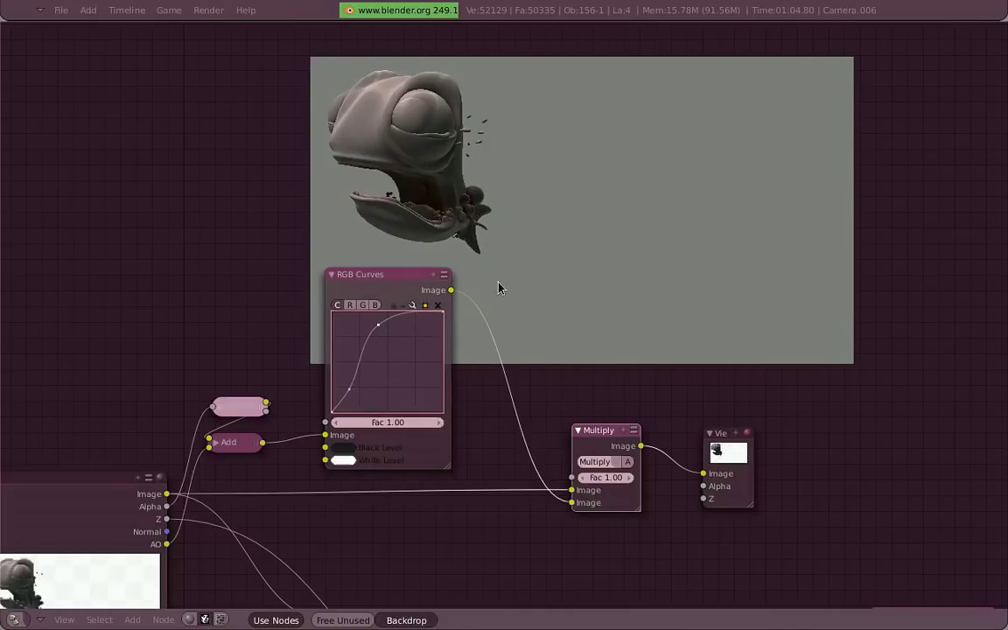
pyautogui.moveTo(359, 398); pyautogui.dragTo(349, 395)
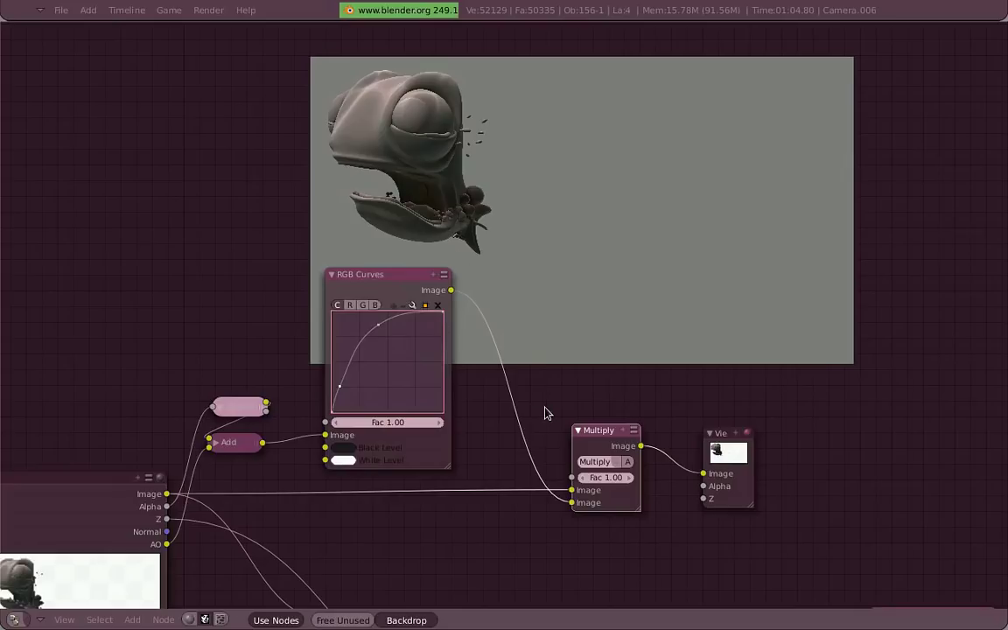
pyautogui.click(349, 305)
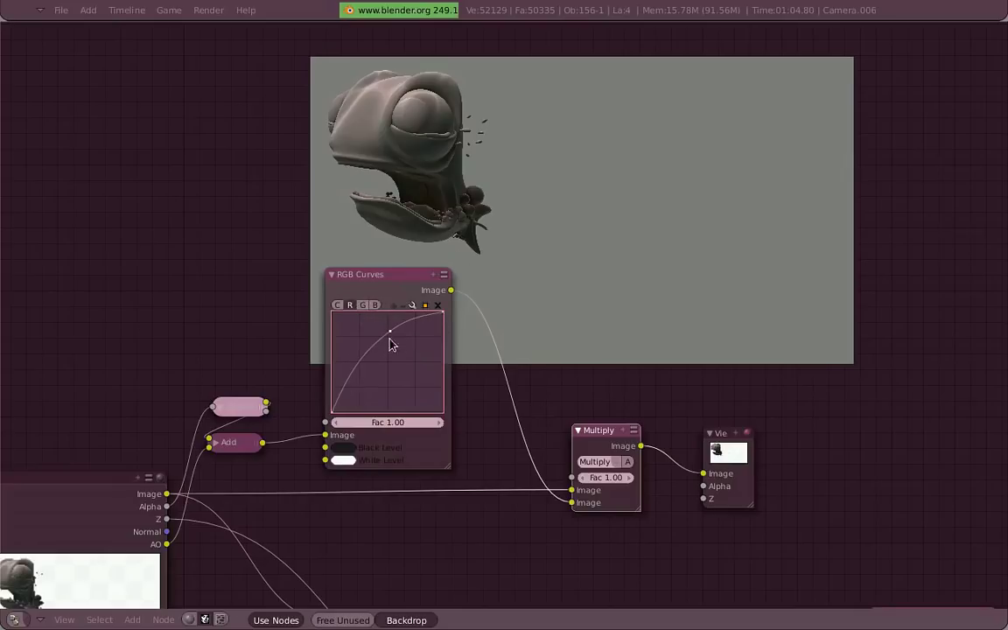
pyautogui.moveTo(391, 345); pyautogui.dragTo(399, 352)
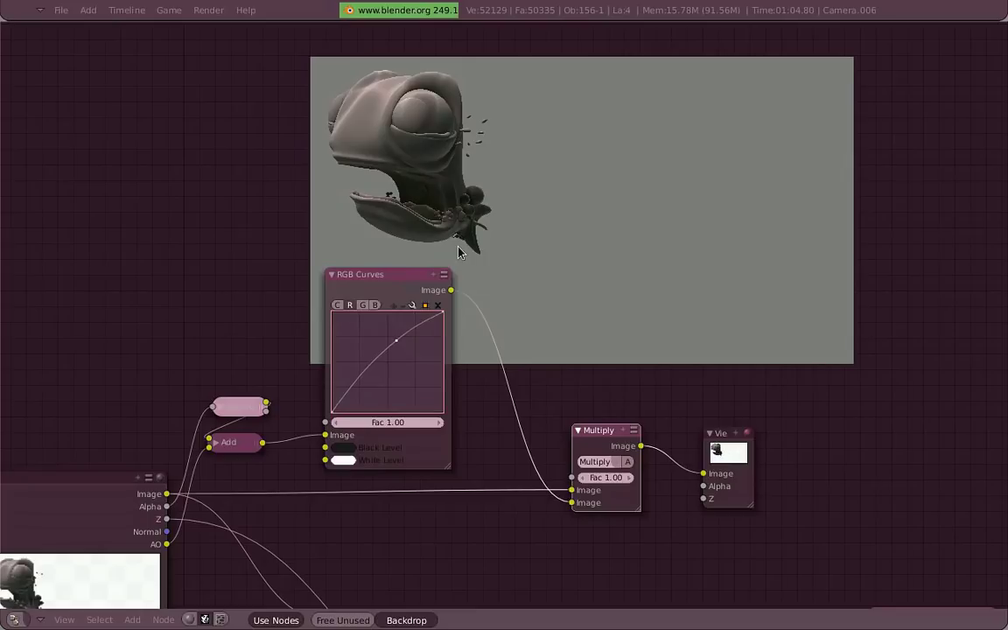
pyautogui.moveTo(612, 482); pyautogui.dragTo(714, 488)
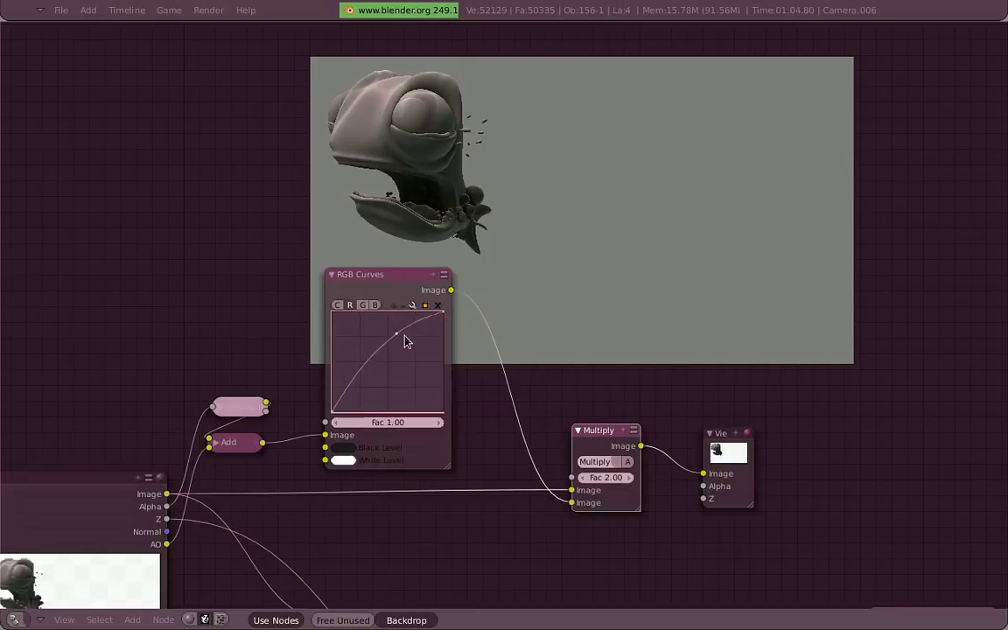
# Steepen the red curve for warmer tones and nudge the blue curve's point up-left
pyautogui.moveTo(405, 338)
pyautogui.mouseDown()
pyautogui.moveTo(344, 316)
pyautogui.moveTo(379, 334)
pyautogui.mouseUp()
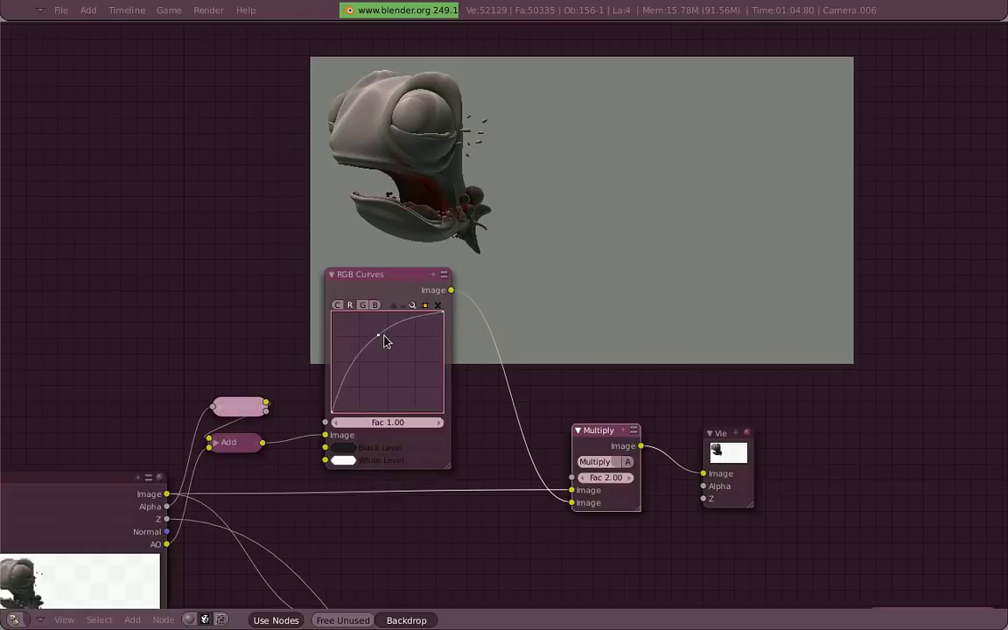
pyautogui.click(374, 304)
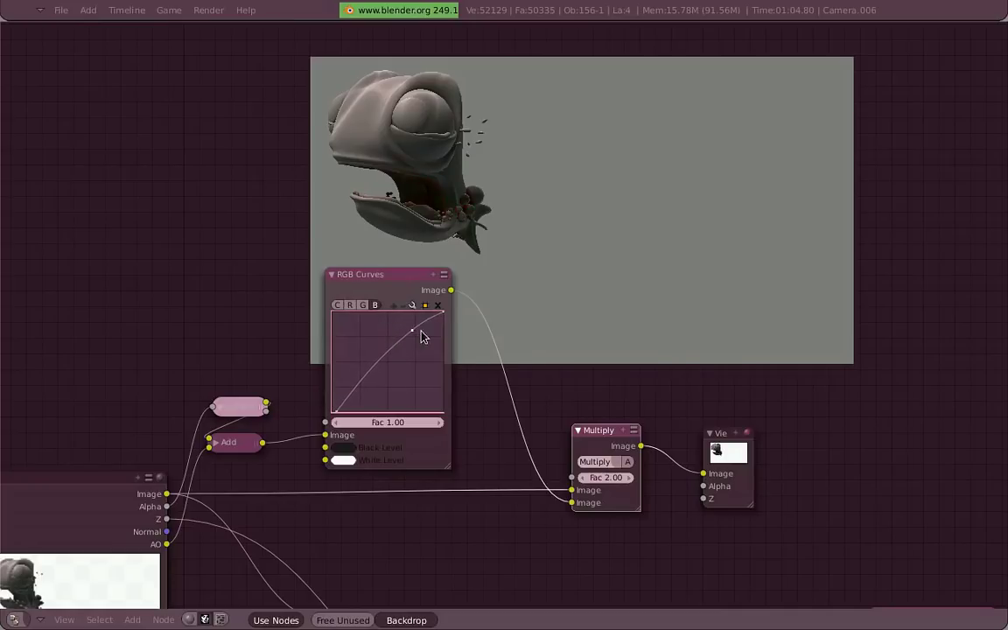
pyautogui.moveTo(512, 326); pyautogui.dragTo(568, 242)
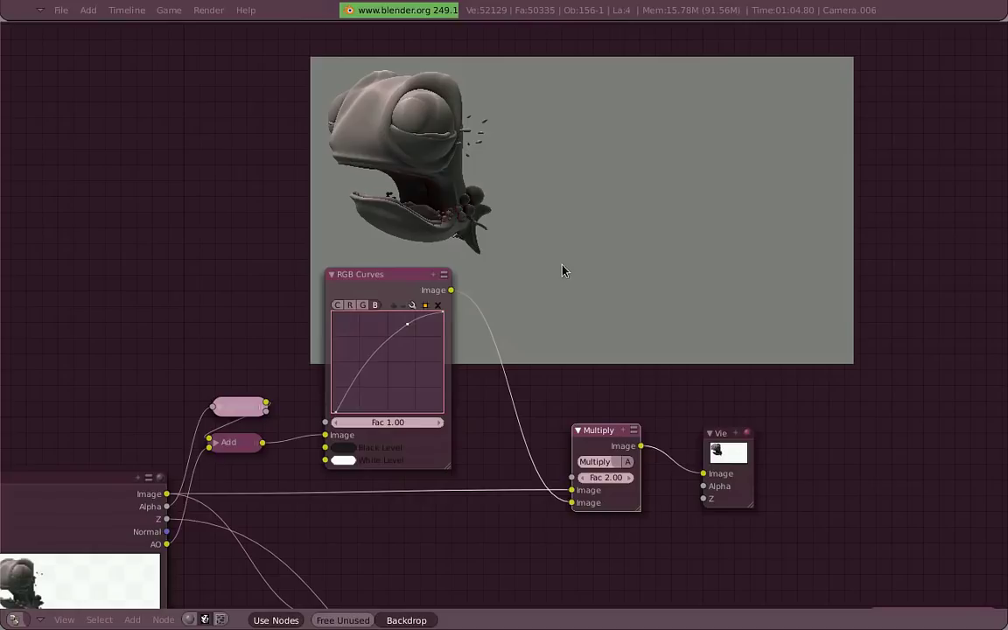
pyautogui.scroll(-3, 563, 270)
# Delete the curves node on Merlin's image and link Merlin's Multiply result into Z Combine
pyautogui.moveTo(596, 308)
pyautogui.mouseDown(button='middle')
pyautogui.moveTo(420, 159)
pyautogui.moveTo(479, 165)
pyautogui.mouseUp(button='middle')
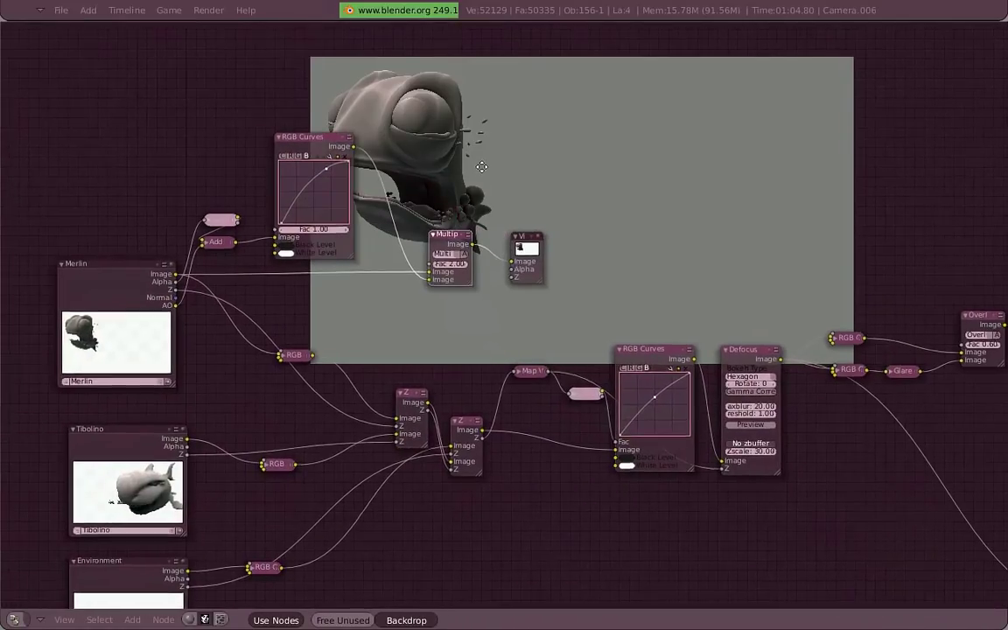
pyautogui.scroll(1, 437, 308)
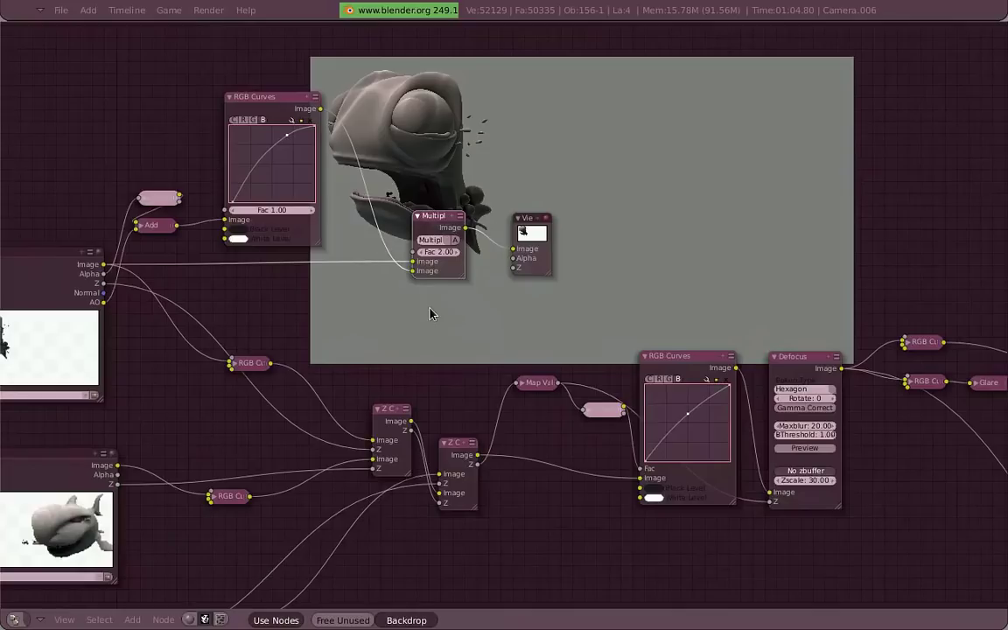
pyautogui.moveTo(260, 371); pyautogui.dragTo(326, 396)
pyautogui.press('x')
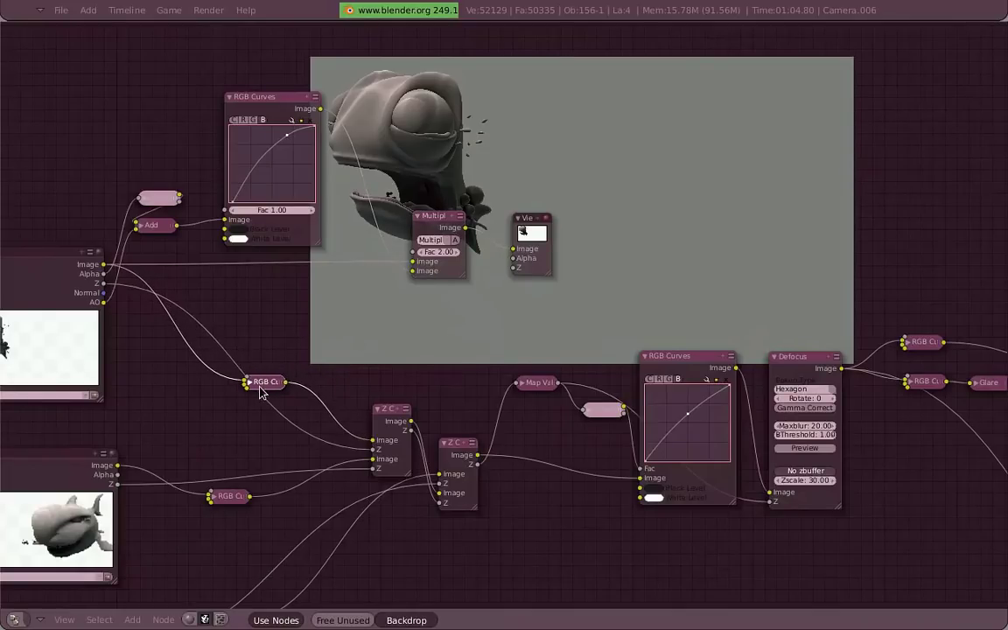
pyautogui.moveTo(444, 240)
pyautogui.mouseDown()
pyautogui.moveTo(408, 246)
pyautogui.moveTo(374, 441)
pyautogui.mouseUp()
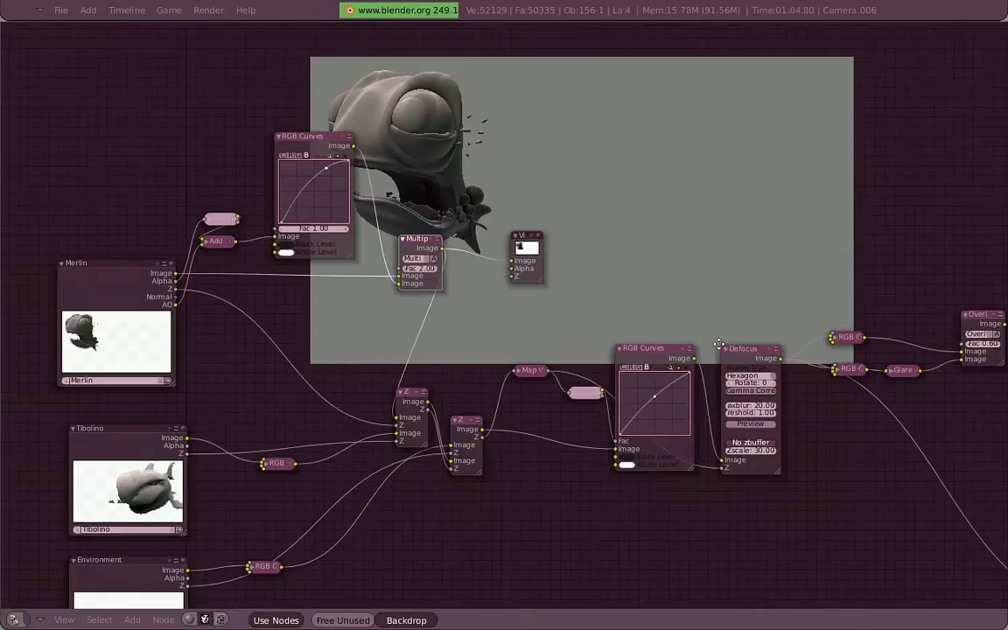
pyautogui.keyDown('ctrl'); pyautogui.hscroll(5, 406, 382); pyautogui.keyUp('ctrl')
pyautogui.keyDown('ctrl'); pyautogui.hscroll(8, 524, 419); pyautogui.keyUp('ctrl')
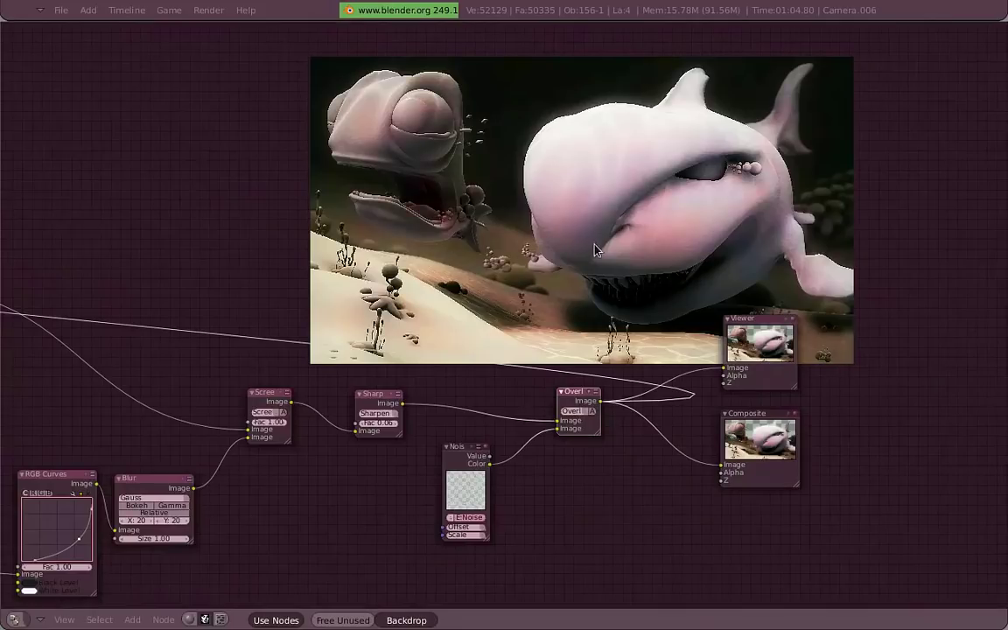
pyautogui.hotkey('ctrl', 'Up')
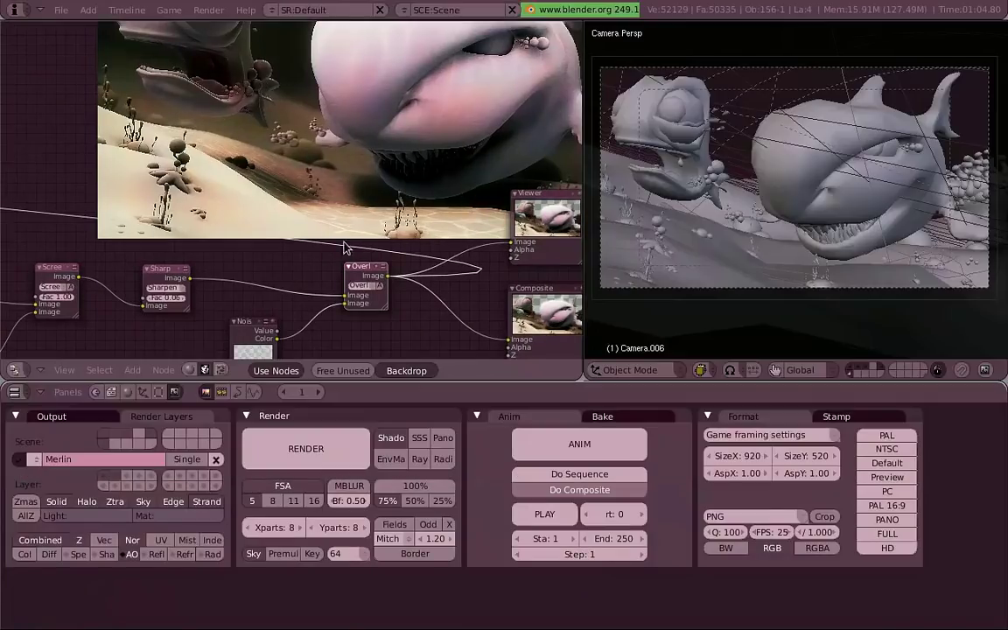
pyautogui.hotkey('shift', 'F10')
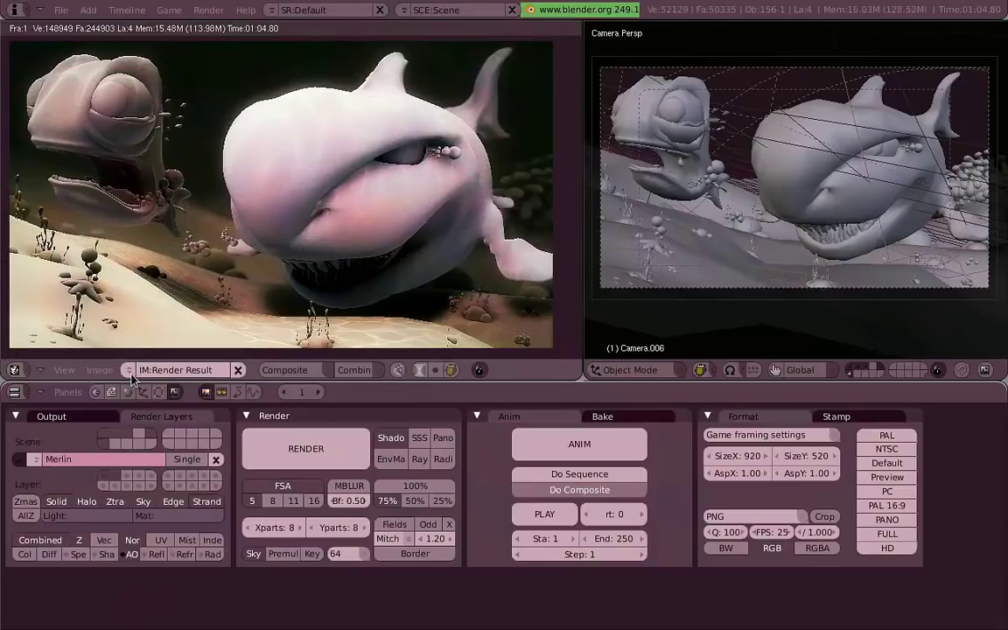
pyautogui.click(128, 370)
pyautogui.click(147, 257)
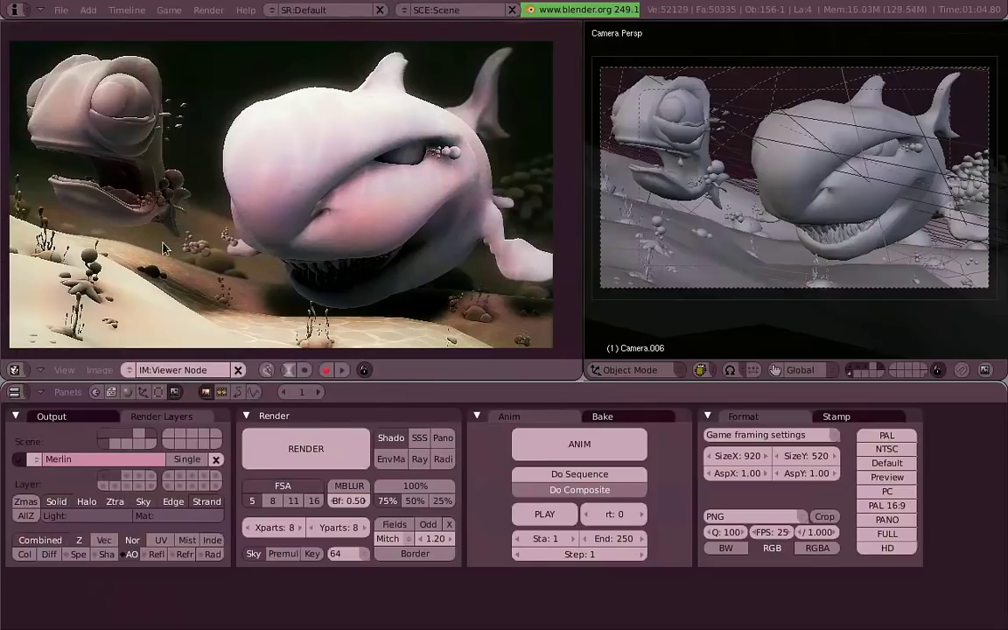
pyautogui.hotkey('ctrl', 'Up')
pyautogui.scroll(2, 263, 323)
pyautogui.scroll(2, 300, 356)
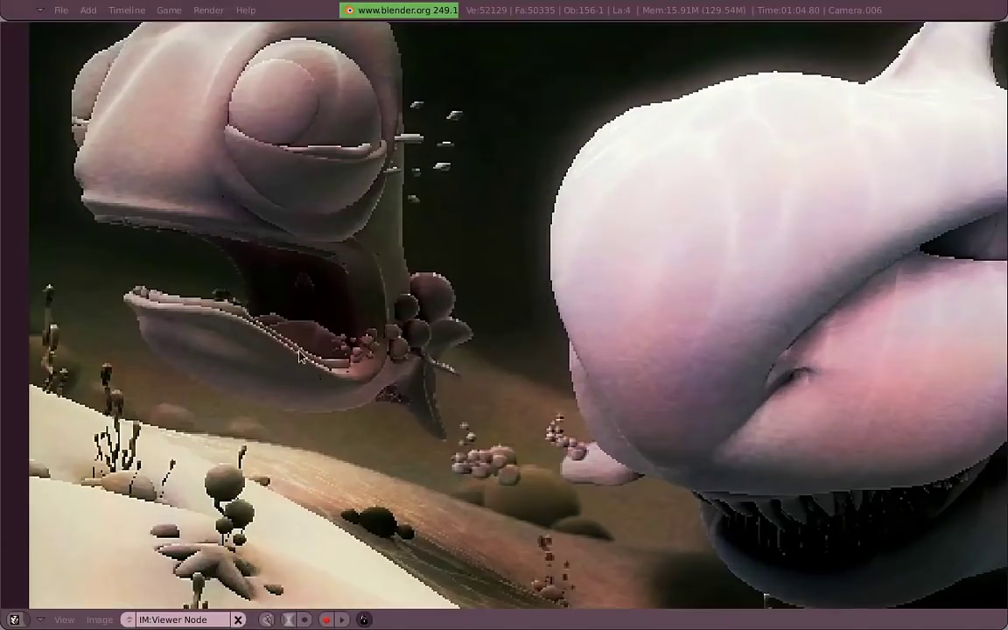
pyautogui.scroll(1, 300, 357)
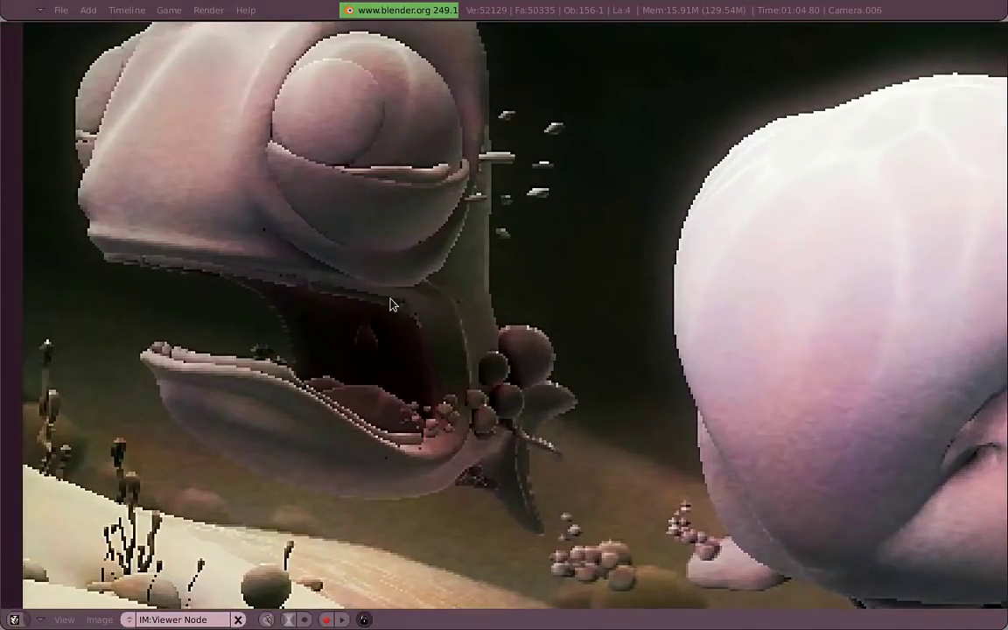
pyautogui.scroll(-1, 372, 169)
pyautogui.scroll(-2, 511, 263)
pyautogui.moveTo(858, 446); pyautogui.dragTo(714, 378, button='middle')
pyautogui.hotkey('ctrl', 'Up')
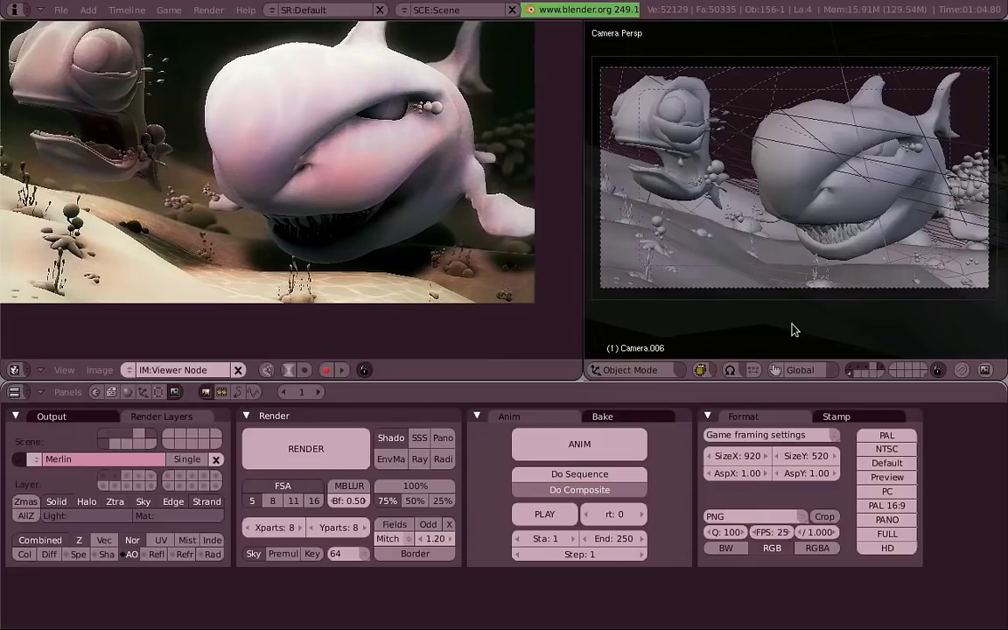
pyautogui.moveTo(458, 299); pyautogui.dragTo(482, 329, button='middle')
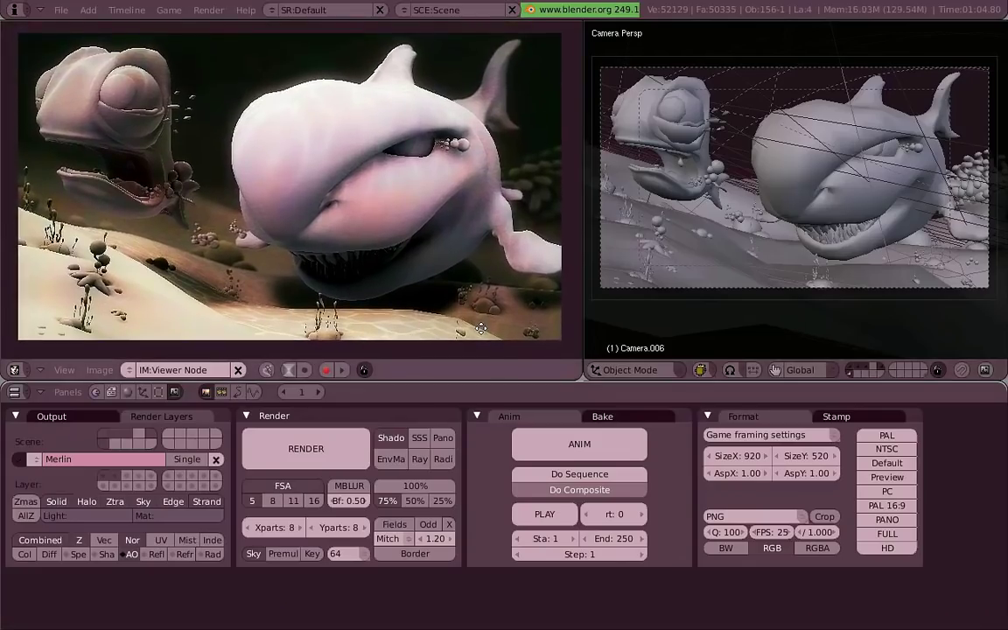
pyautogui.hotkey('shift', 'F3')
# Move the spare Viewer to the output end and delete the duplicate Viewer node
pyautogui.hotkey('ctrl', 'Up')
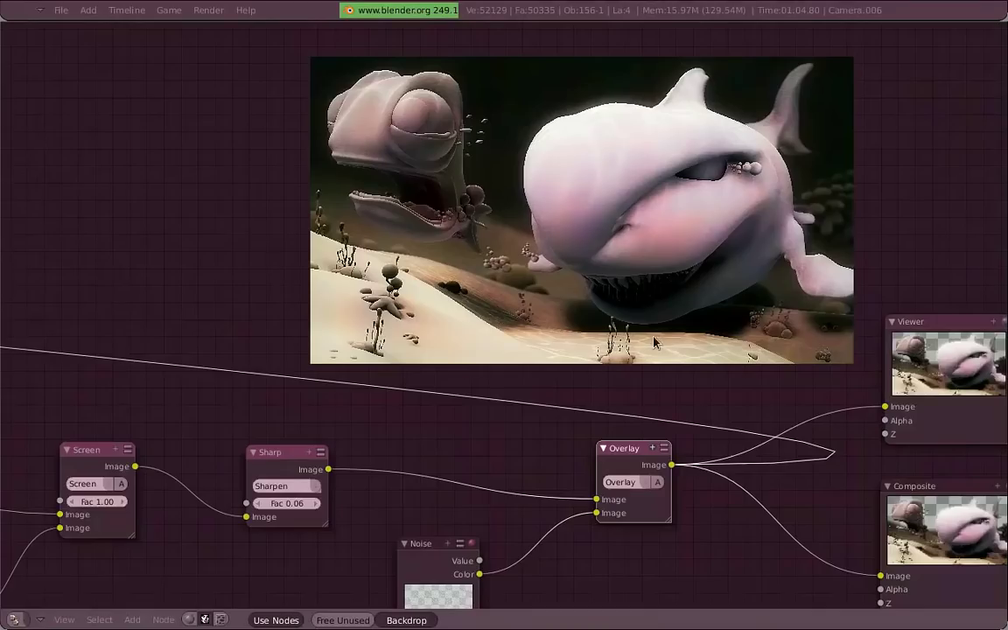
pyautogui.scroll(-2, 499, 302)
pyautogui.moveTo(499, 302); pyautogui.dragTo(380, 270, button='middle')
pyautogui.moveTo(61, 289); pyautogui.dragTo(117, 292, button='middle')
pyautogui.moveTo(96, 276); pyautogui.dragTo(875, 319)
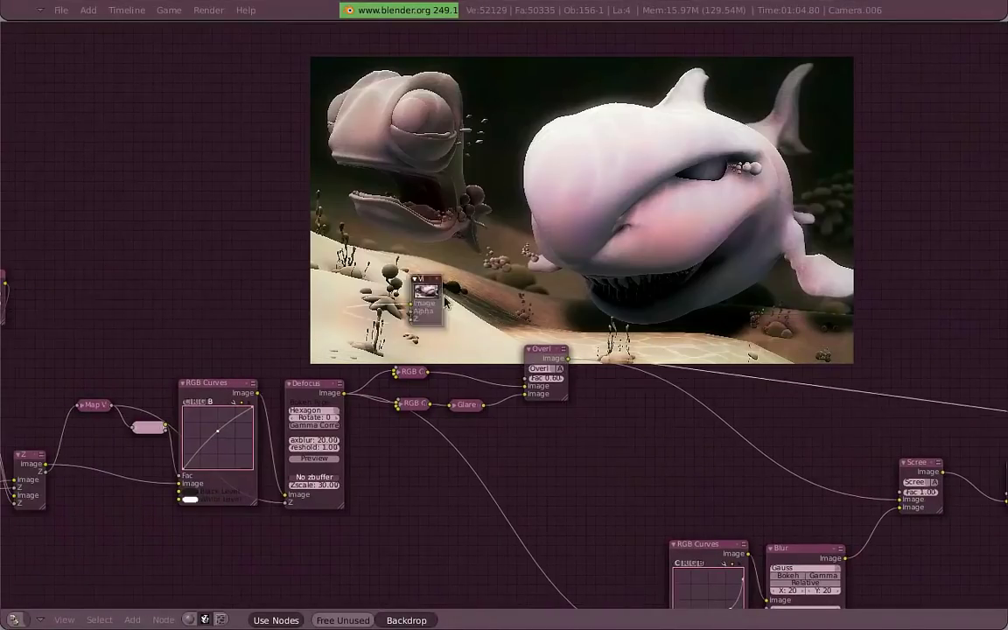
pyautogui.moveTo(875, 324); pyautogui.dragTo(400, 323, button='middle')
pyautogui.moveTo(400, 322)
pyautogui.mouseDown()
pyautogui.moveTo(692, 307)
pyautogui.moveTo(696, 352)
pyautogui.moveTo(732, 390)
pyautogui.mouseUp()
pyautogui.press('x')
# Collapse the RGB Curves and Multiply nodes and stack them beside Add in Merlin's AO branch
pyautogui.moveTo(552, 337); pyautogui.dragTo(700, 302, button='middle')
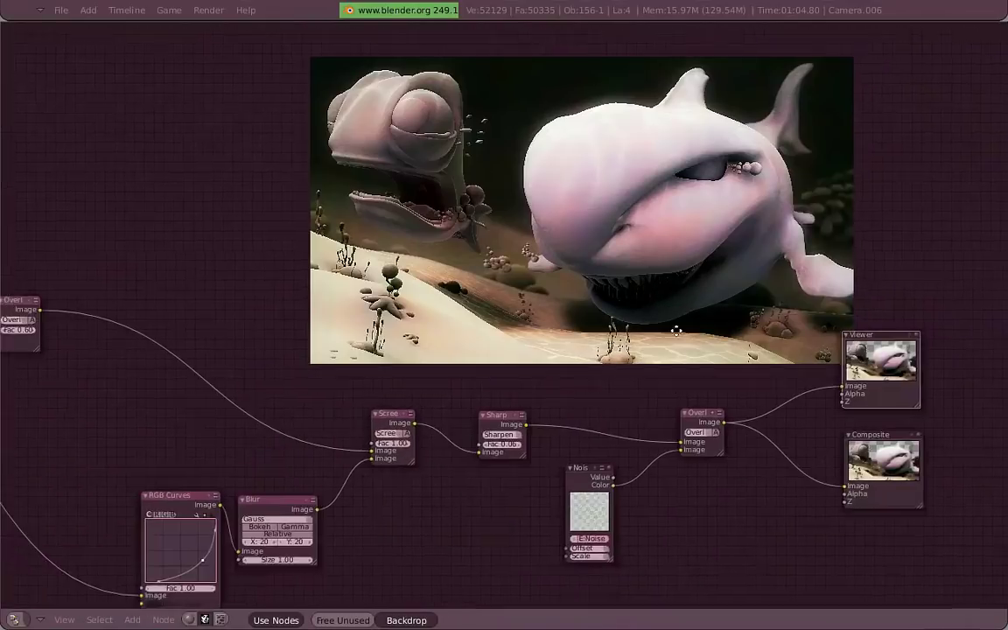
pyautogui.moveTo(425, 308)
pyautogui.mouseDown(button='middle')
pyautogui.moveTo(548, 341)
pyautogui.moveTo(921, 354)
pyautogui.mouseUp(button='middle')
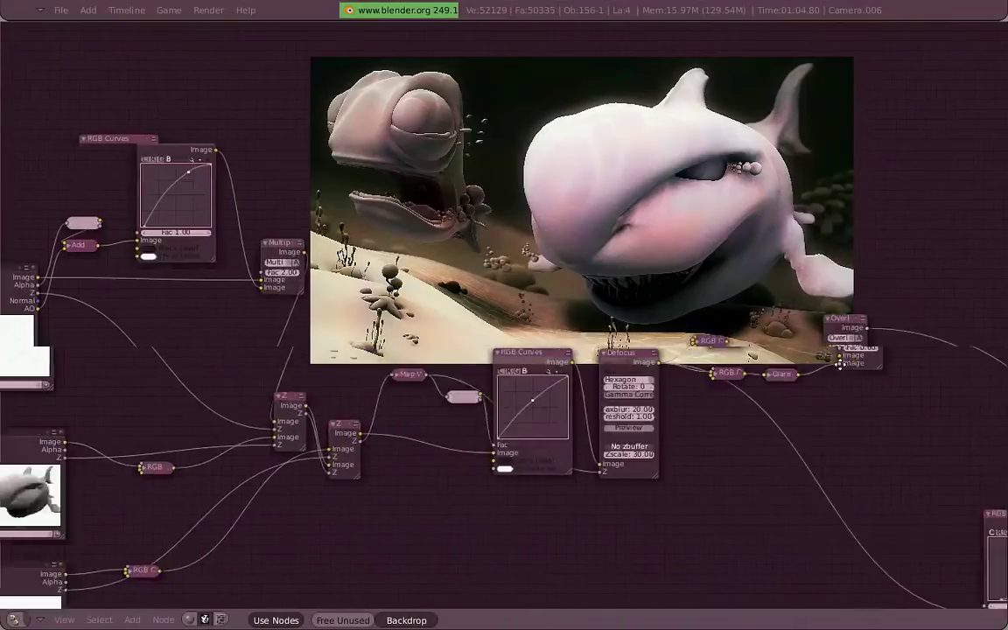
pyautogui.moveTo(569, 359); pyautogui.dragTo(742, 359, button='middle')
pyautogui.scroll(3, 208, 338)
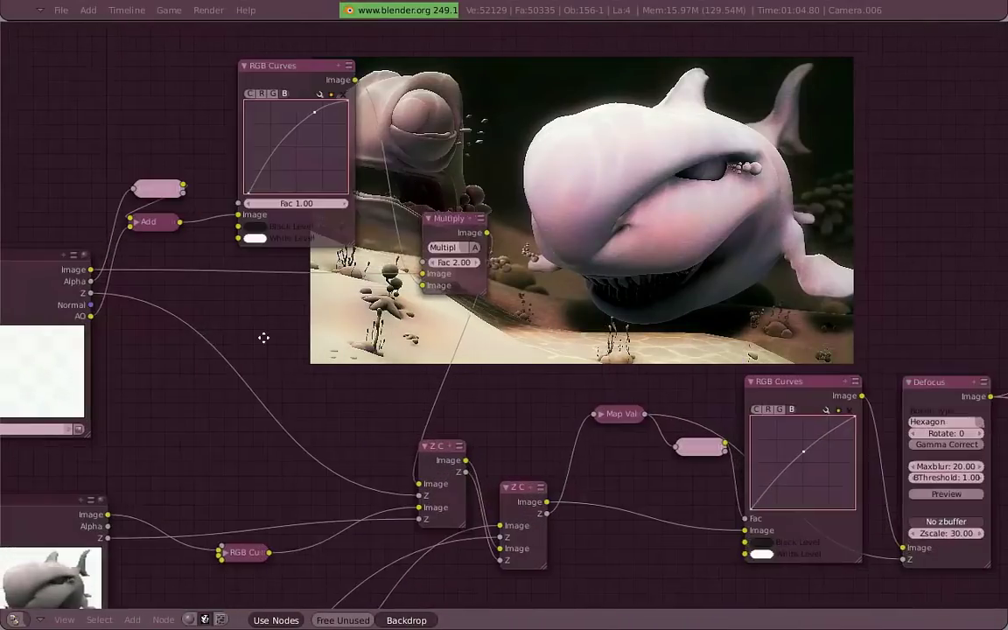
pyautogui.moveTo(263, 338); pyautogui.dragTo(465, 332, button='middle')
pyautogui.moveTo(608, 322); pyautogui.dragTo(352, 413, button='middle')
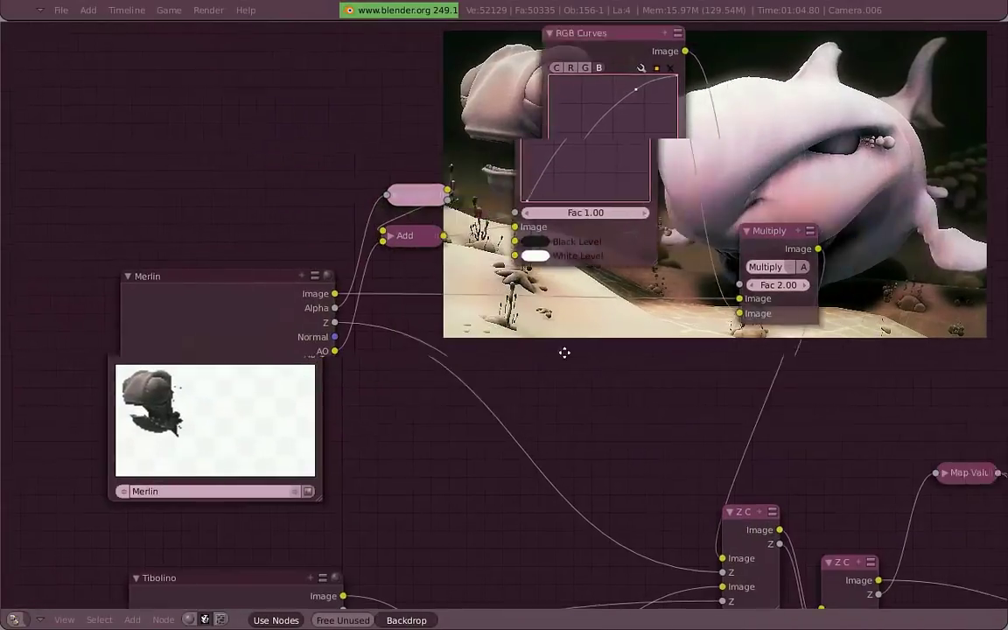
pyautogui.click(312, 107)
pyautogui.moveTo(341, 105); pyautogui.dragTo(306, 295)
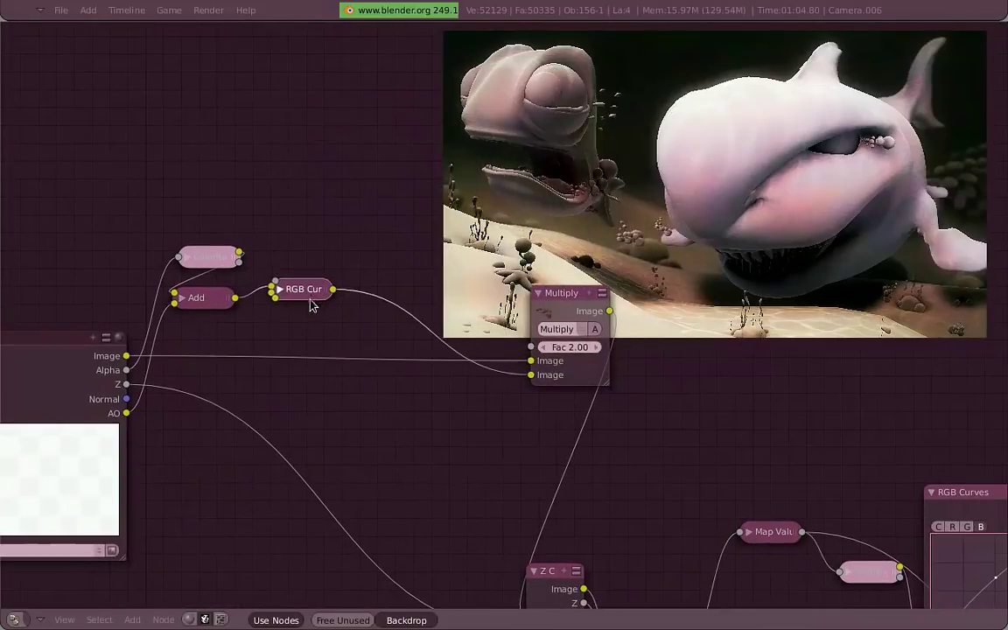
pyautogui.click(538, 293)
pyautogui.moveTo(574, 300); pyautogui.dragTo(385, 354)
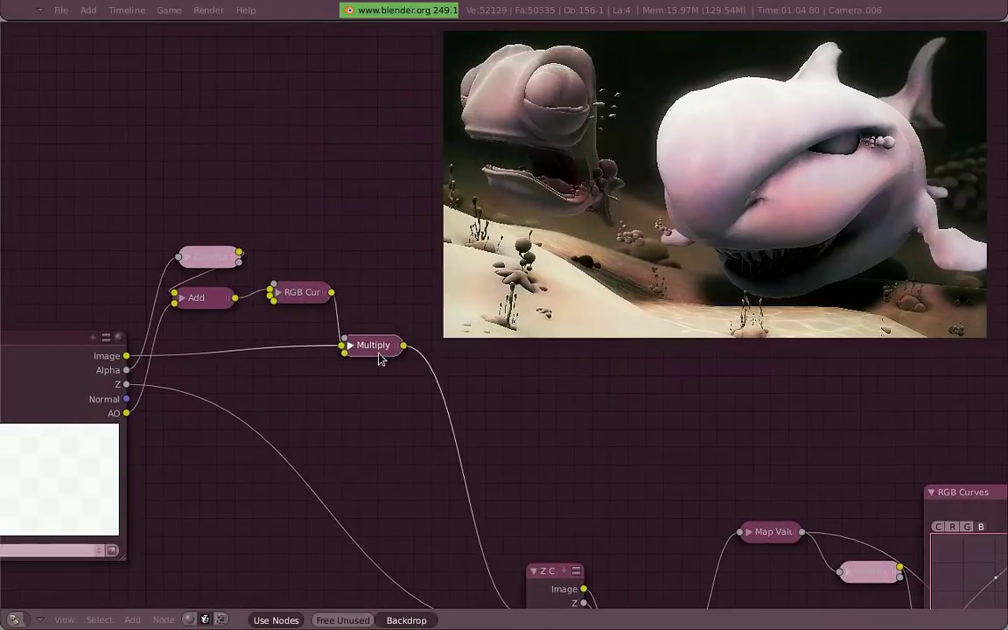
# Preview the Multiply, ColorRamp and curves outputs, ending on the ColorRamp's black-and-white matte
pyautogui.keyDown('ctrl'); pyautogui.keyDown('shift'); pyautogui.click(372, 347); pyautogui.keyUp('shift'); pyautogui.keyUp('ctrl')
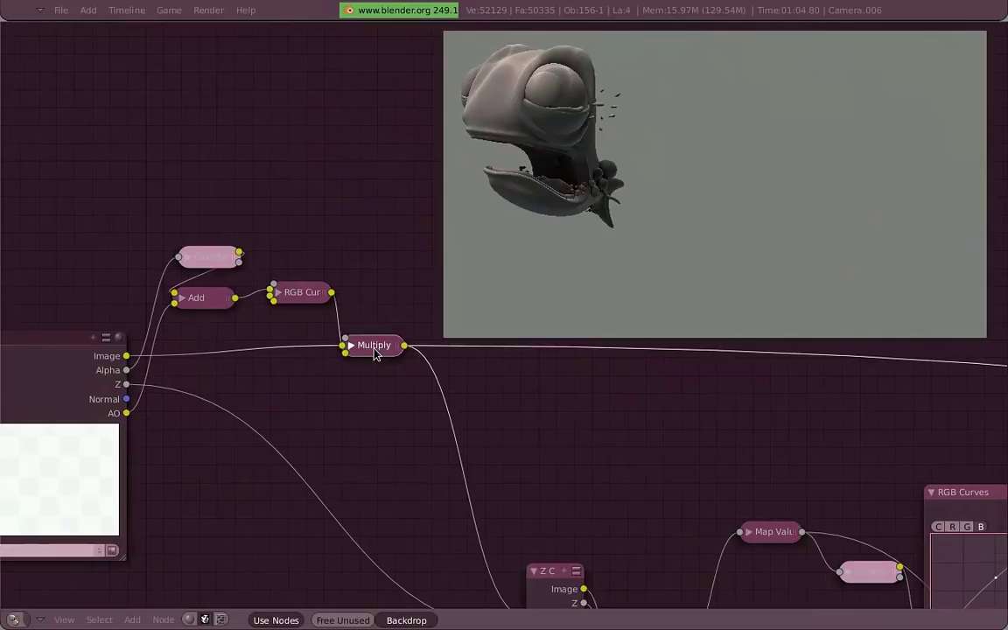
pyautogui.keyDown('ctrl'); pyautogui.keyDown('shift'); pyautogui.click(216, 259); pyautogui.keyUp('shift'); pyautogui.keyUp('ctrl')
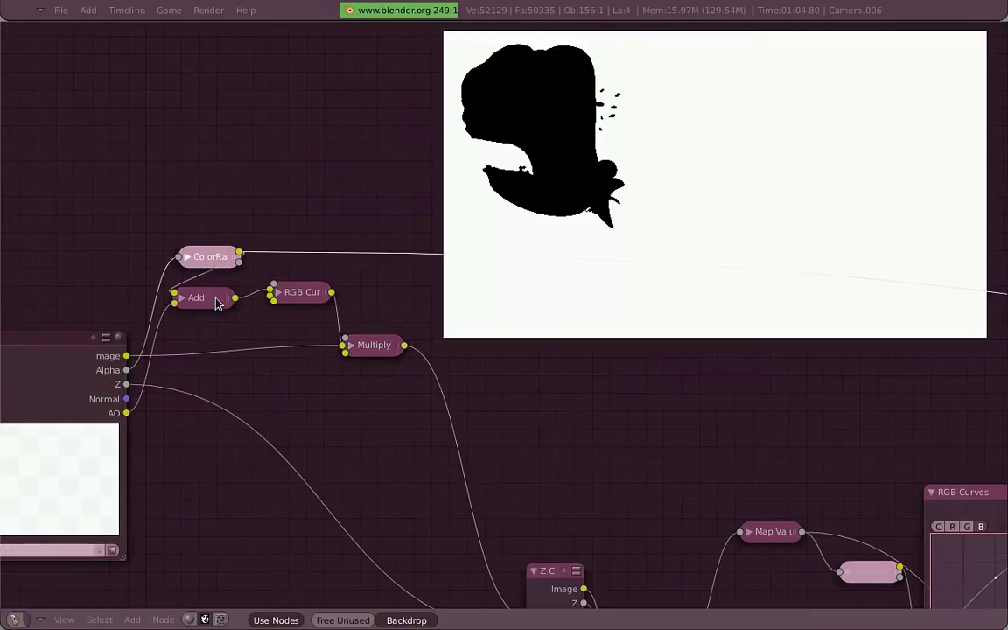
pyautogui.keyDown('ctrl'); pyautogui.keyDown('shift'); pyautogui.click(302, 294); pyautogui.keyUp('shift'); pyautogui.keyUp('ctrl')
pyautogui.keyDown('ctrl'); pyautogui.keyDown('shift'); pyautogui.click(376, 349); pyautogui.keyUp('shift'); pyautogui.keyUp('ctrl')
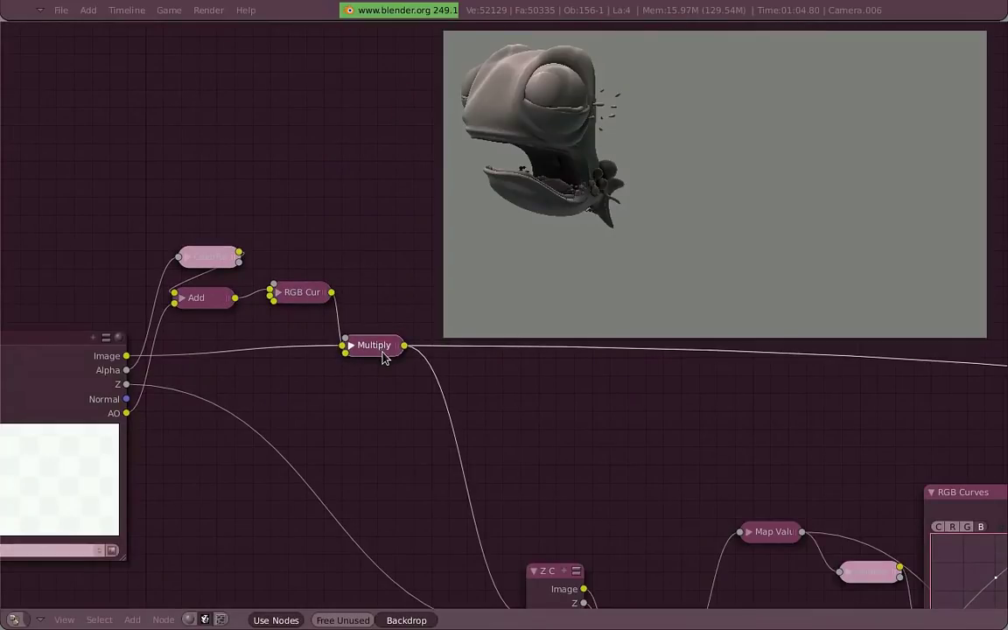
pyautogui.keyDown('ctrl'); pyautogui.keyDown('shift'); pyautogui.click(214, 266); pyautogui.keyUp('shift'); pyautogui.keyUp('ctrl')
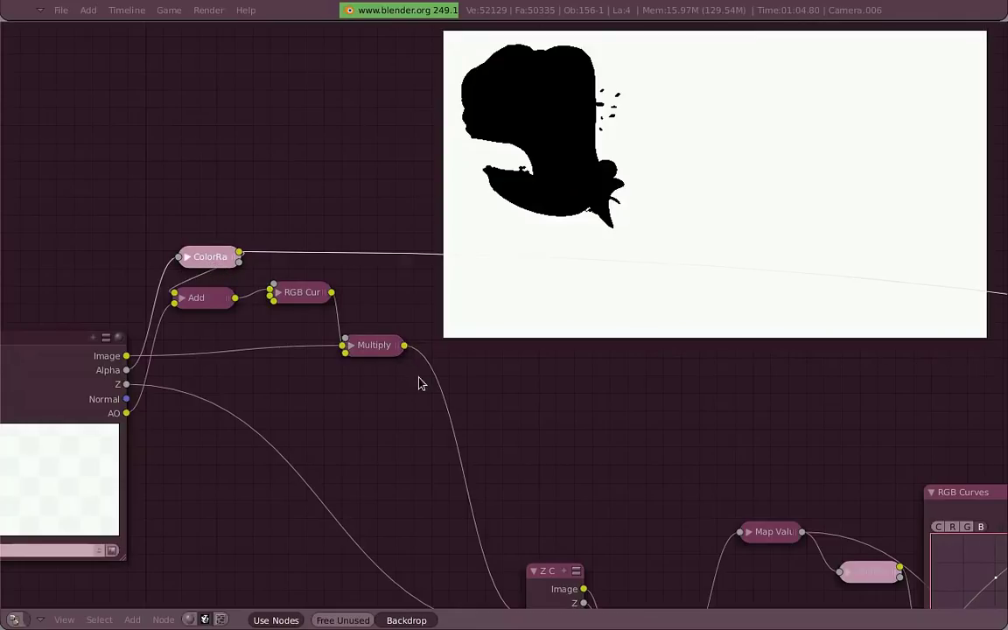
# Group the selected ColorRamp, Add, RGB Curves and Multiply nodes into one group node
pyautogui.moveTo(418, 382); pyautogui.dragTo(265, 283)
pyautogui.press('g')
pyautogui.press('Escape')
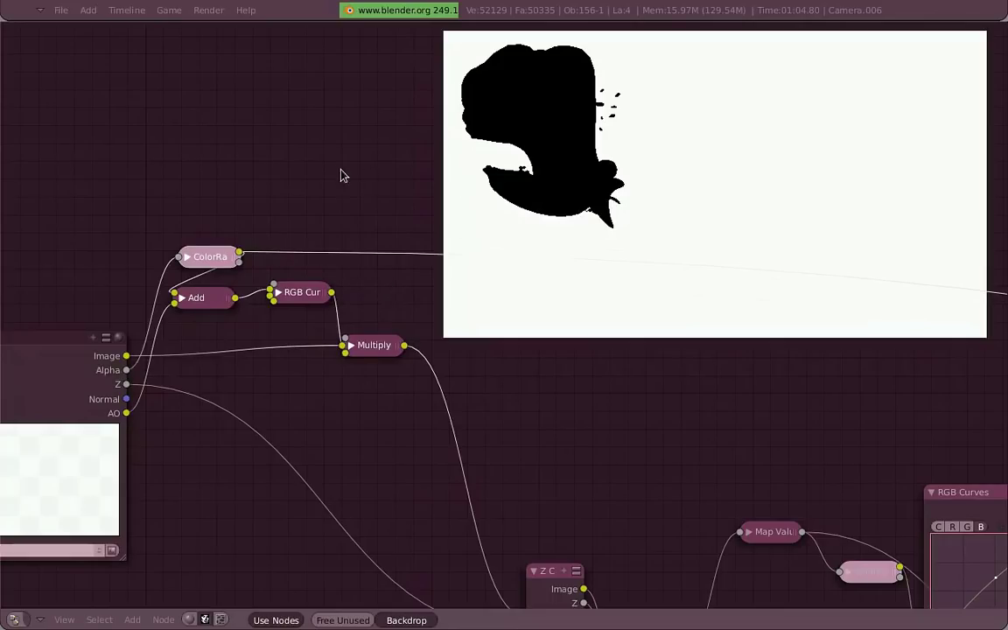
pyautogui.hotkey('ctrl', 'g')
pyautogui.press('space')
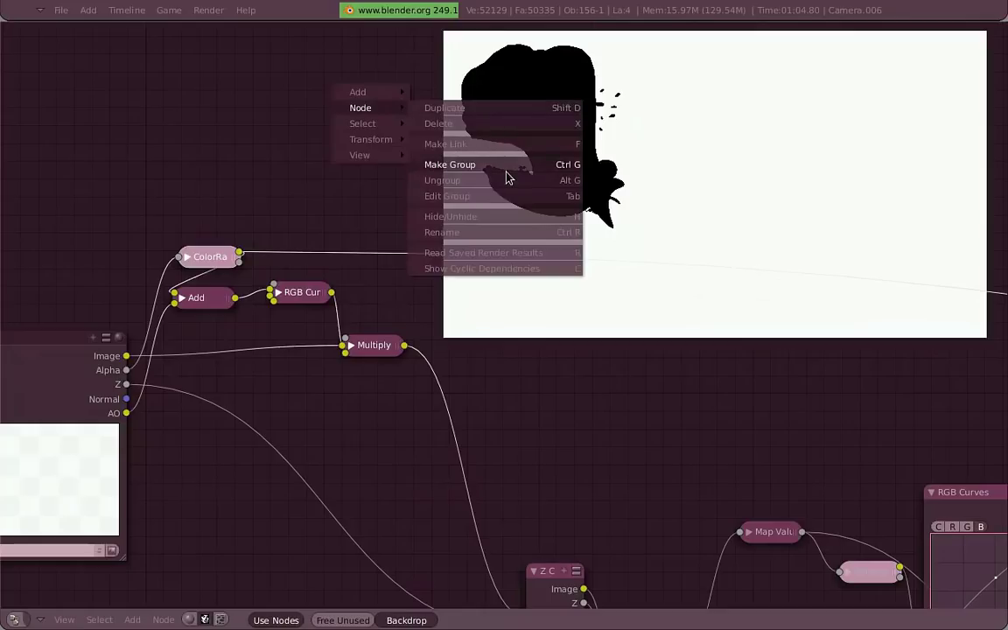
pyautogui.click(508, 178)
pyautogui.click(520, 176)
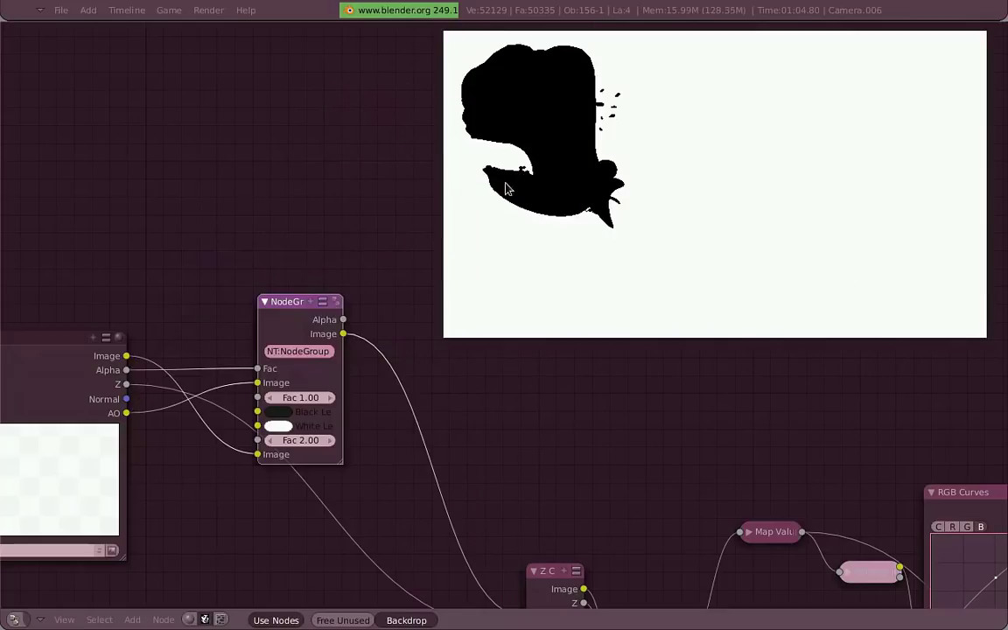
pyautogui.moveTo(303, 329); pyautogui.dragTo(306, 272)
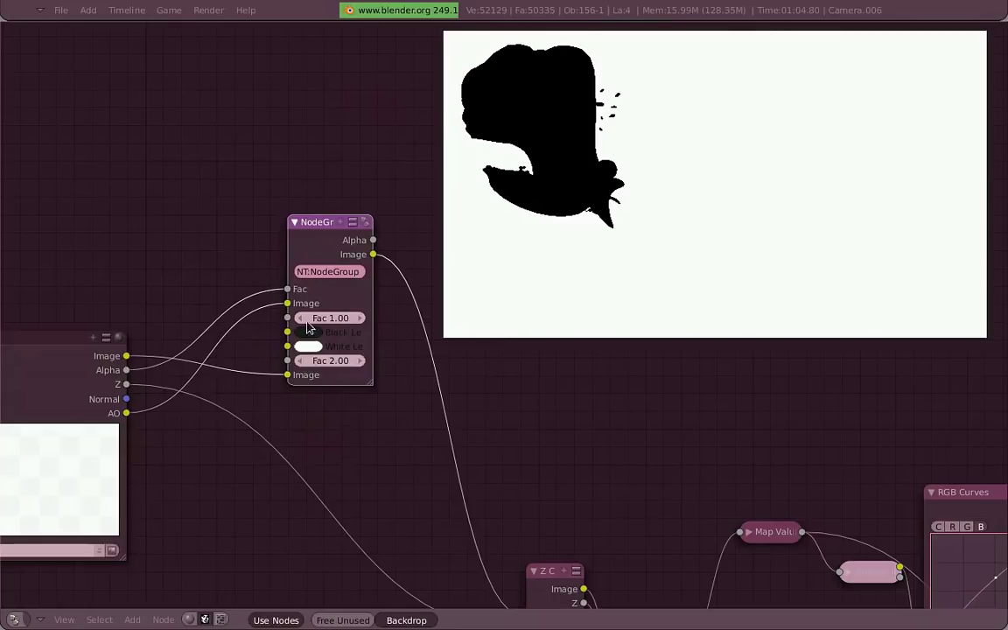
# Inside the group, hide the ColorRamp's unused sockets and collapse the ColorRamp and Add nodes
pyautogui.click(370, 224)
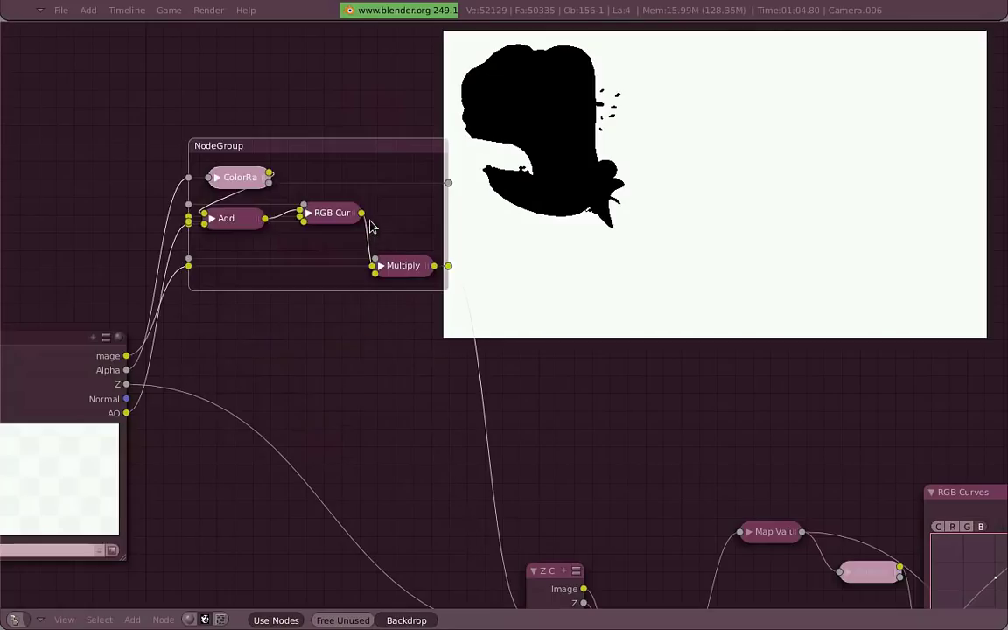
pyautogui.press('h')
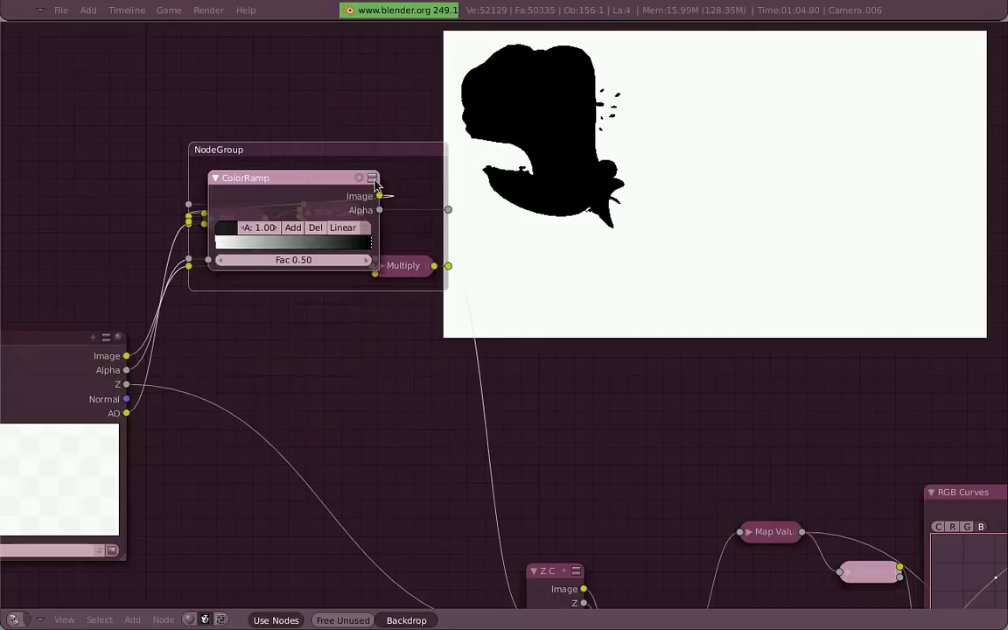
pyautogui.click(373, 178)
pyautogui.click(373, 179)
pyautogui.click(373, 178)
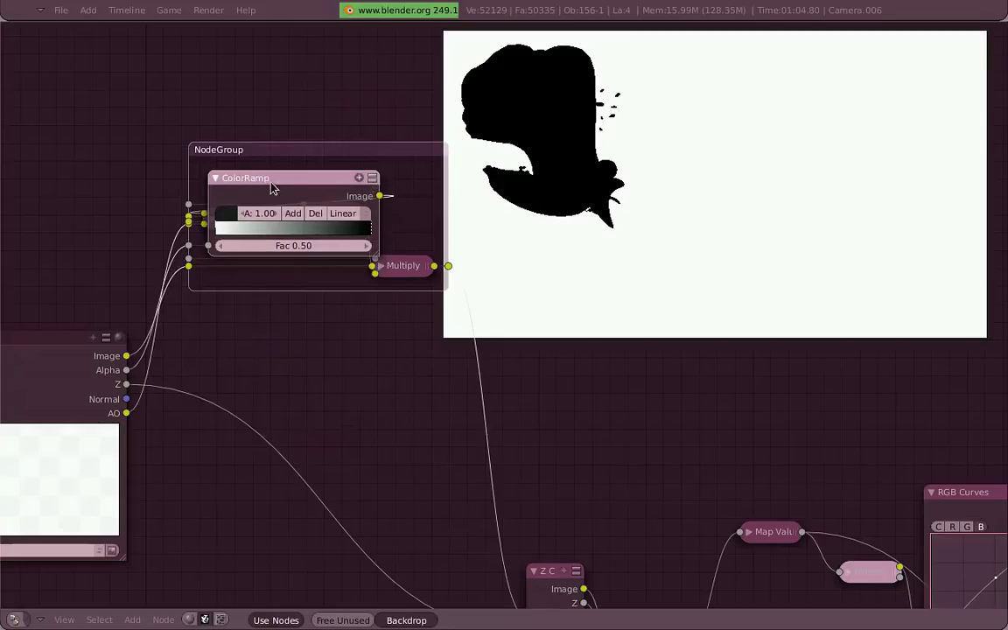
pyautogui.click(214, 179)
pyautogui.click(222, 223)
pyautogui.press('h')
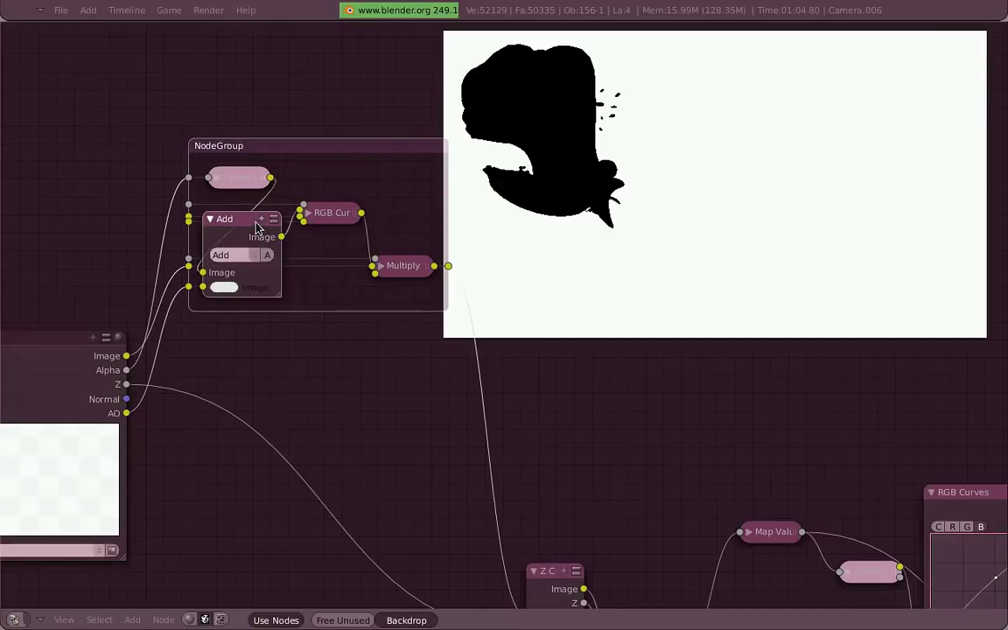
pyautogui.press('h')
# Hide the unused inputs of the RGB Curves and Multiply nodes, collapse them, and leave the group
pyautogui.click(337, 216)
pyautogui.press('h')
pyautogui.click(428, 219)
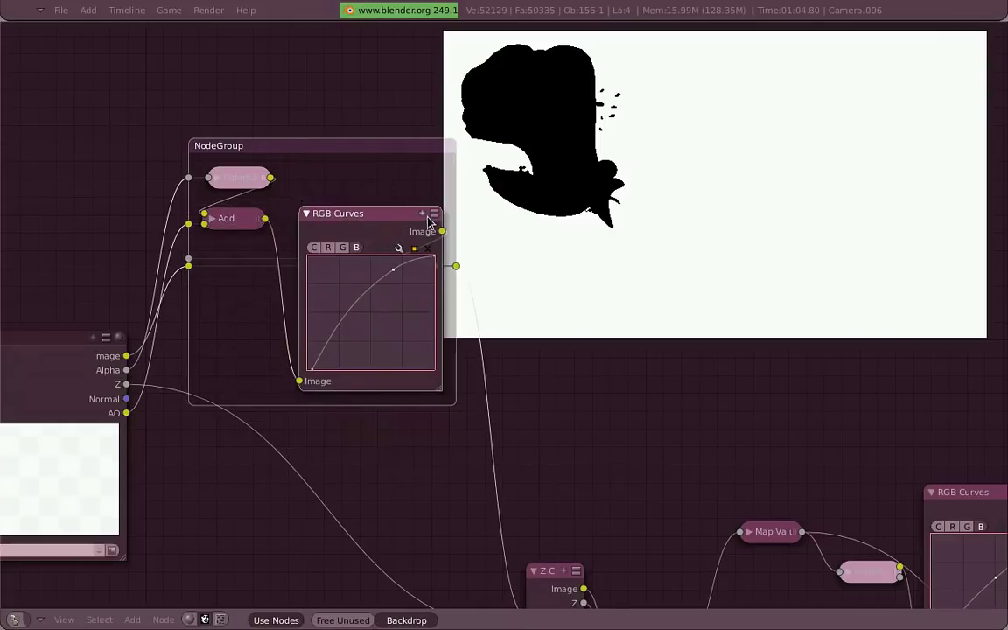
pyautogui.press('h')
pyautogui.click(407, 270)
pyautogui.press('h')
pyautogui.click(435, 267)
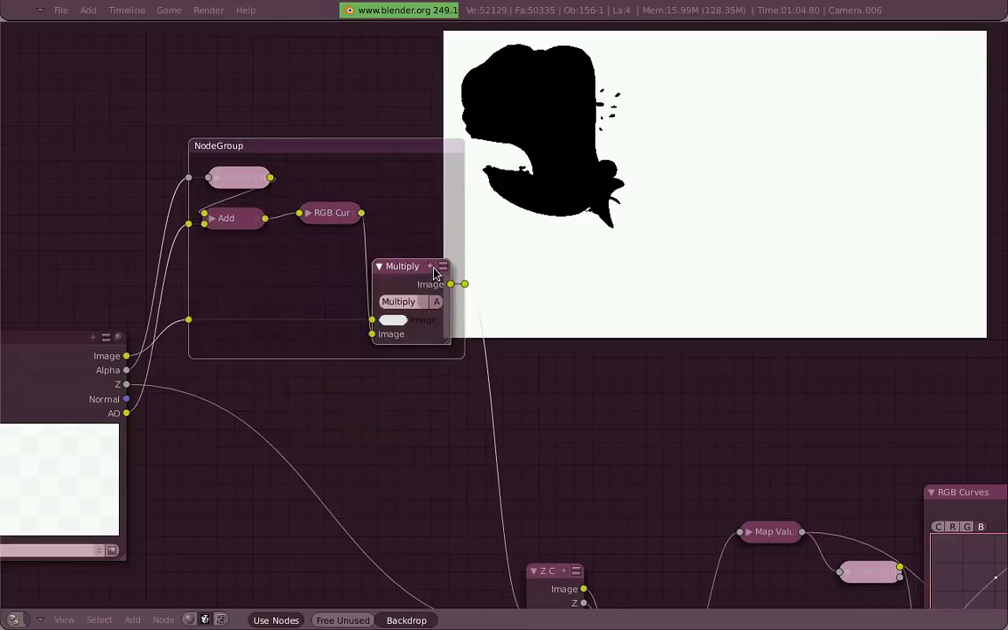
pyautogui.press('h')
pyautogui.press('Tab')
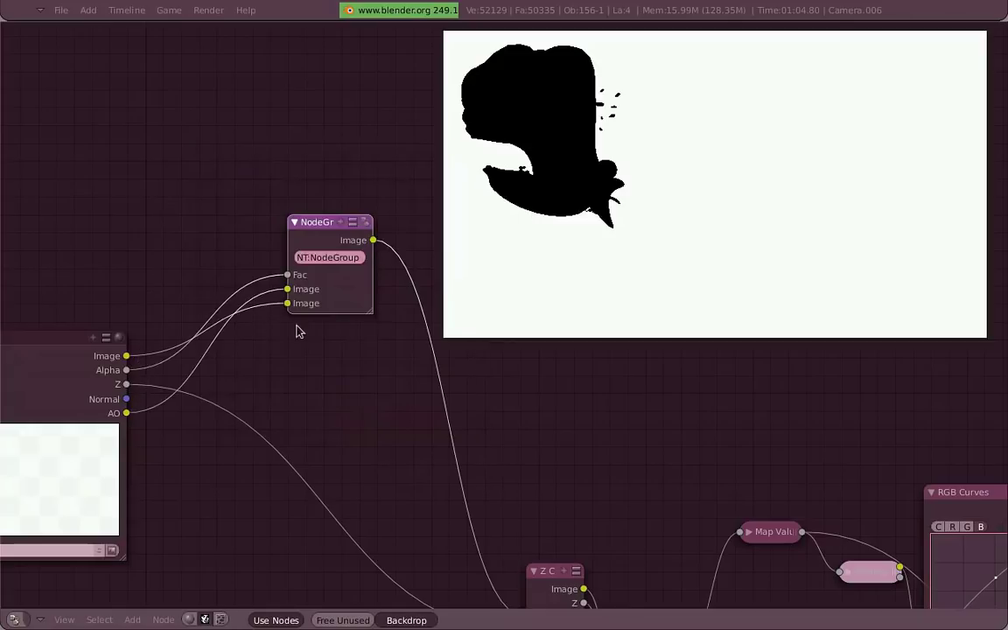
# Rename the node group to 'AO thingie' and shift it left
pyautogui.click(348, 262)
pyautogui.write('thingie')
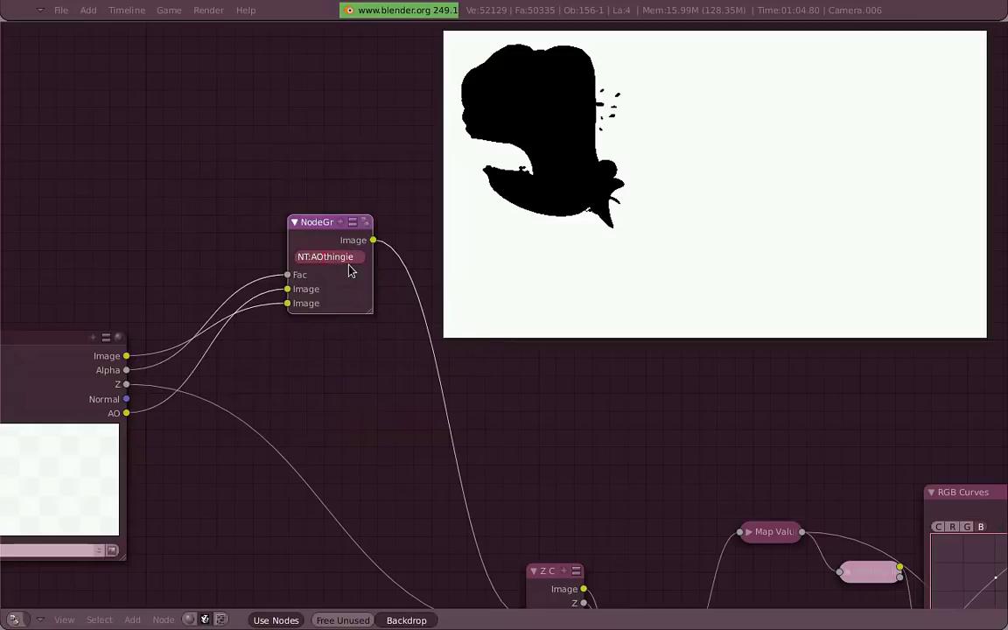
pyautogui.press('Return')
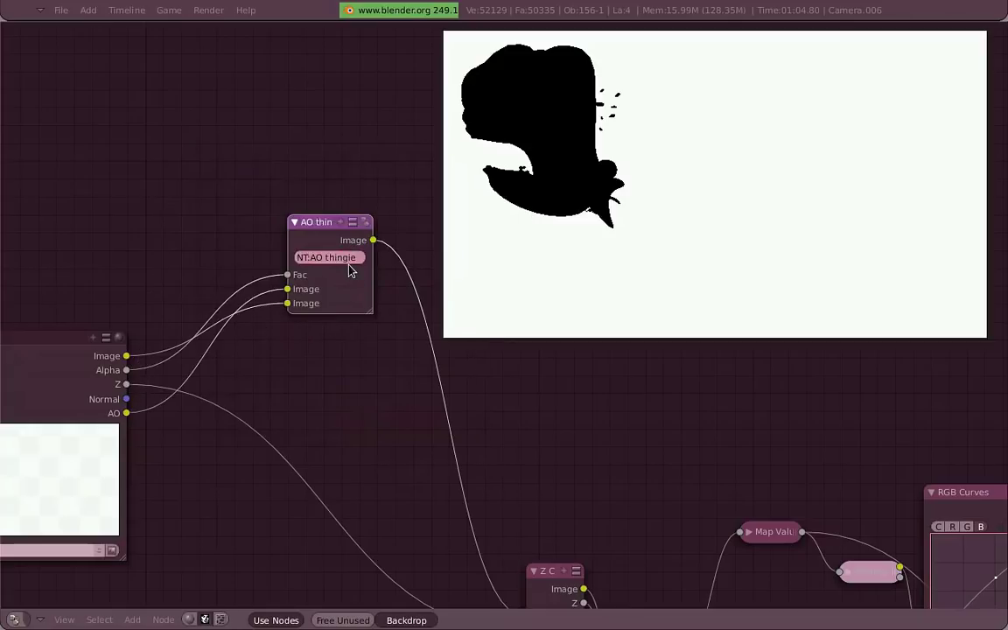
pyautogui.moveTo(365, 250); pyautogui.dragTo(312, 240)
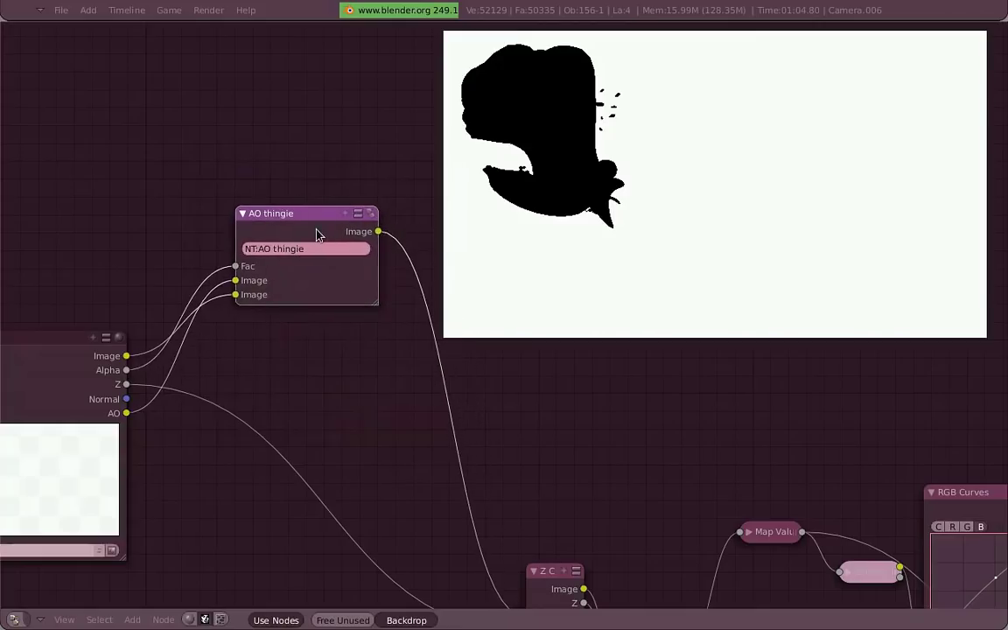
# Duplicate the AO thingie node as a test, delete the copy, and reposition the original
pyautogui.hotkey('shift', 'd')
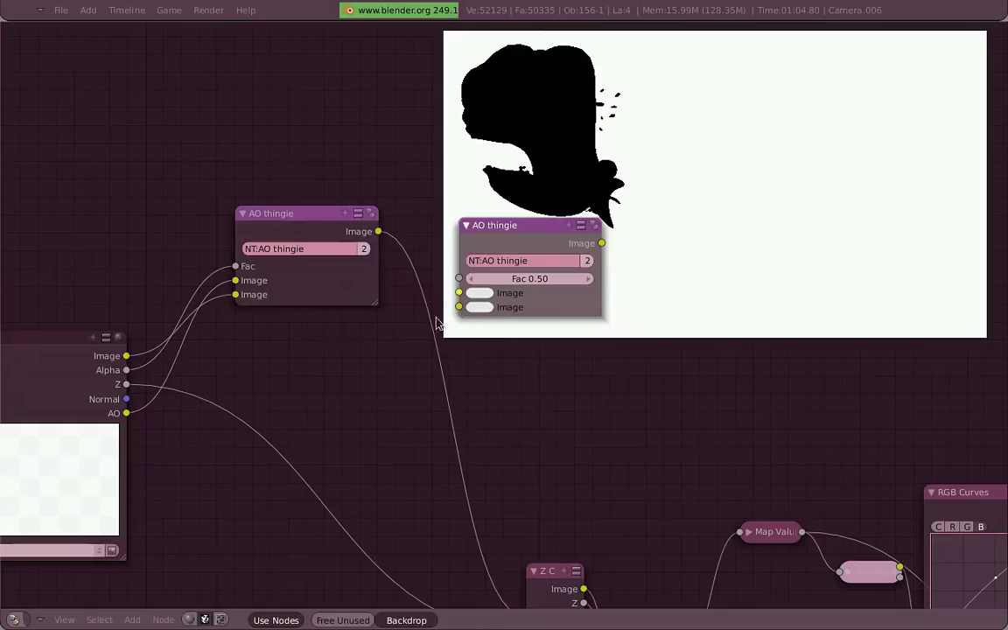
pyautogui.moveTo(512, 292); pyautogui.dragTo(403, 402)
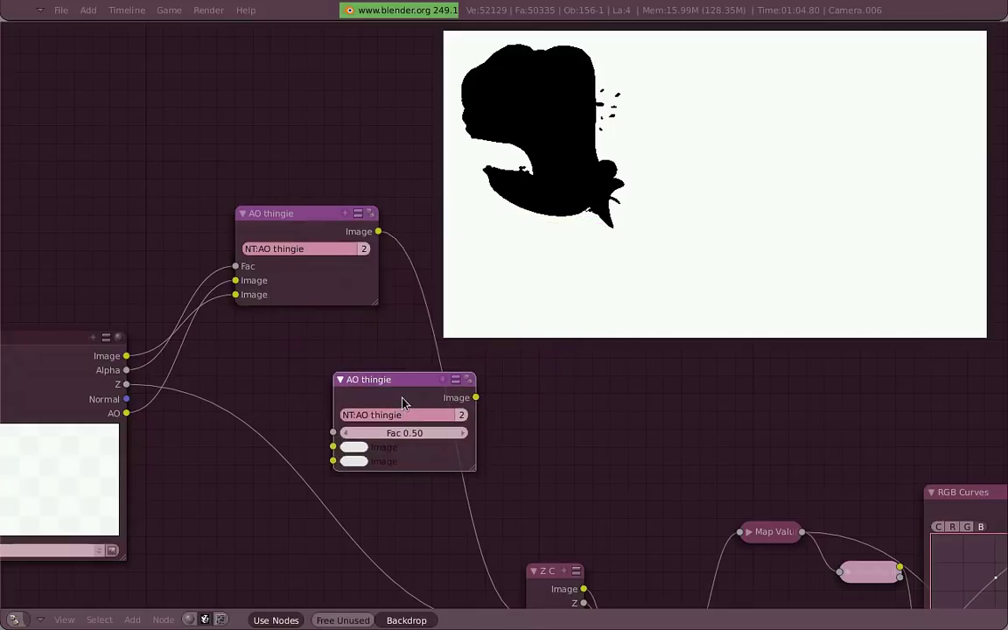
pyautogui.scroll(-2, 402, 403)
pyautogui.moveTo(394, 420); pyautogui.dragTo(391, 289, button='middle')
pyautogui.click(367, 354)
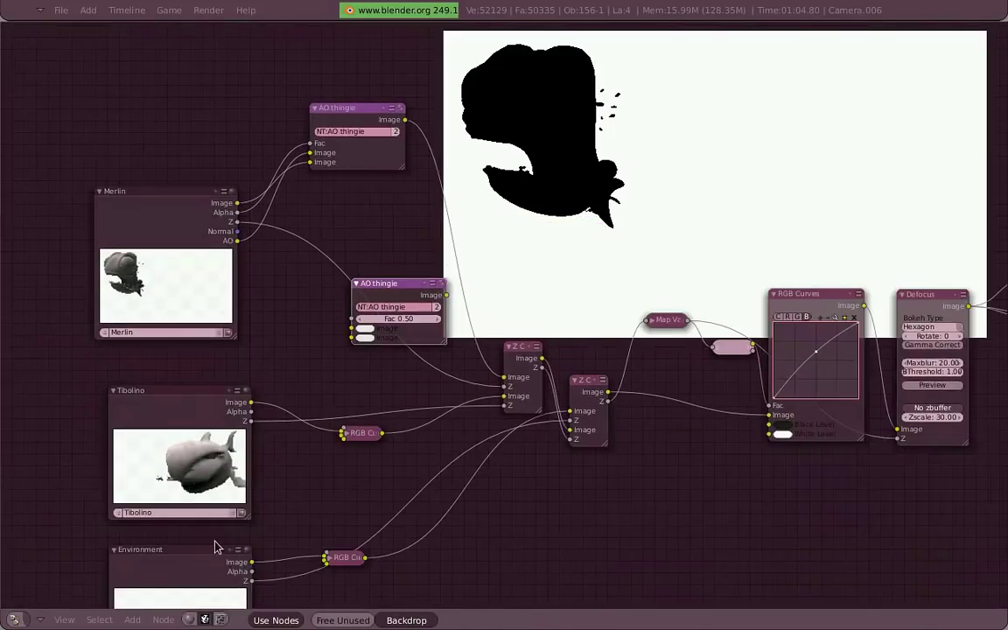
pyautogui.press('x')
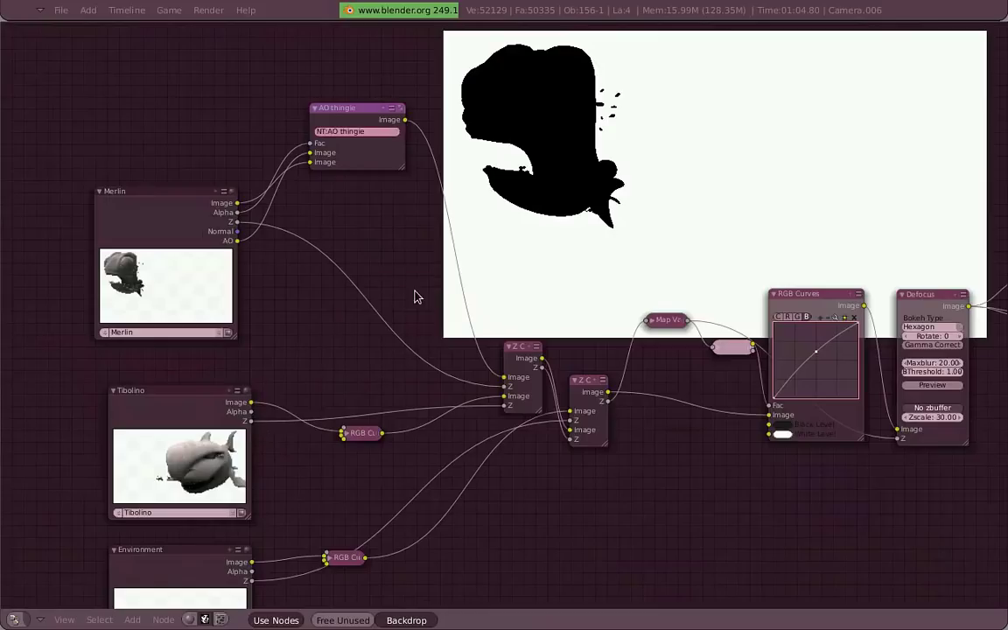
pyautogui.scroll(1, 349, 128)
pyautogui.scroll(1, 346, 184)
pyautogui.moveTo(346, 184); pyautogui.dragTo(387, 221)
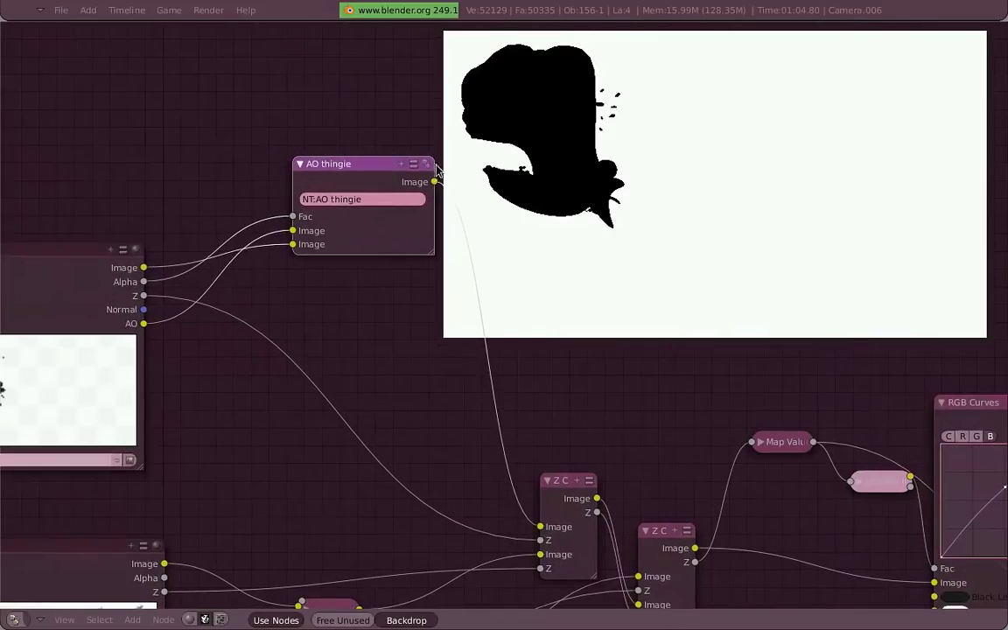
# Check inside the AO thingie group, then ungroup it with Alt+G
pyautogui.press('Tab')
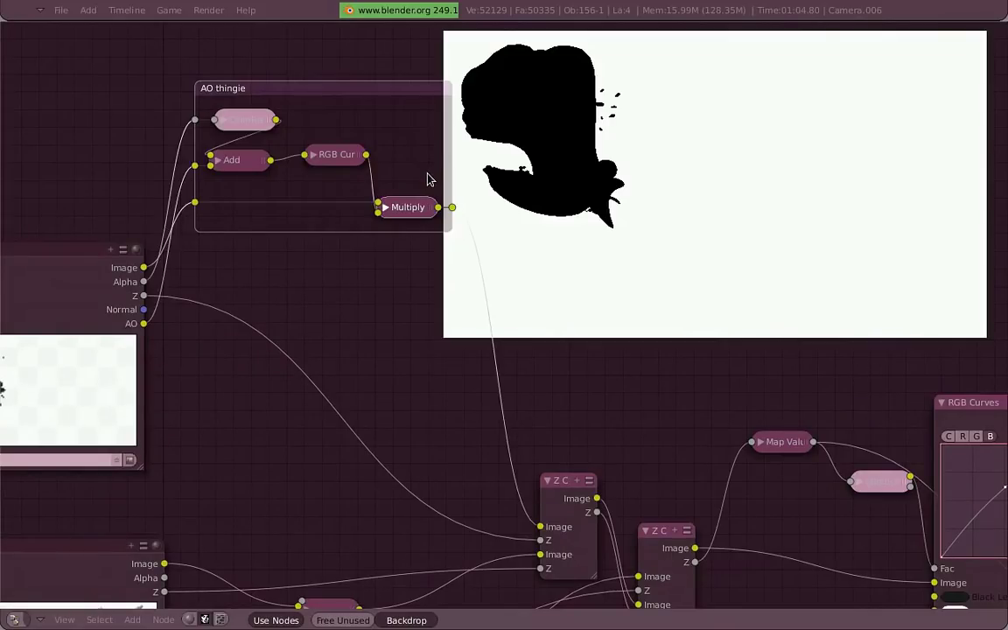
pyautogui.press('Tab')
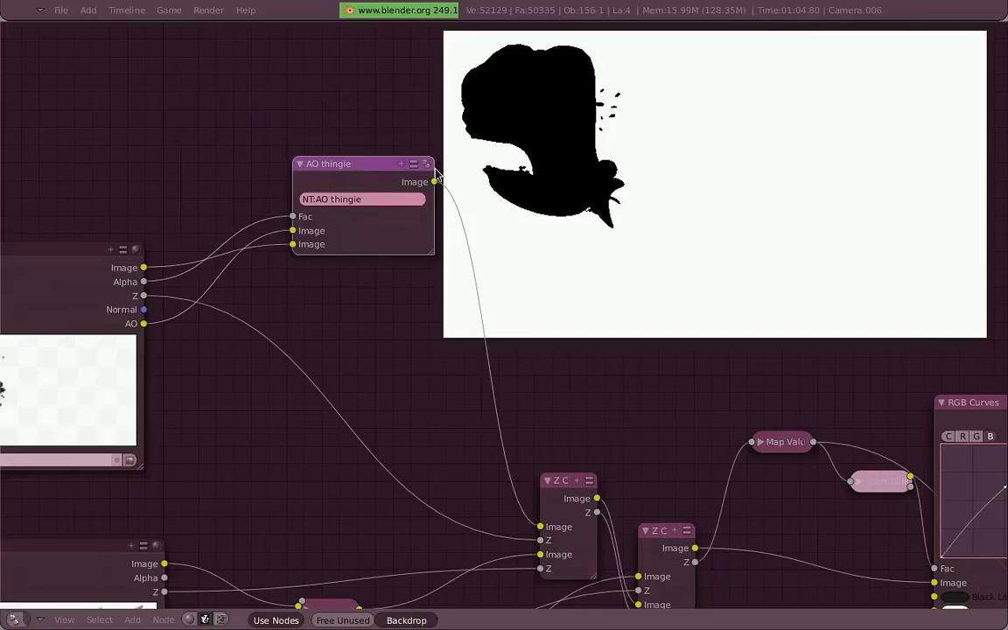
pyautogui.hotkey('alt', 'g')
pyautogui.click(331, 152)
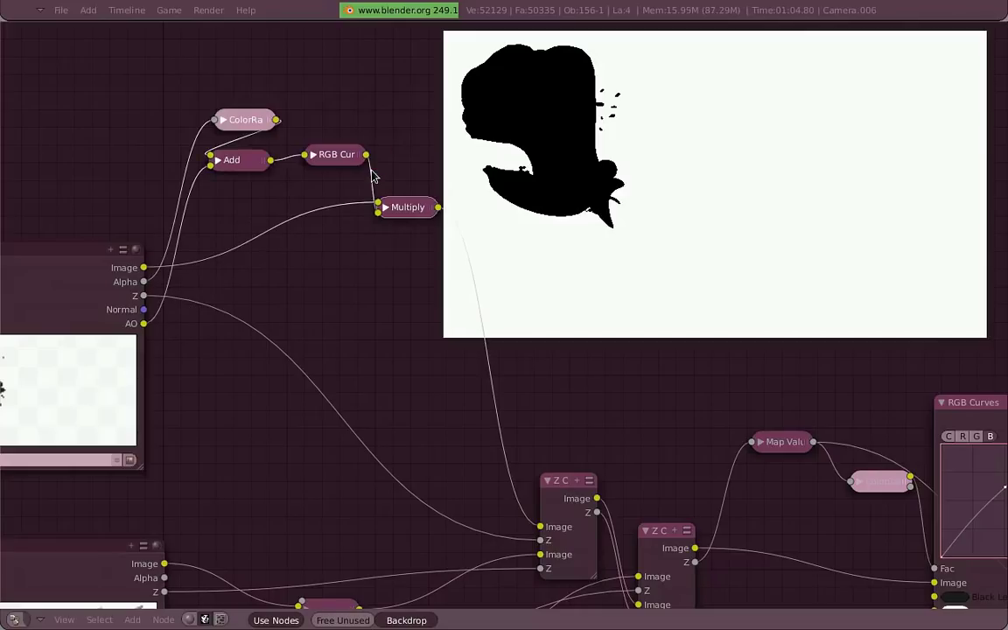
# Move the four ungrouped relight nodes down together, closer to the Merlin node
pyautogui.moveTo(391, 226); pyautogui.dragTo(329, 218)
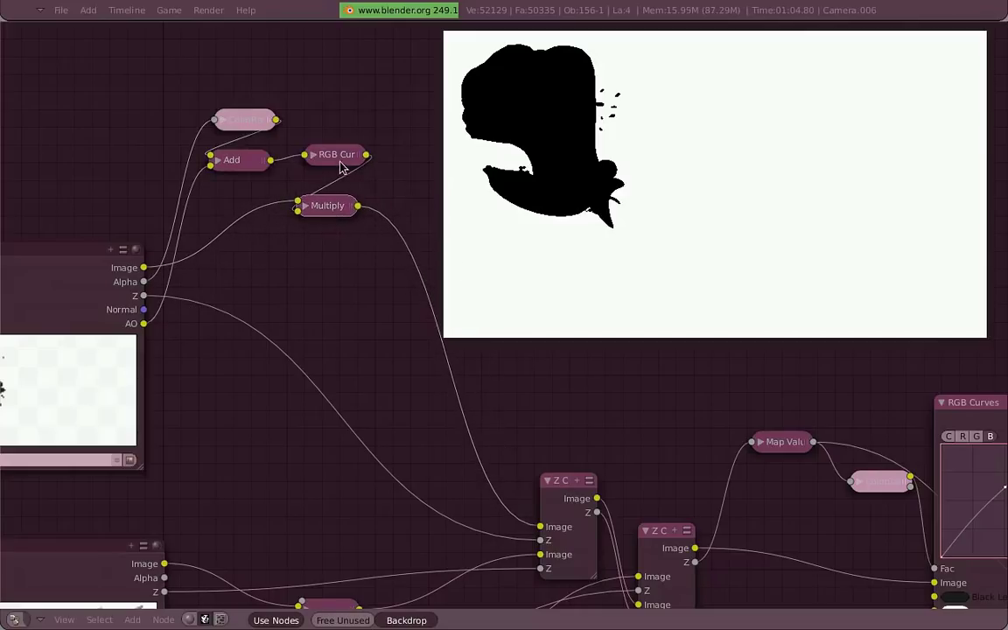
pyautogui.moveTo(341, 158); pyautogui.dragTo(334, 171)
pyautogui.moveTo(224, 114); pyautogui.dragTo(233, 169)
pyautogui.moveTo(382, 244); pyautogui.dragTo(209, 121)
pyautogui.press('g')
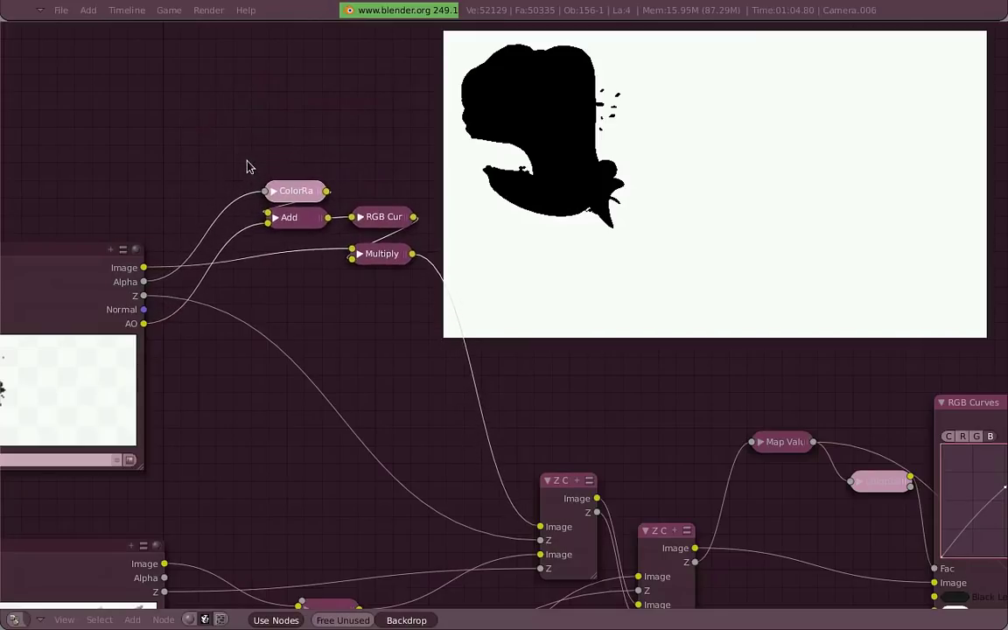
pyautogui.click(275, 442)
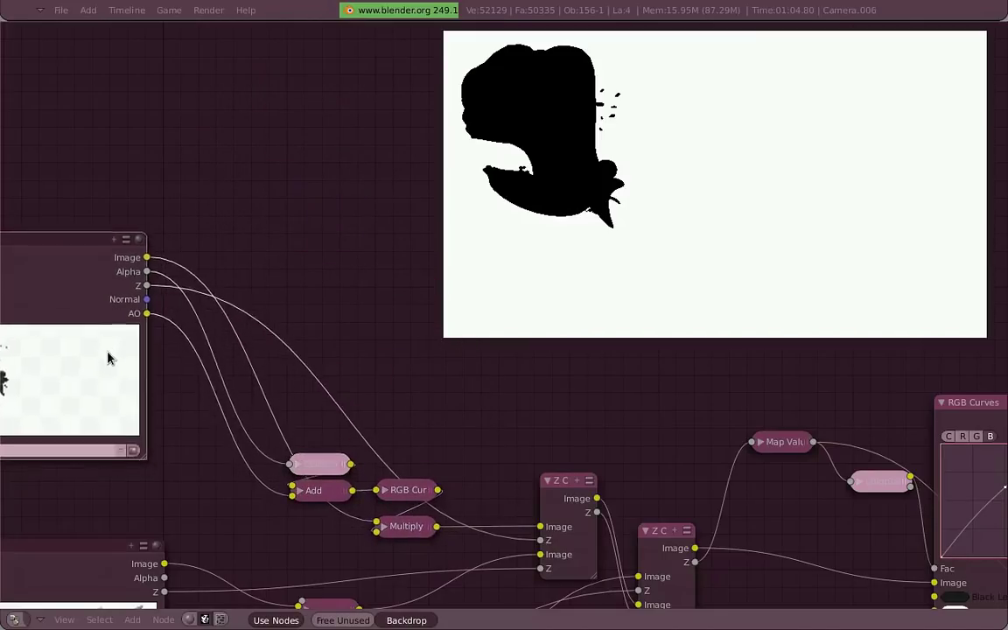
pyautogui.moveTo(107, 355); pyautogui.dragTo(200, 349, button='middle')
pyautogui.moveTo(250, 264); pyautogui.dragTo(295, 260)
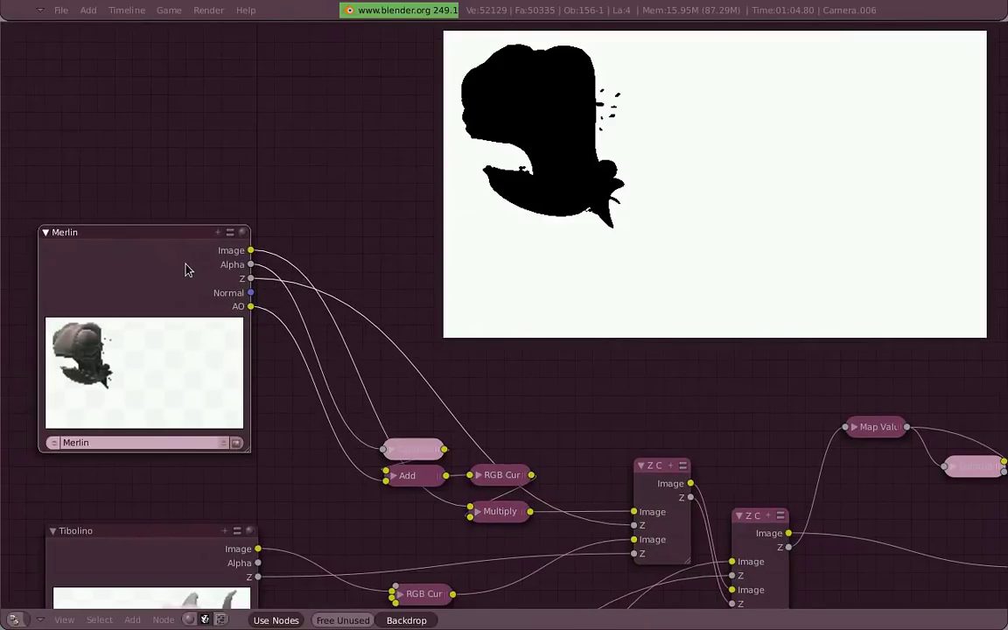
# Add a Viewer and a Normal vector node above Merlin, previewing the Normal's Dot output
pyautogui.press('space')
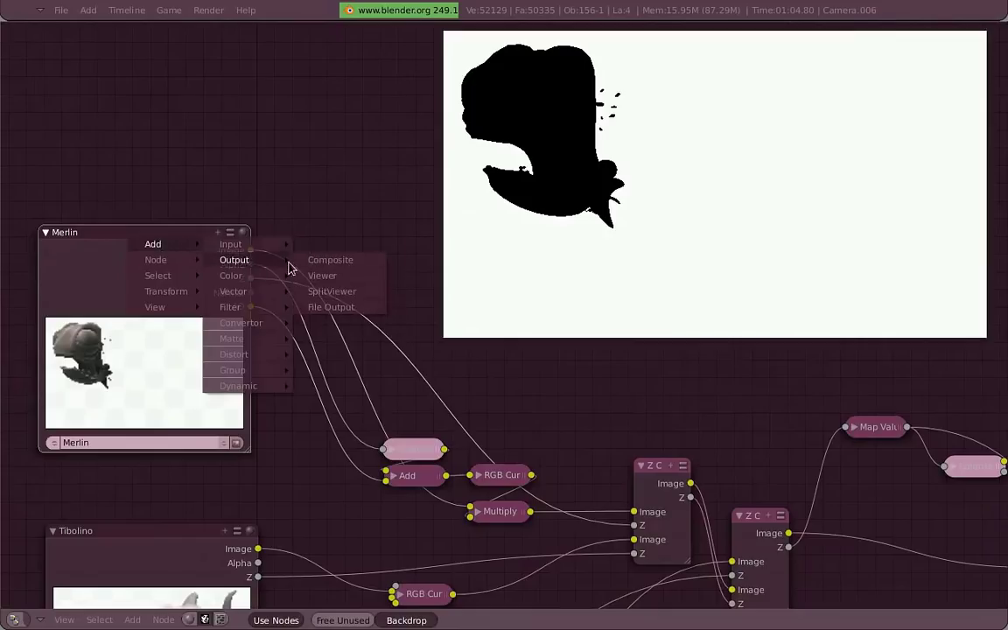
pyautogui.click(705, 278)
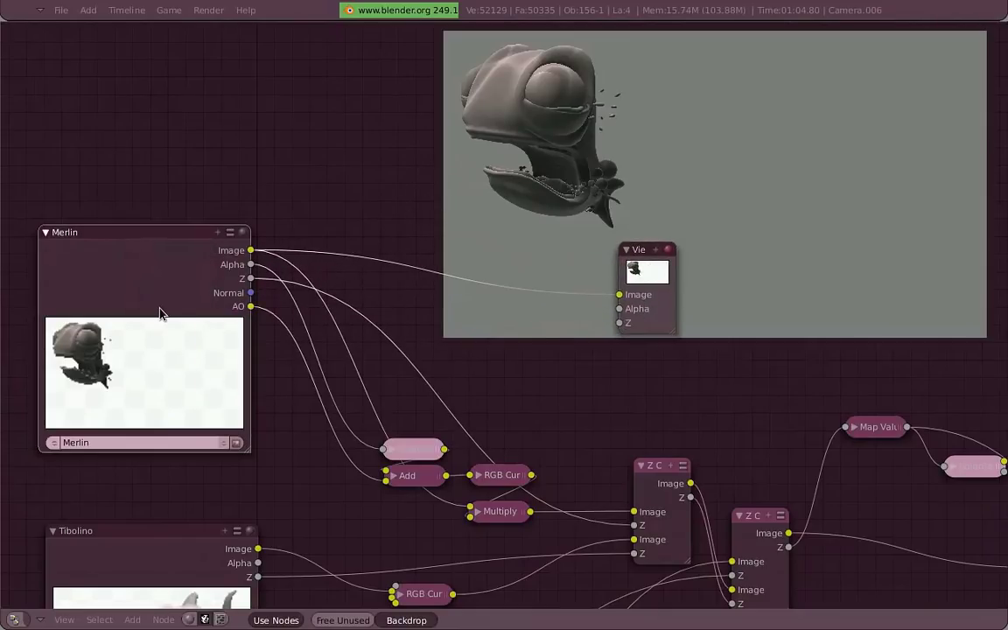
pyautogui.press('space')
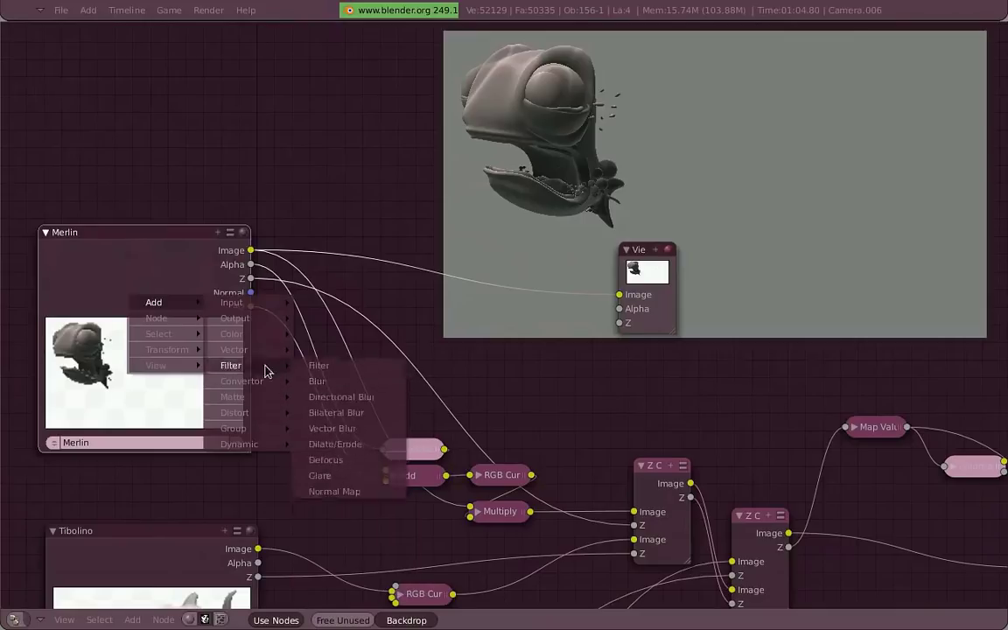
pyautogui.moveTo(235, 350)
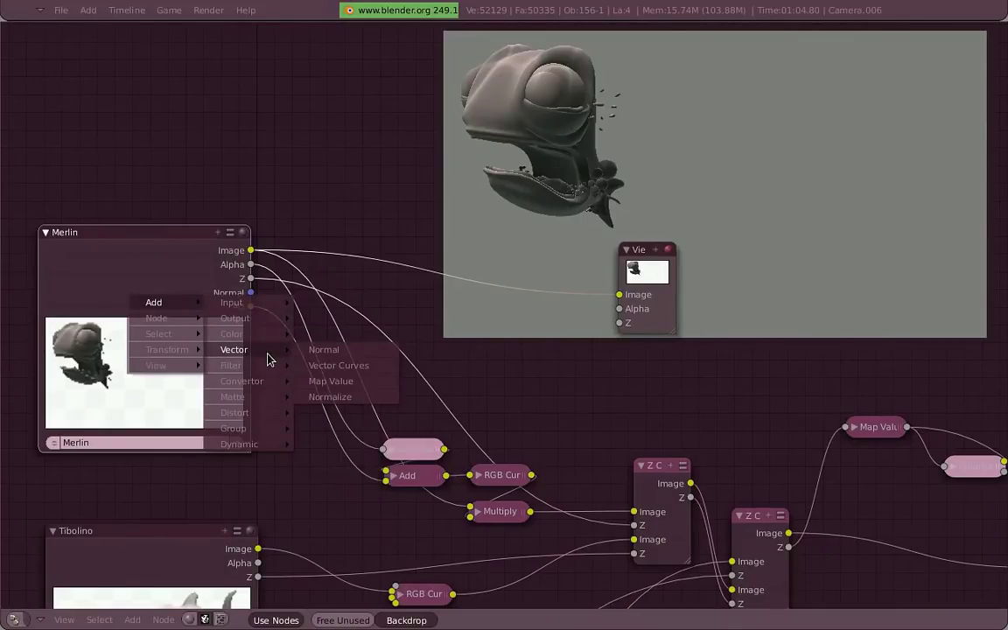
pyautogui.click(373, 357)
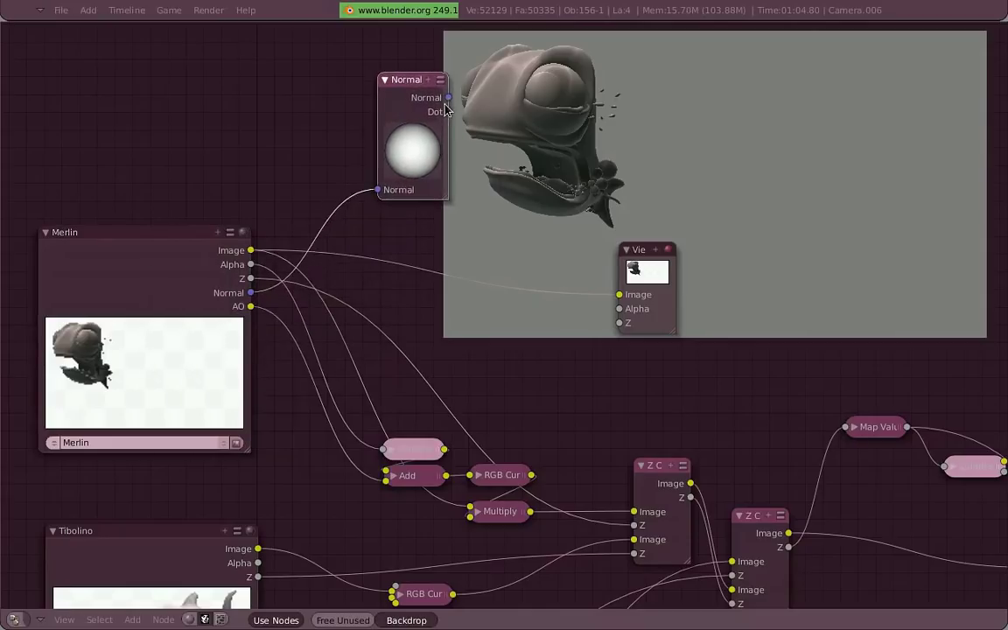
pyautogui.click(448, 103)
pyautogui.scroll(-2, 506, 142)
pyautogui.moveTo(506, 142); pyautogui.dragTo(399, 233, button='middle')
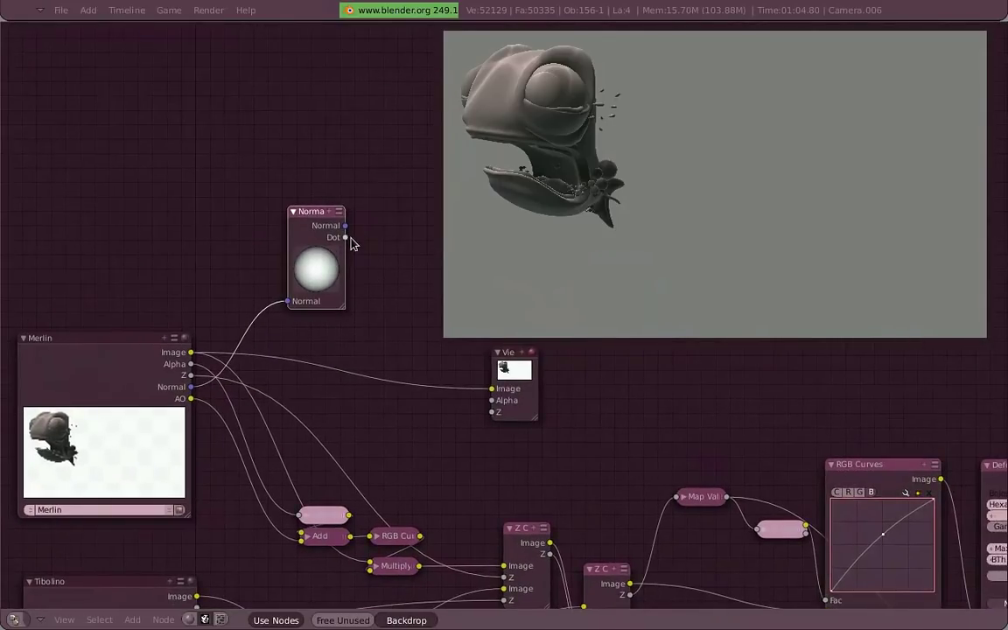
pyautogui.moveTo(345, 237)
pyautogui.mouseDown()
pyautogui.moveTo(492, 388)
pyautogui.moveTo(522, 317)
pyautogui.mouseUp()
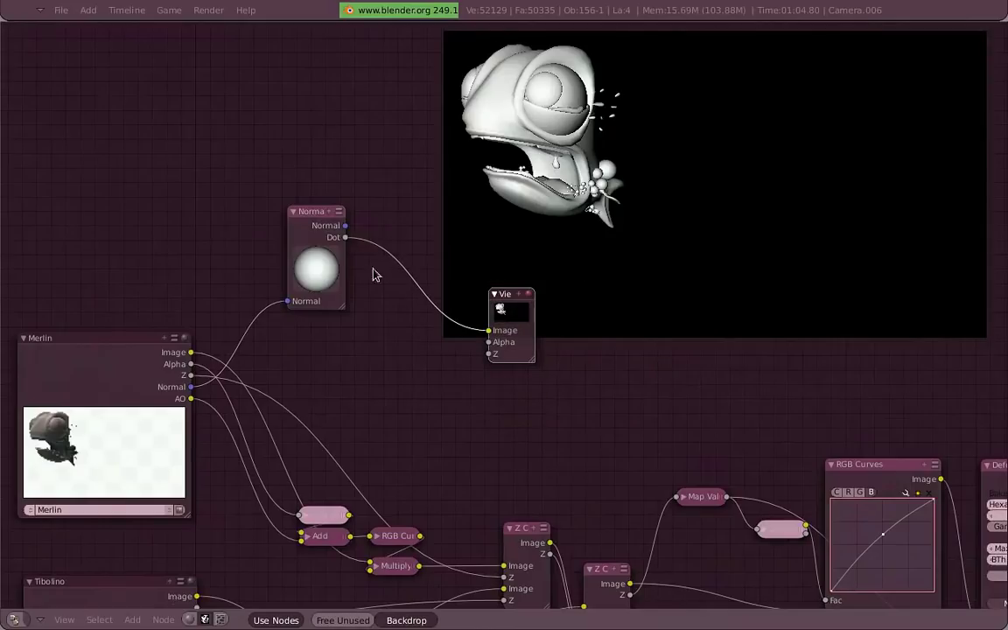
# Enlarge and move the Normal node, then test upper-left, right and lower-right light directions
pyautogui.moveTo(344, 307); pyautogui.dragTo(356, 321)
pyautogui.moveTo(371, 272); pyautogui.dragTo(331, 162)
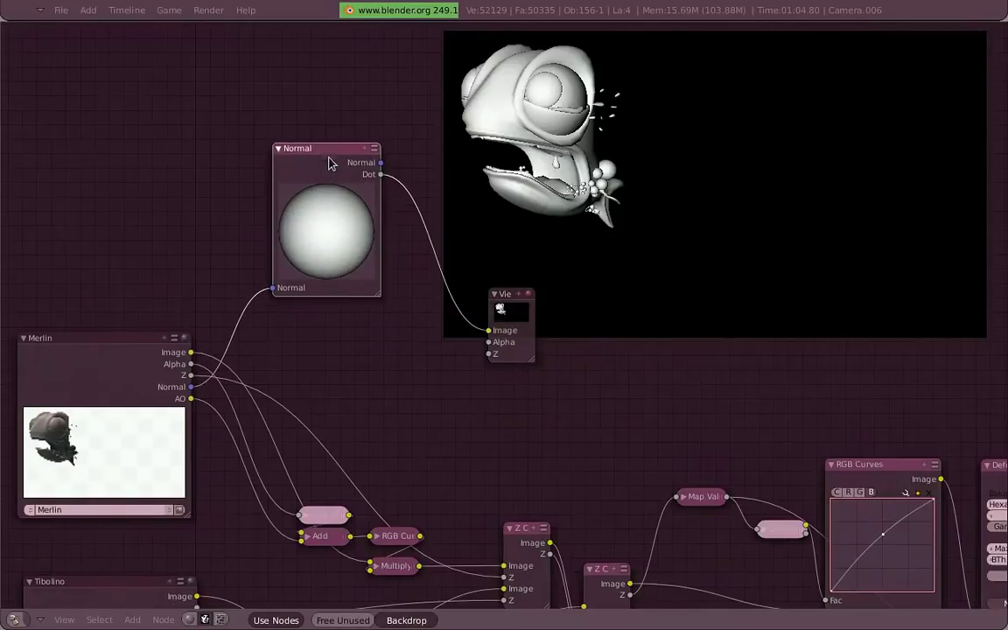
pyautogui.moveTo(344, 213)
pyautogui.mouseDown()
pyautogui.moveTo(271, 215)
pyautogui.moveTo(214, 193)
pyautogui.mouseUp()
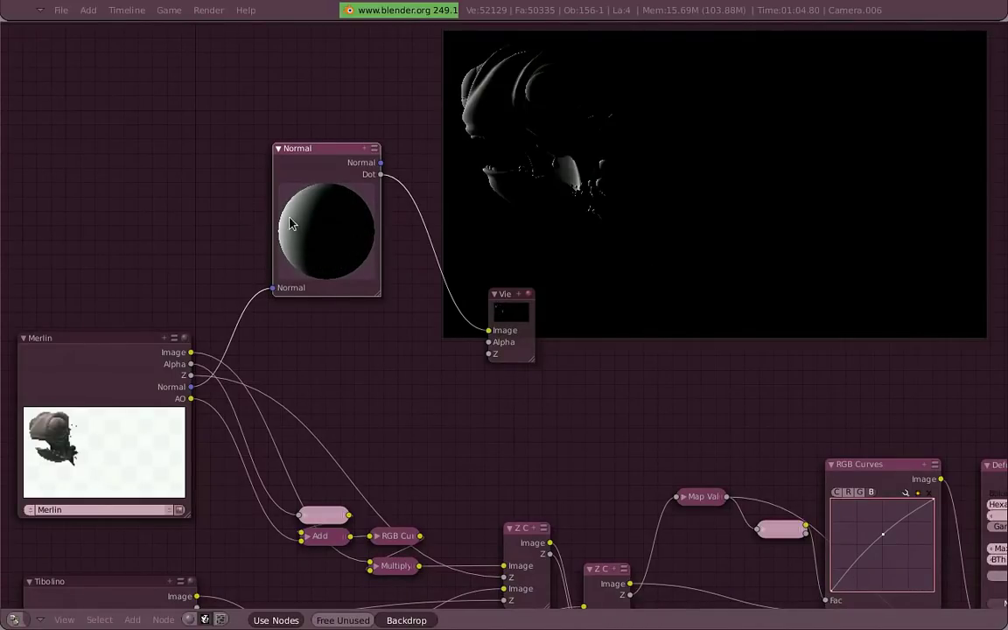
pyautogui.moveTo(291, 225)
pyautogui.mouseDown()
pyautogui.moveTo(365, 259)
pyautogui.moveTo(478, 253)
pyautogui.moveTo(709, 308)
pyautogui.mouseUp()
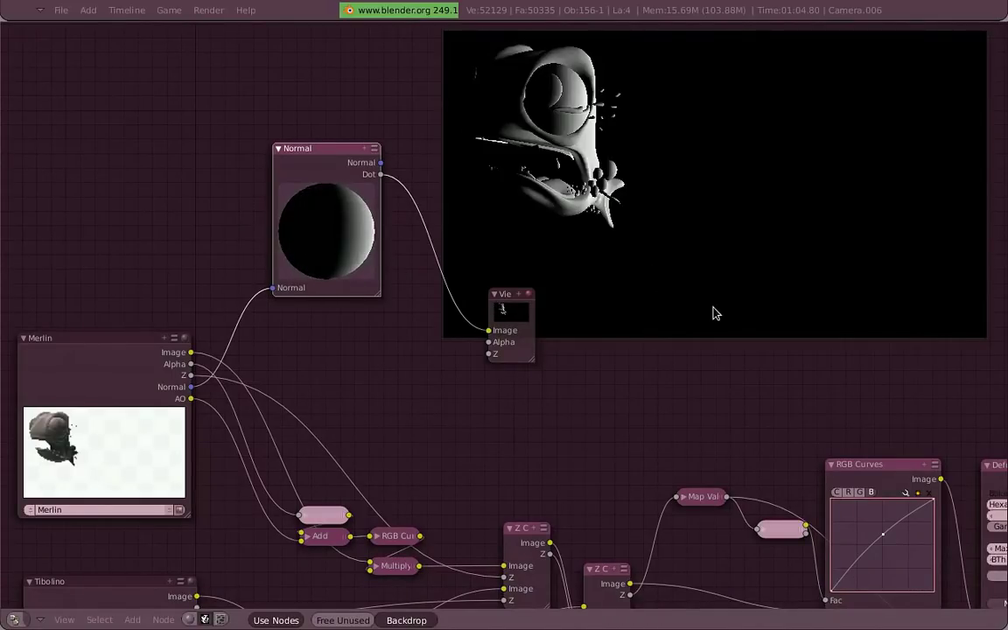
pyautogui.moveTo(372, 271)
pyautogui.mouseDown()
pyautogui.moveTo(382, 202)
pyautogui.moveTo(524, 233)
pyautogui.mouseUp()
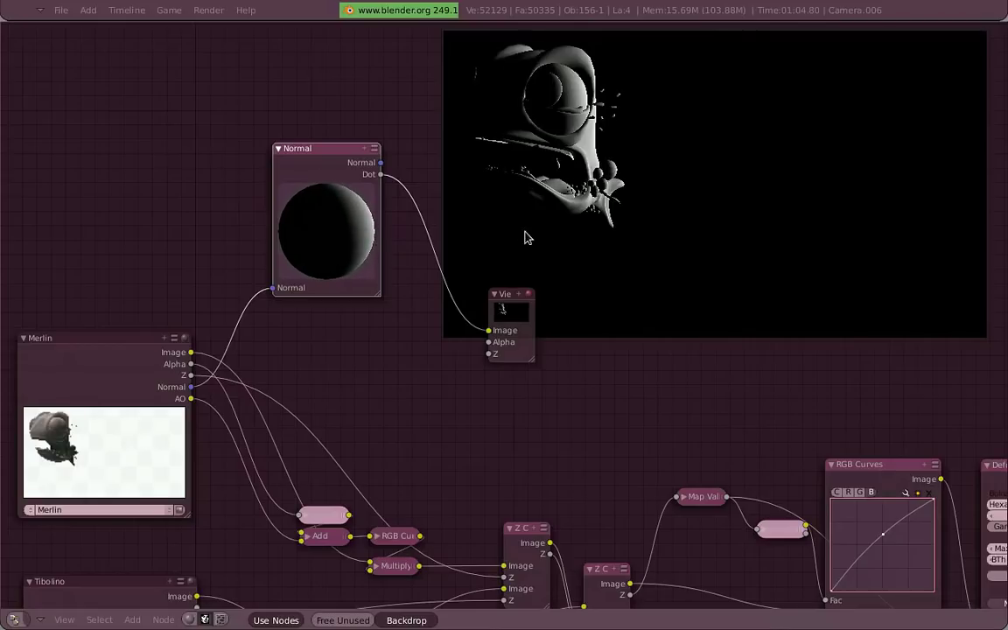
pyautogui.moveTo(375, 238); pyautogui.dragTo(331, 345)
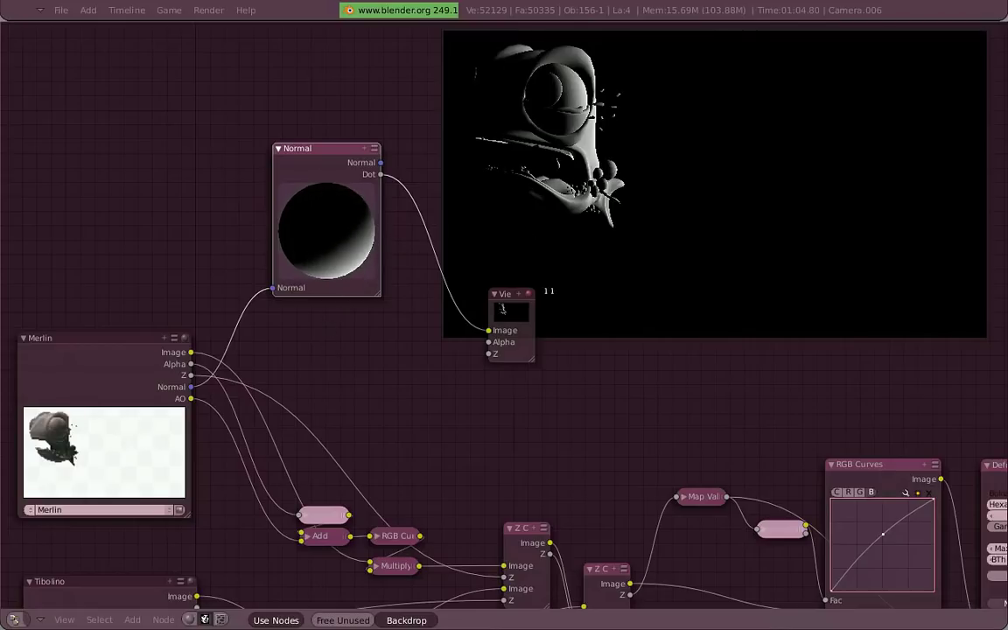
# Keep rotating the Normal sphere until Merlin gets a grazing rim light from the left
pyautogui.moveTo(317, 246)
pyautogui.mouseDown()
pyautogui.moveTo(331, 266)
pyautogui.moveTo(252, 278)
pyautogui.mouseUp()
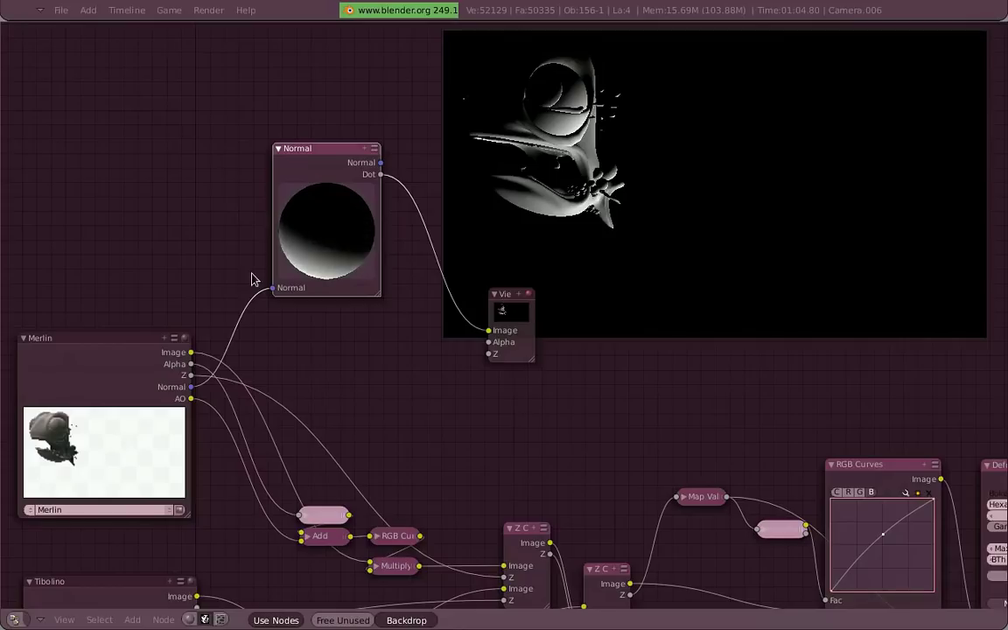
pyautogui.moveTo(294, 235)
pyautogui.mouseDown()
pyautogui.moveTo(293, 198)
pyautogui.moveTo(236, 110)
pyautogui.mouseUp()
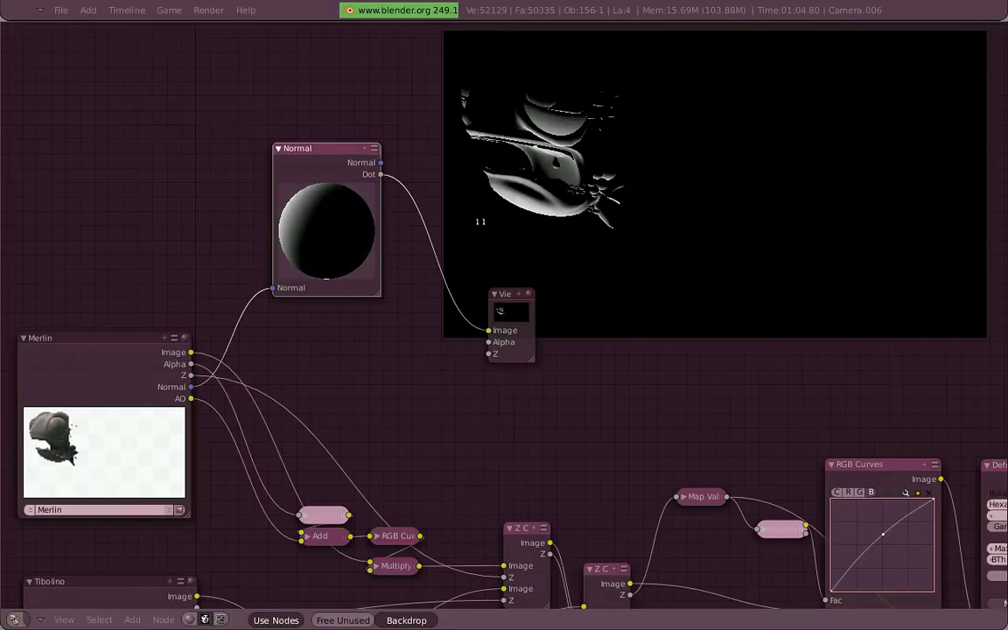
pyautogui.moveTo(371, 225)
pyautogui.mouseDown()
pyautogui.moveTo(378, 175)
pyautogui.moveTo(394, 161)
pyautogui.mouseUp()
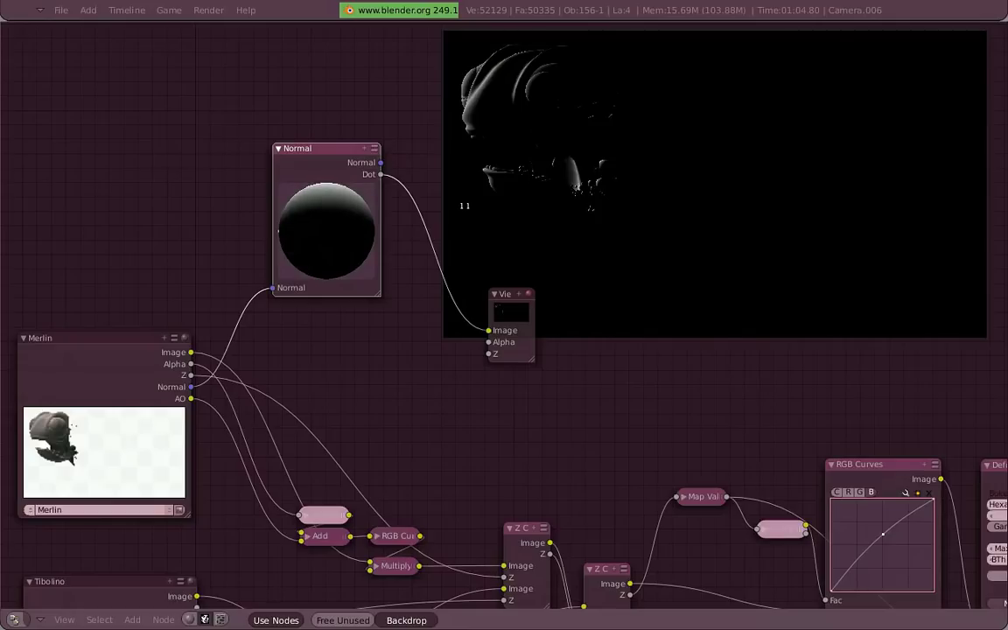
pyautogui.moveTo(333, 200); pyautogui.dragTo(243, 256)
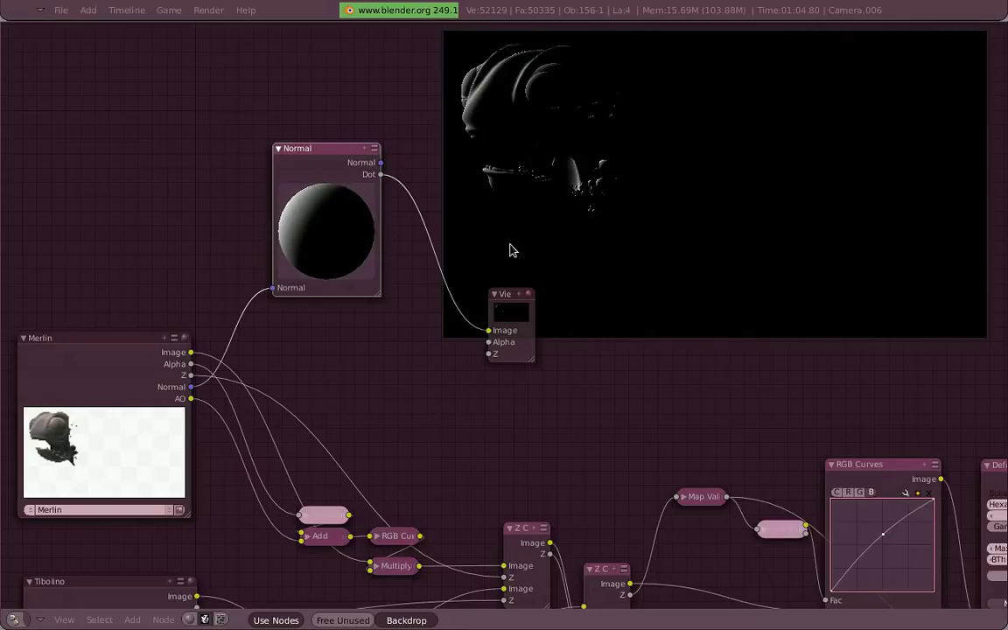
pyautogui.moveTo(311, 214)
pyautogui.mouseDown()
pyautogui.moveTo(338, 230)
pyautogui.moveTo(262, 230)
pyautogui.mouseUp()
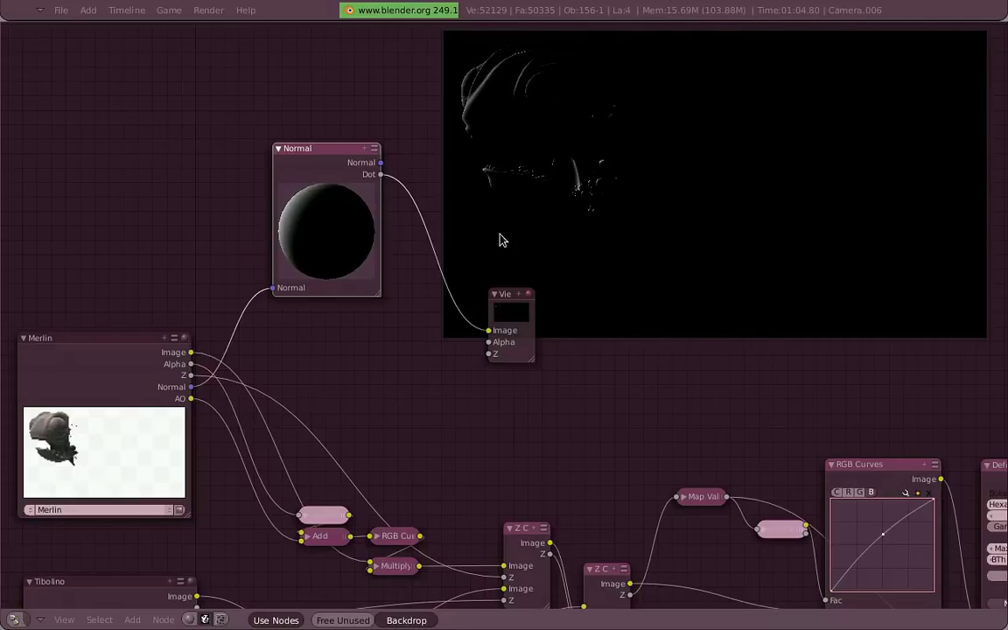
pyautogui.moveTo(513, 326); pyautogui.dragTo(603, 331)
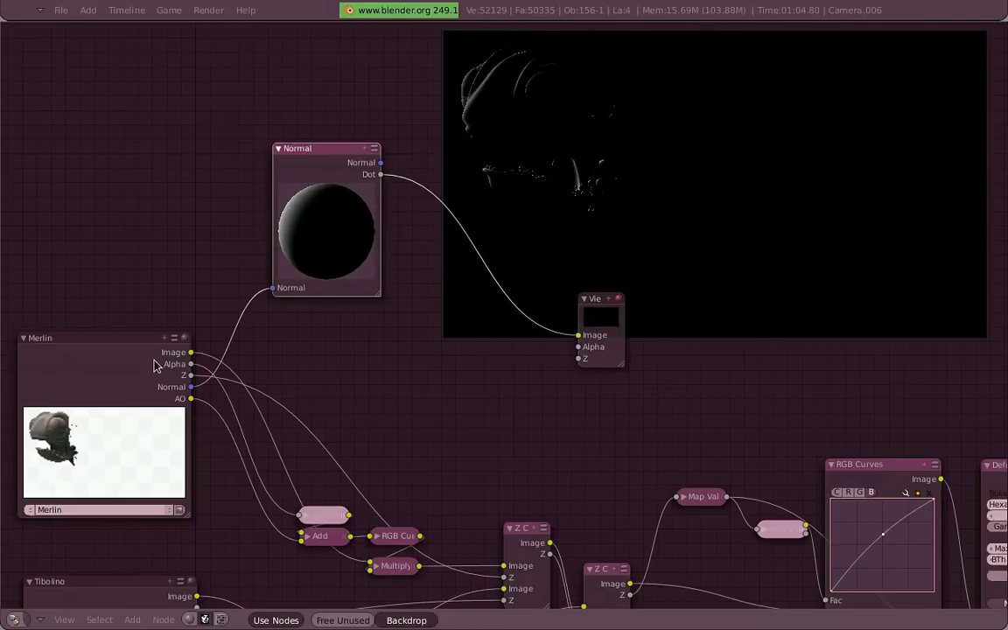
# Add a Mix node in Add mode with Fac 1, driven by Normal Dot, output to the Viewer
pyautogui.press('space')
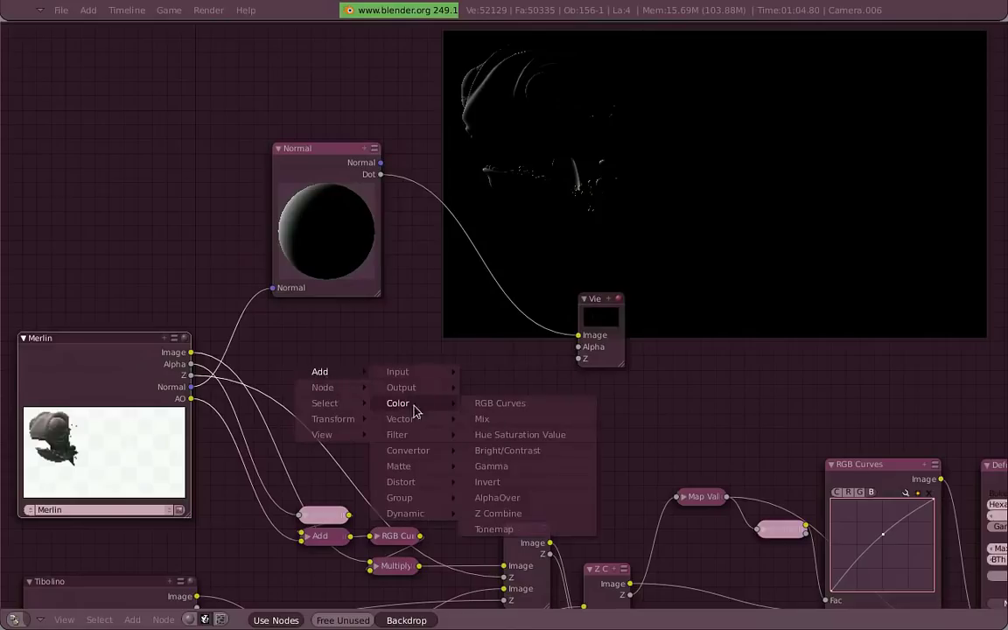
pyautogui.click(484, 419)
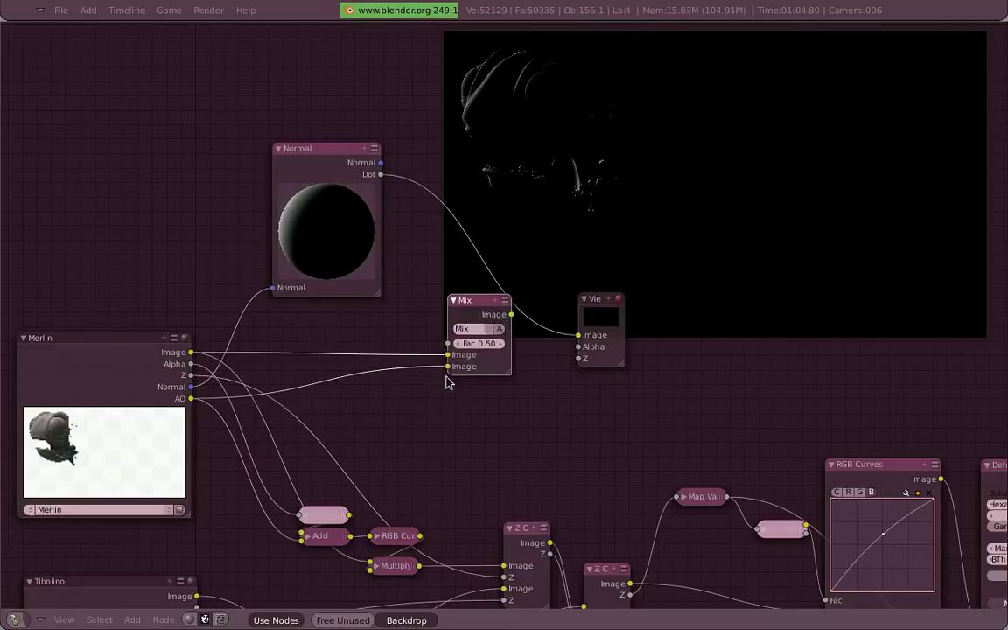
pyautogui.click(447, 362)
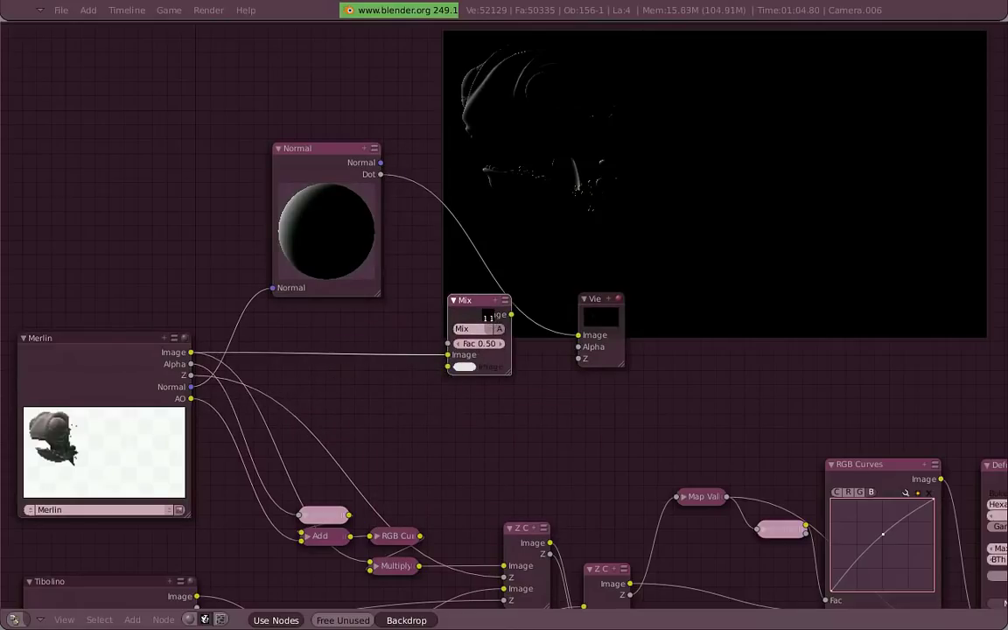
pyautogui.moveTo(511, 314); pyautogui.dragTo(577, 334)
pyautogui.click(476, 331)
pyautogui.click(479, 314)
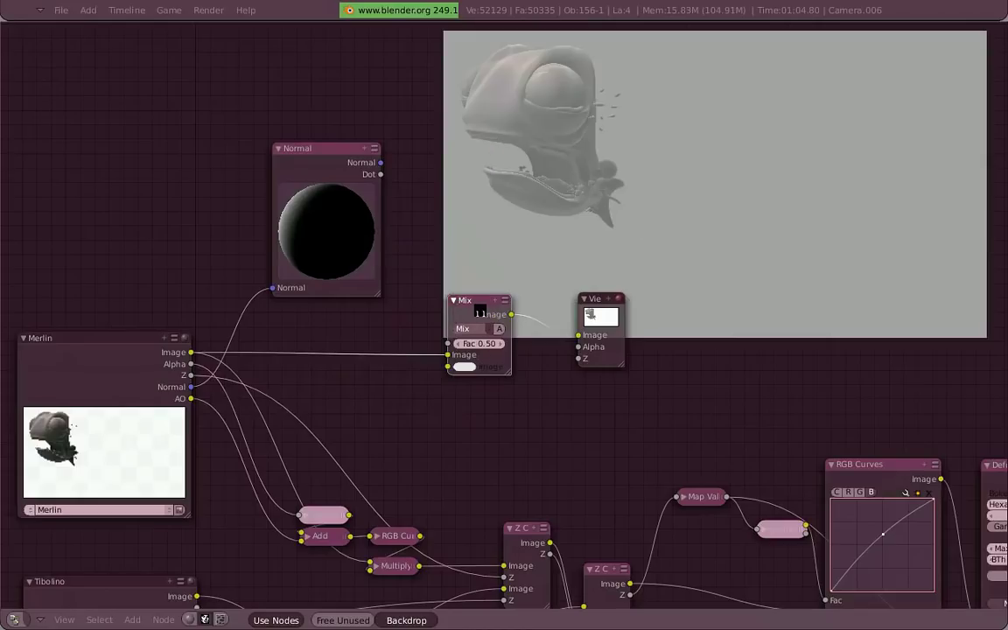
pyautogui.moveTo(482, 344); pyautogui.dragTo(563, 291)
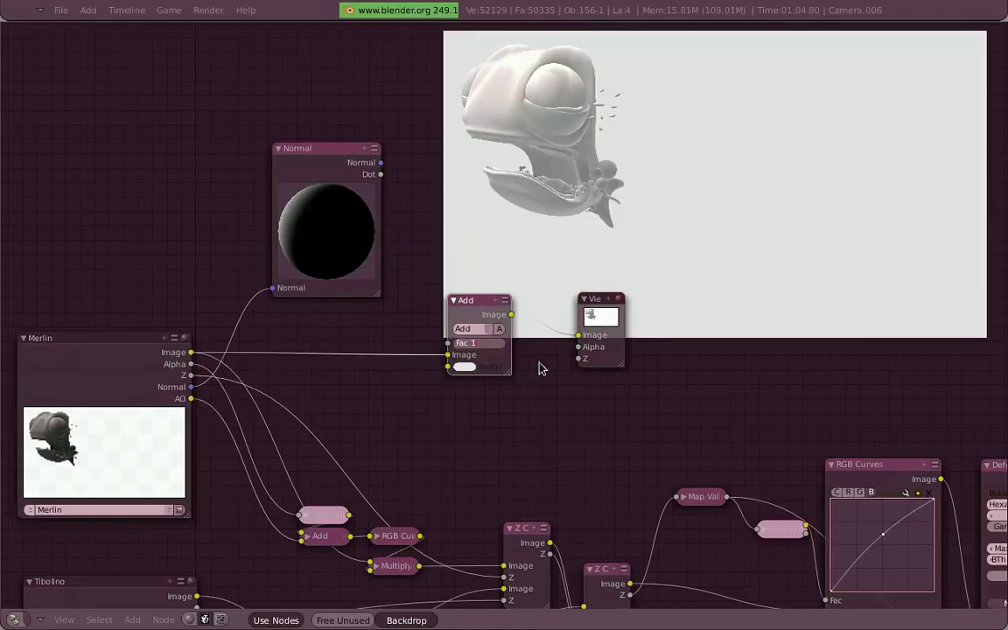
pyautogui.moveTo(382, 174); pyautogui.dragTo(447, 343)
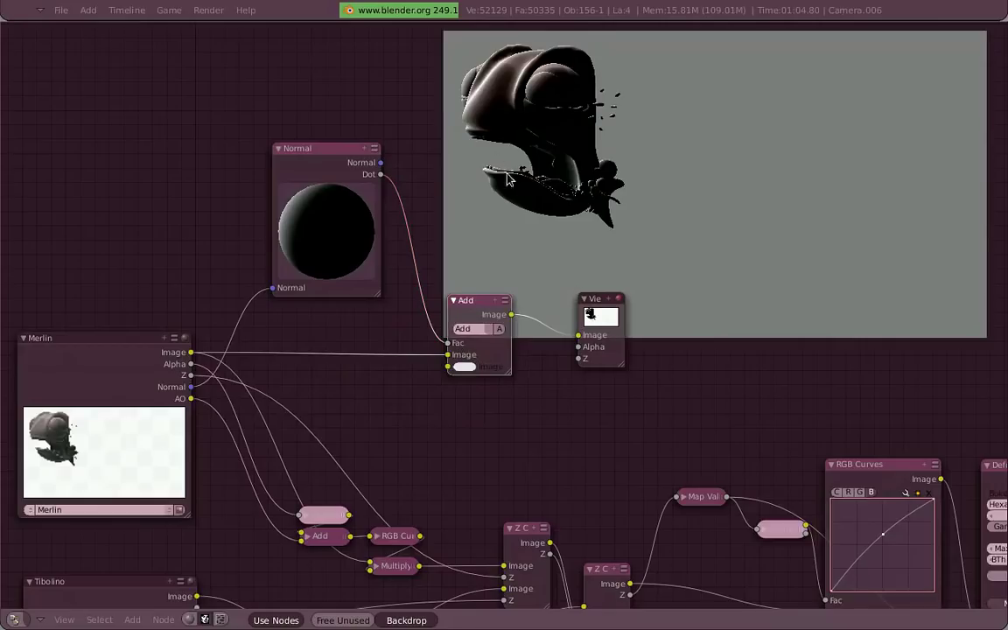
# Adjust the Normal sphere through several directions, settling on lighting from the front left
pyautogui.moveTo(305, 203)
pyautogui.mouseDown()
pyautogui.moveTo(338, 266)
pyautogui.moveTo(312, 203)
pyautogui.mouseUp()
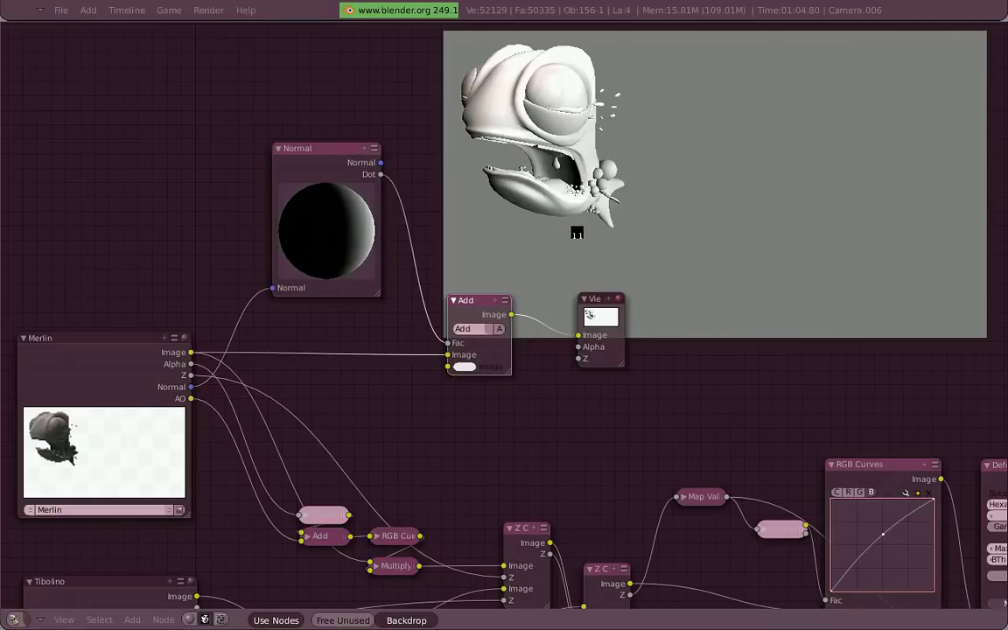
pyautogui.moveTo(405, 208)
pyautogui.mouseDown()
pyautogui.moveTo(434, 243)
pyautogui.moveTo(275, 322)
pyautogui.moveTo(416, 155)
pyautogui.mouseUp()
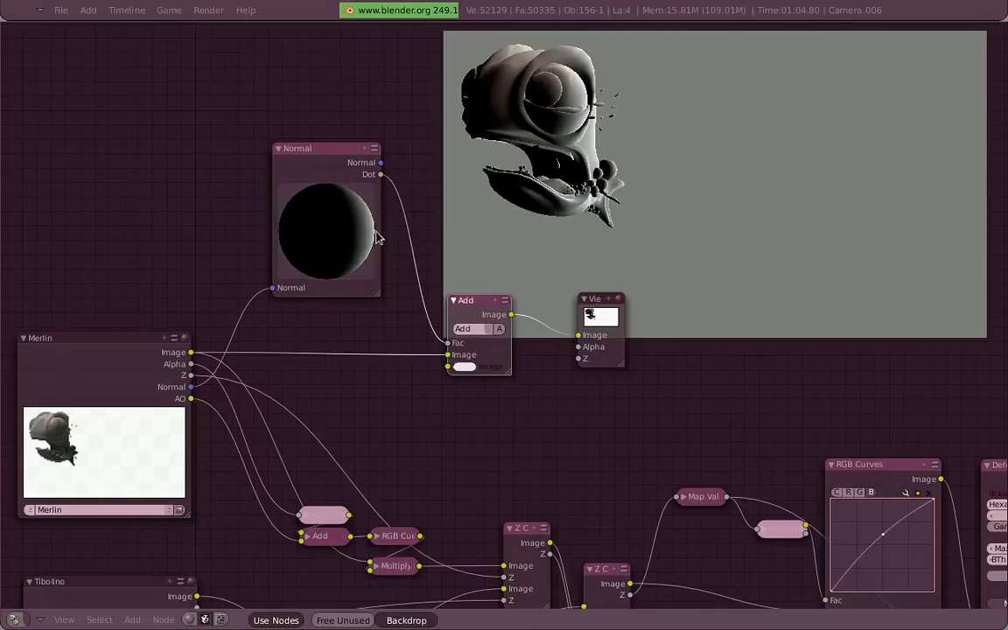
pyautogui.moveTo(377, 237)
pyautogui.mouseDown()
pyautogui.moveTo(326, 185)
pyautogui.moveTo(303, 312)
pyautogui.moveTo(209, 282)
pyautogui.mouseUp()
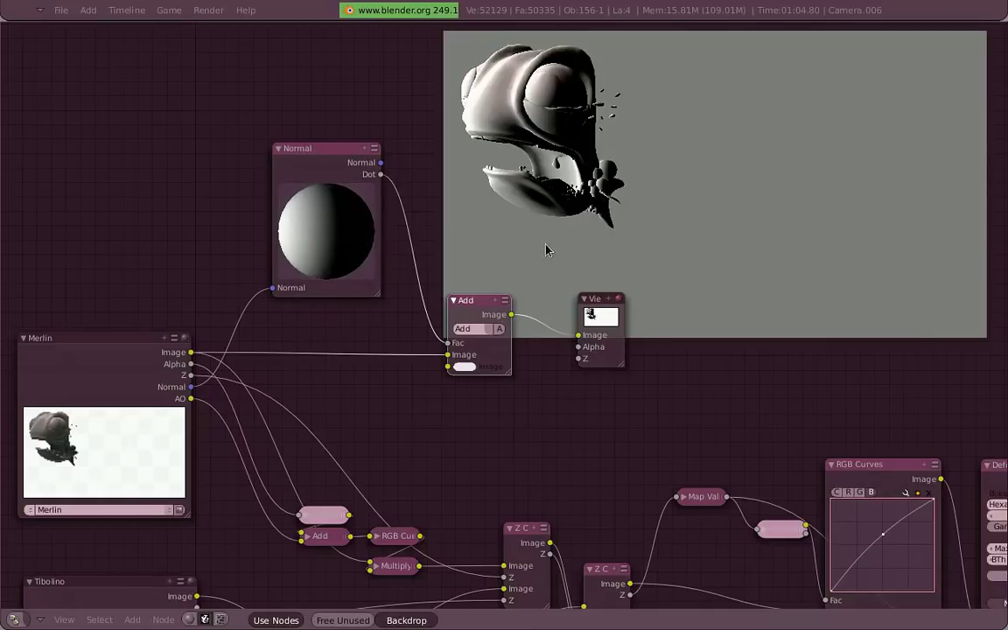
pyautogui.moveTo(305, 249)
pyautogui.mouseDown()
pyautogui.moveTo(332, 232)
pyautogui.moveTo(338, 241)
pyautogui.moveTo(333, 220)
pyautogui.moveTo(347, 235)
pyautogui.mouseUp()
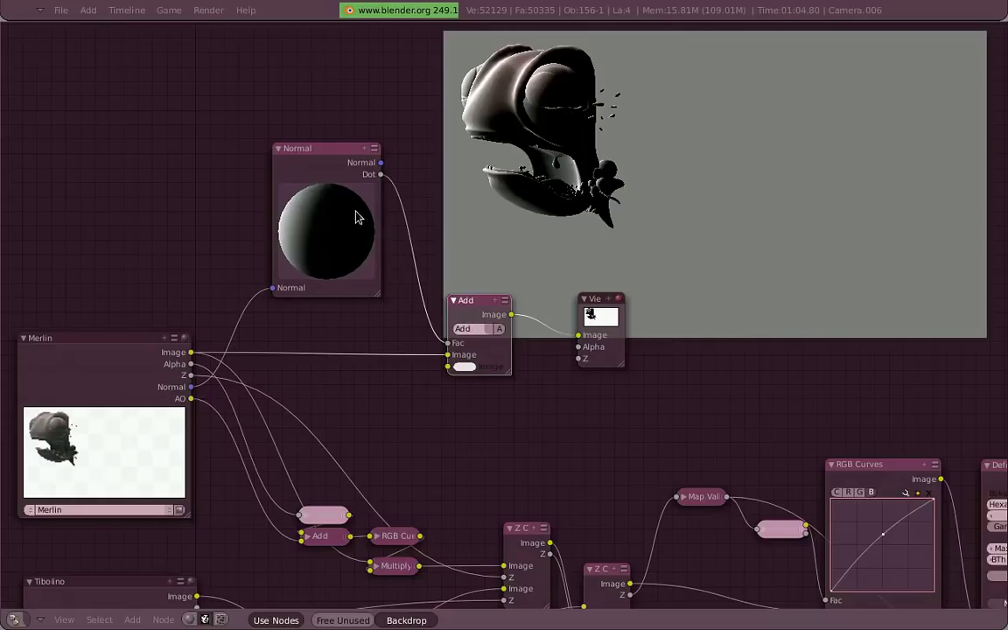
pyautogui.moveTo(356, 218); pyautogui.dragTo(341, 182)
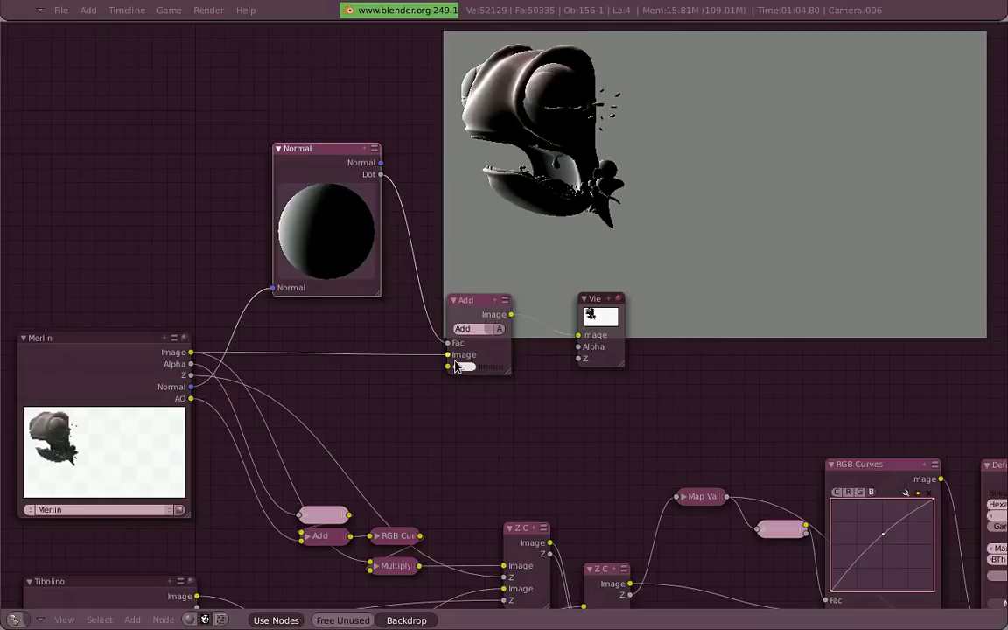
# Set the Add node's added colour to light cyan and rearrange the relight nodes
pyautogui.click(465, 368)
pyautogui.click(487, 354)
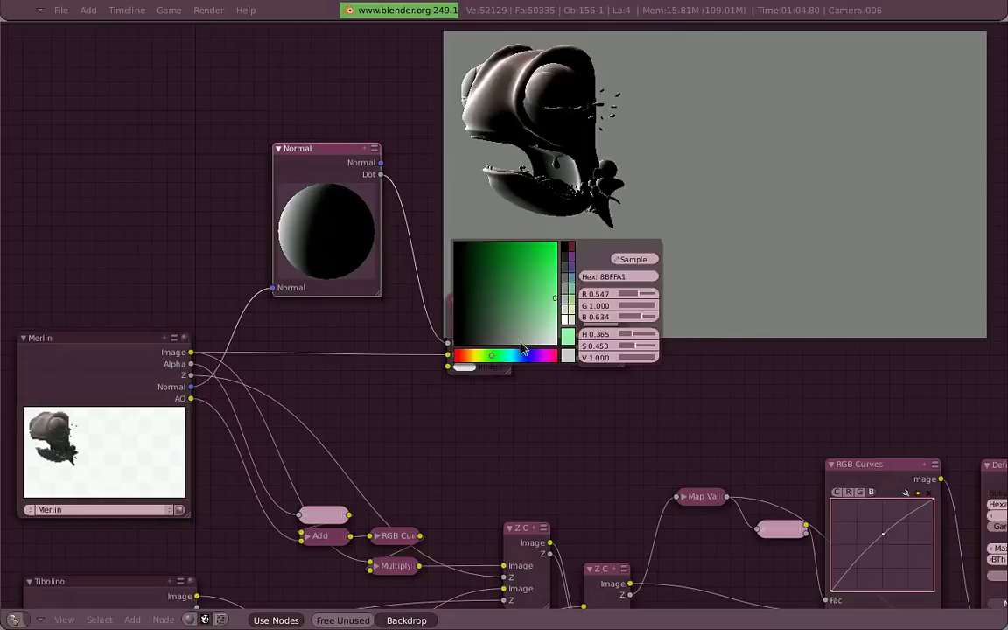
pyautogui.click(509, 355)
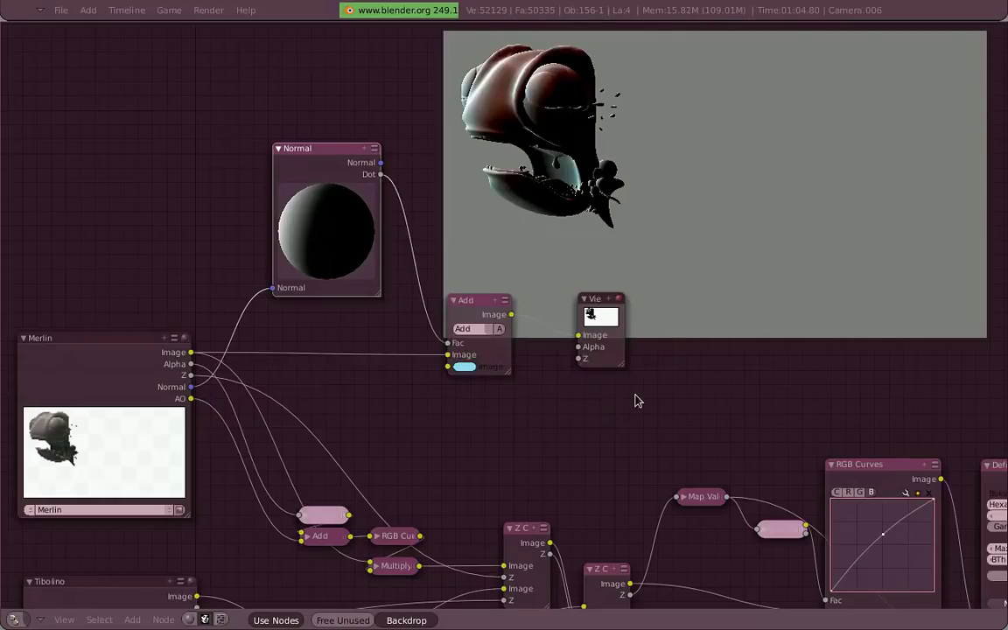
pyautogui.press('g')
pyautogui.click(569, 316)
pyautogui.moveTo(382, 198); pyautogui.dragTo(293, 165)
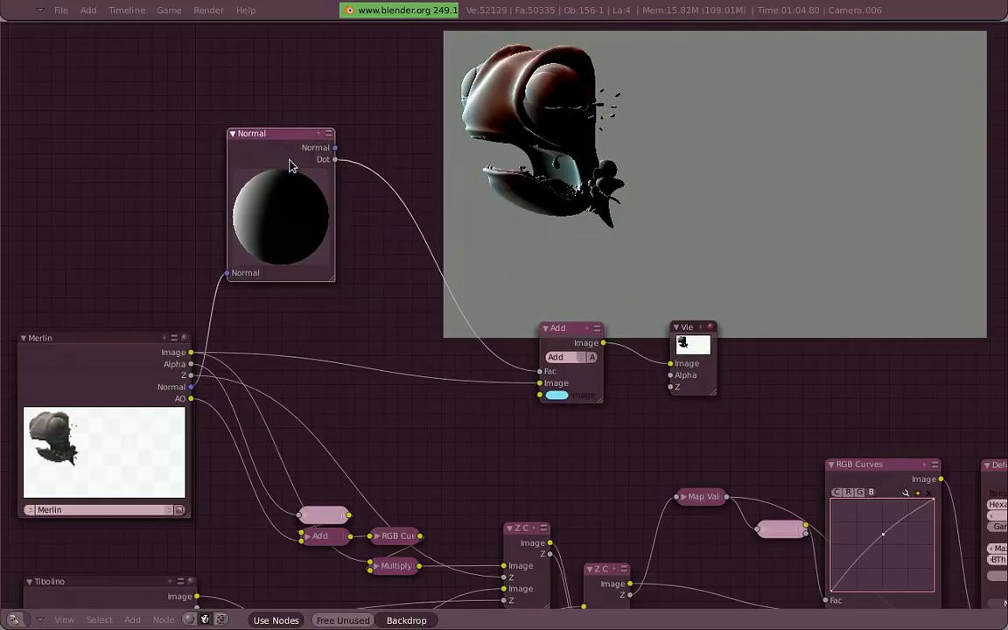
# Insert a ColorRamp between the Normal Dot and the Add node's Fac, previewing Add in the Viewer
pyautogui.press('space')
pyautogui.click(442, 231)
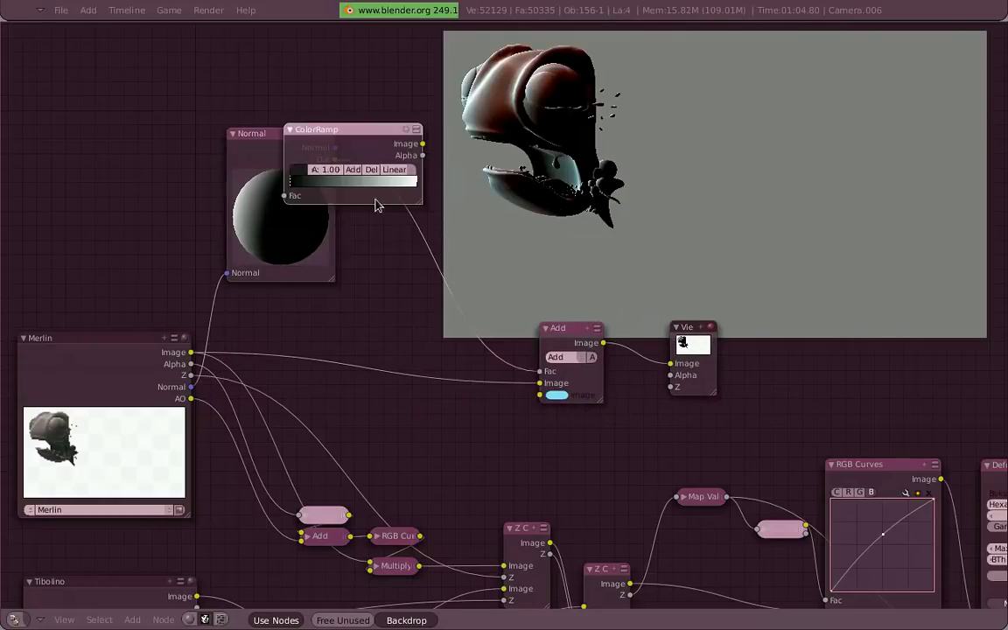
pyautogui.click(468, 282)
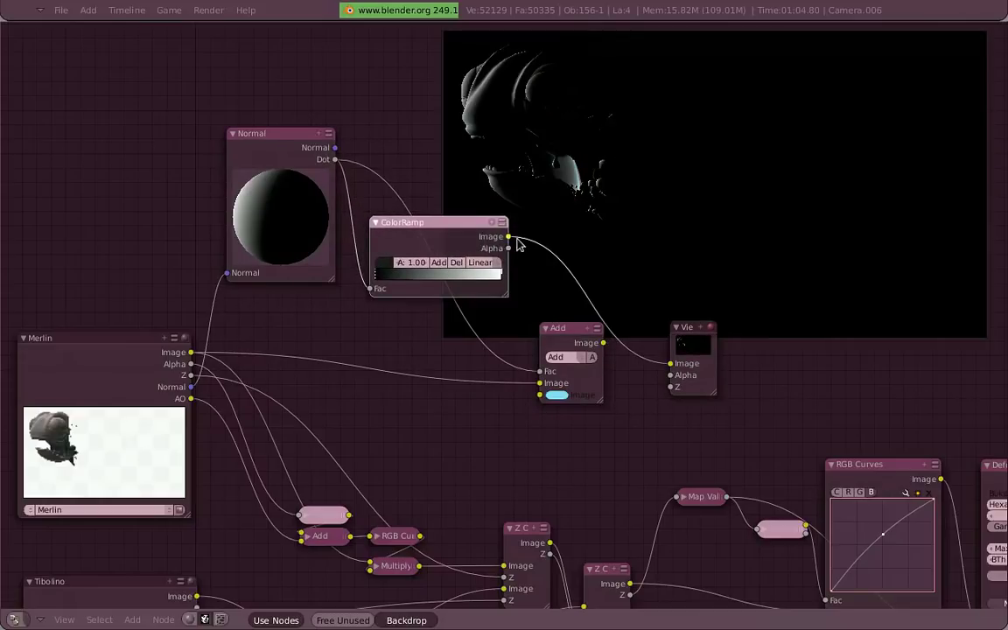
pyautogui.moveTo(540, 322); pyautogui.dragTo(540, 371)
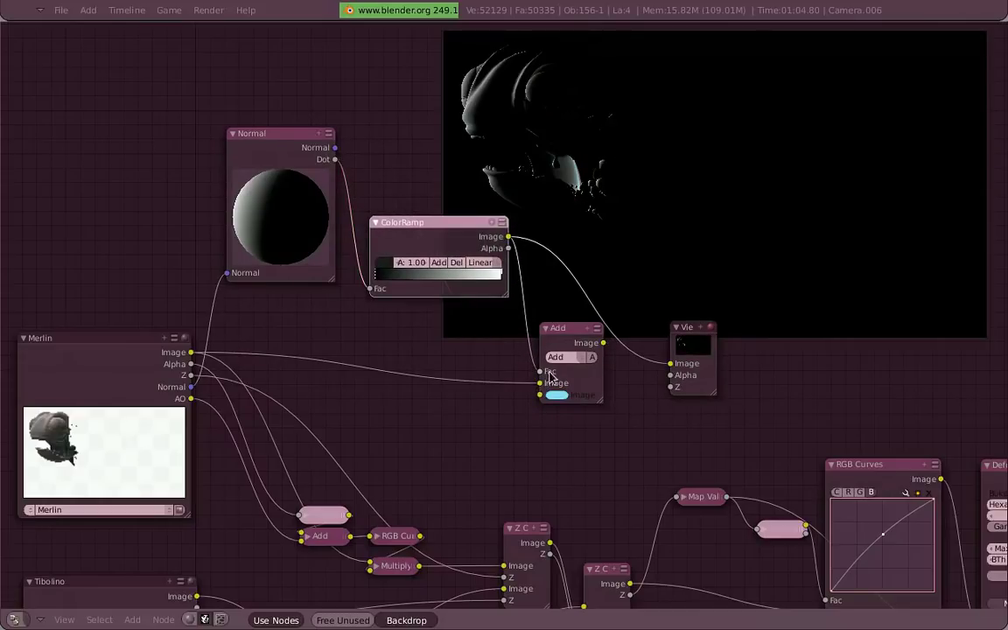
pyautogui.keyDown('ctrl'); pyautogui.keyDown('shift'); pyautogui.click(574, 340); pyautogui.keyUp('shift'); pyautogui.keyUp('ctrl')
pyautogui.moveTo(581, 320); pyautogui.dragTo(547, 352, button='middle')
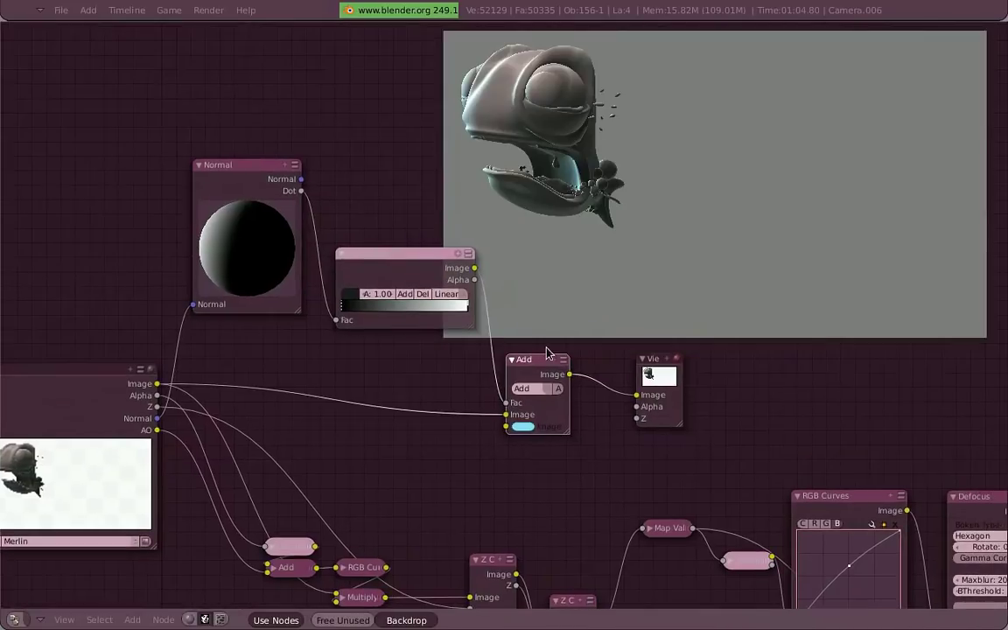
pyautogui.moveTo(340, 322)
pyautogui.mouseDown()
pyautogui.moveTo(506, 426)
pyautogui.moveTo(537, 395)
pyautogui.mouseUp()
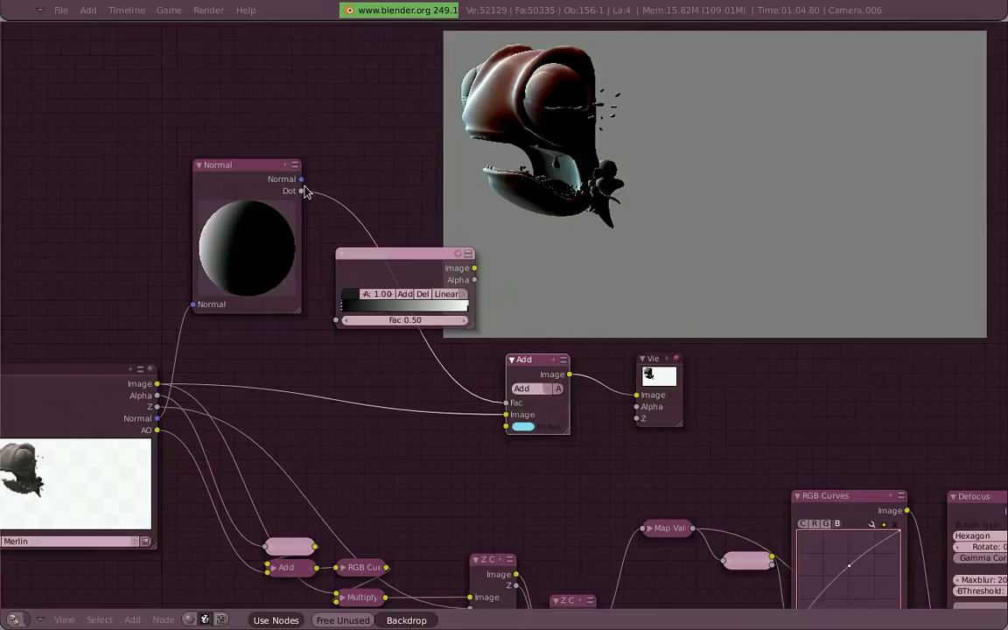
pyautogui.moveTo(302, 191); pyautogui.dragTo(337, 321)
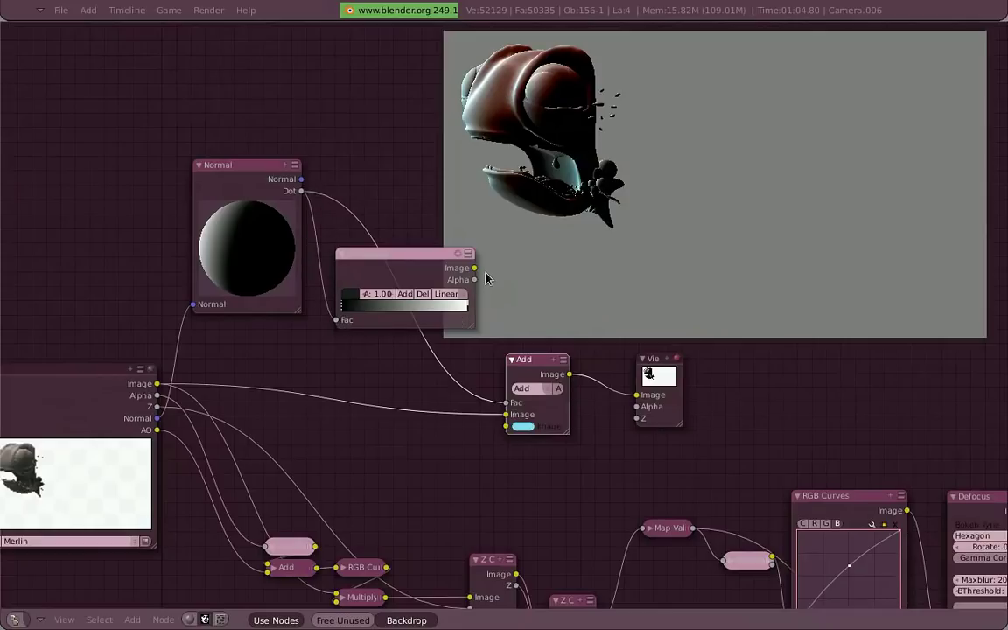
pyautogui.moveTo(474, 267); pyautogui.dragTo(513, 409)
# Test the ramp's white stop, then tune the Normal light direction toward the upper left
pyautogui.moveTo(464, 312)
pyautogui.mouseDown()
pyautogui.moveTo(376, 314)
pyautogui.moveTo(445, 305)
pyautogui.mouseUp()
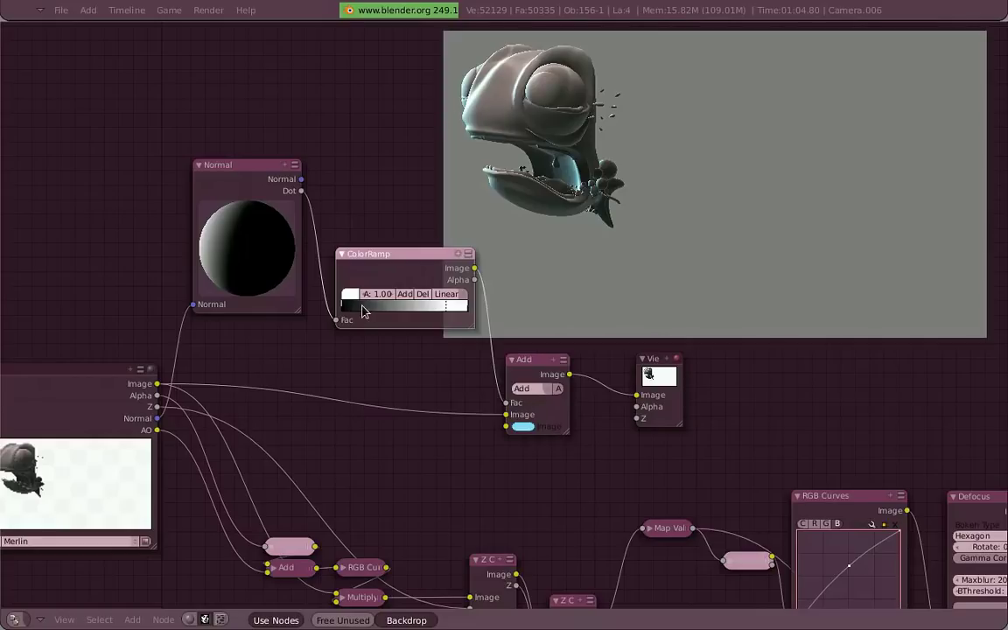
pyautogui.moveTo(453, 316); pyautogui.dragTo(540, 179)
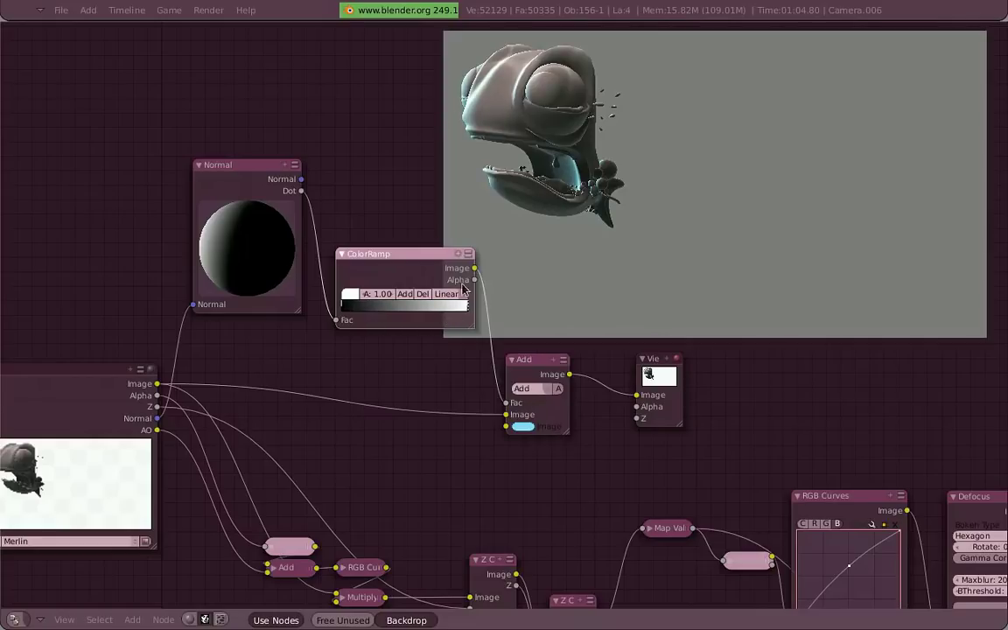
pyautogui.moveTo(221, 239)
pyautogui.mouseDown()
pyautogui.moveTo(285, 282)
pyautogui.moveTo(361, 309)
pyautogui.mouseUp()
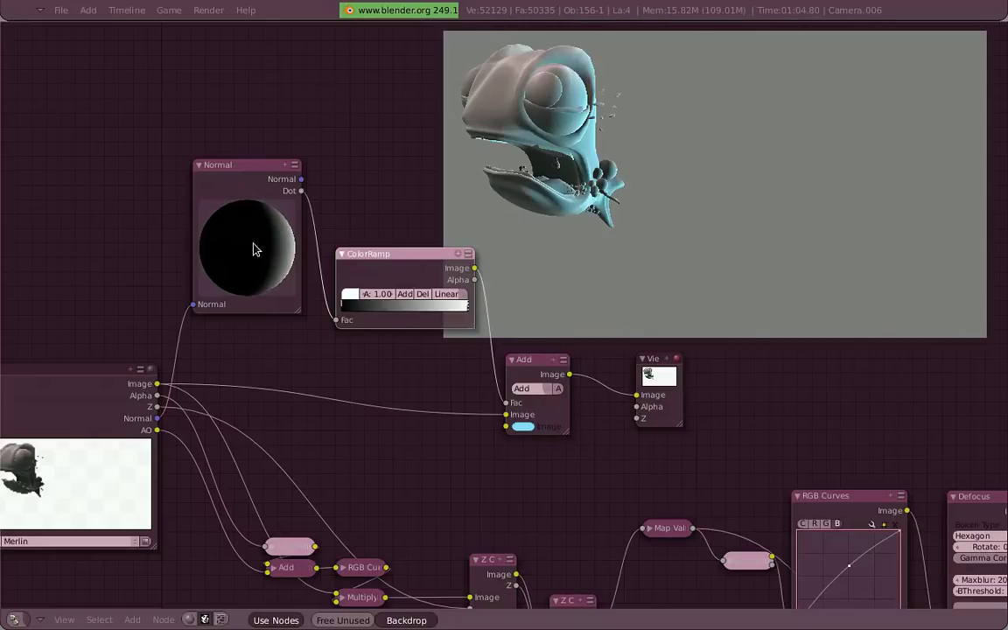
pyautogui.moveTo(270, 224)
pyautogui.mouseDown()
pyautogui.moveTo(196, 352)
pyautogui.moveTo(154, 304)
pyautogui.mouseUp()
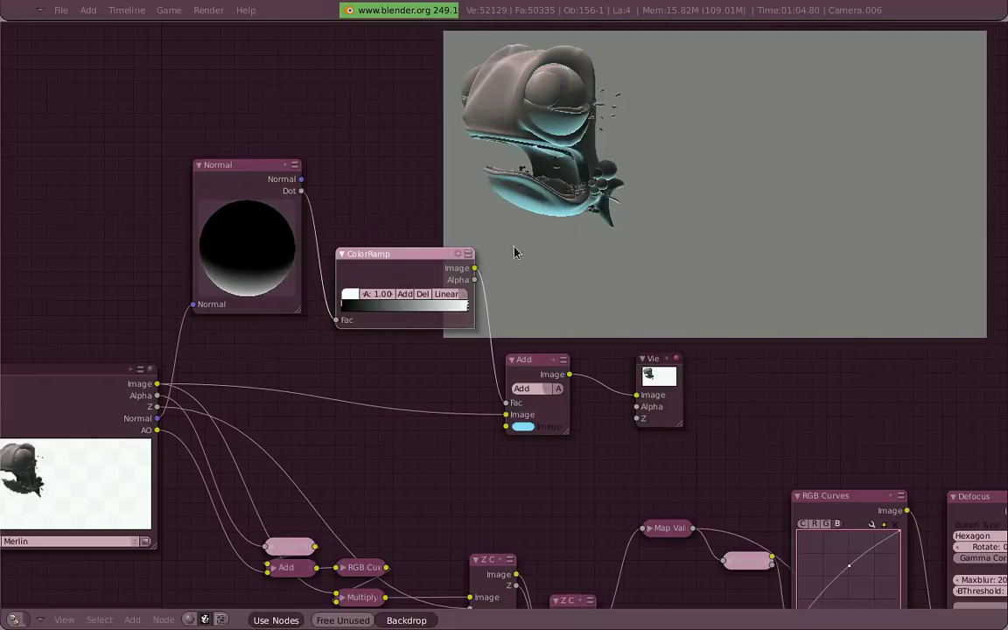
pyautogui.moveTo(259, 284); pyautogui.dragTo(215, 195)
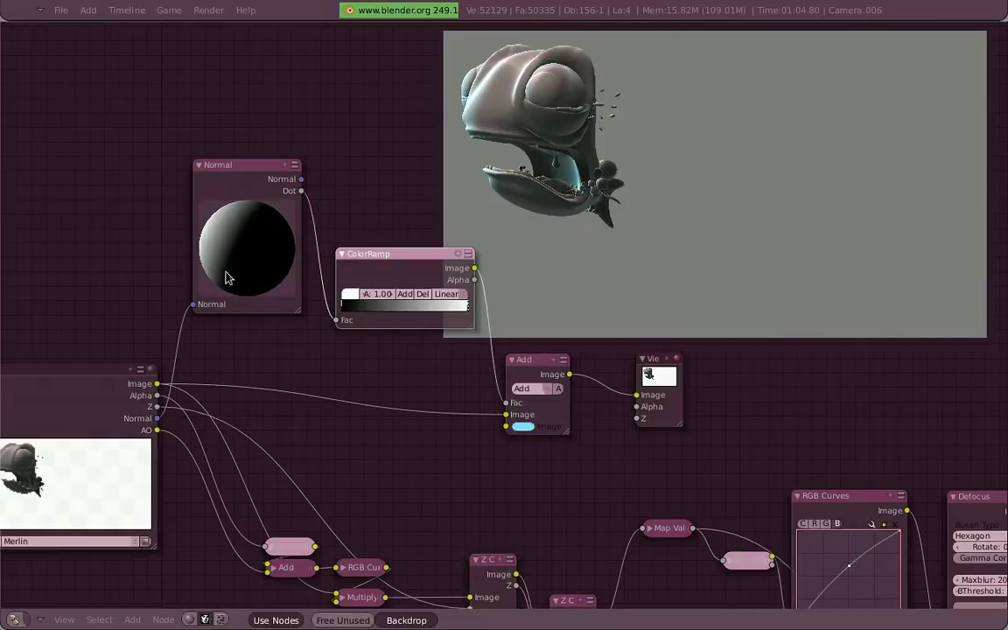
pyautogui.moveTo(207, 250)
pyautogui.mouseDown()
pyautogui.moveTo(225, 251)
pyautogui.moveTo(201, 224)
pyautogui.mouseUp()
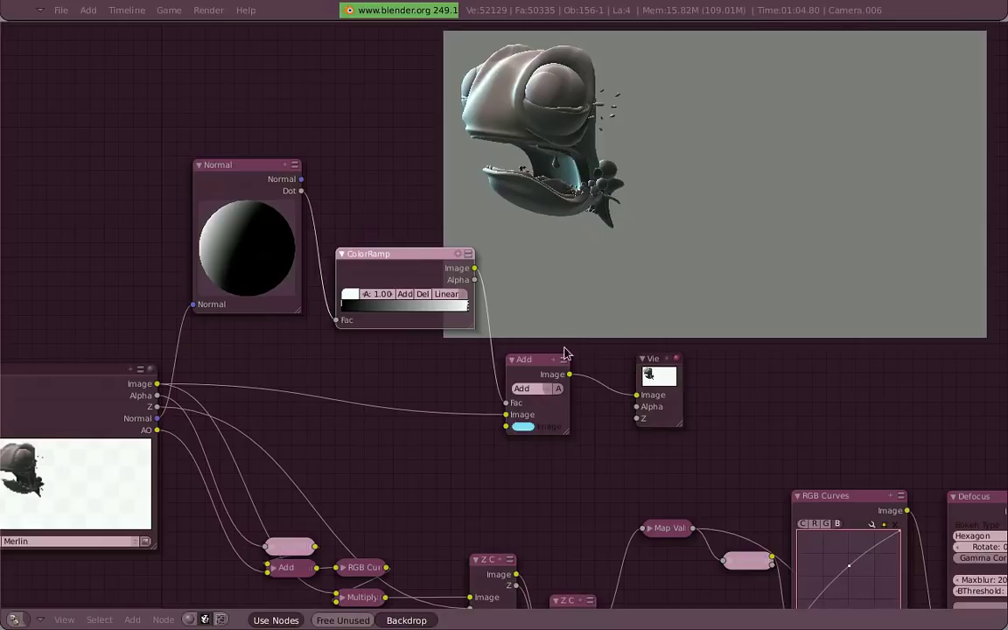
# Inspect the Add tint (teal 4A636A) and drag the Multiply node up beside the Add node
pyautogui.click(524, 428)
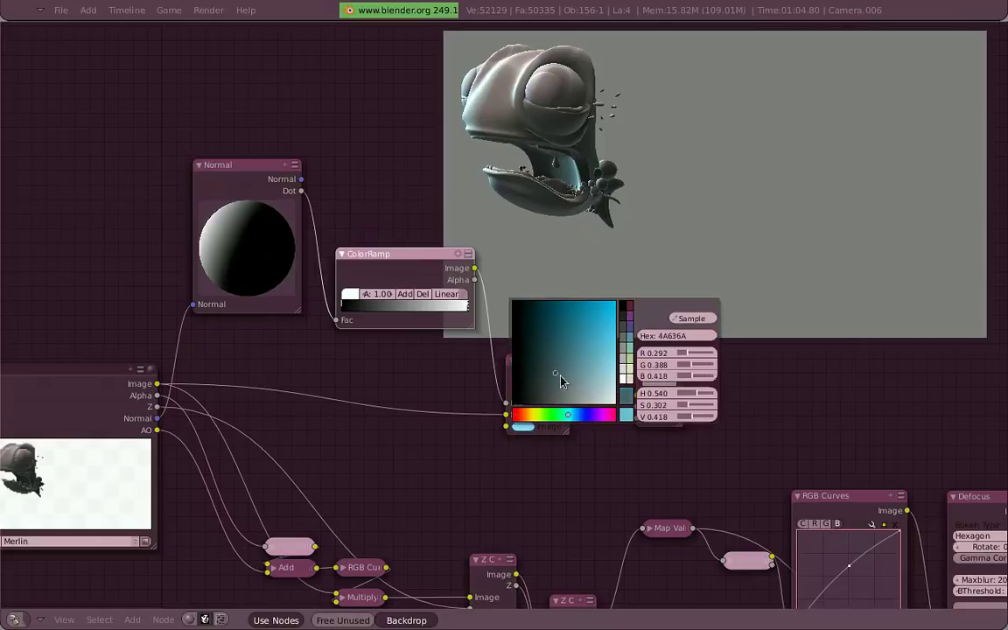
pyautogui.scroll(-2, 633, 267)
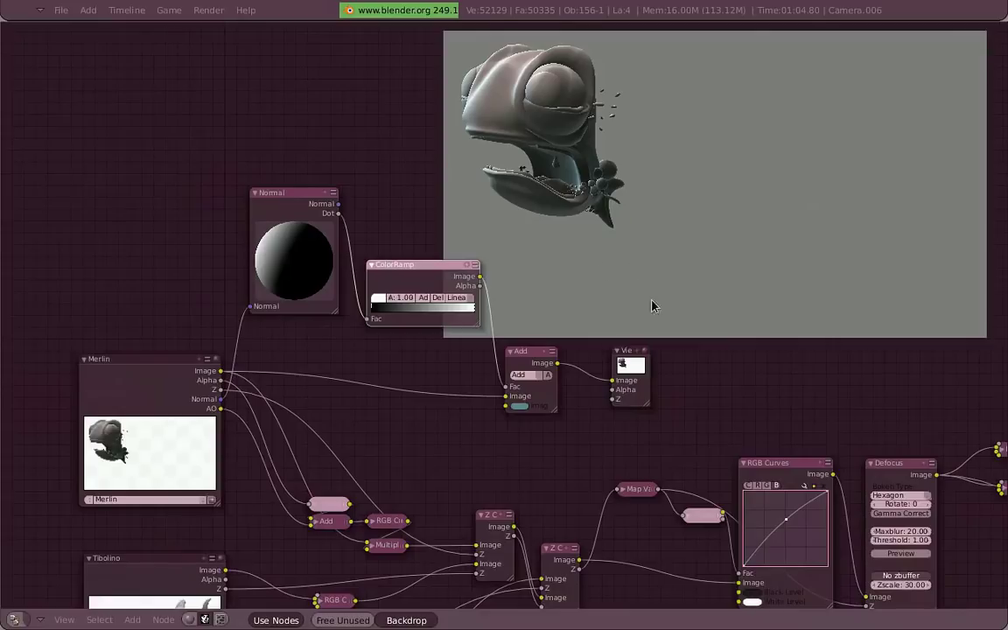
pyautogui.moveTo(652, 304); pyautogui.dragTo(440, 304, button='middle')
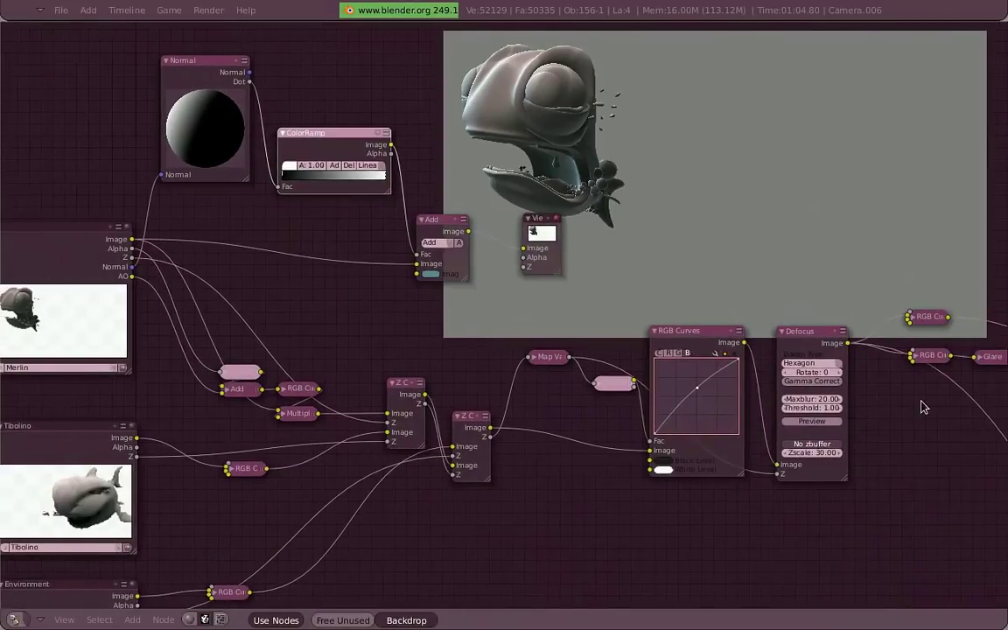
pyautogui.scroll(2, 503, 341)
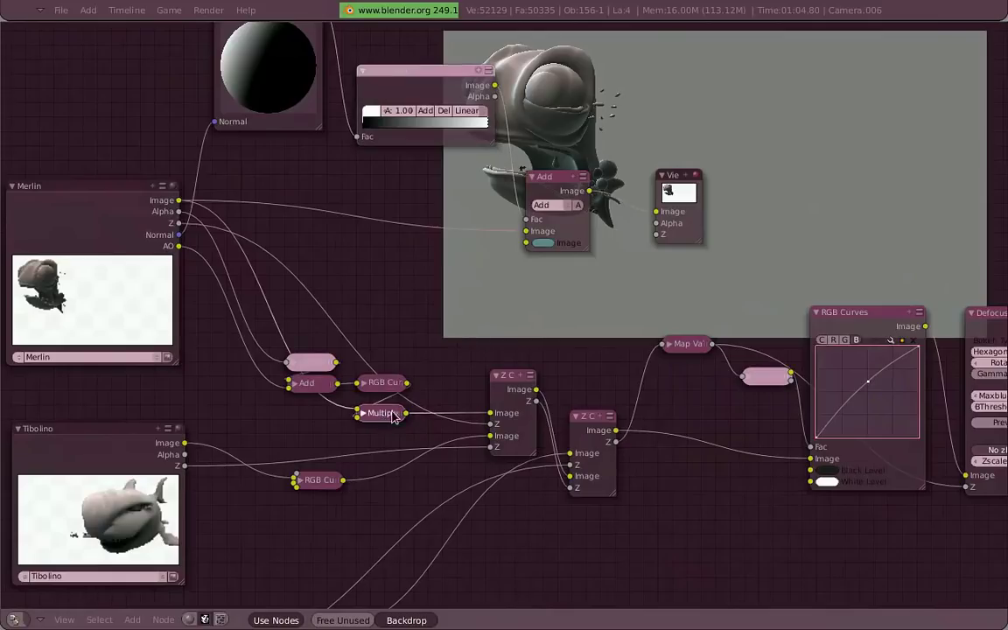
pyautogui.moveTo(385, 413)
pyautogui.mouseDown()
pyautogui.moveTo(467, 324)
pyautogui.moveTo(435, 322)
pyautogui.moveTo(450, 332)
pyautogui.mouseUp()
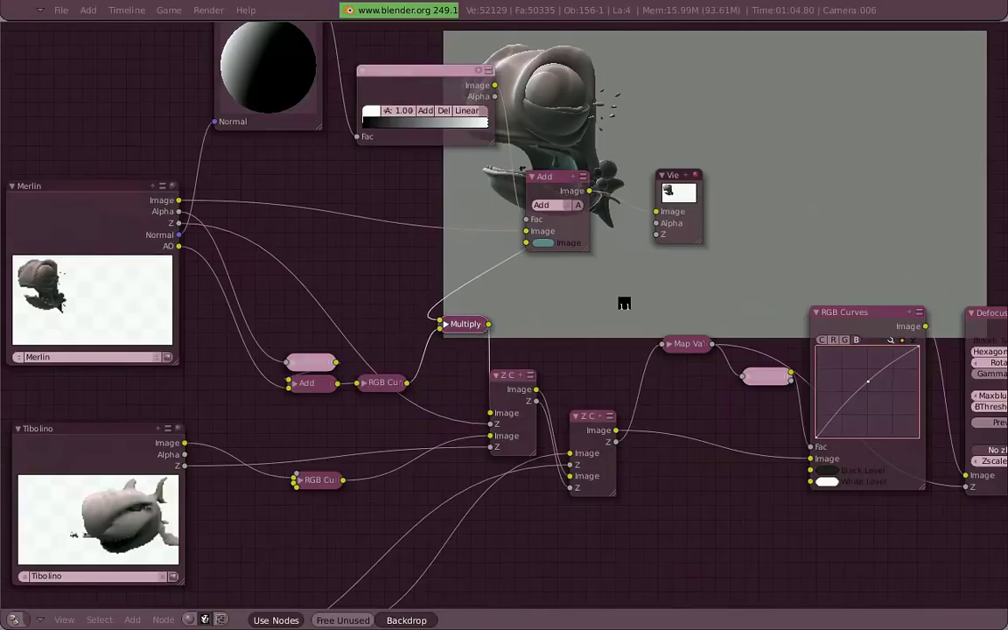
# Reframe the Normal relight nodes and fine-tune Merlin's final light direction
pyautogui.scroll(-3, 623, 306)
pyautogui.keyDown('ctrl'); pyautogui.hscroll(10, 637, 292); pyautogui.keyUp('ctrl')
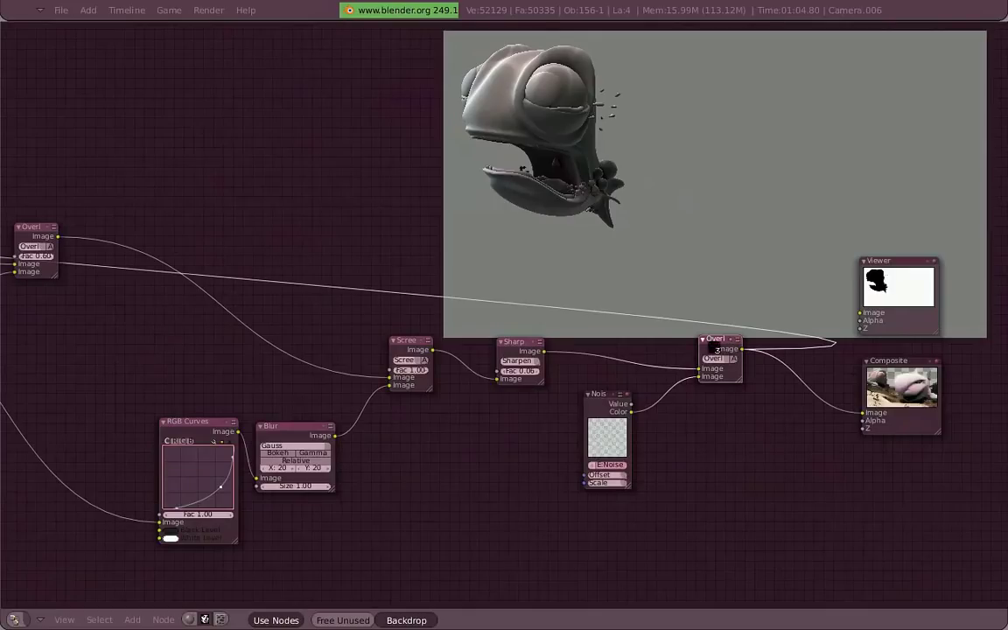
pyautogui.moveTo(259, 357); pyautogui.dragTo(626, 406, button='middle')
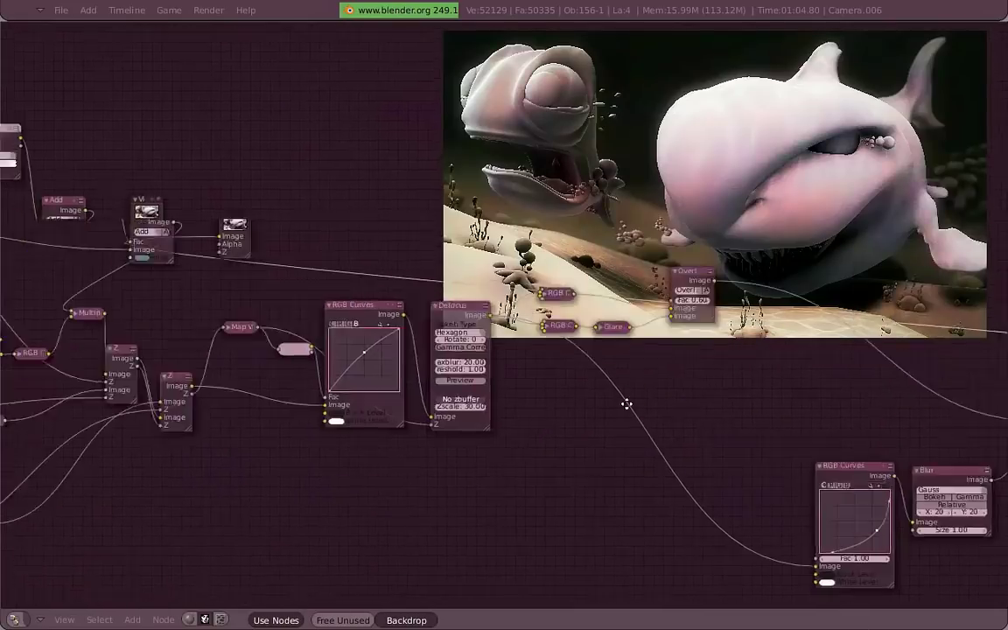
pyautogui.moveTo(193, 192); pyautogui.dragTo(196, 187)
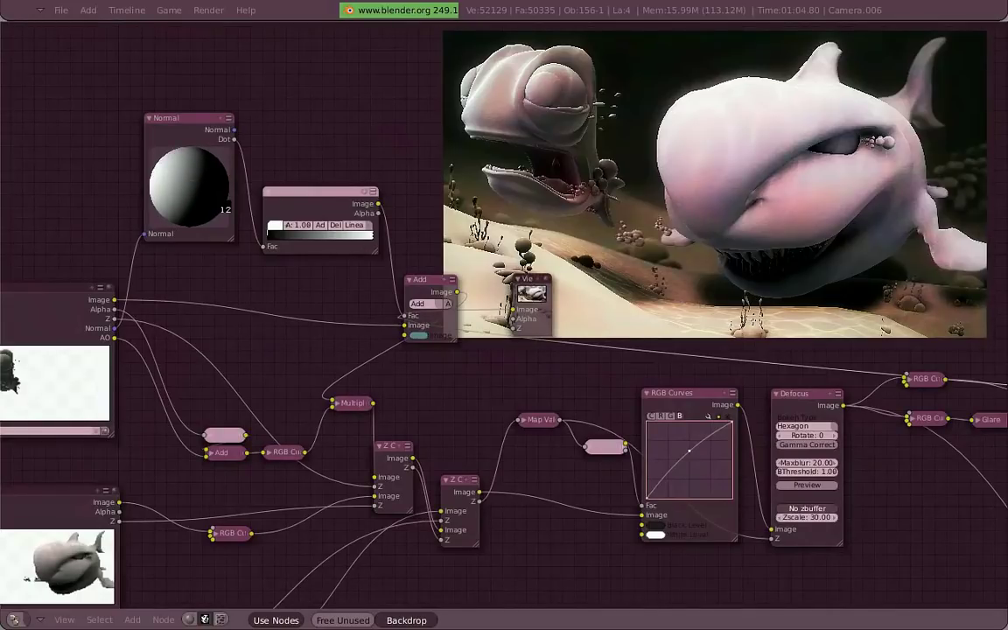
pyautogui.moveTo(226, 207); pyautogui.dragTo(225, 208)
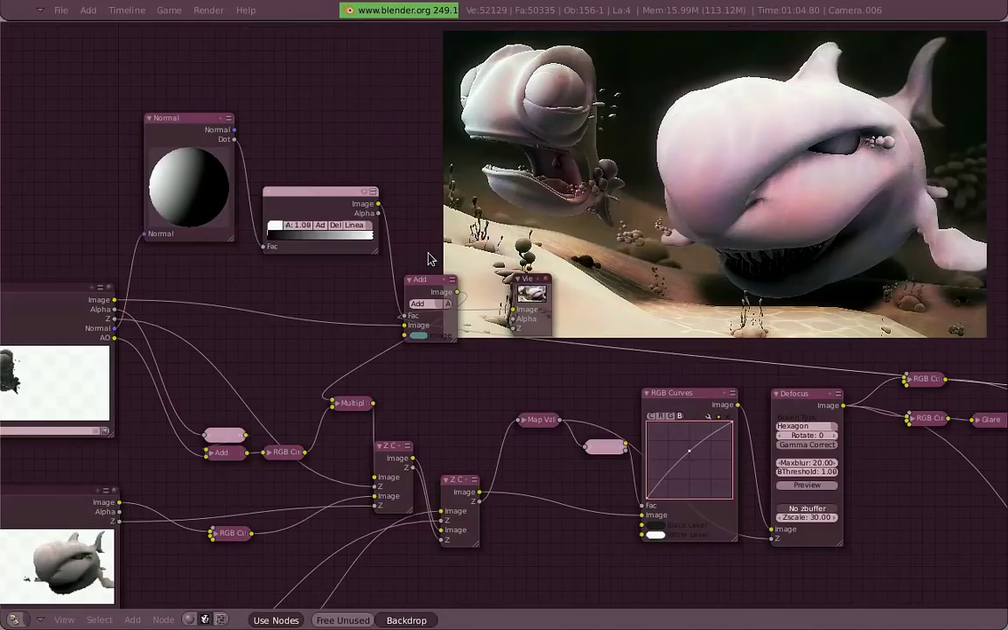
# Move the Viewer node off to the right and return to the split 3D view and settings layout
pyautogui.scroll(-1, 429, 258)
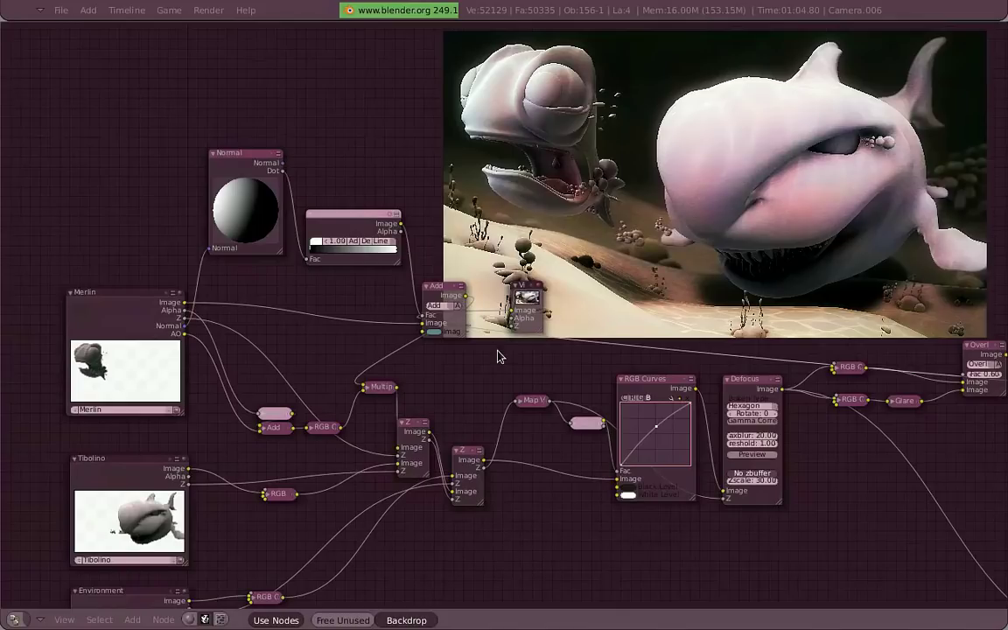
pyautogui.moveTo(532, 319); pyautogui.dragTo(821, 327)
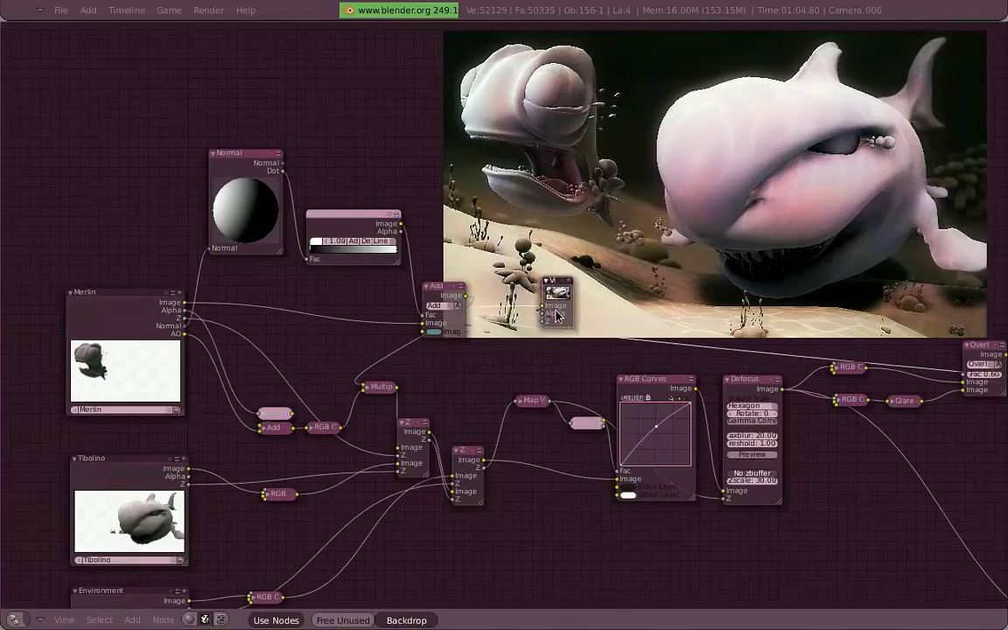
pyautogui.moveTo(821, 326); pyautogui.dragTo(140, 327, button='middle')
pyautogui.moveTo(623, 371); pyautogui.dragTo(665, 507, button='middle')
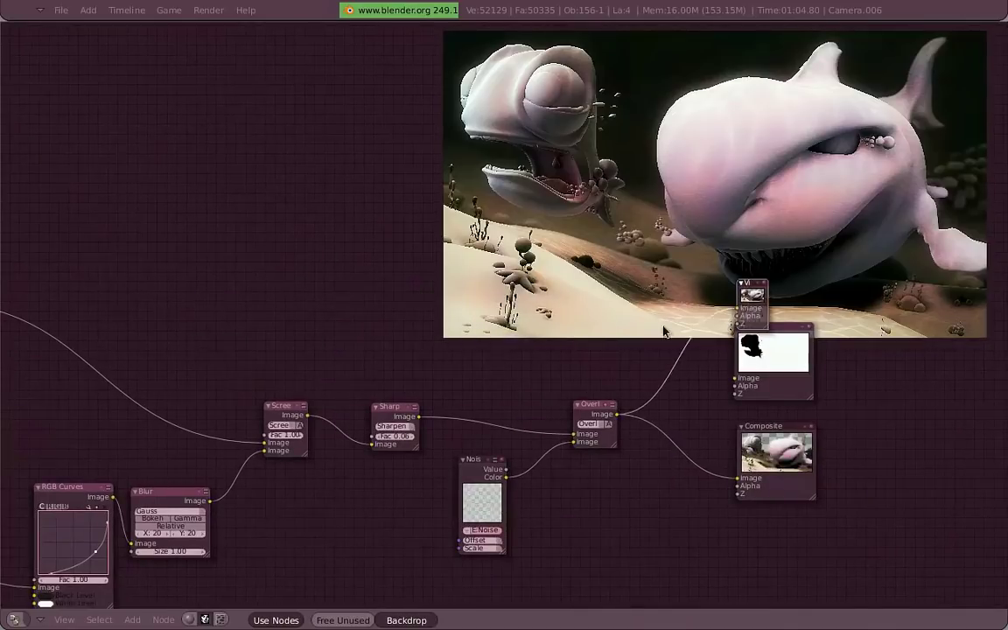
pyautogui.moveTo(193, 341); pyautogui.dragTo(929, 341, button='middle')
pyautogui.moveTo(487, 447); pyautogui.dragTo(455, 348, button='middle')
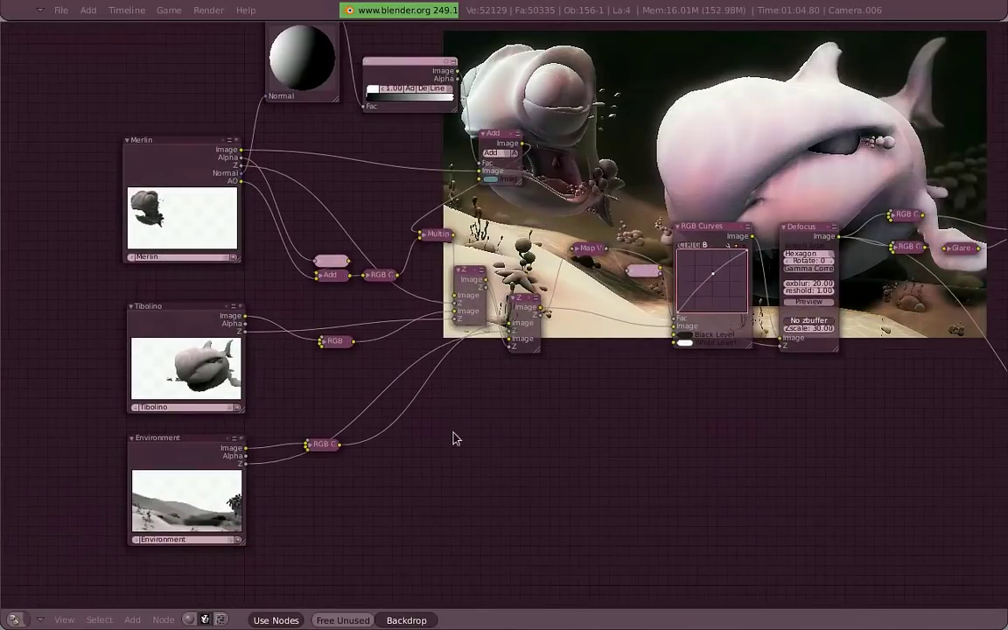
pyautogui.moveTo(454, 438); pyautogui.dragTo(407, 496, button='middle')
pyautogui.hotkey('ctrl', 'Down')
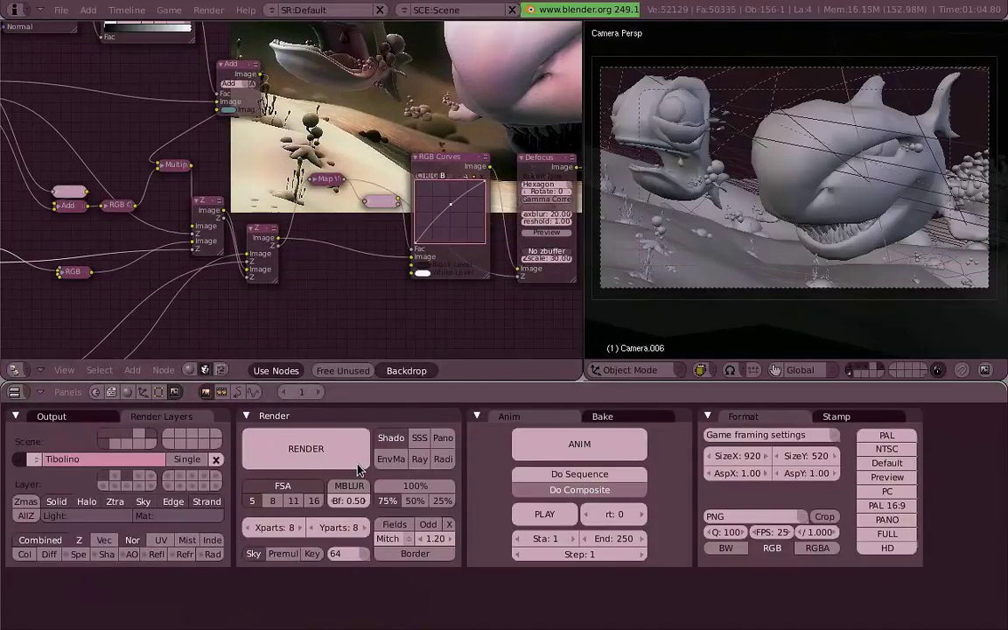
# Render the final frame from the Render panel's RENDER button
pyautogui.click(306, 448)
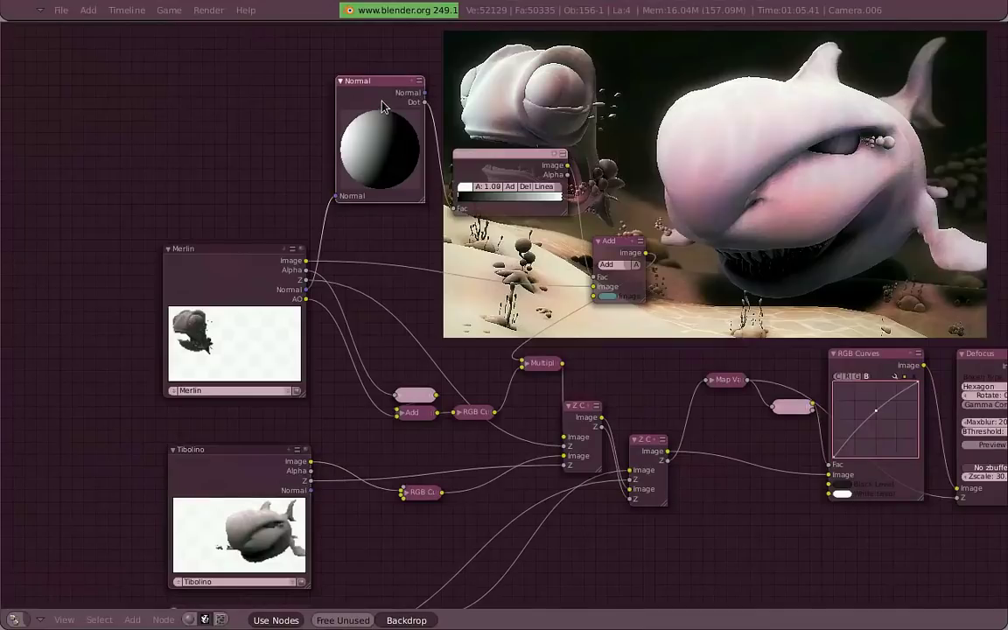
# Nudge the Normal light direction and move Merlin's Normal, ColorRamp and Add nodes below the backdrop
pyautogui.moveTo(382, 106); pyautogui.dragTo(367, 98)
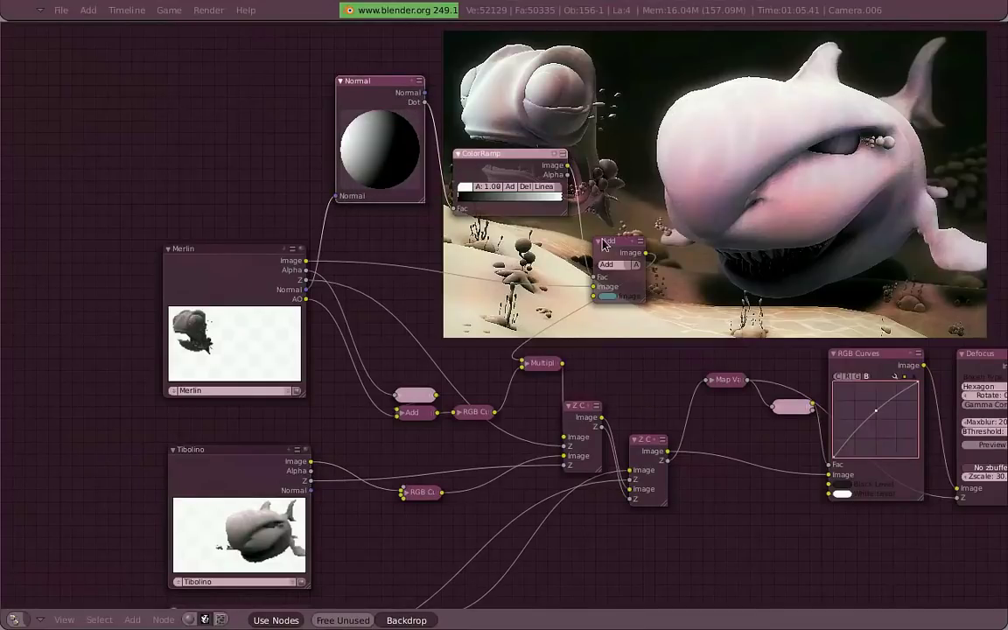
pyautogui.moveTo(602, 244); pyautogui.dragTo(584, 191, button='middle')
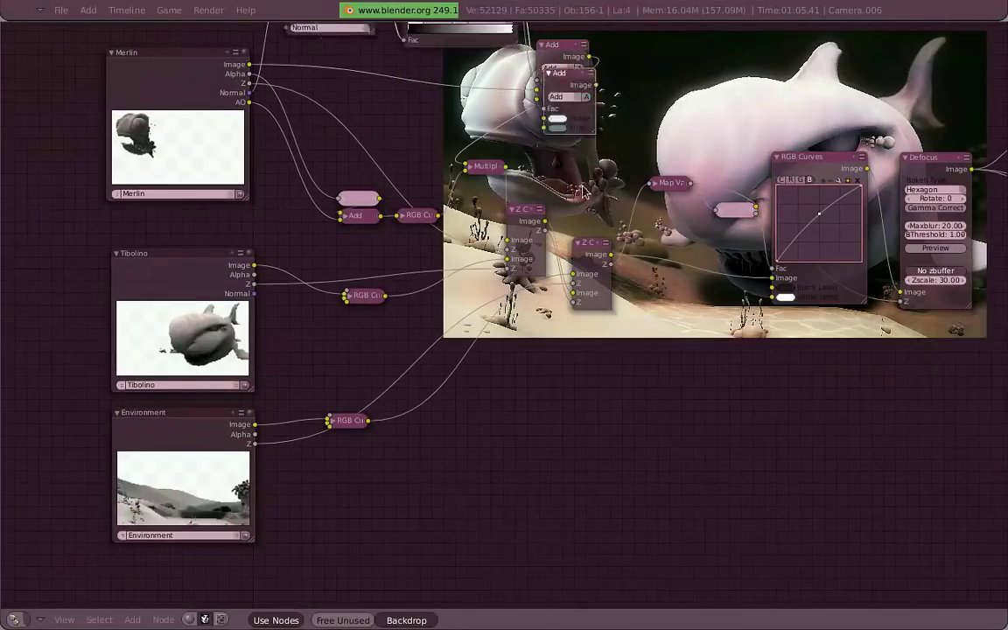
pyautogui.moveTo(584, 191); pyautogui.dragTo(695, 500)
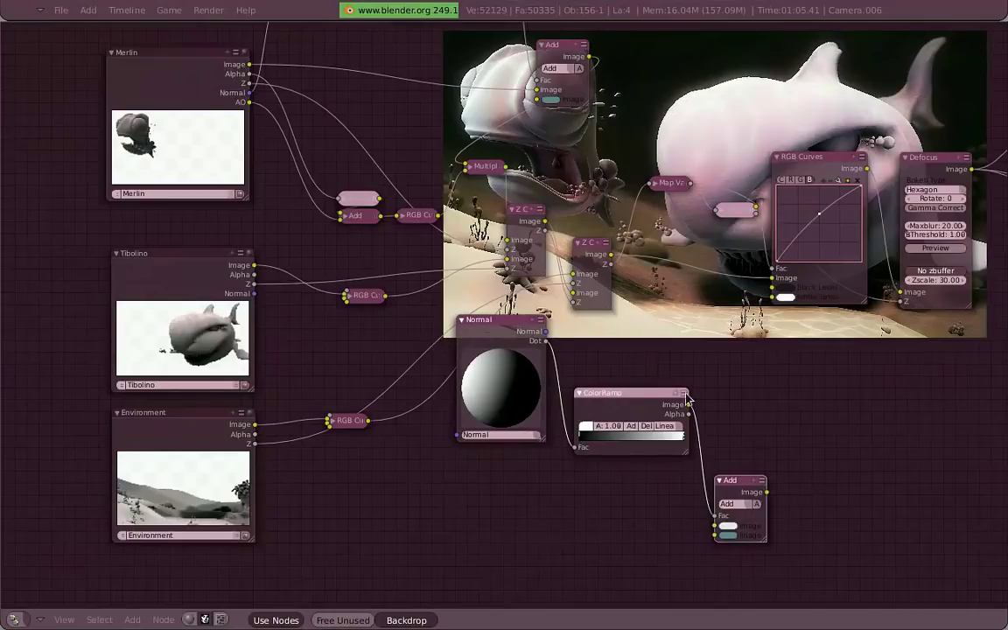
pyautogui.scroll(2, 688, 399)
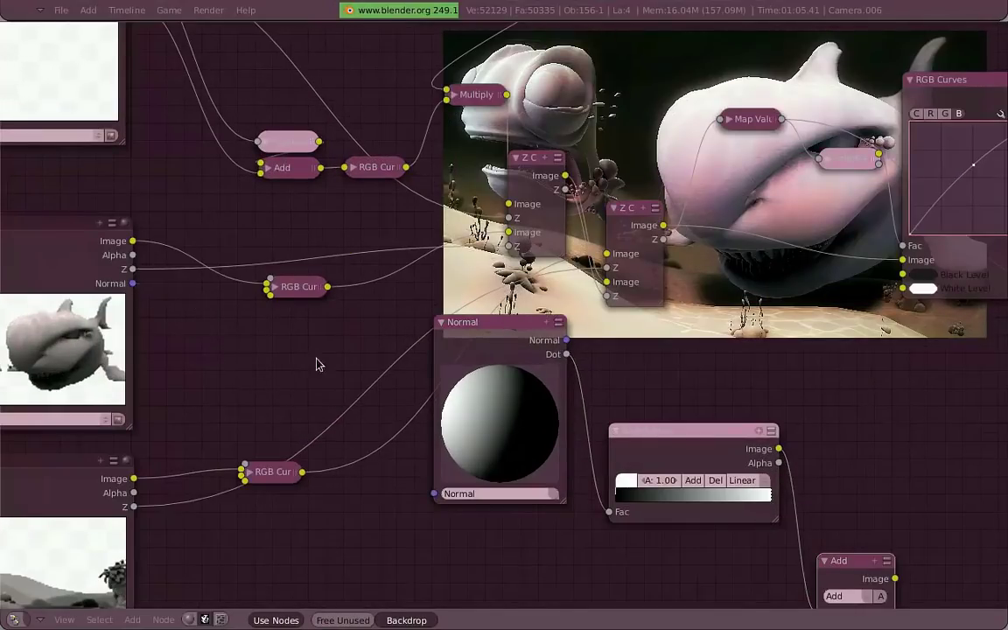
pyautogui.scroll(-3, 318, 365)
# Shift the Merlin, Tibolino and Environment layers left, with Merlin's relight nodes beside the Merlin layer
pyautogui.moveTo(360, 342); pyautogui.dragTo(399, 430, button='middle')
pyautogui.moveTo(316, 558)
pyautogui.mouseDown()
pyautogui.moveTo(146, 233)
pyautogui.moveTo(241, 223)
pyautogui.moveTo(143, 194)
pyautogui.mouseUp()
pyautogui.scroll(2, 338, 169)
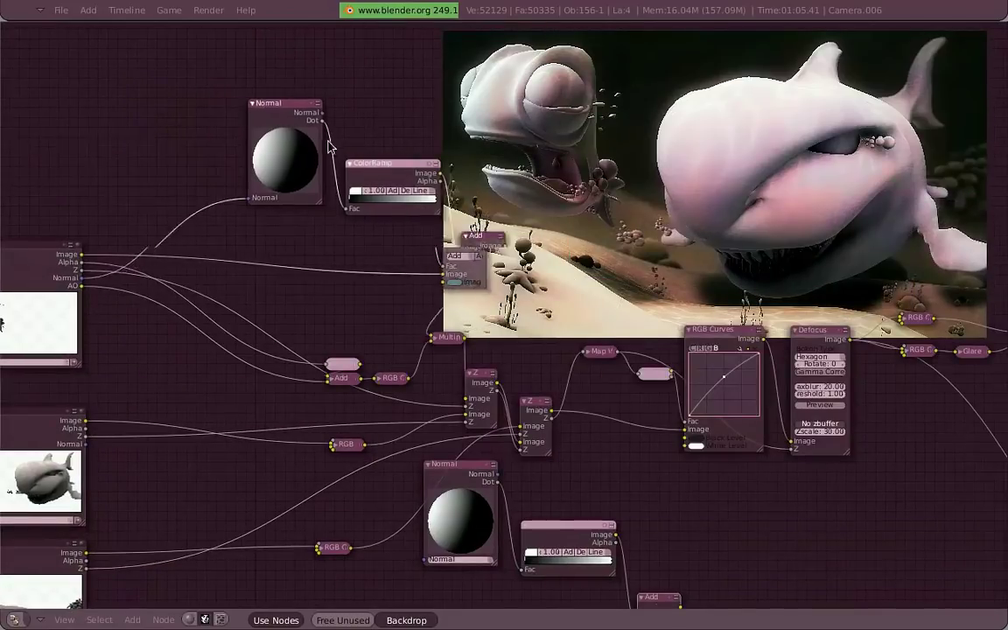
pyautogui.moveTo(330, 147); pyautogui.dragTo(219, 159)
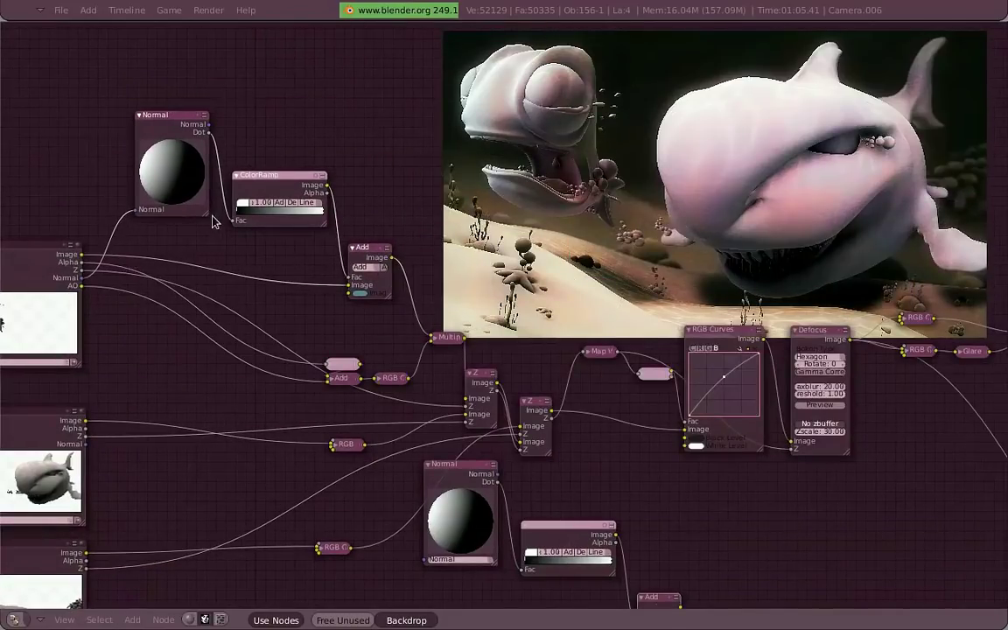
# Collapse the Normal node and pack it, the ColorRamp and the Add node tightly together
pyautogui.moveTo(212, 222); pyautogui.dragTo(175, 175)
pyautogui.moveTo(158, 109); pyautogui.dragTo(180, 169)
pyautogui.moveTo(263, 175); pyautogui.dragTo(244, 175)
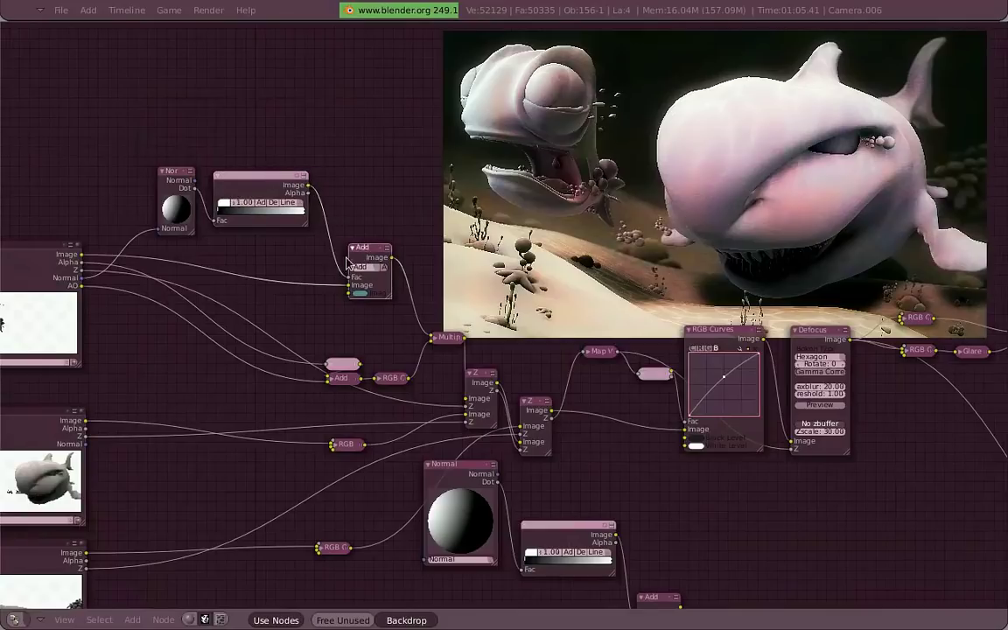
pyautogui.moveTo(348, 263); pyautogui.dragTo(310, 262)
# Box-select the Add and RGB Curves nodes and move them up-left
pyautogui.moveTo(310, 263); pyautogui.dragTo(324, 202, button='middle')
pyautogui.press('b')
pyautogui.moveTo(433, 341)
pyautogui.mouseDown()
pyautogui.moveTo(326, 305)
pyautogui.moveTo(211, 287)
pyautogui.mouseUp()
pyautogui.moveTo(457, 279); pyautogui.dragTo(408, 265)
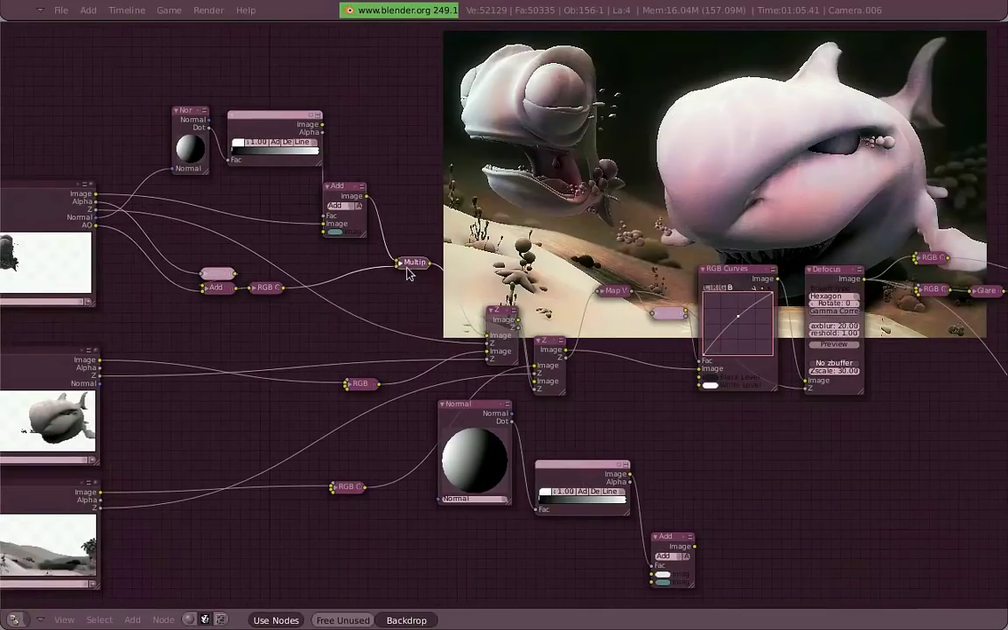
pyautogui.moveTo(407, 274); pyautogui.dragTo(463, 192, button='middle')
# Move the lower RGB Curves node down-right and box-select the second Normal, ColorRamp and Add group
pyautogui.press('b')
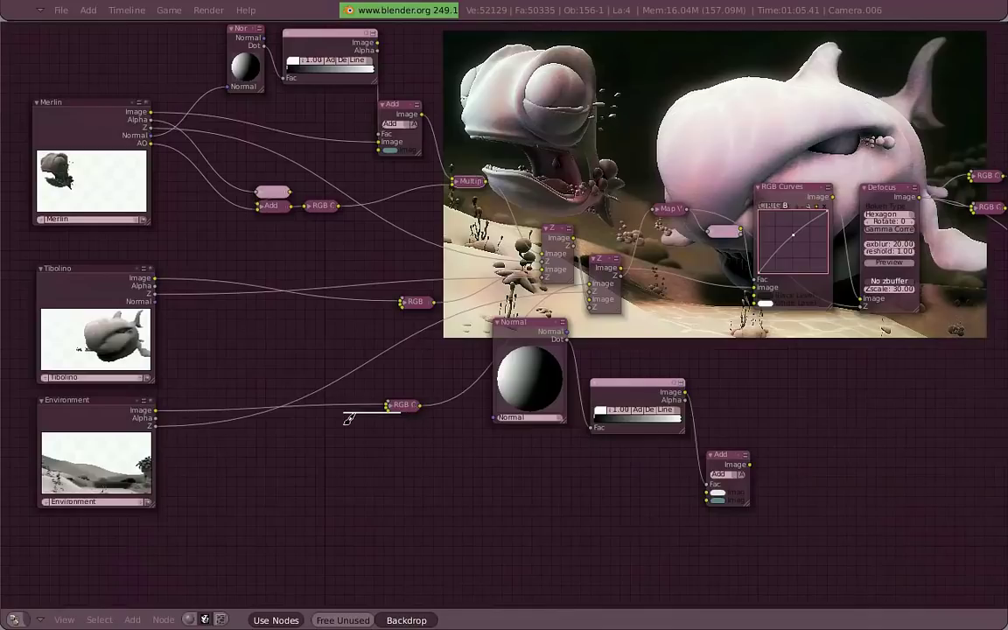
pyautogui.moveTo(398, 410); pyautogui.dragTo(434, 440)
pyautogui.moveTo(401, 406)
pyautogui.mouseDown()
pyautogui.moveTo(421, 412)
pyautogui.moveTo(444, 496)
pyautogui.mouseUp()
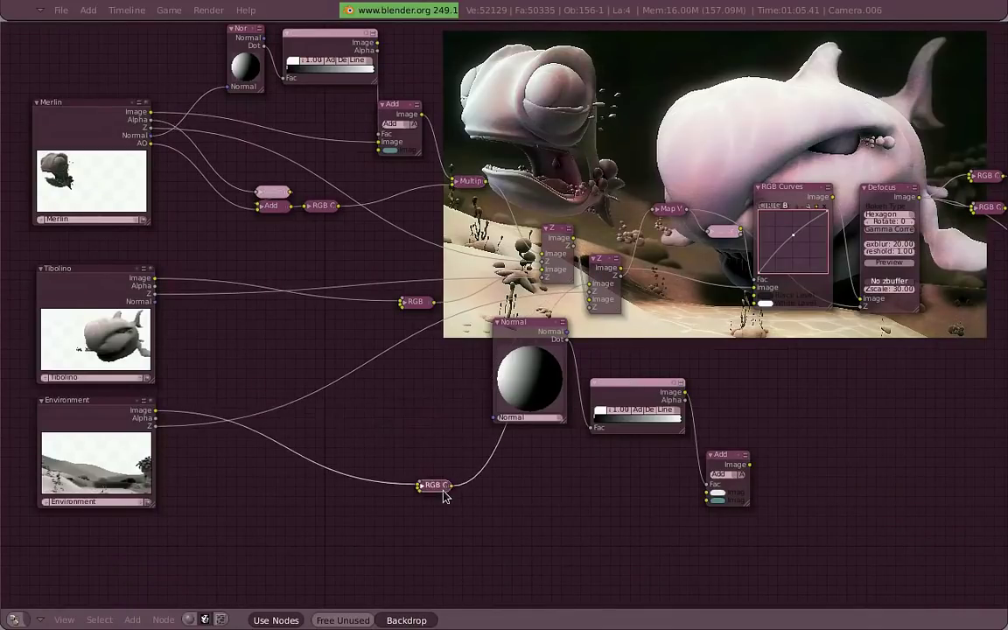
pyautogui.press('b')
pyautogui.moveTo(674, 446); pyautogui.dragTo(486, 333)
# Grab the second relight group down-left and drop it, undoing one stray move
pyautogui.press('g')
pyautogui.click(229, 471)
pyautogui.scroll(1, 230, 472)
pyautogui.moveTo(229, 472); pyautogui.dragTo(342, 331, button='middle')
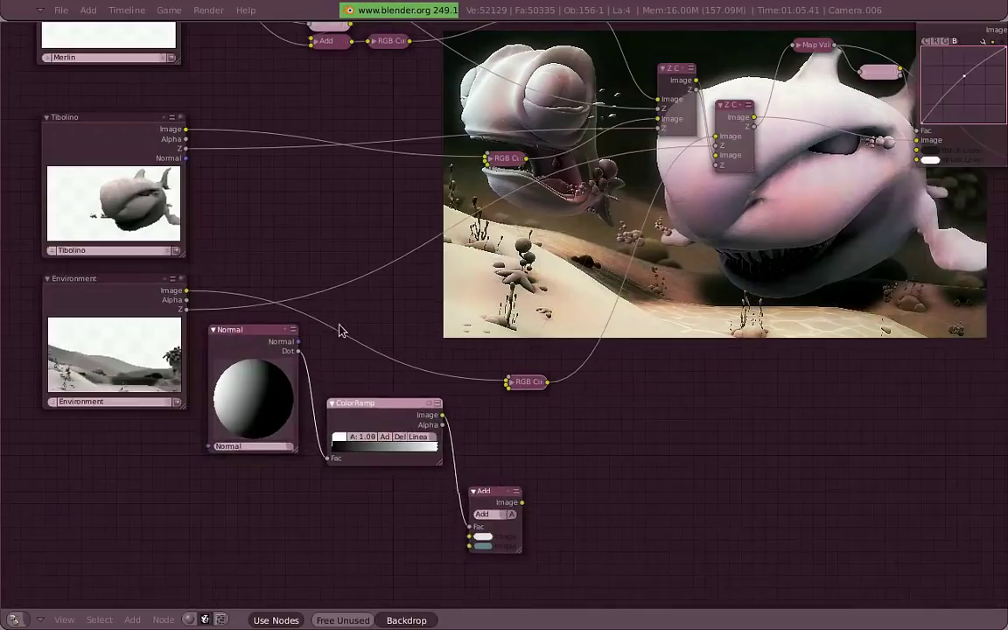
pyautogui.hotkey('ctrl', 'z')
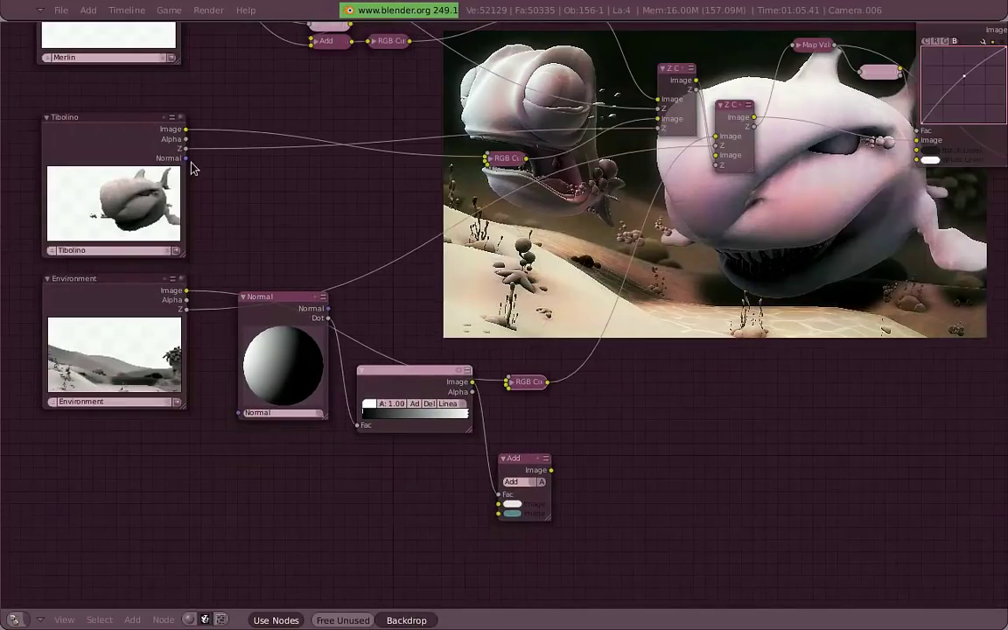
# Link Tibolino's Normal output to the second Normal node and pack the group beside Tibolino
pyautogui.moveTo(186, 159); pyautogui.dragTo(239, 412)
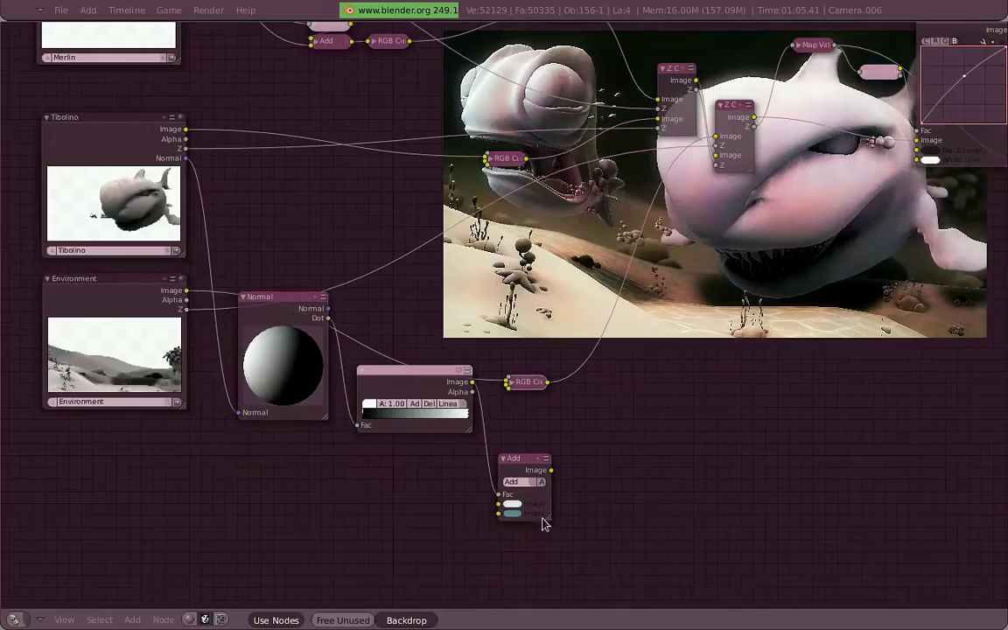
pyautogui.moveTo(302, 385)
pyautogui.mouseDown()
pyautogui.moveTo(293, 230)
pyautogui.moveTo(263, 202)
pyautogui.mouseUp()
pyautogui.moveTo(406, 371); pyautogui.dragTo(337, 154)
pyautogui.moveTo(528, 457); pyautogui.dragTo(452, 207)
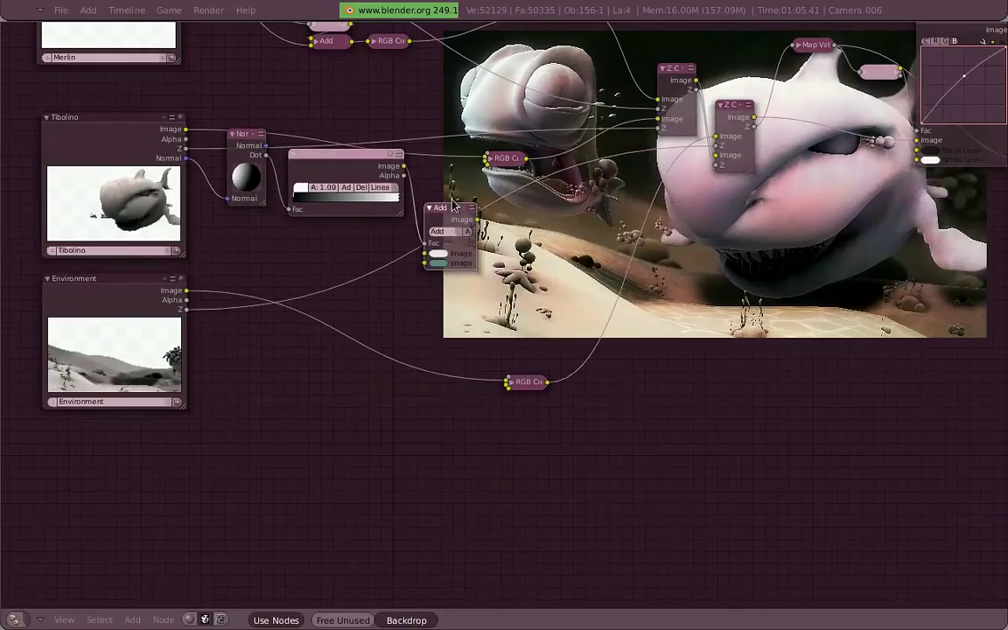
# Splice the Add node between Tibolino's RGB Curves and Z Combine, shifting RGB Curves left
pyautogui.moveTo(453, 206)
pyautogui.mouseDown(button='middle')
pyautogui.moveTo(448, 360)
pyautogui.moveTo(383, 486)
pyautogui.mouseUp(button='middle')
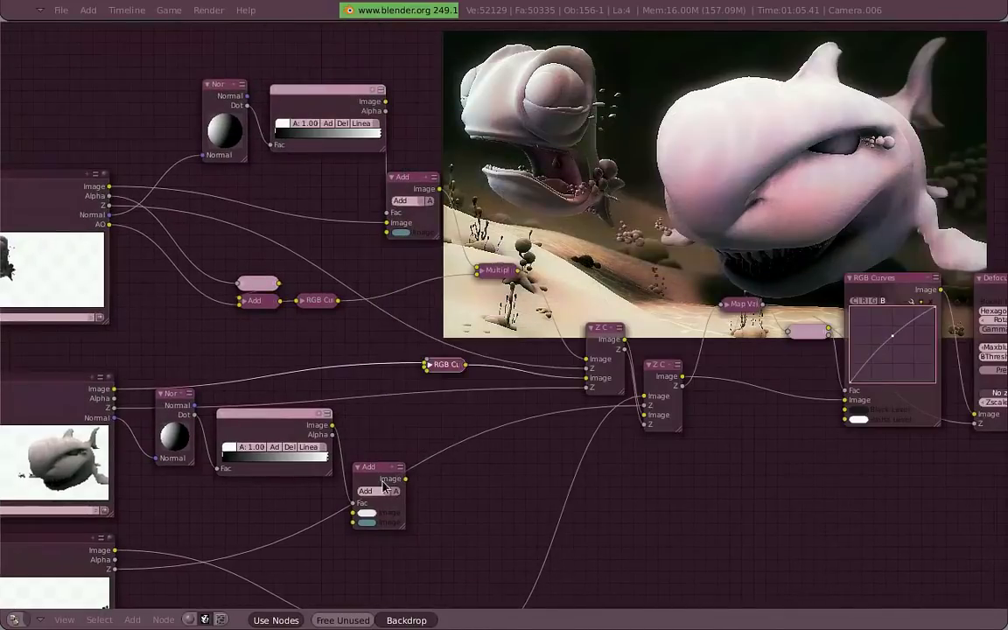
pyautogui.moveTo(382, 487)
pyautogui.mouseDown()
pyautogui.moveTo(444, 418)
pyautogui.moveTo(498, 407)
pyautogui.mouseUp()
pyautogui.moveTo(446, 365)
pyautogui.mouseDown()
pyautogui.moveTo(385, 365)
pyautogui.moveTo(468, 433)
pyautogui.mouseUp()
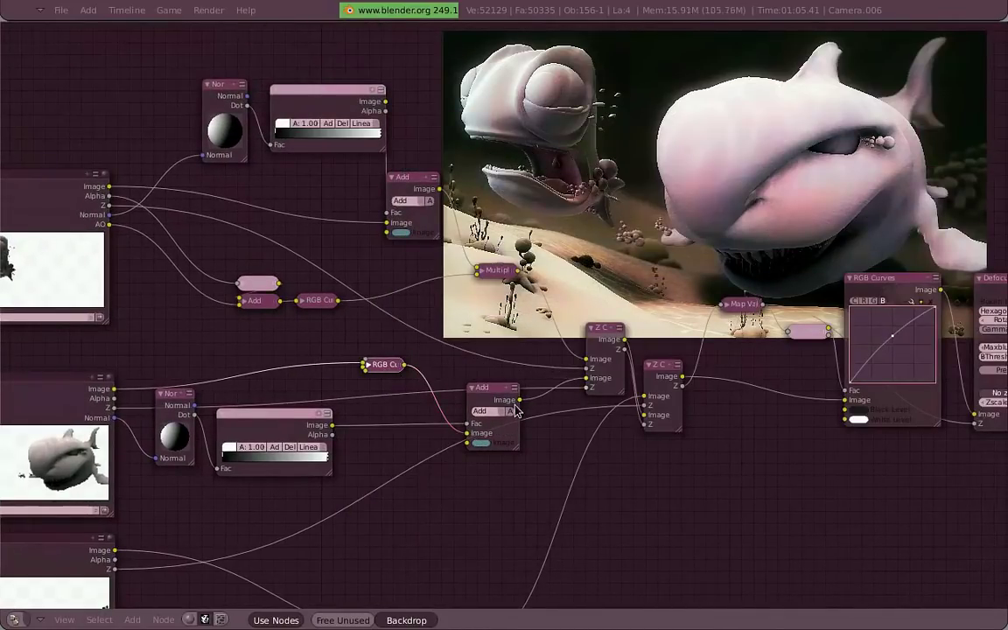
pyautogui.moveTo(506, 402); pyautogui.dragTo(262, 385, button='middle')
pyautogui.moveTo(726, 376)
pyautogui.mouseDown(button='middle')
pyautogui.moveTo(502, 371)
pyautogui.moveTo(686, 361)
pyautogui.mouseUp(button='middle')
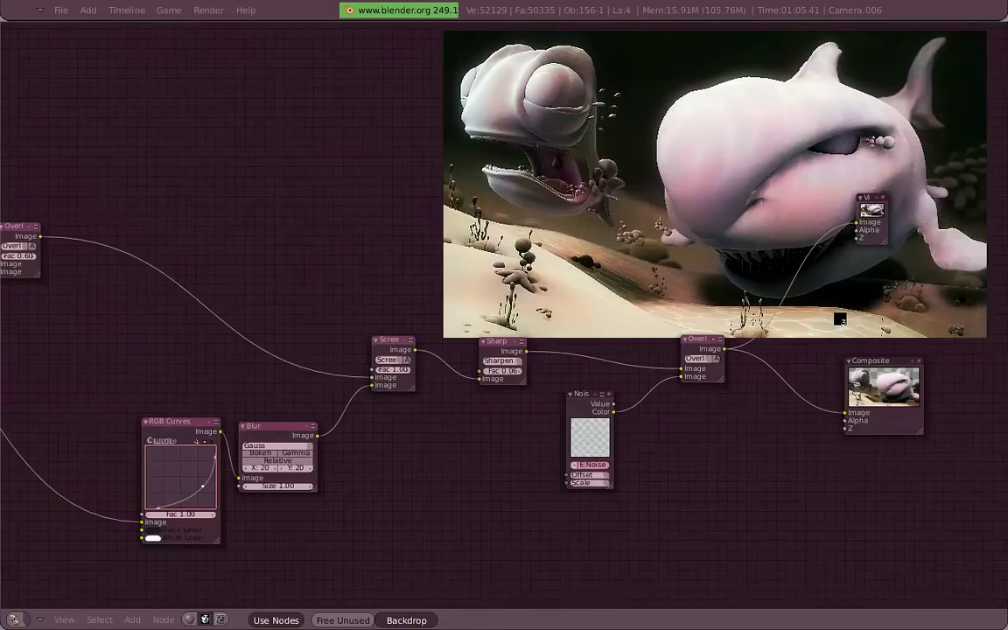
# Rotate the sphere in Tibolino's Normal node to re-aim the light on the shark
pyautogui.moveTo(755, 283); pyautogui.dragTo(899, 315, button='middle')
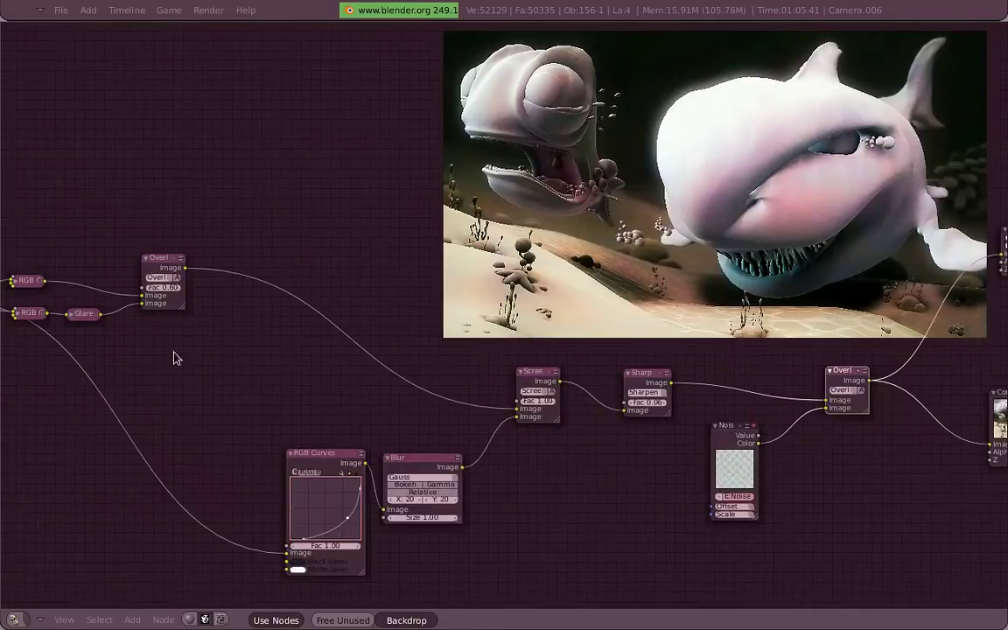
pyautogui.moveTo(174, 357); pyautogui.dragTo(210, 96, button='middle')
pyautogui.scroll(2, 641, 355)
pyautogui.scroll(1, 574, 356)
pyautogui.scroll(2, 613, 344)
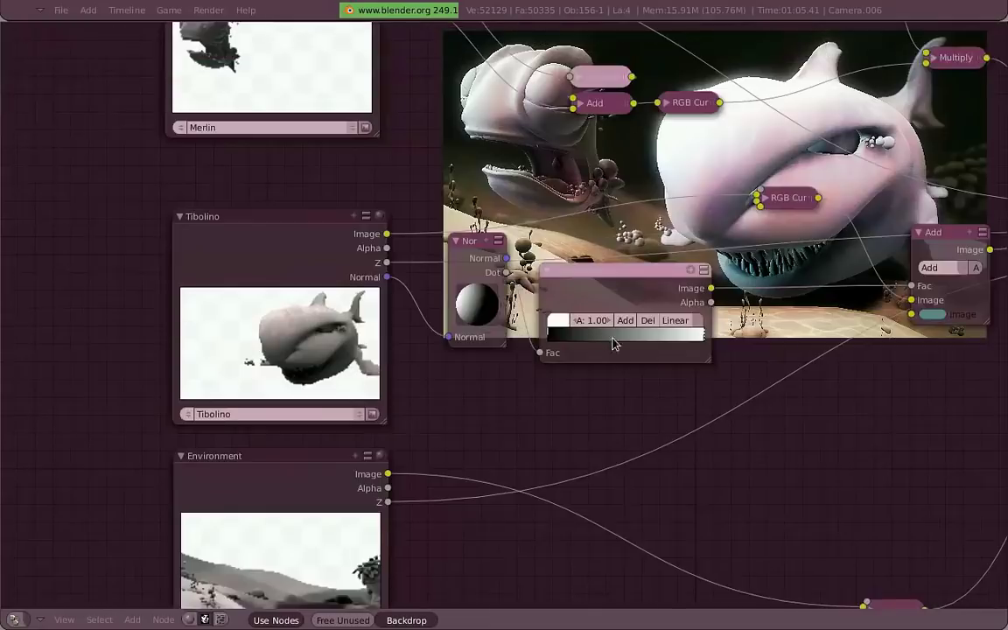
pyautogui.moveTo(613, 344); pyautogui.dragTo(281, 527, button='middle')
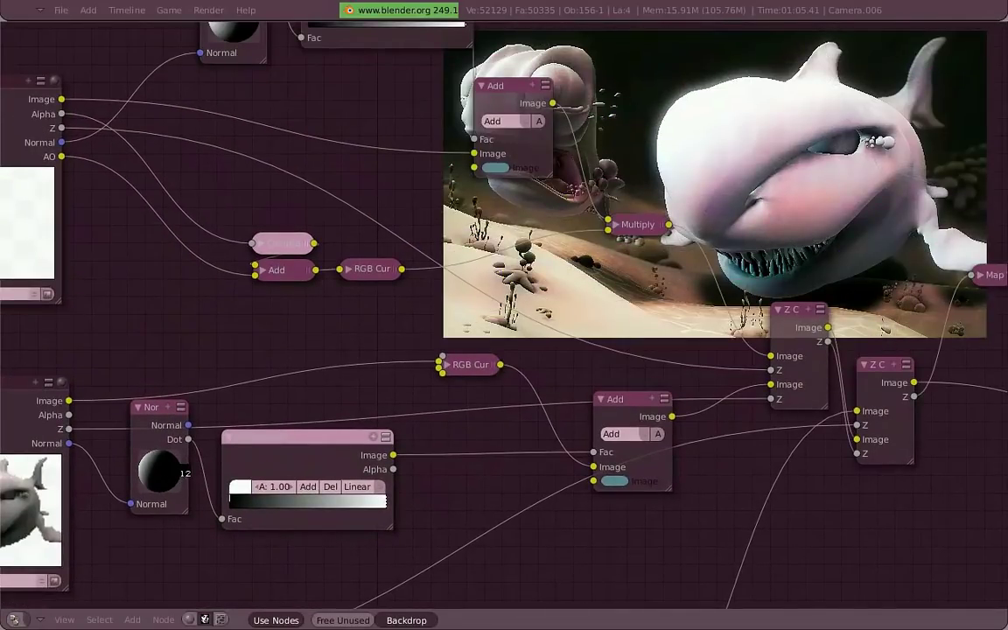
pyautogui.moveTo(187, 474); pyautogui.dragTo(184, 473)
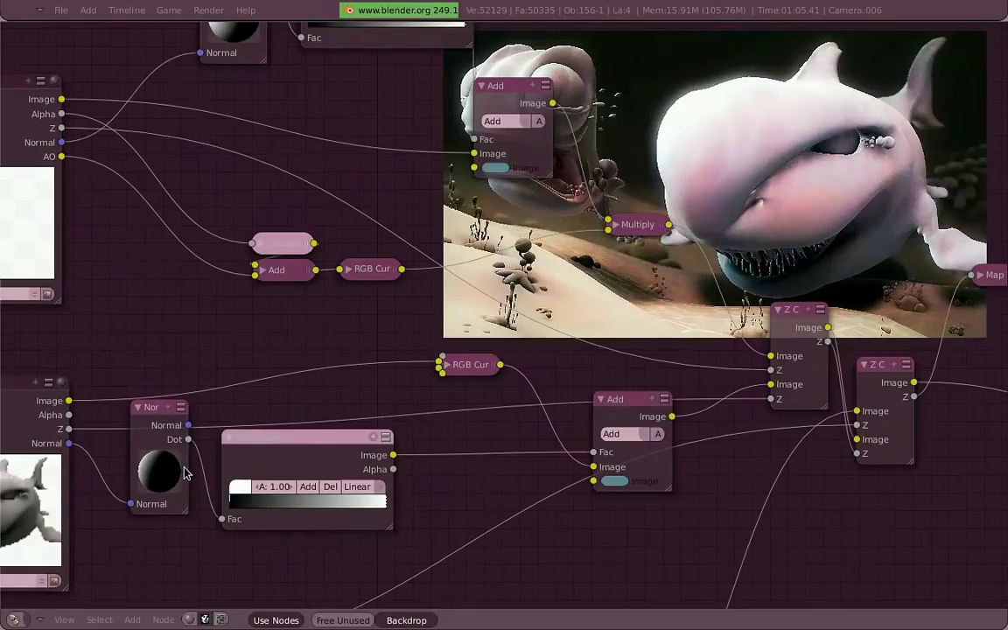
# Check the Add node's colour swatch, a muted teal reading hex 5B6C72
pyautogui.moveTo(747, 245); pyautogui.dragTo(765, 349, button='middle')
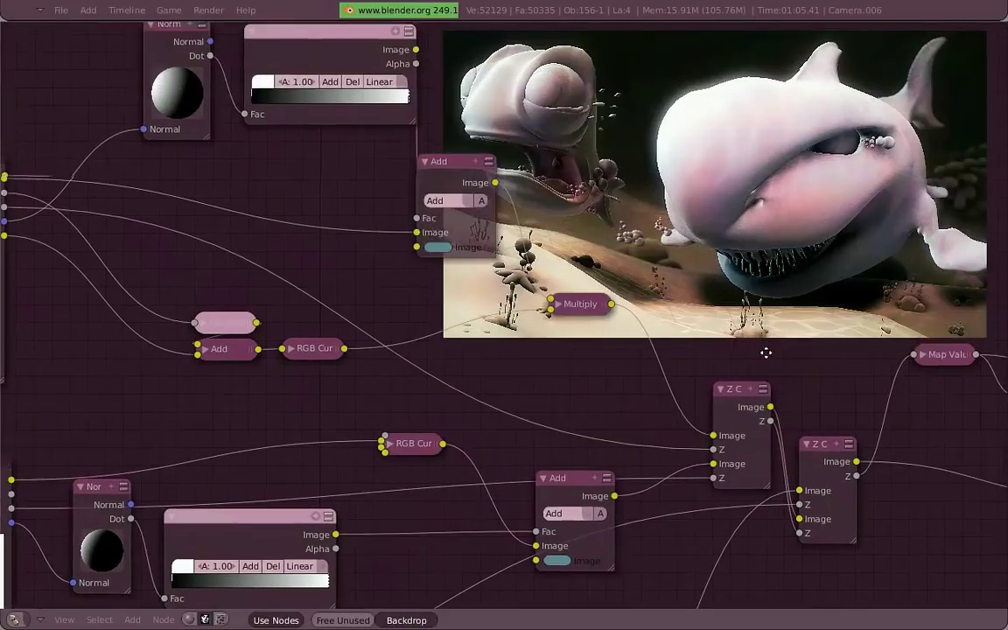
pyautogui.click(567, 564)
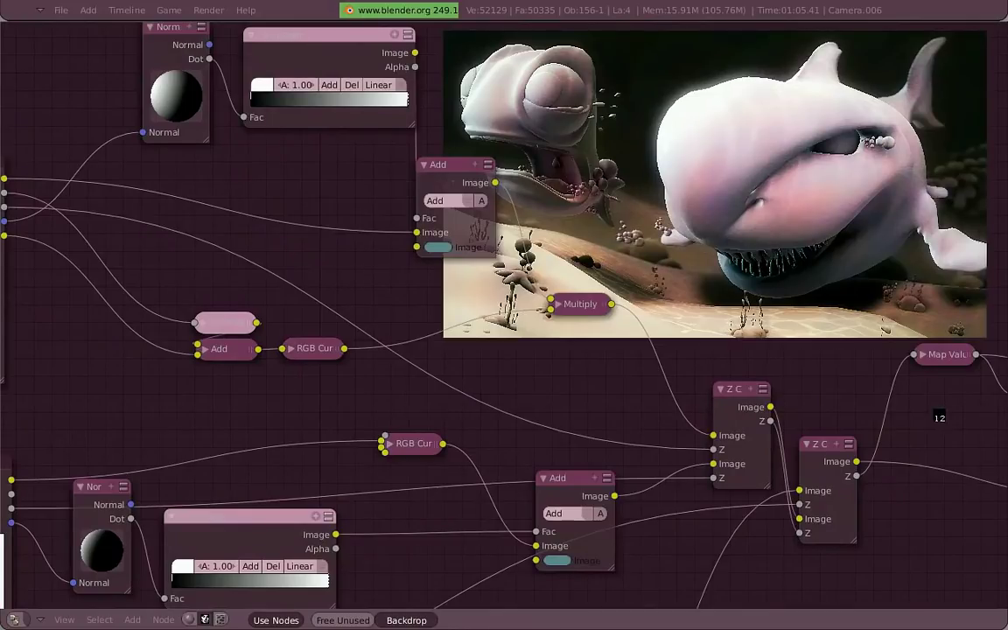
pyautogui.scroll(-3, 847, 376)
pyautogui.moveTo(797, 569); pyautogui.dragTo(455, 514, button='middle')
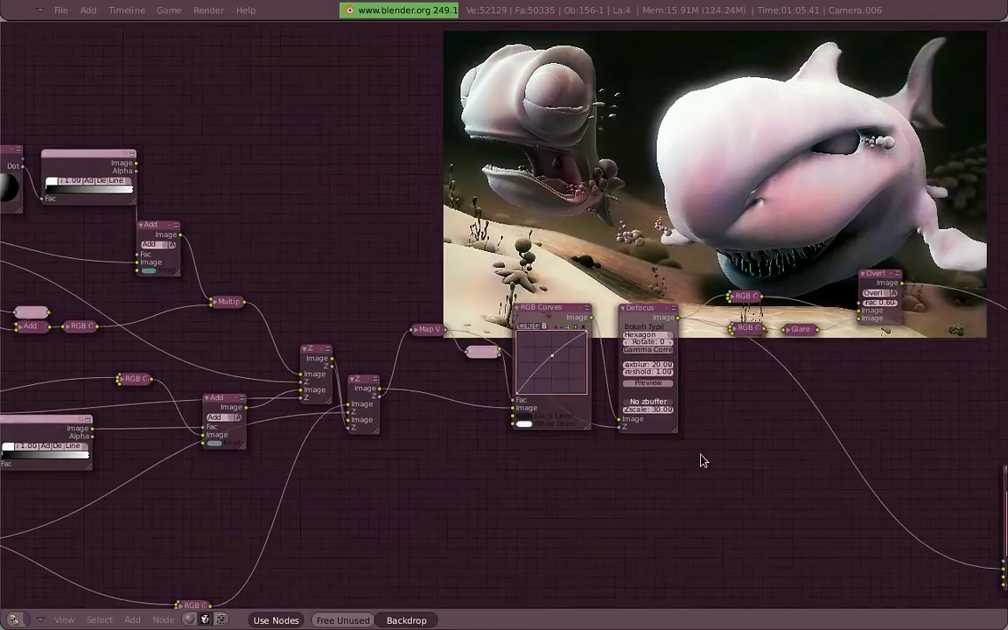
pyautogui.moveTo(701, 462)
pyautogui.mouseDown(button='middle')
pyautogui.moveTo(662, 394)
pyautogui.moveTo(855, 367)
pyautogui.moveTo(671, 364)
pyautogui.mouseUp(button='middle')
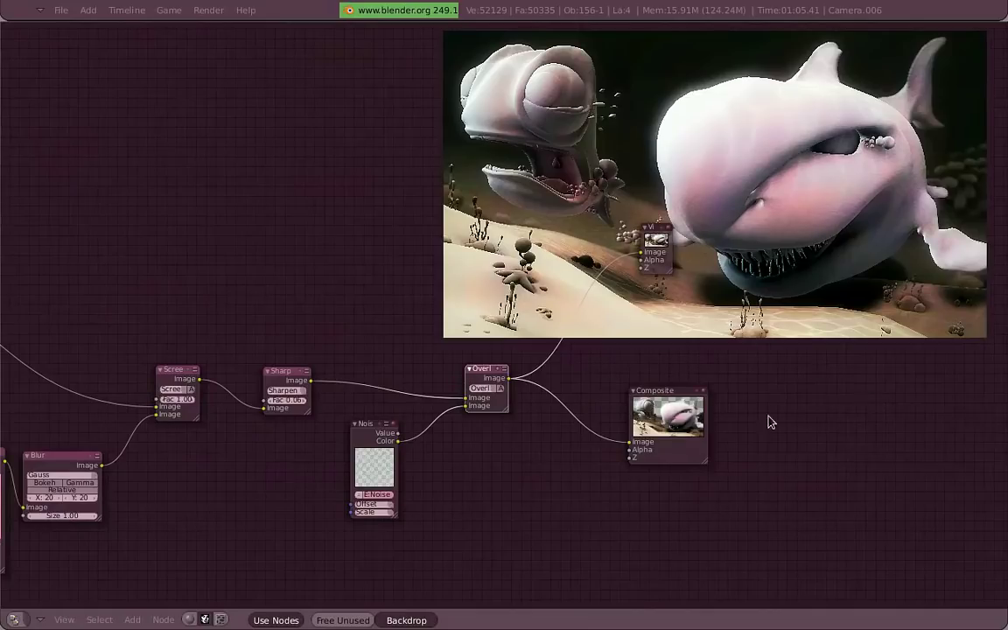
pyautogui.moveTo(191, 435)
pyautogui.mouseDown(button='middle')
pyautogui.moveTo(851, 418)
pyautogui.moveTo(617, 275)
pyautogui.mouseUp(button='middle')
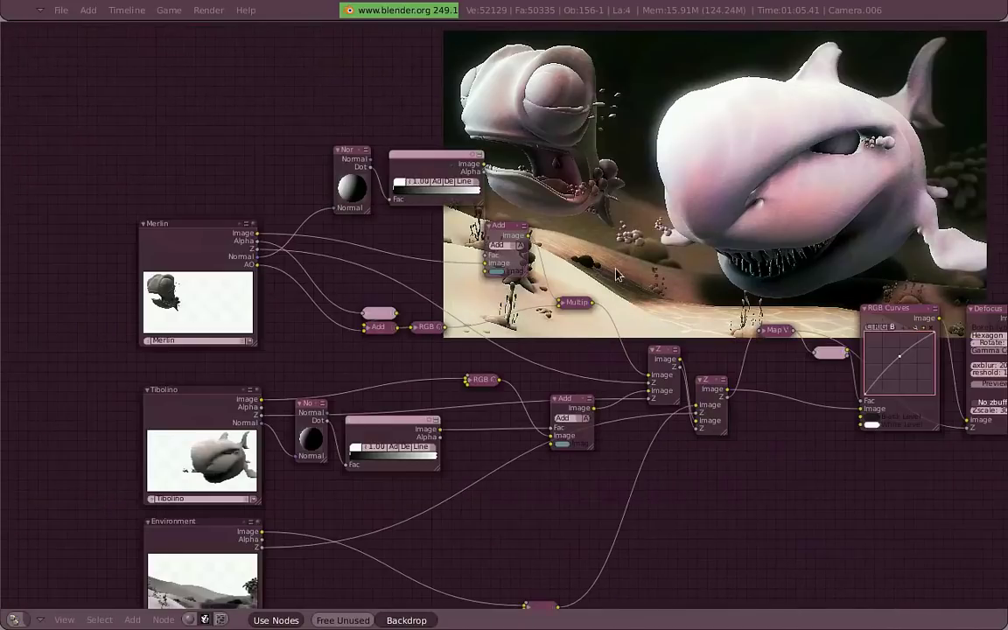
pyautogui.moveTo(457, 421)
pyautogui.mouseDown(button='middle')
pyautogui.moveTo(713, 421)
pyautogui.moveTo(874, 238)
pyautogui.moveTo(870, 407)
pyautogui.moveTo(881, 407)
pyautogui.moveTo(561, 398)
pyautogui.moveTo(588, 387)
pyautogui.moveTo(726, 383)
pyautogui.moveTo(463, 366)
pyautogui.moveTo(43, 365)
pyautogui.mouseUp(button='middle')
pyautogui.moveTo(203, 341); pyautogui.dragTo(162, 338, button='middle')
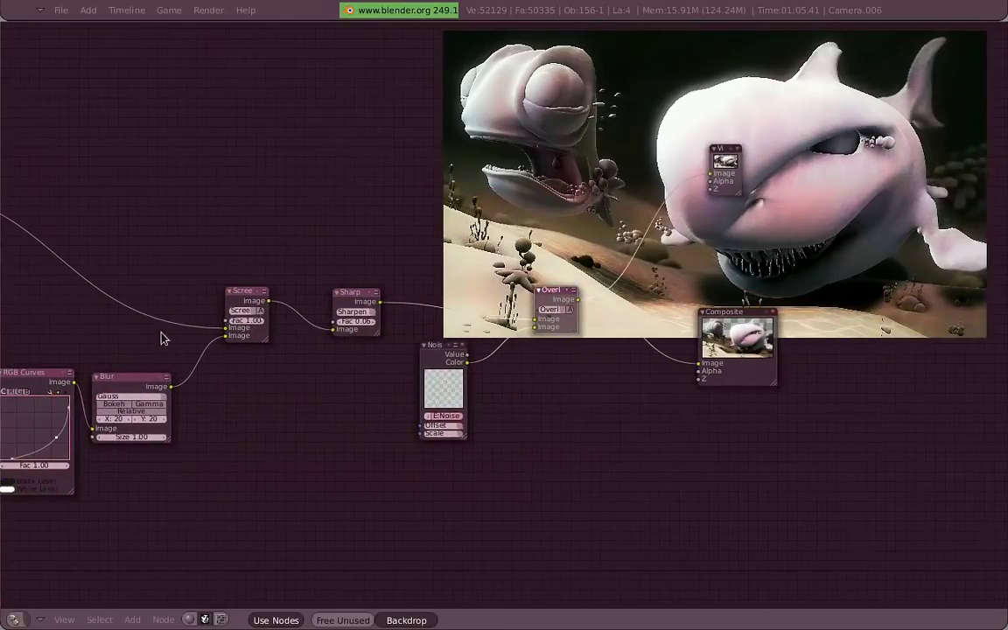
pyautogui.moveTo(599, 344); pyautogui.dragTo(286, 349, button='middle')
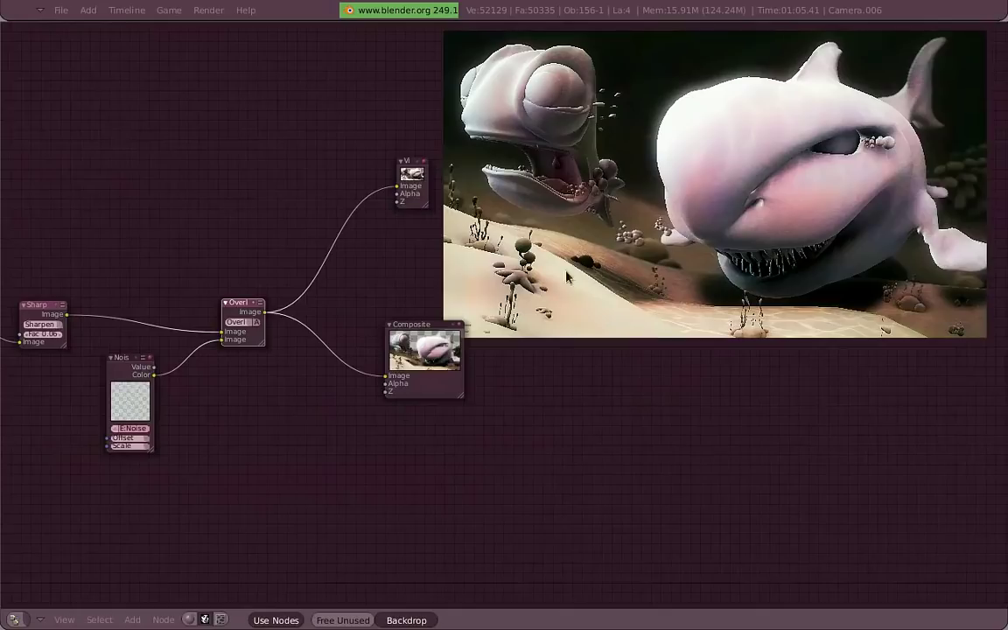
pyautogui.moveTo(541, 288); pyautogui.dragTo(387, 378, button='middle')
pyautogui.keyDown('alt'); pyautogui.moveTo(516, 197); pyautogui.dragTo(418, 263, button='middle'); pyautogui.keyUp('alt')
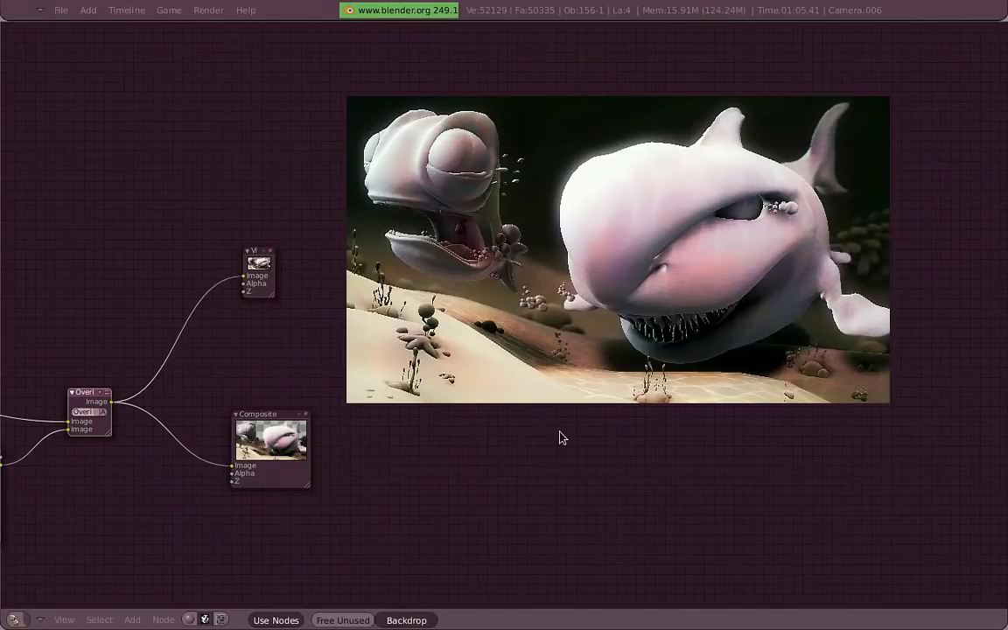
# Confirm 'Read saved Full Sample Layers' to reload the rendered layers
pyautogui.press('r')
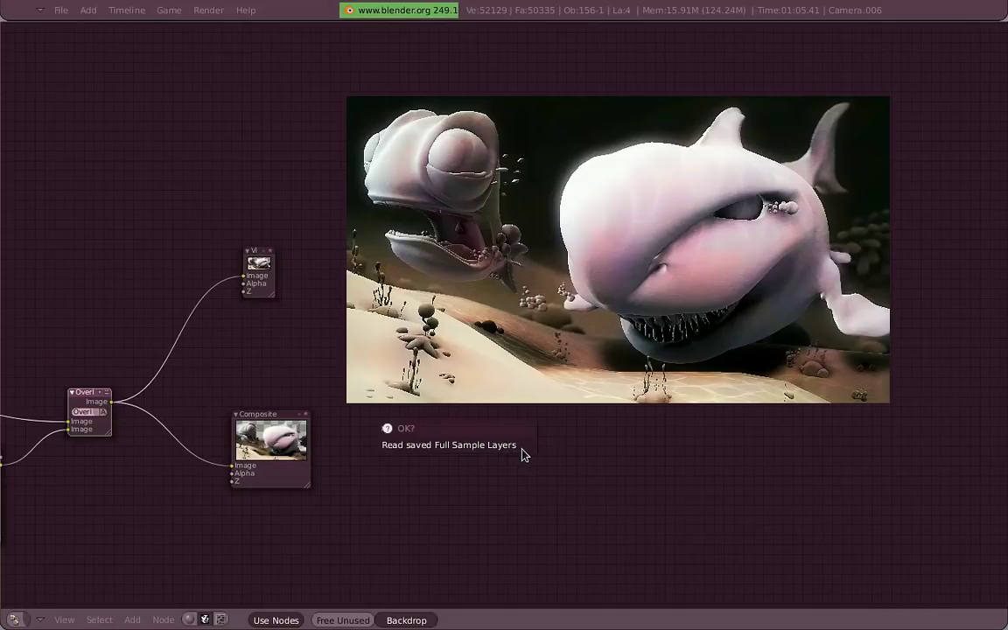
pyautogui.click(522, 449)
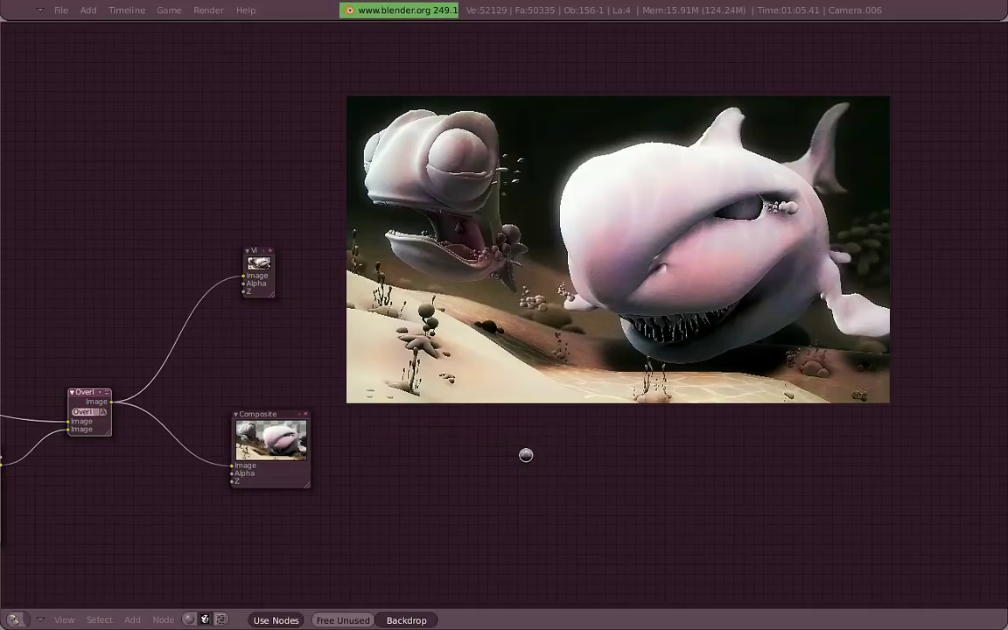